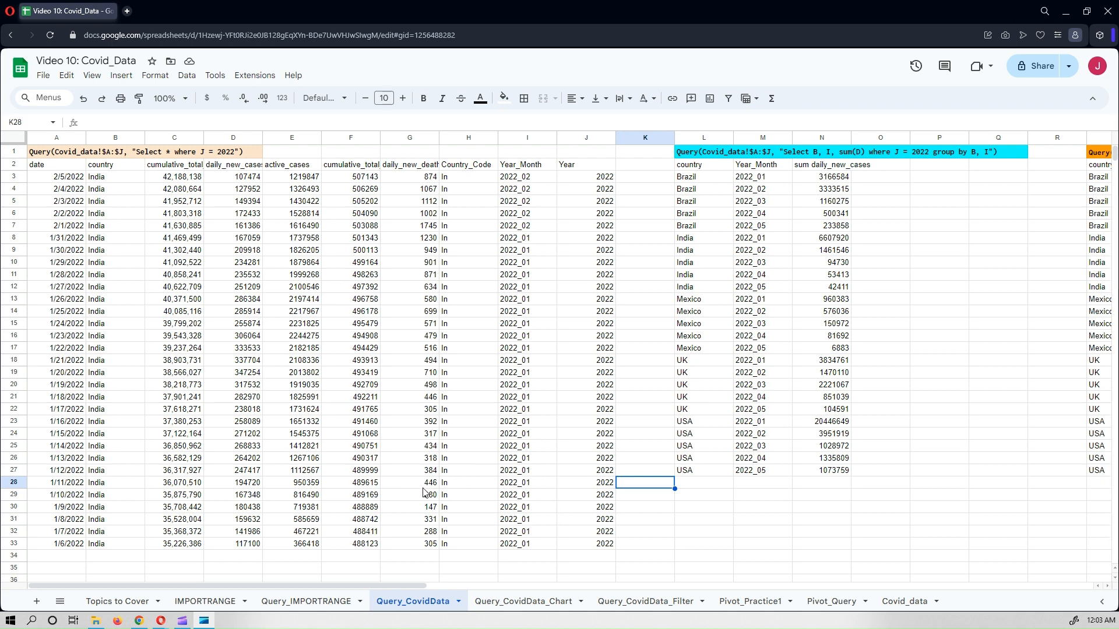
Step: Open the Query_CovidData_Chart sheet and inspect its two India line charts and the first Total daily new cases column chart
click(504, 604)
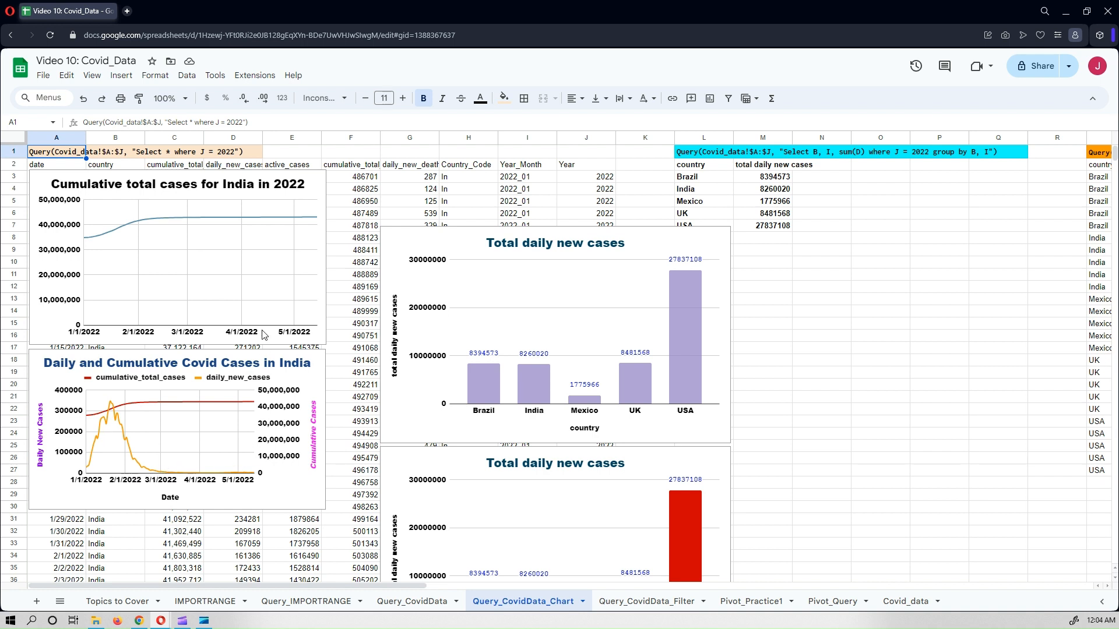
click(312, 193)
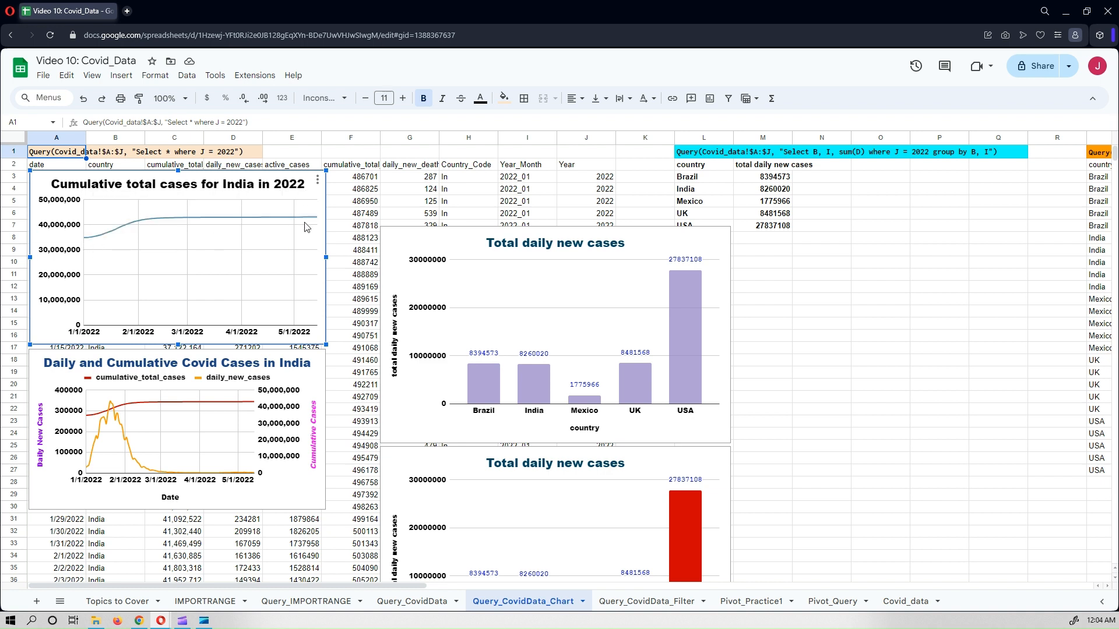
click(178, 508)
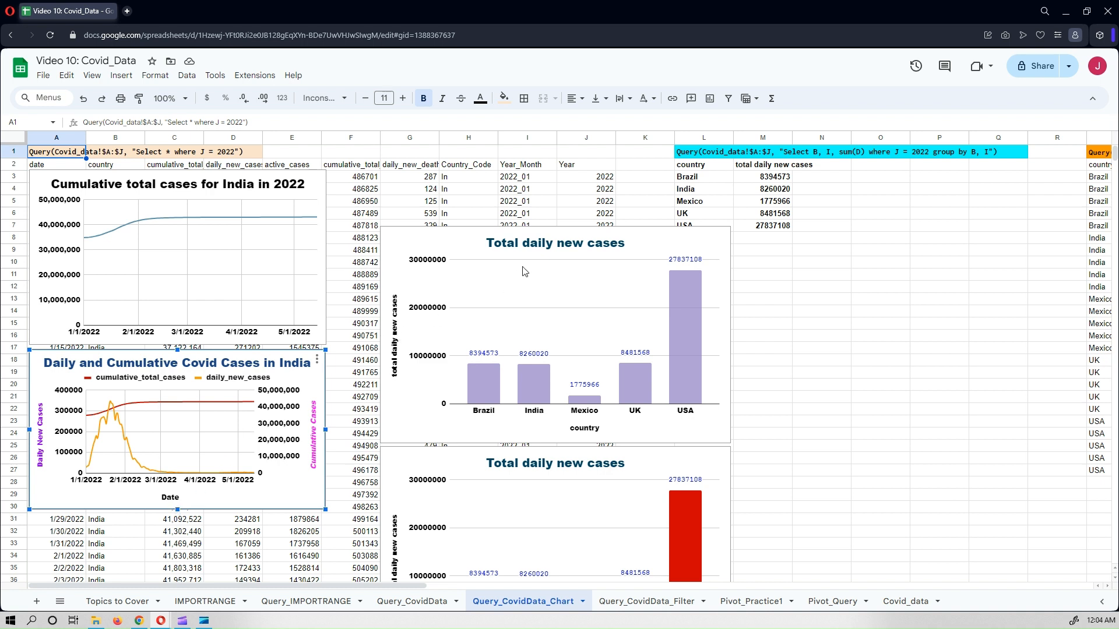
click(500, 236)
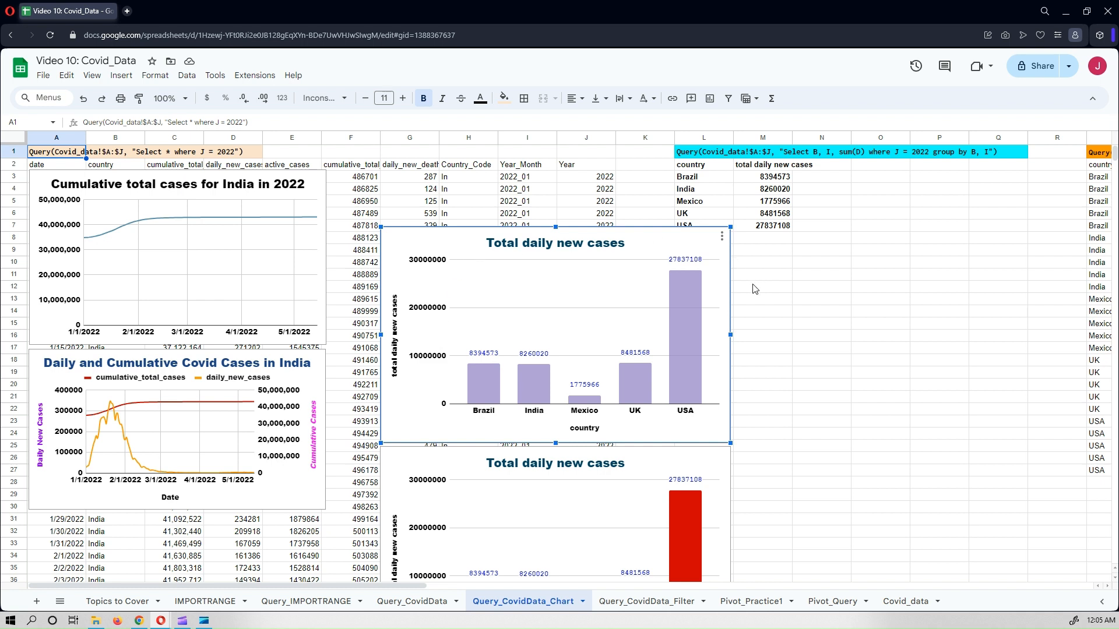
Step: Compare the styling of the three Total daily new cases column charts on the sheet
scroll(755, 289, down, 3)
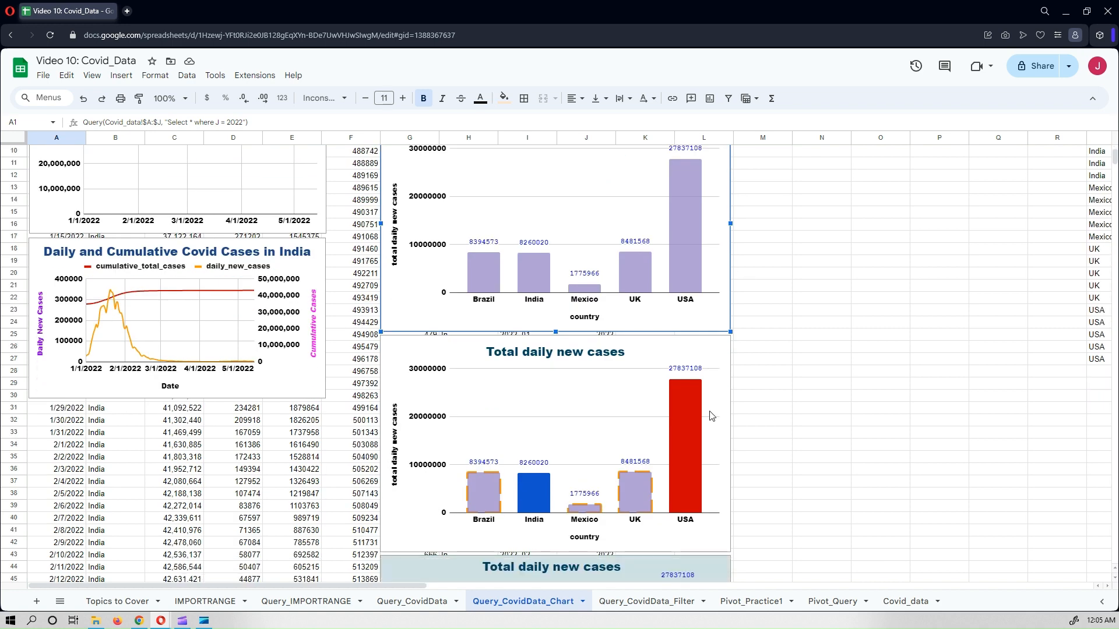
scroll(712, 417, up, 1)
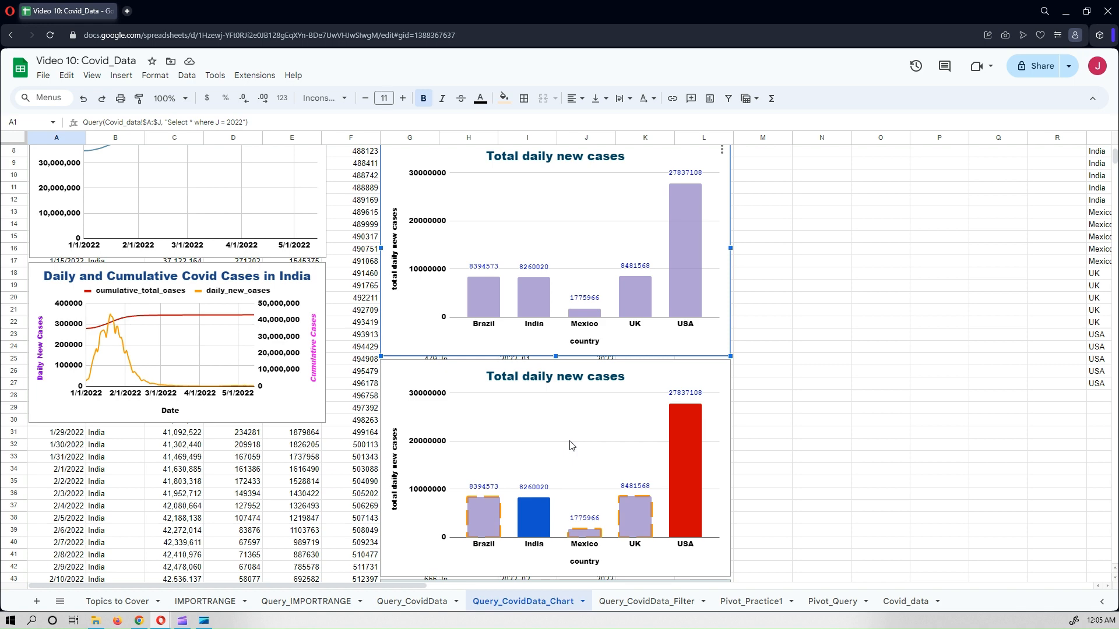
scroll(571, 446, down, 1)
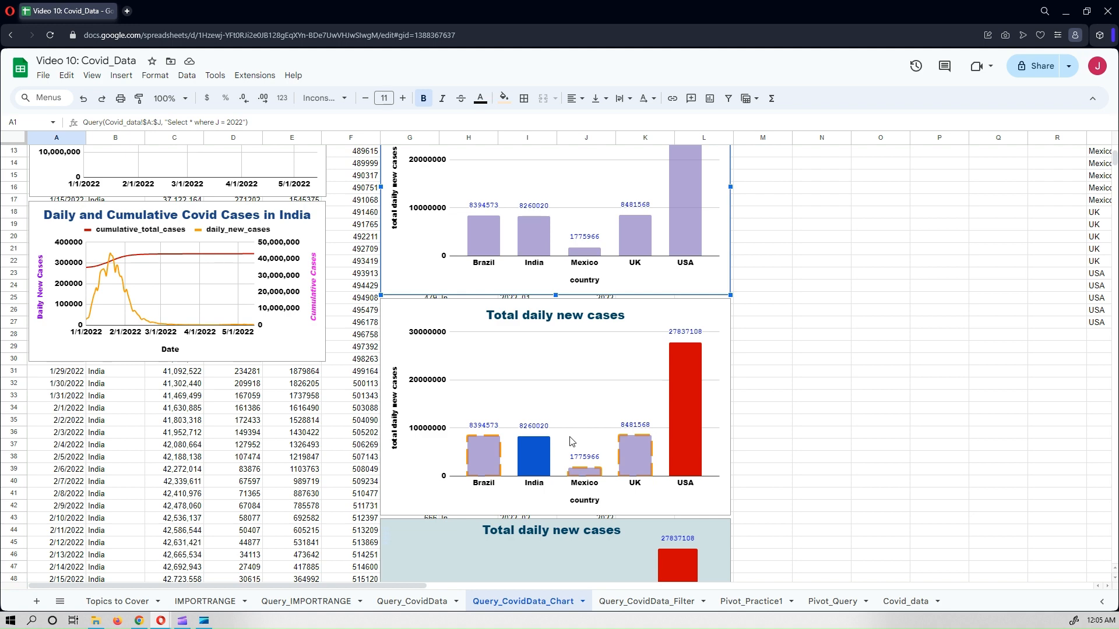
scroll(570, 441, down, 4)
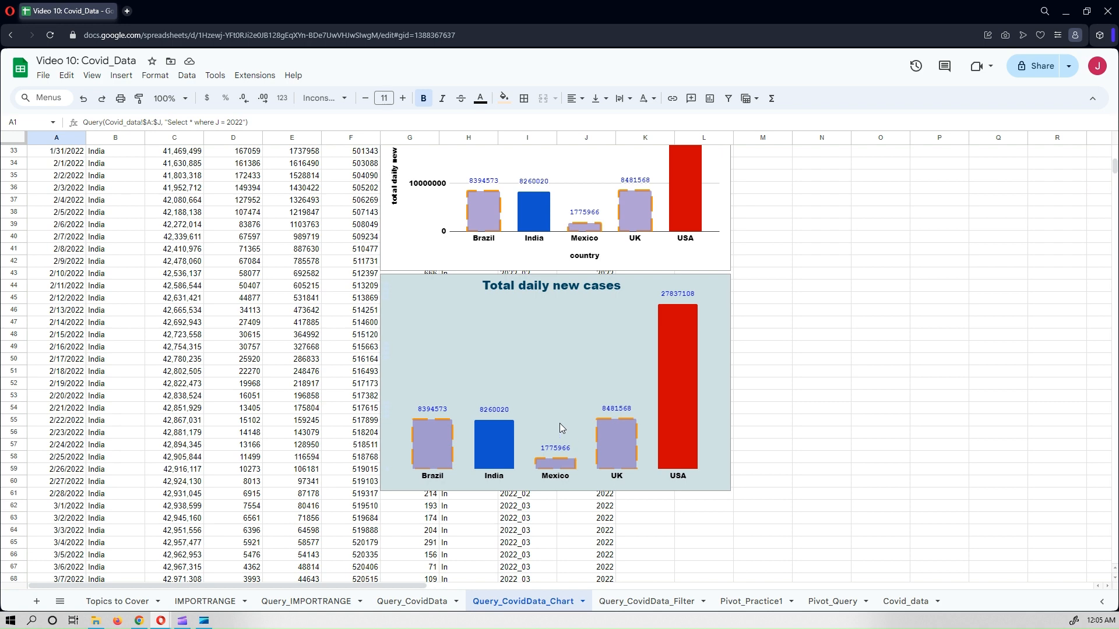
scroll(517, 372, up, 1)
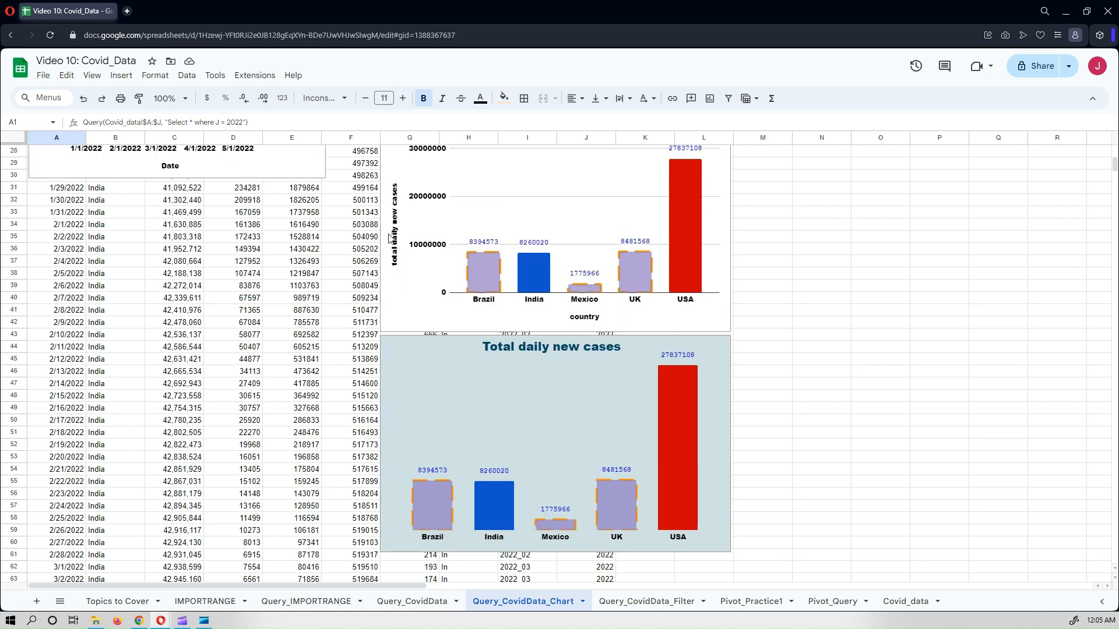
scroll(408, 319, up, 1)
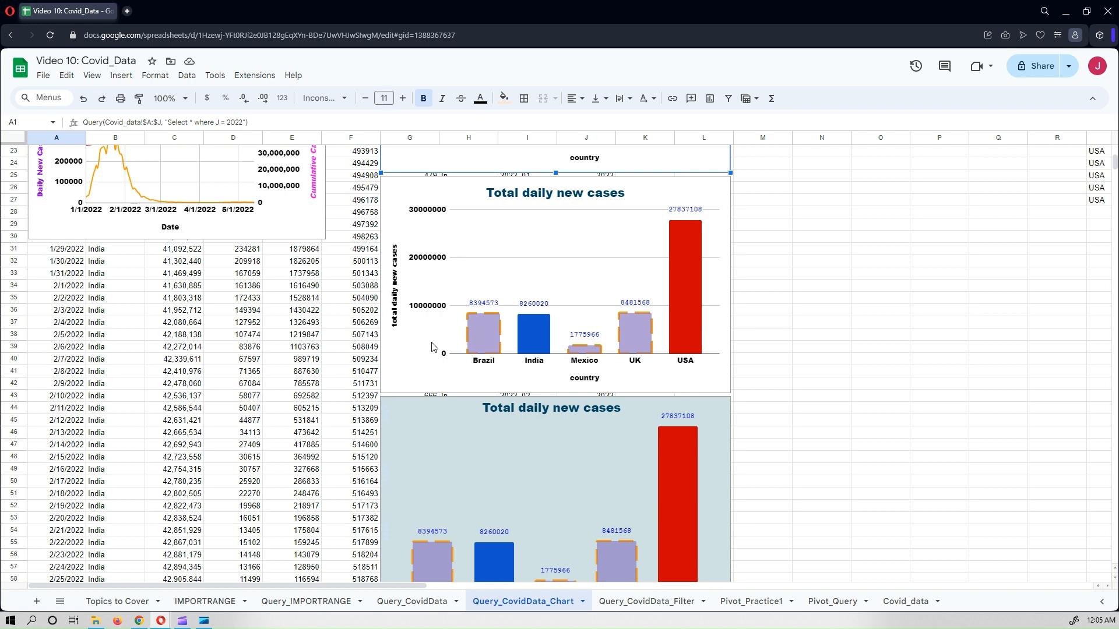
scroll(432, 344, down, 1)
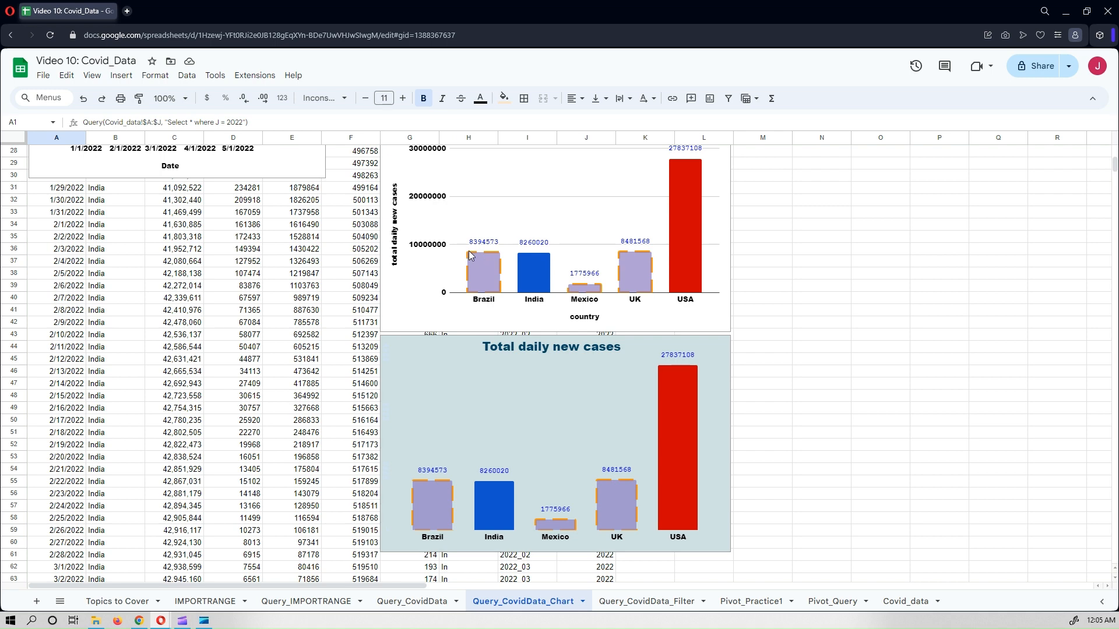
scroll(432, 317, up, 1)
scroll(433, 317, up, 1)
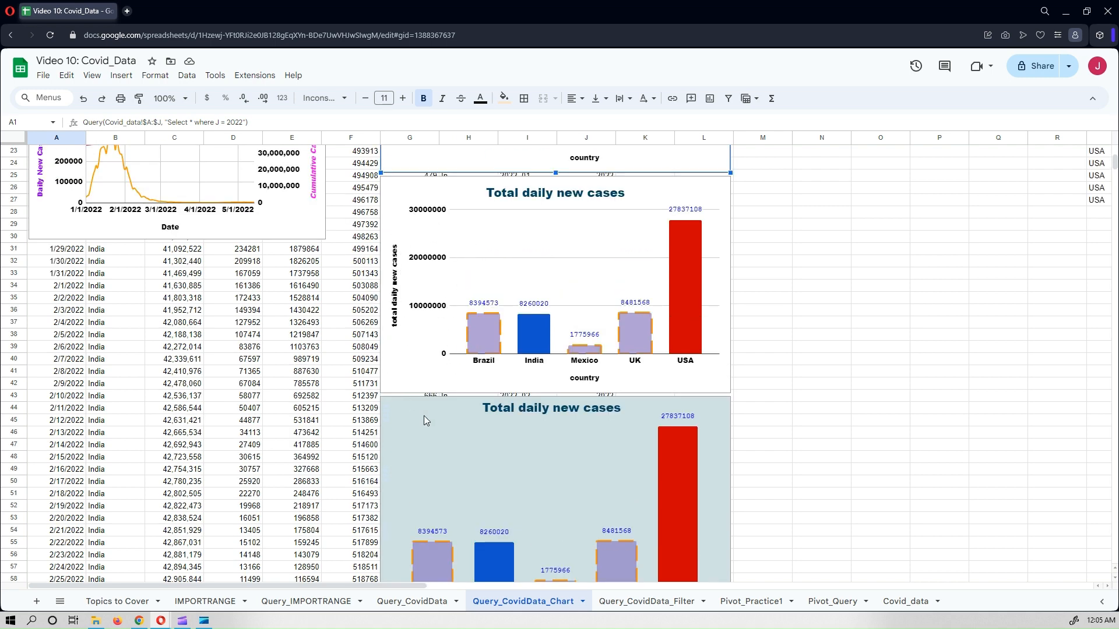
scroll(425, 415, down, 1)
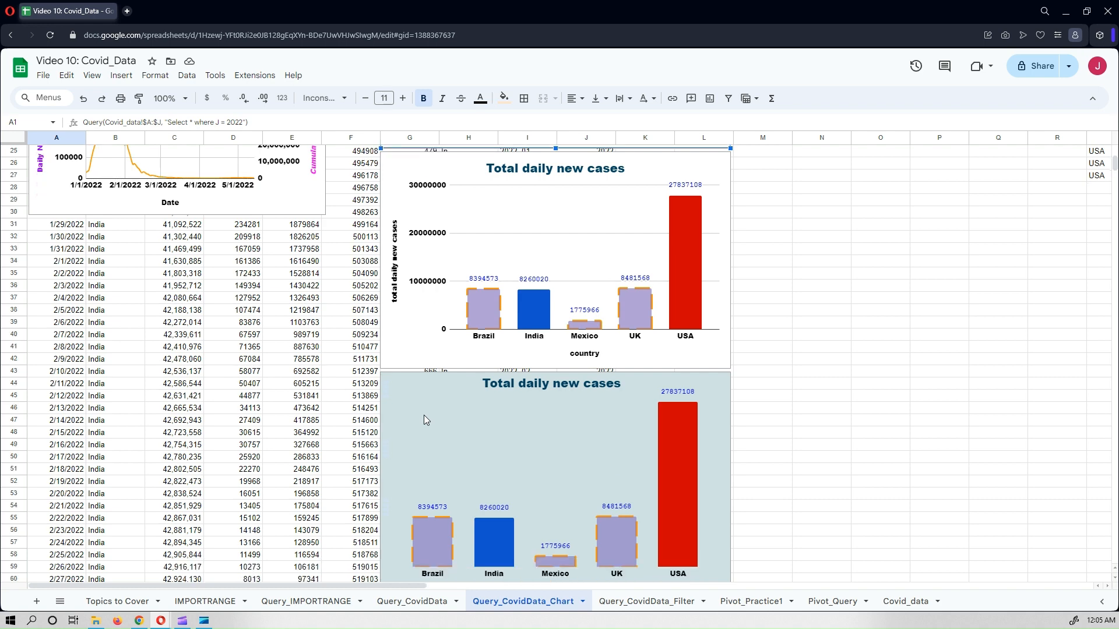
scroll(425, 414, down, 2)
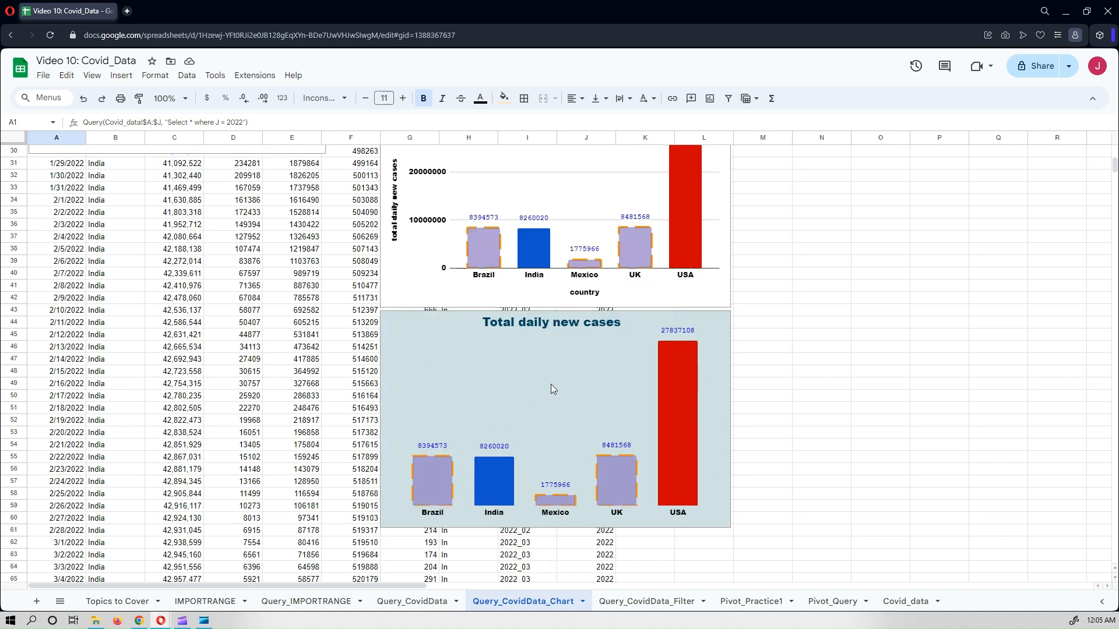
scroll(282, 415, up, 5)
scroll(281, 414, up, 7)
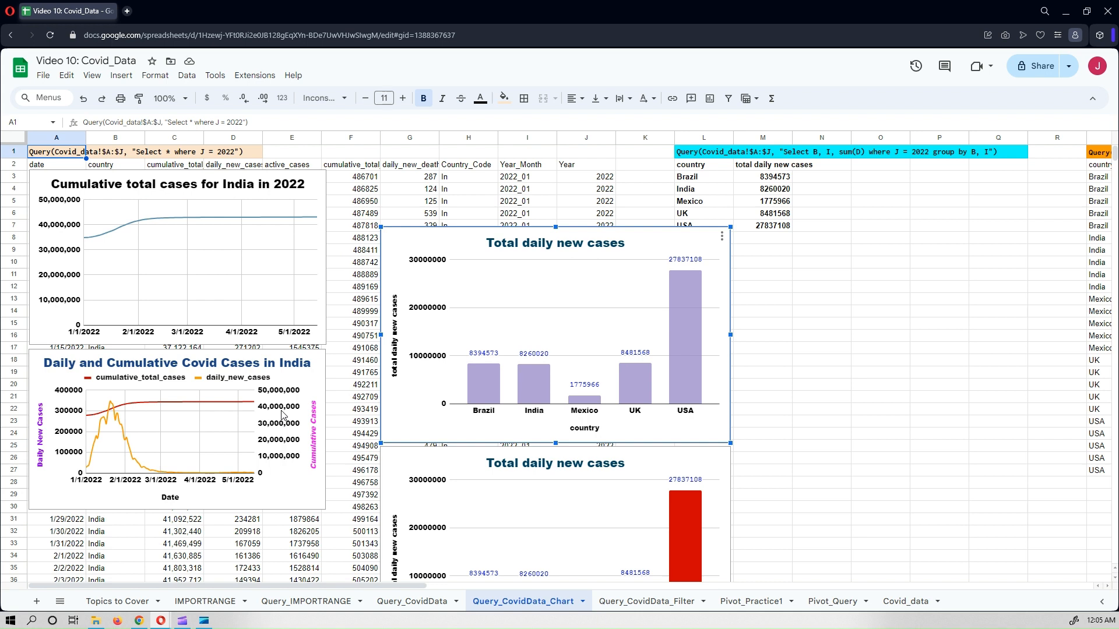
Step: Duplicate the Query_CovidData_Chart sheet and delete the two India line charts from the copy
right_click(487, 606)
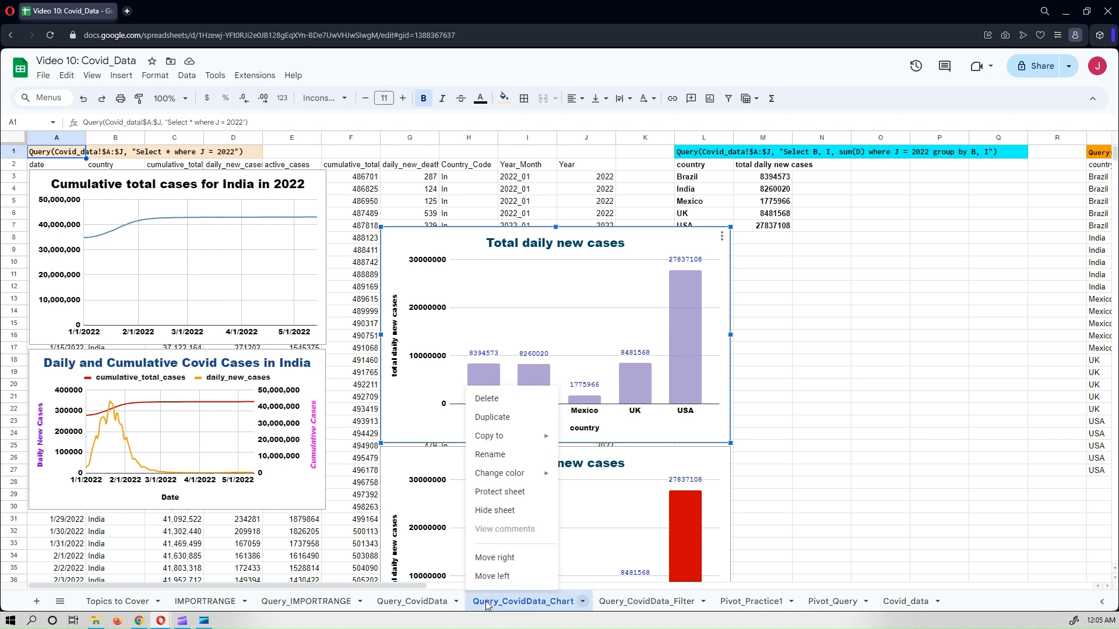
click(500, 424)
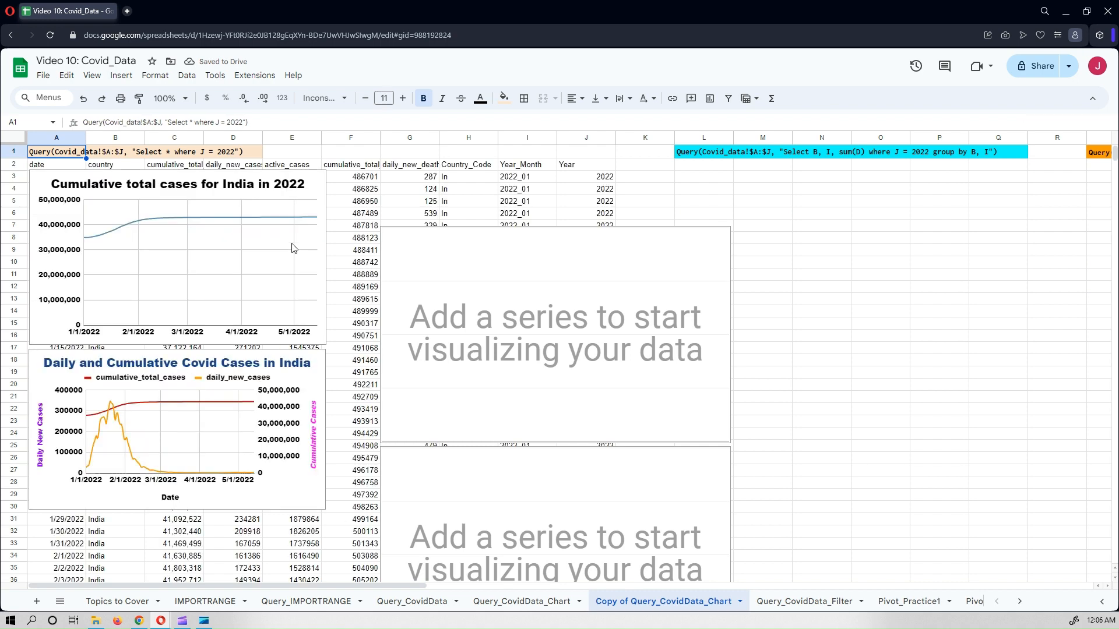
click(310, 187)
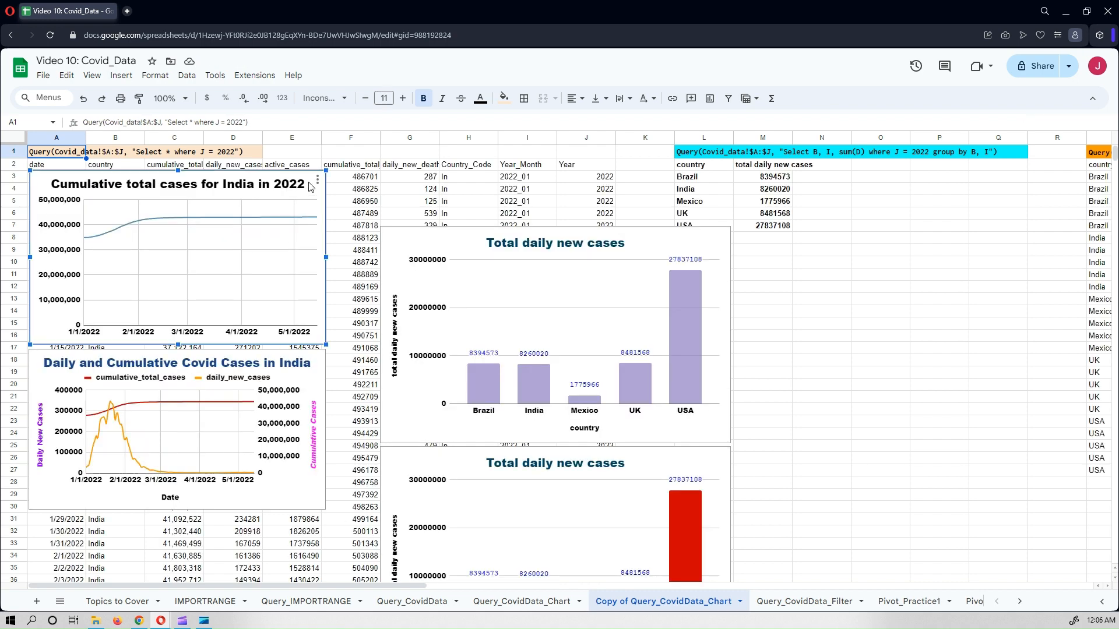
key(Delete)
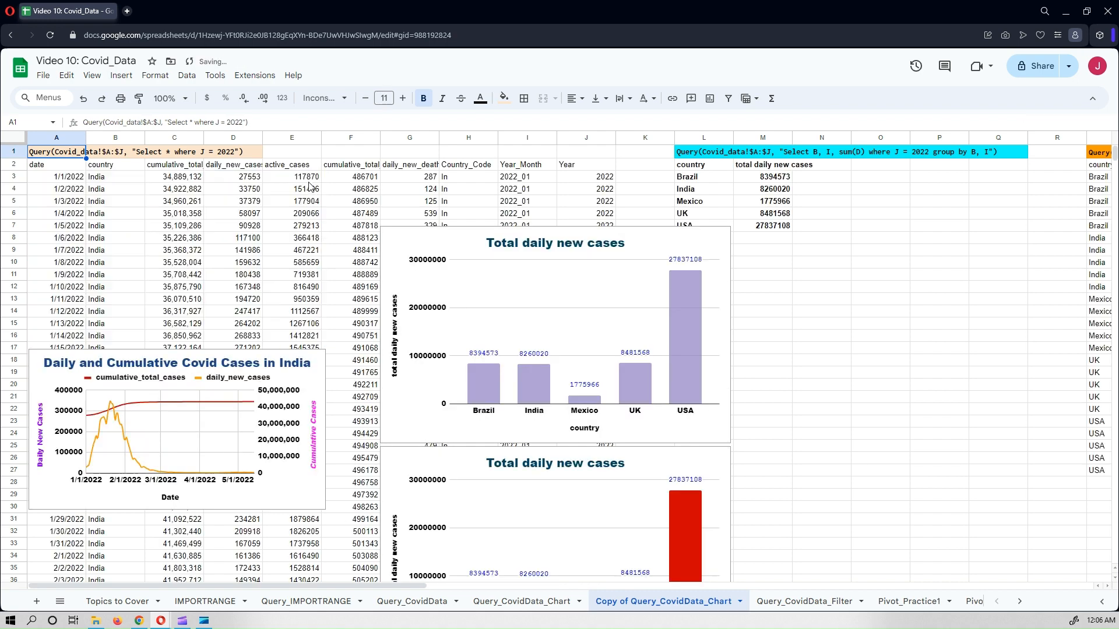
click(315, 371)
key(Delete)
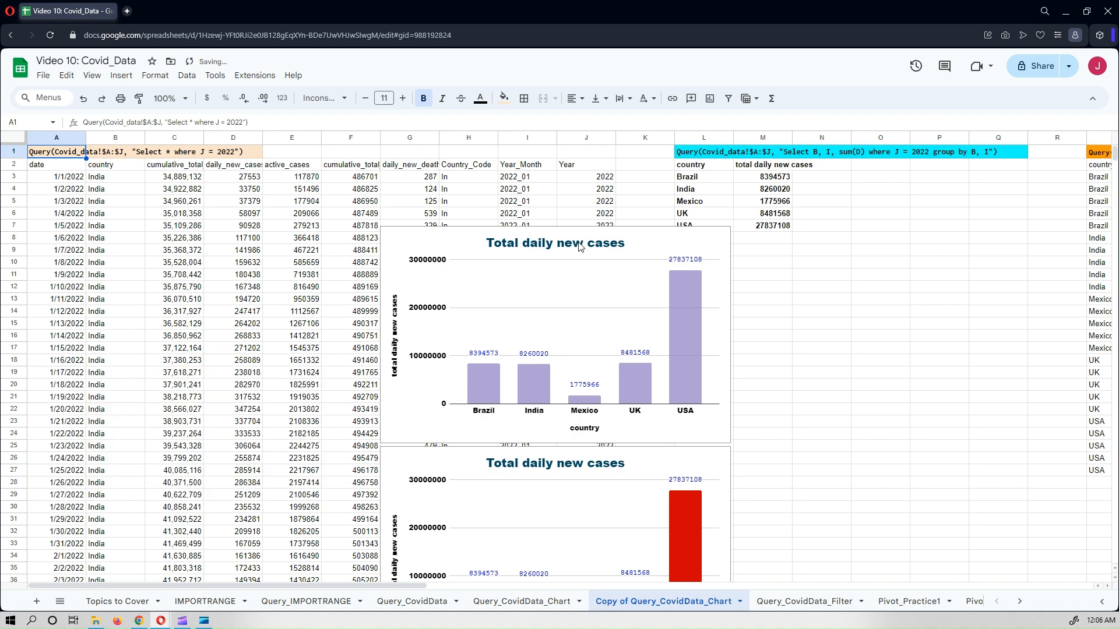
Step: Delete the three Total daily new cases column charts from the copied sheet
click(645, 242)
key(Delete)
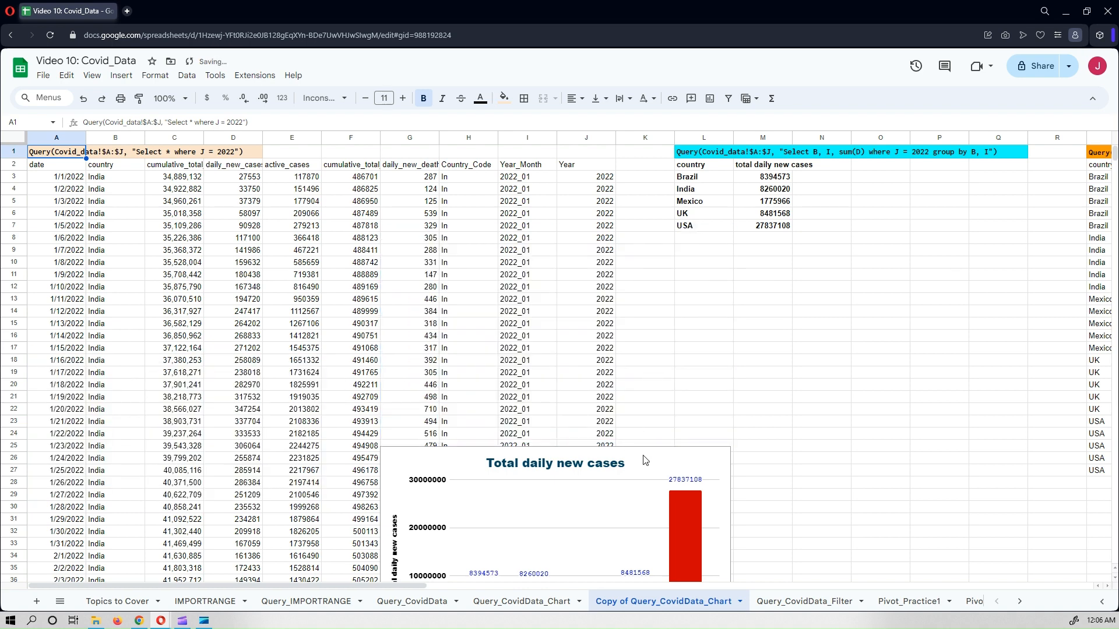
scroll(638, 458, down, 2)
click(637, 455)
key(Delete)
scroll(635, 466, down, 6)
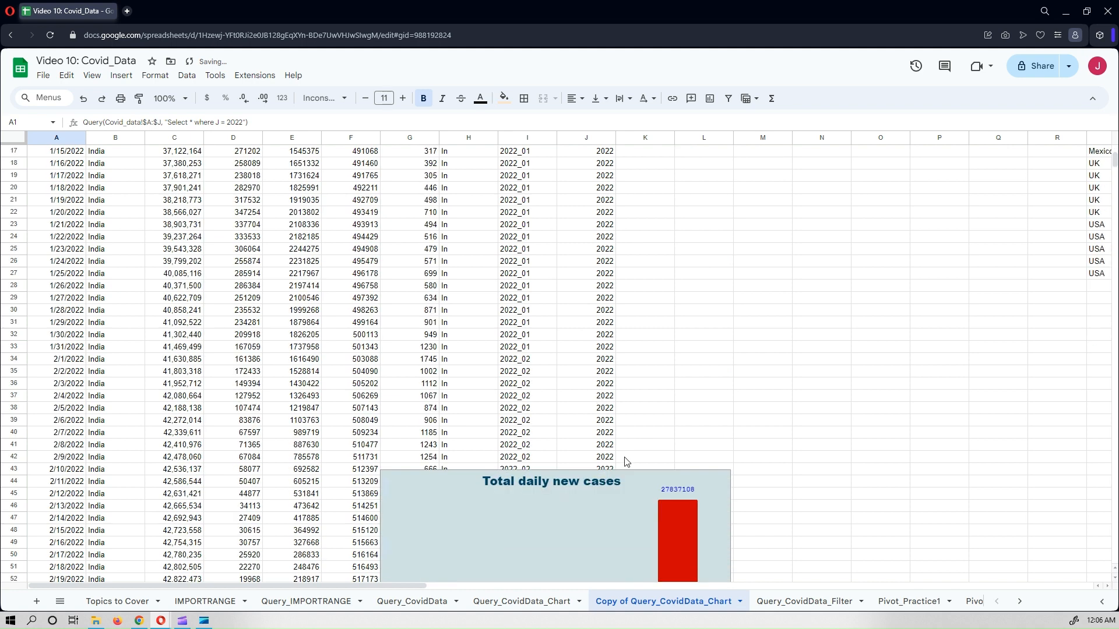
click(631, 496)
key(Delete)
scroll(198, 389, up, 3)
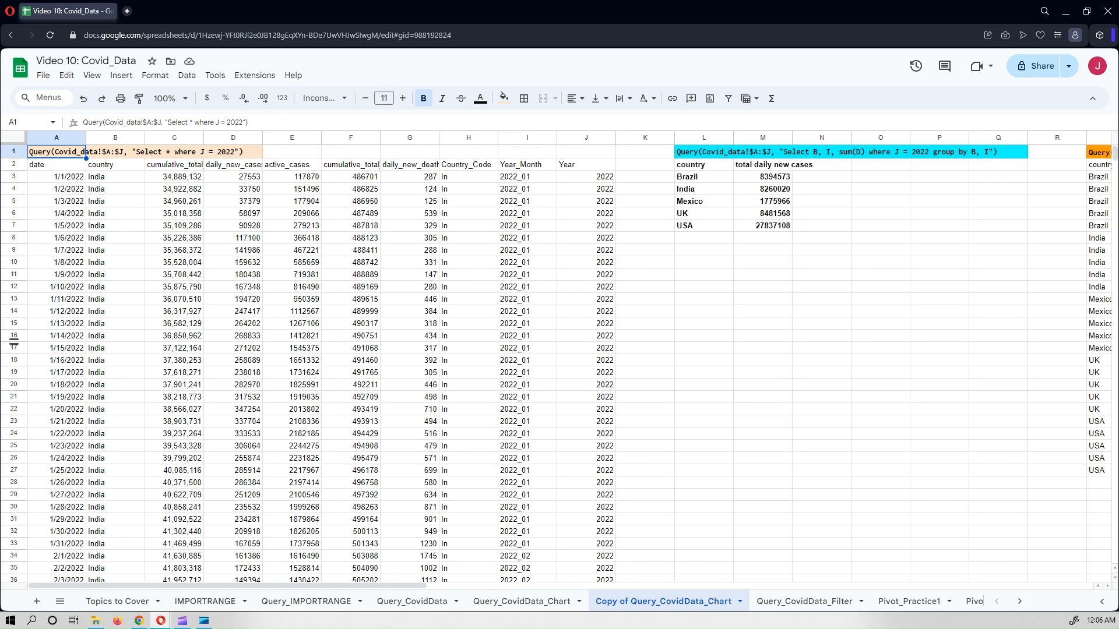
Step: Copy A2's query text without the equals sign and paste it into A1 as the new label
click(54, 169)
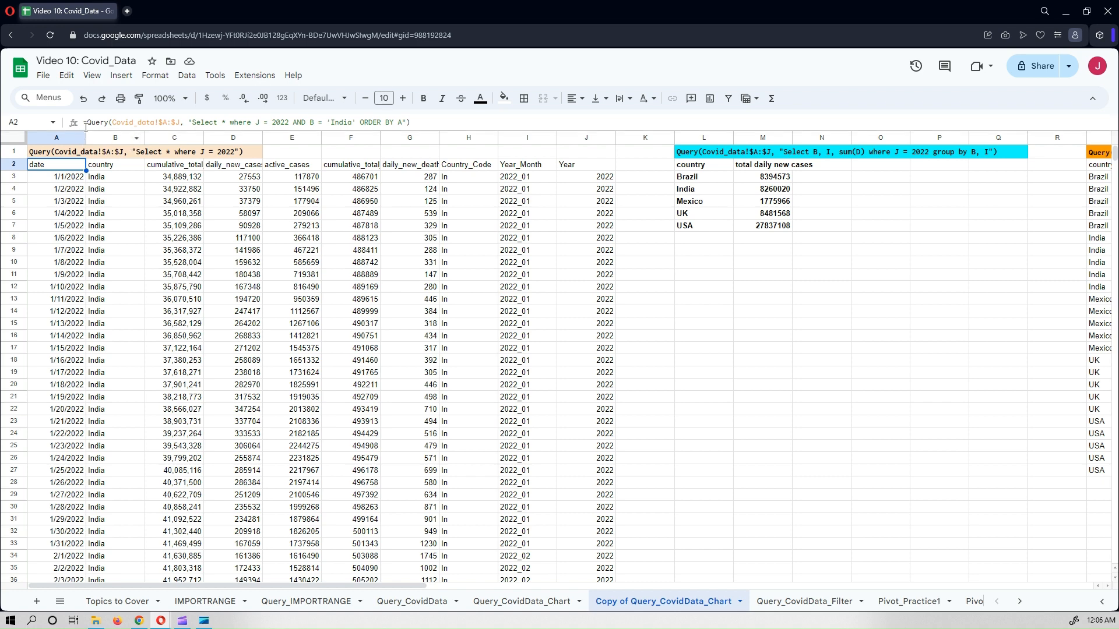
shift+click(423, 123)
key(ctrl+c)
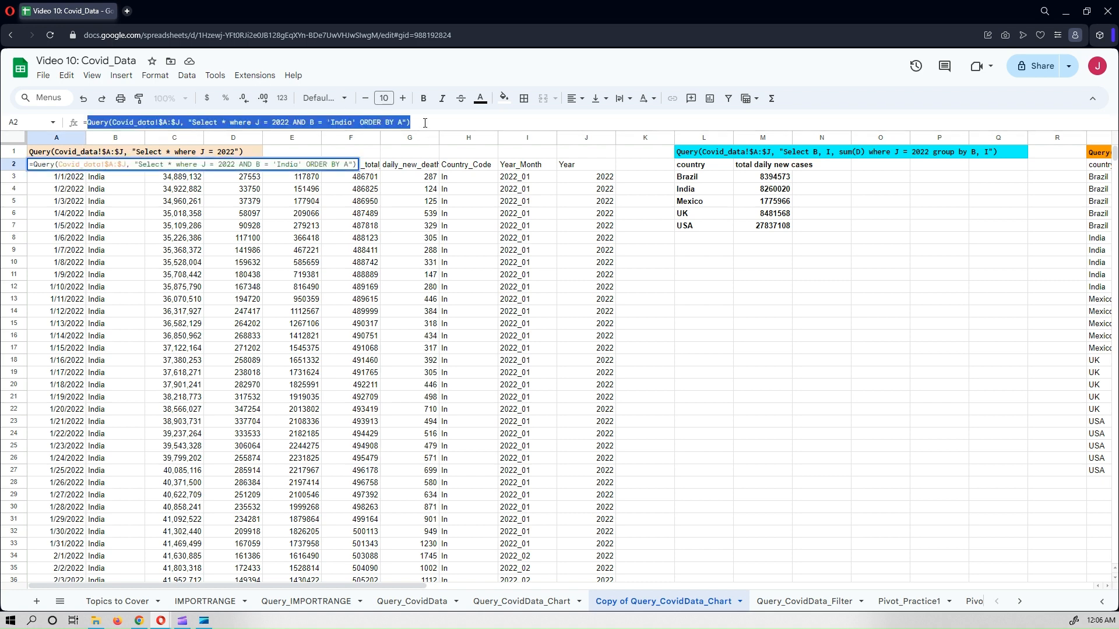
key(Escape)
click(56, 153)
right_click(56, 153)
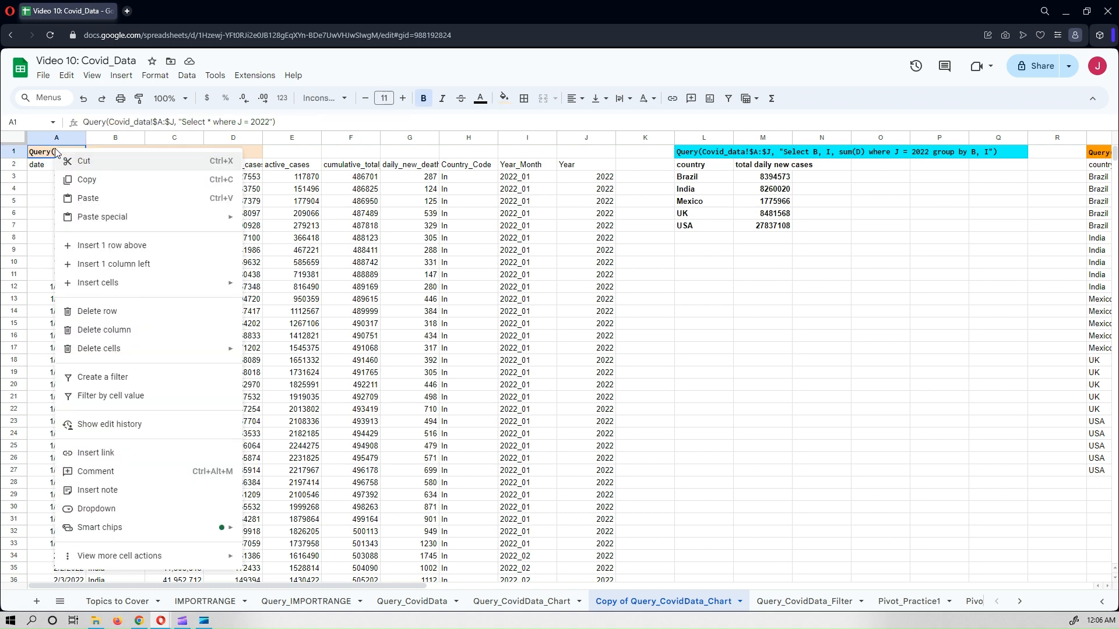
click(119, 199)
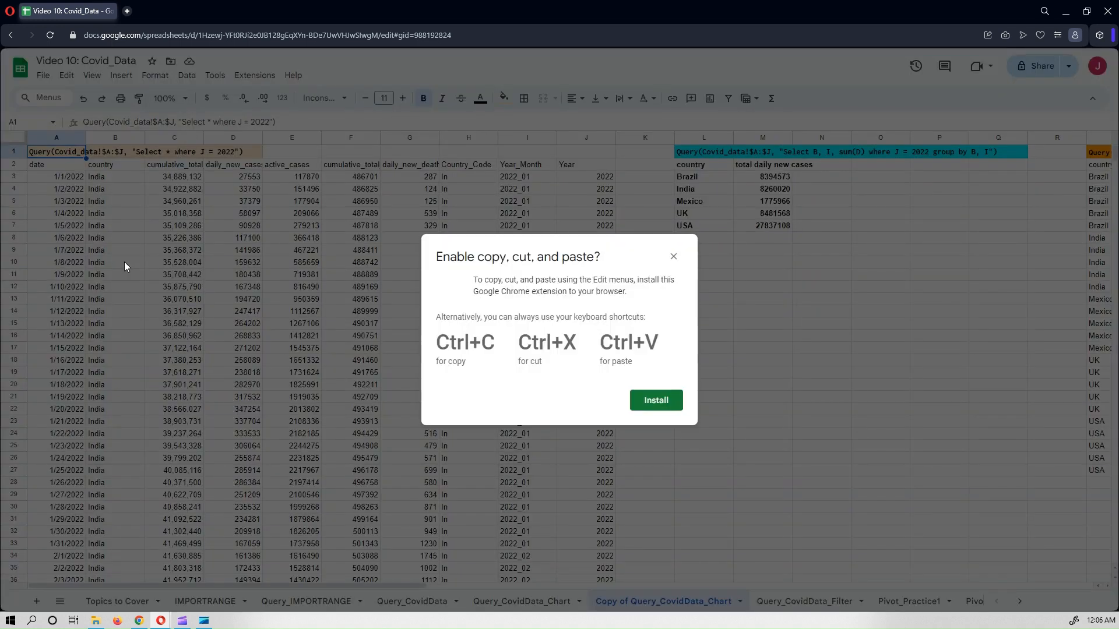
click(673, 257)
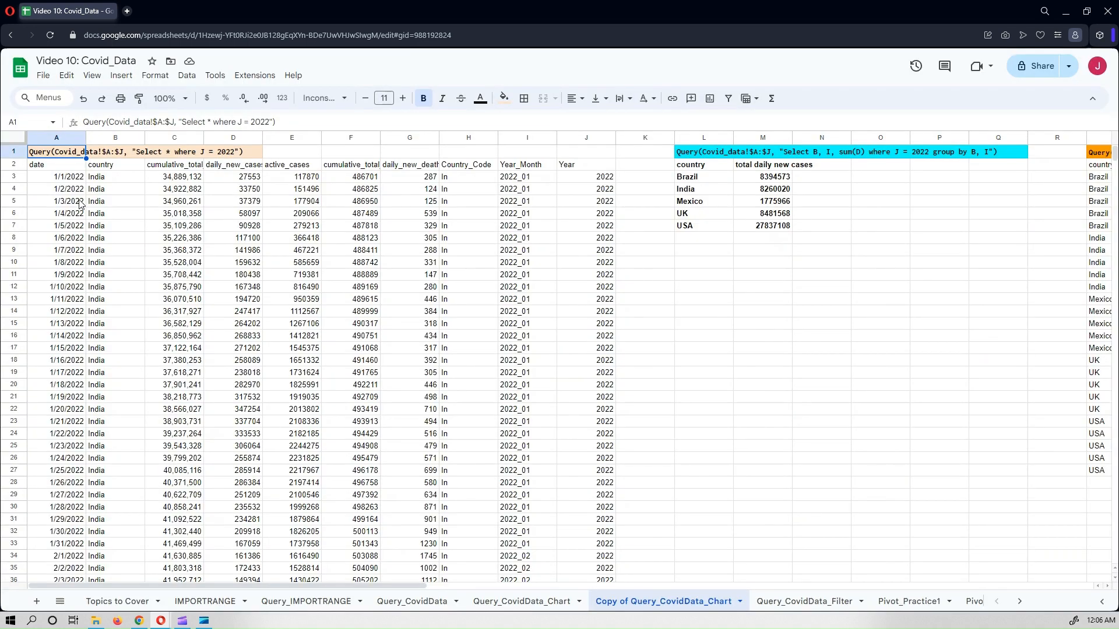
key(ctrl+v)
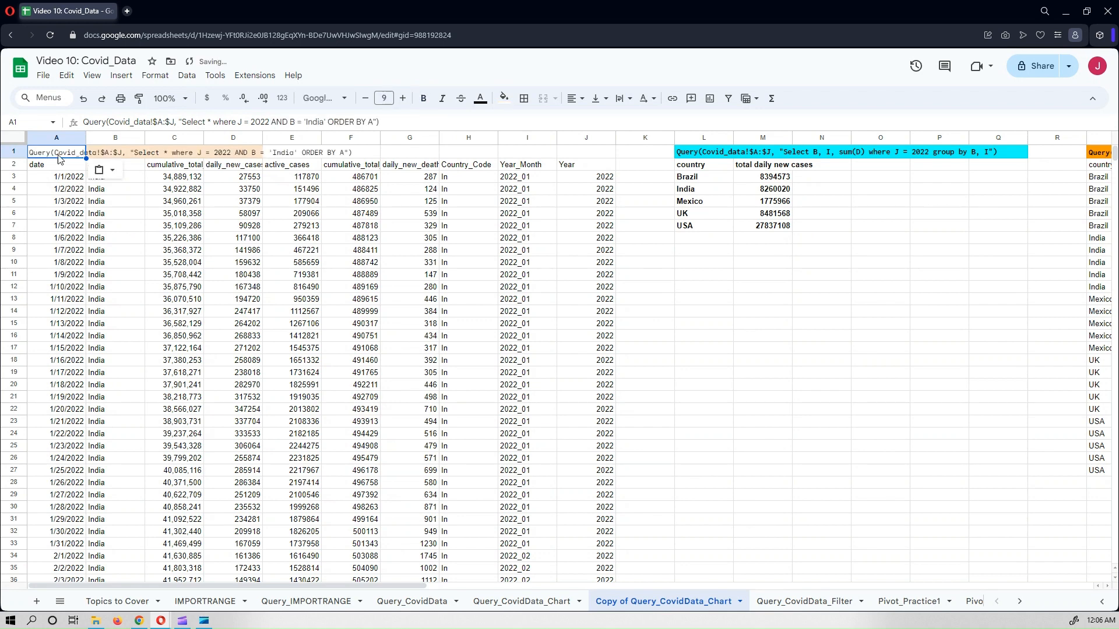
Step: Fill the label range A1:F1 with light orange
shift+click(359, 154)
click(504, 98)
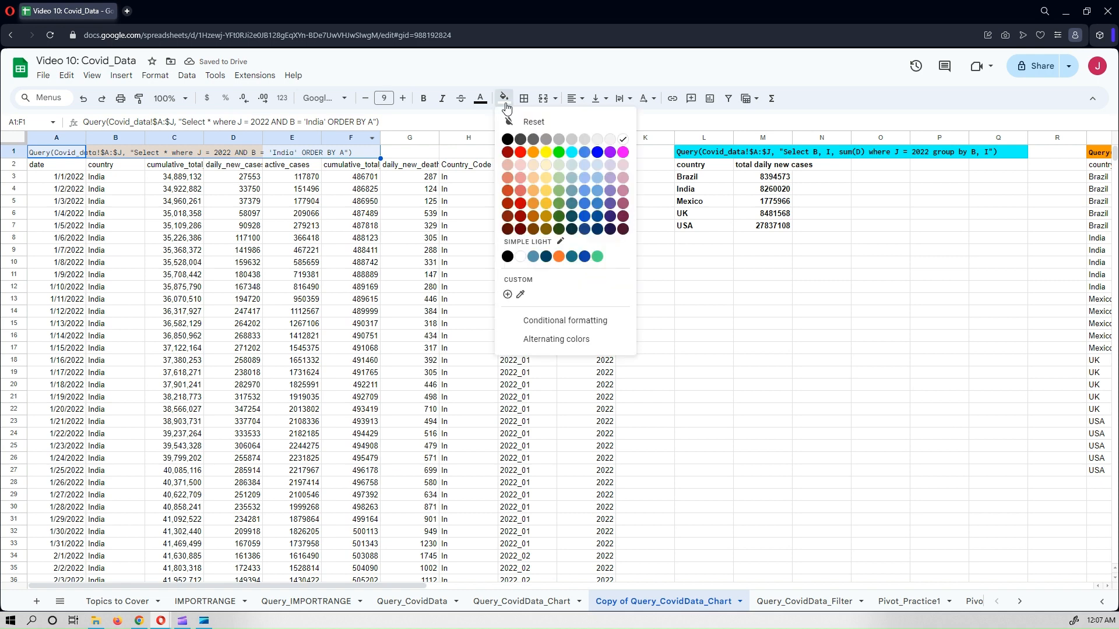
click(531, 184)
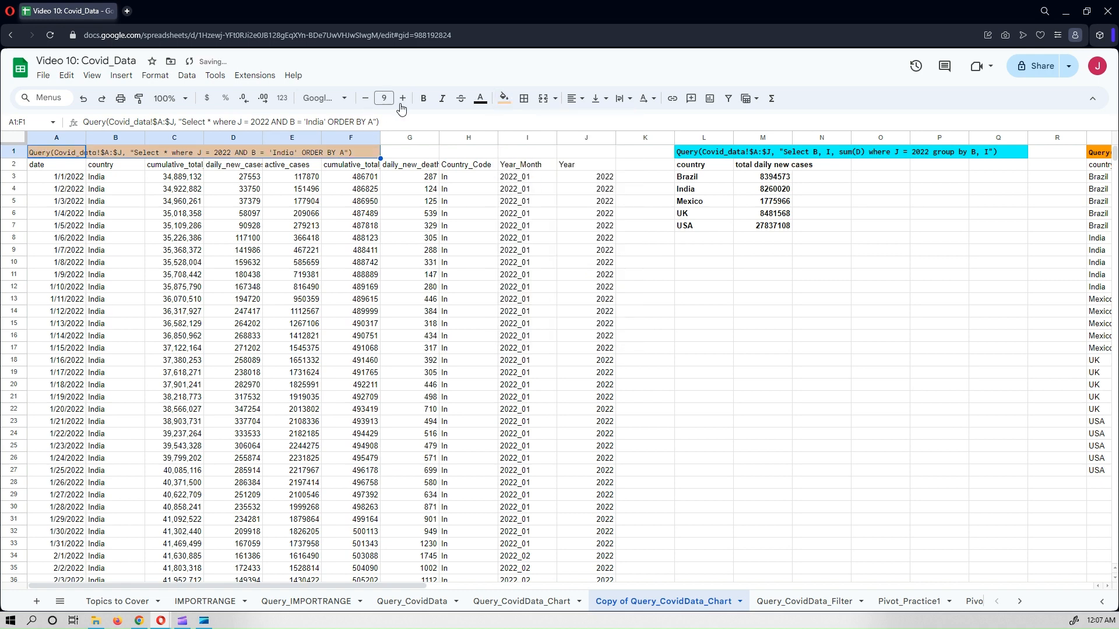
click(224, 275)
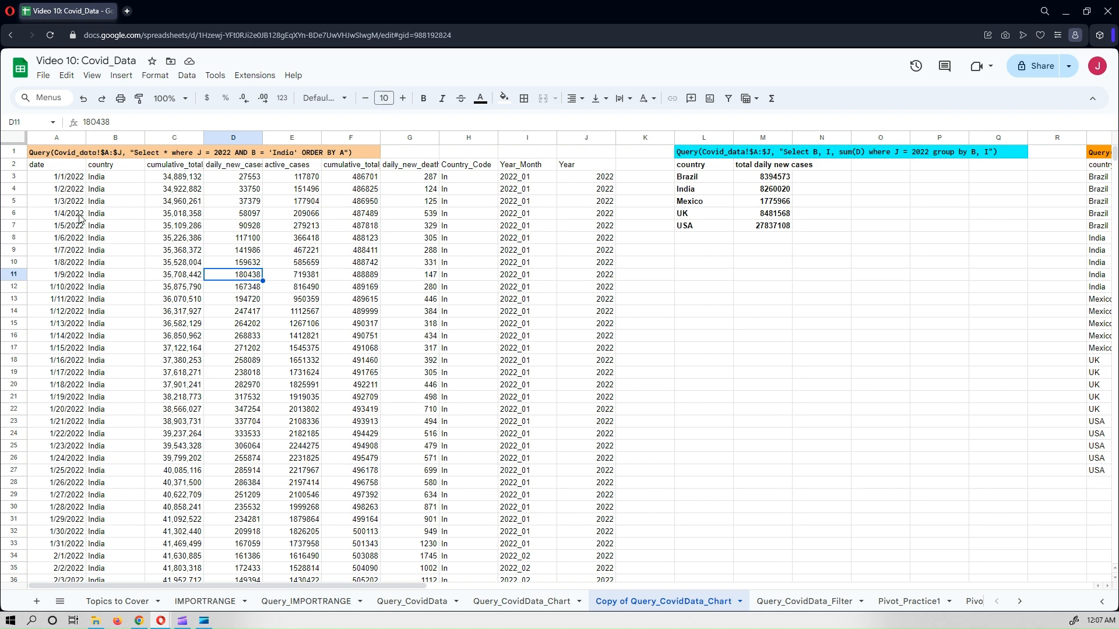
Step: Insert a chart from range A2:C136 and delete the older leftover chart that also includes daily_new_cases
click(68, 170)
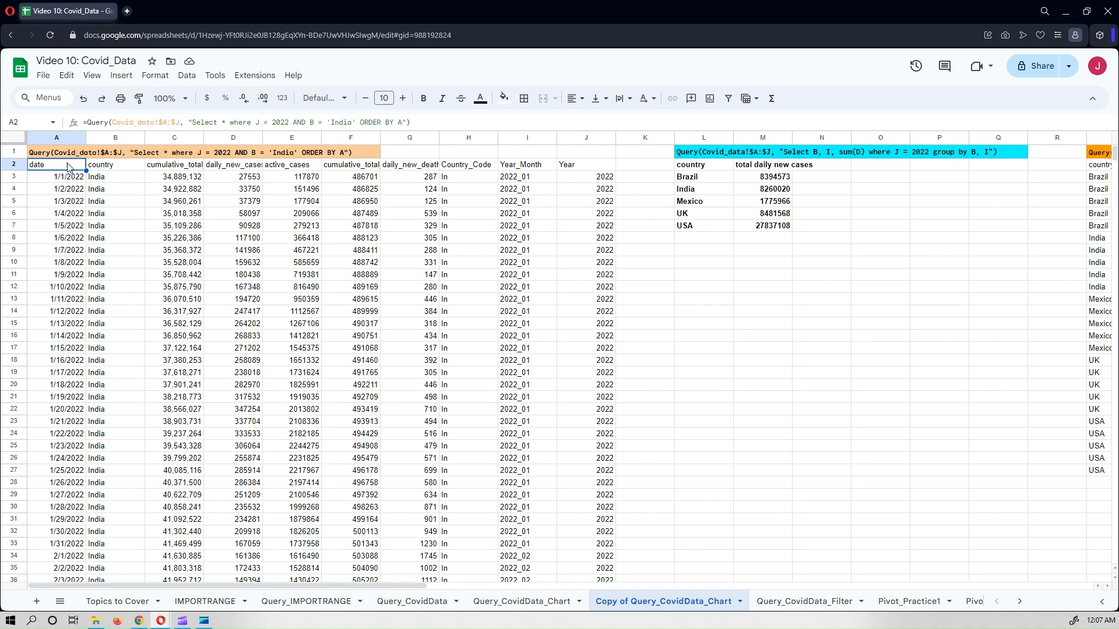
shift+click(175, 169)
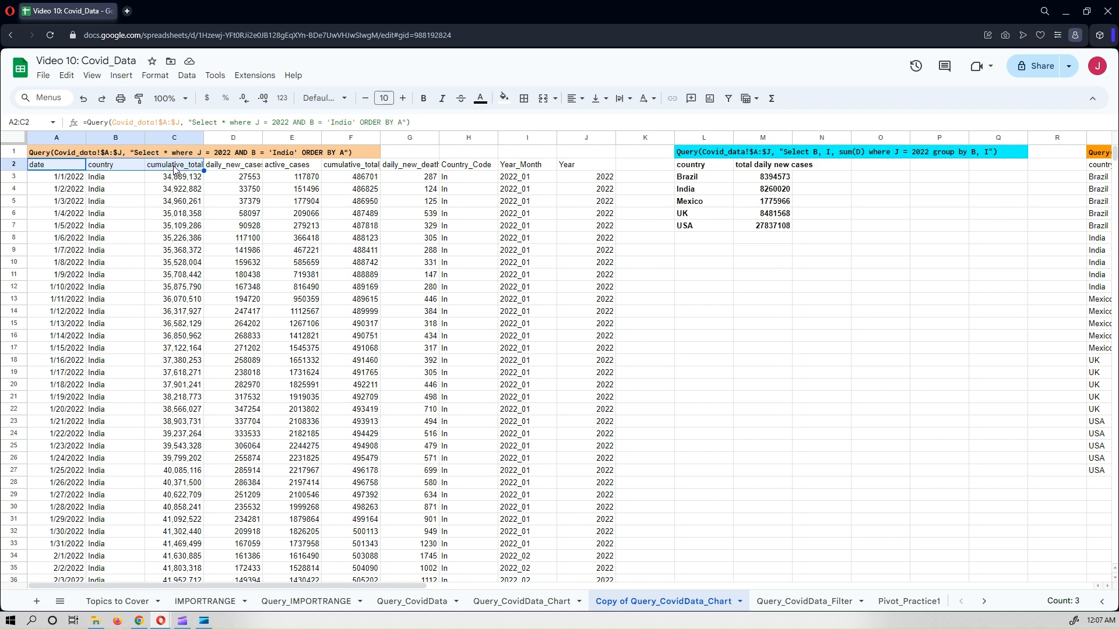
key(ctrl+shift+Down)
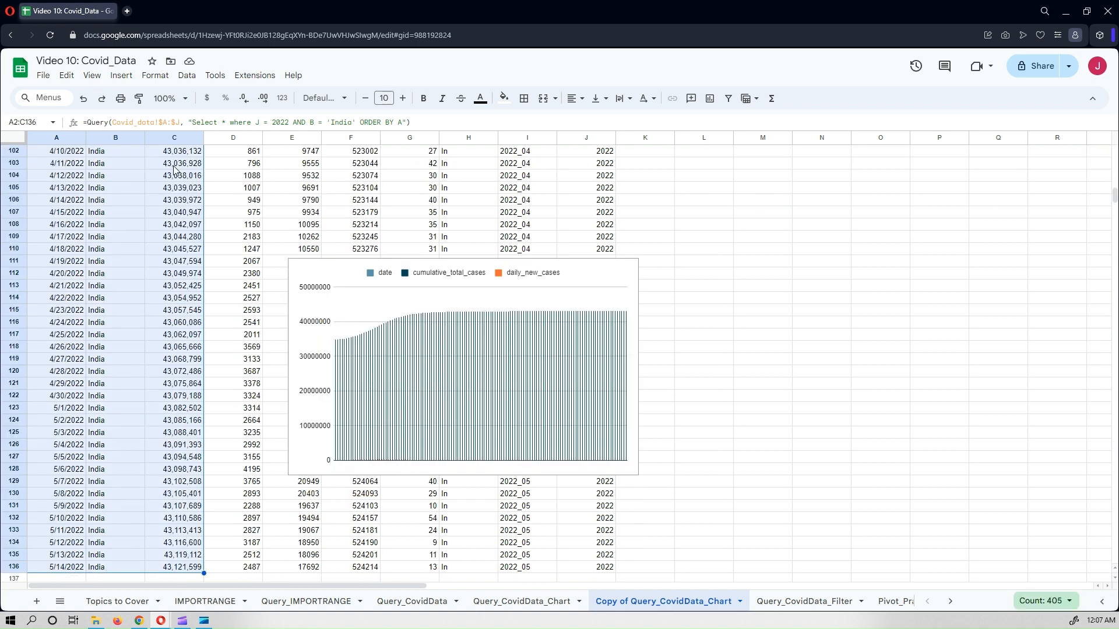
click(122, 77)
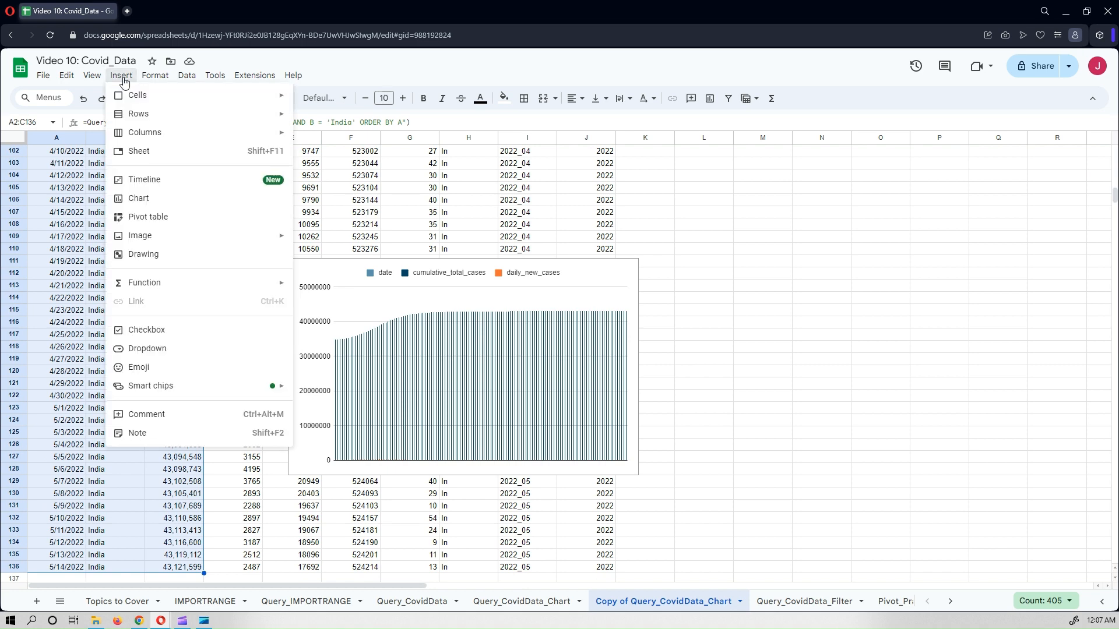
click(151, 200)
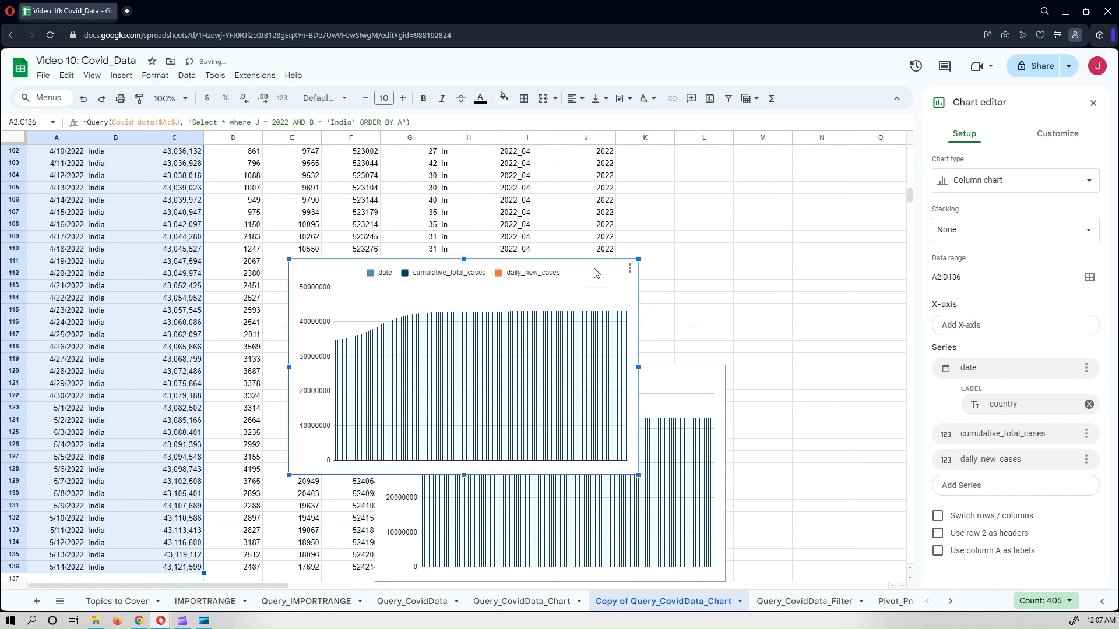
key(Delete)
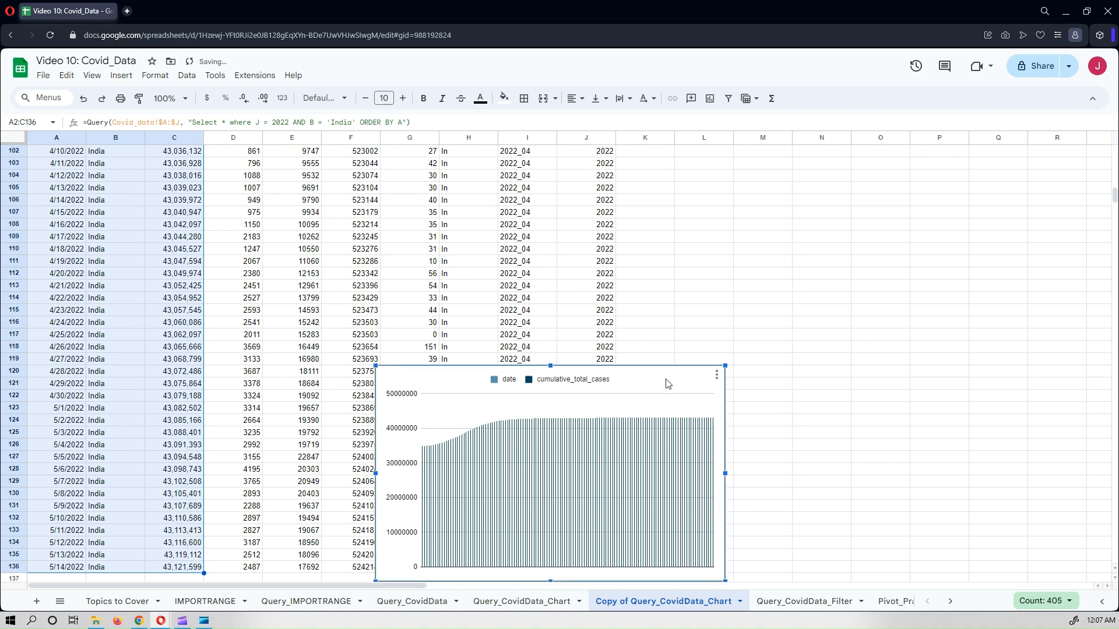
Step: Move the new cumulative cases chart up to the first data rows of the sheet, pasting it at G1 and shifting it over columns D to J
drag(666, 385, 574, 181)
scroll(688, 247, up, 1)
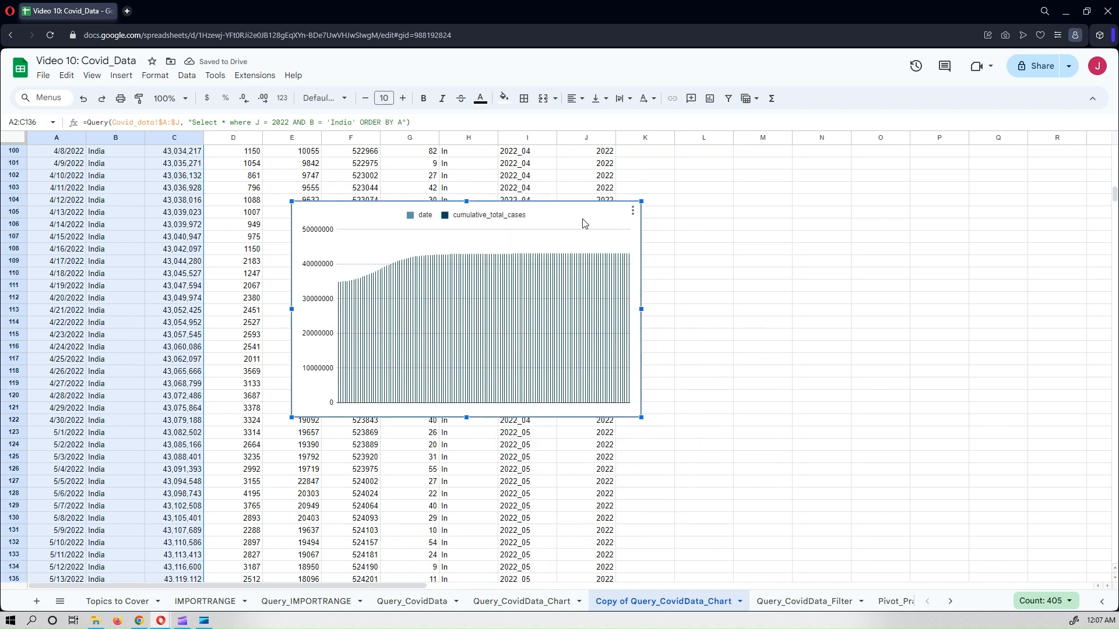
scroll(857, 280, up, 18)
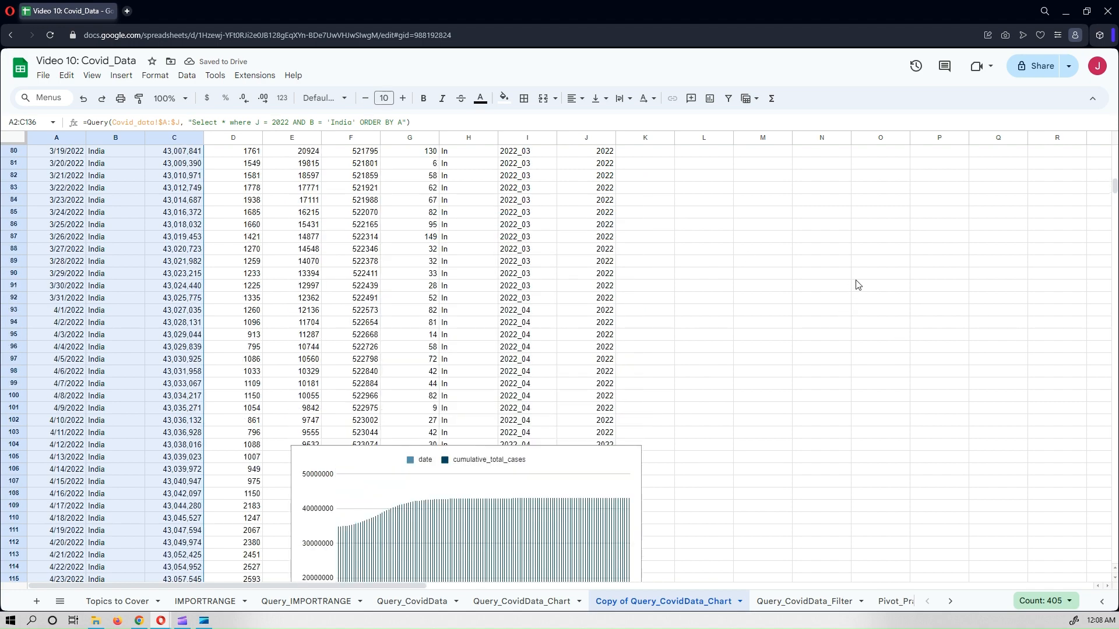
scroll(869, 273, up, 3)
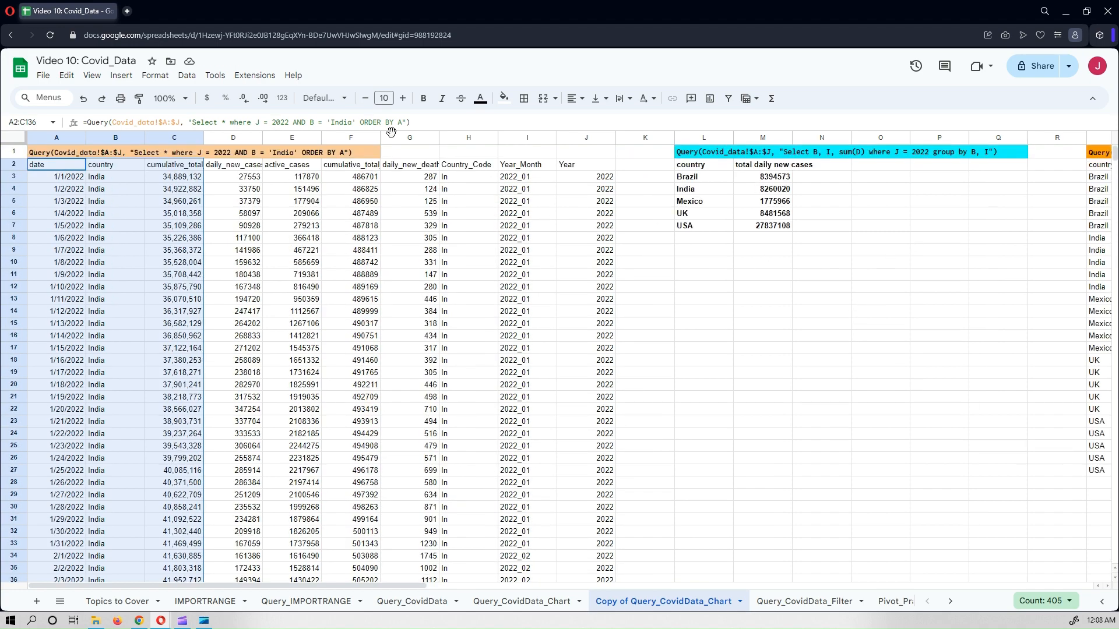
click(418, 154)
key(ctrl+v)
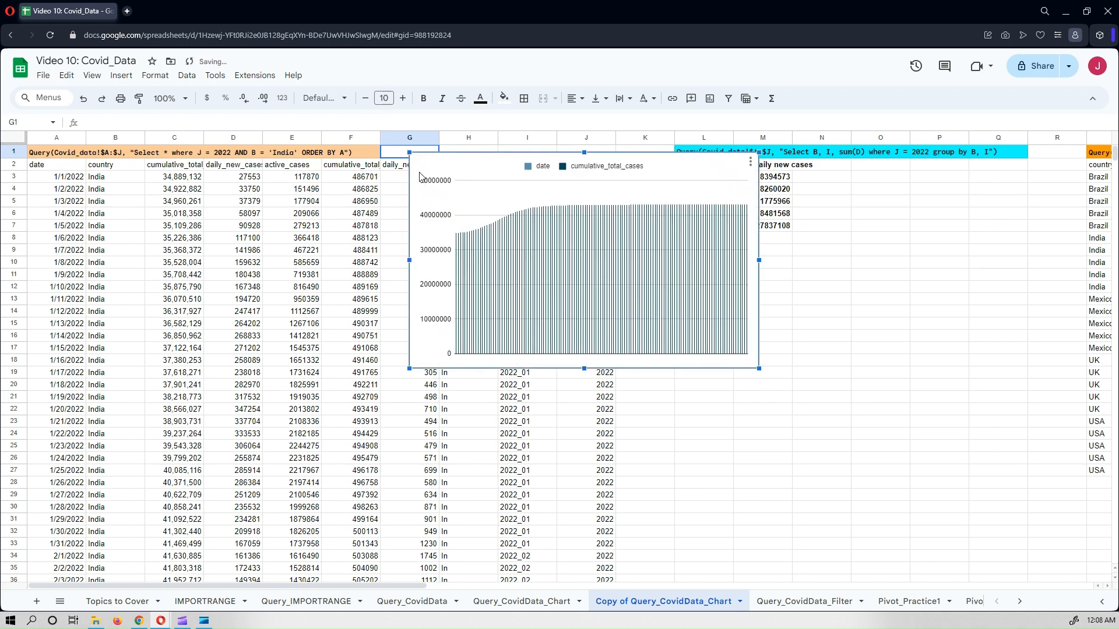
drag(489, 168, 354, 215)
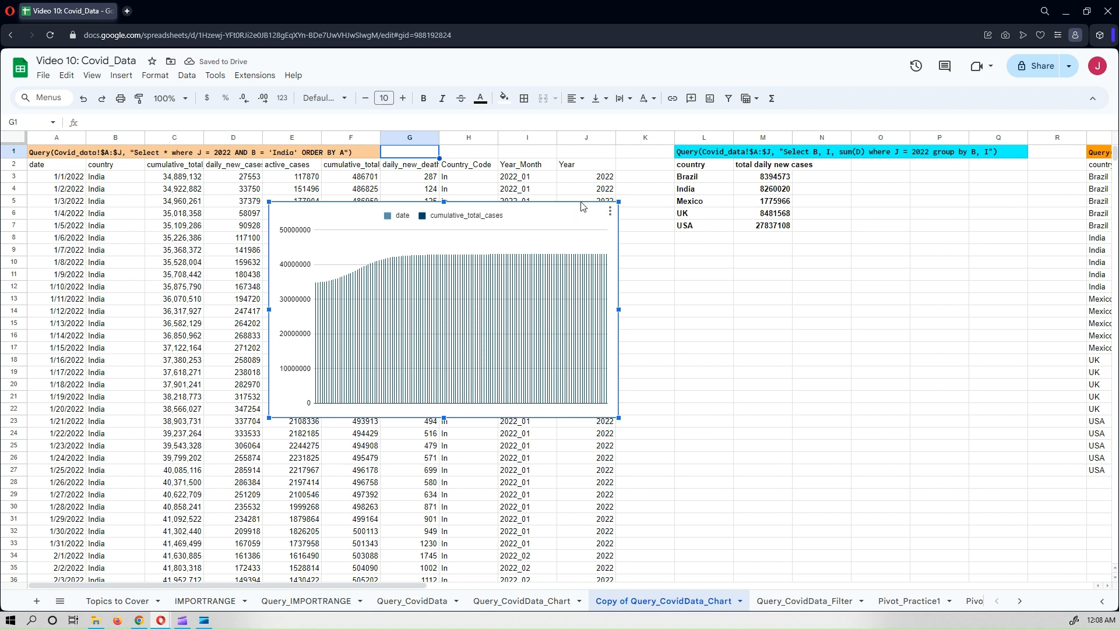
drag(574, 211, 552, 209)
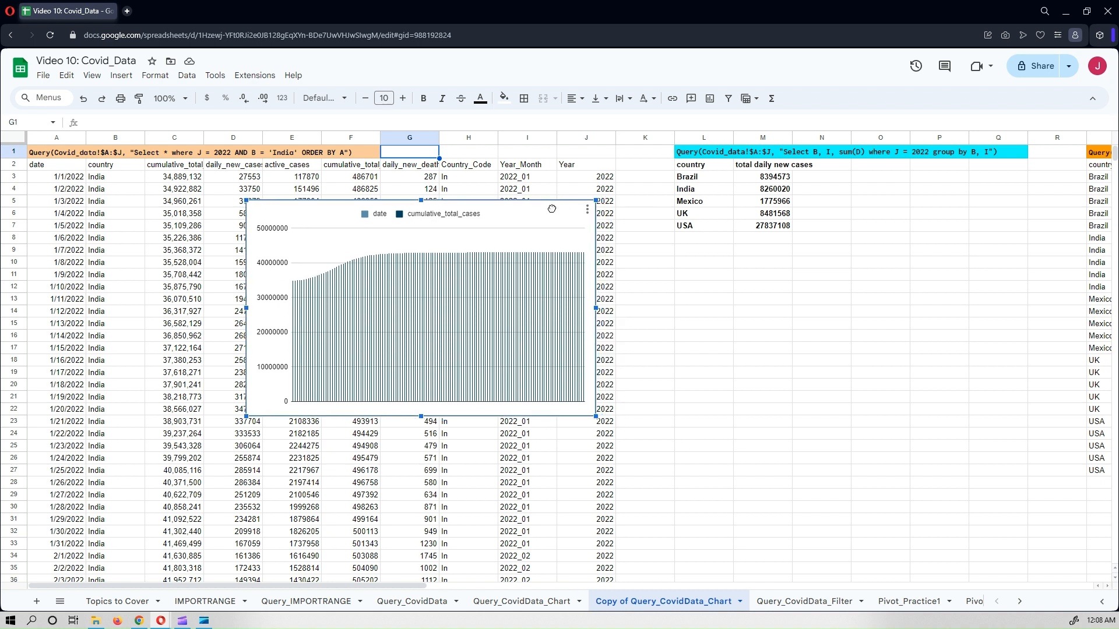
Step: Set date as the chart's X-axis and remove the date series with its country label, keeping only cumulative_total_cases
click(587, 211)
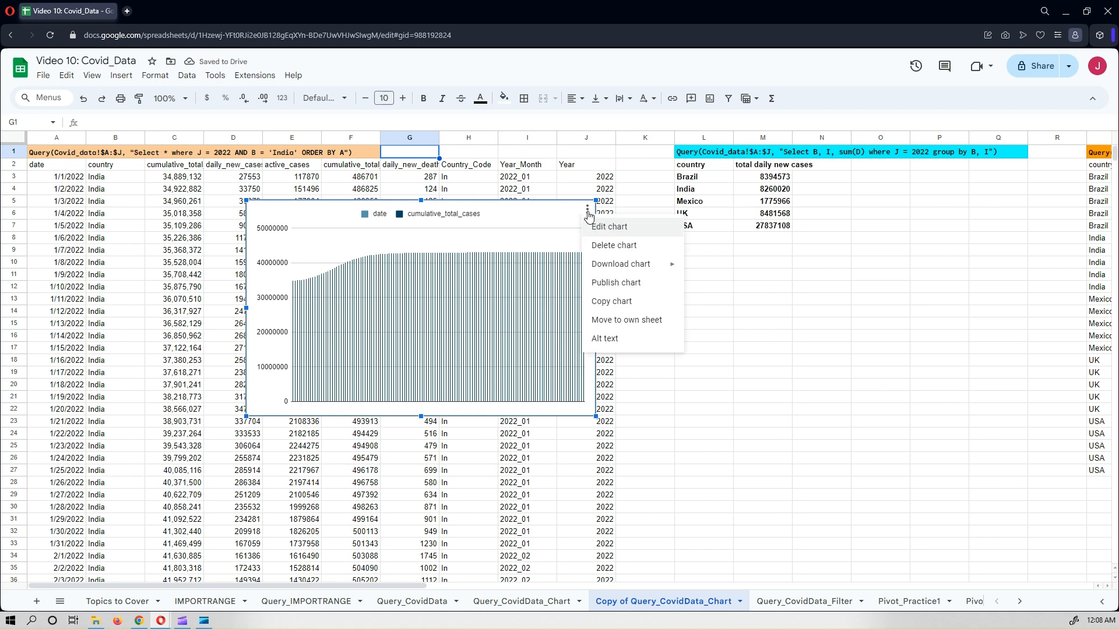
click(610, 232)
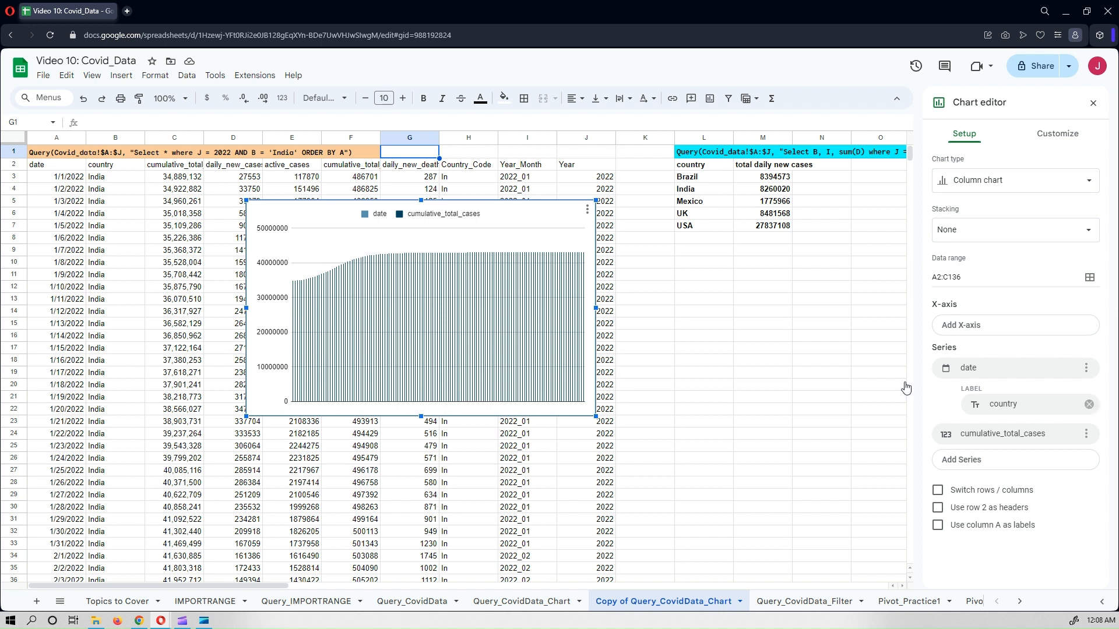
click(1088, 405)
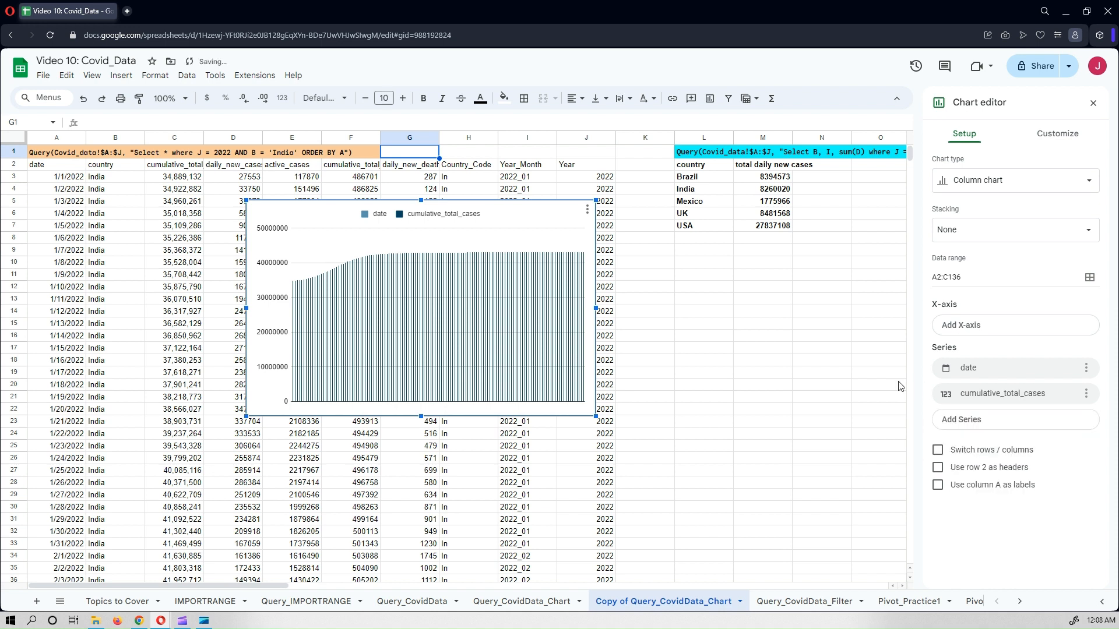
click(961, 325)
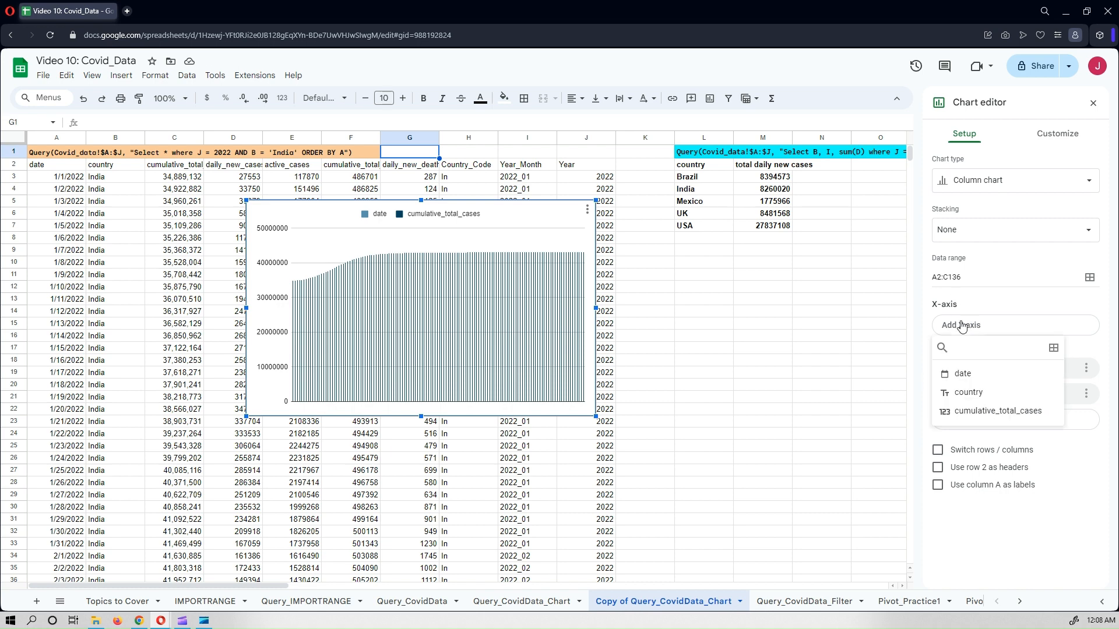
click(976, 375)
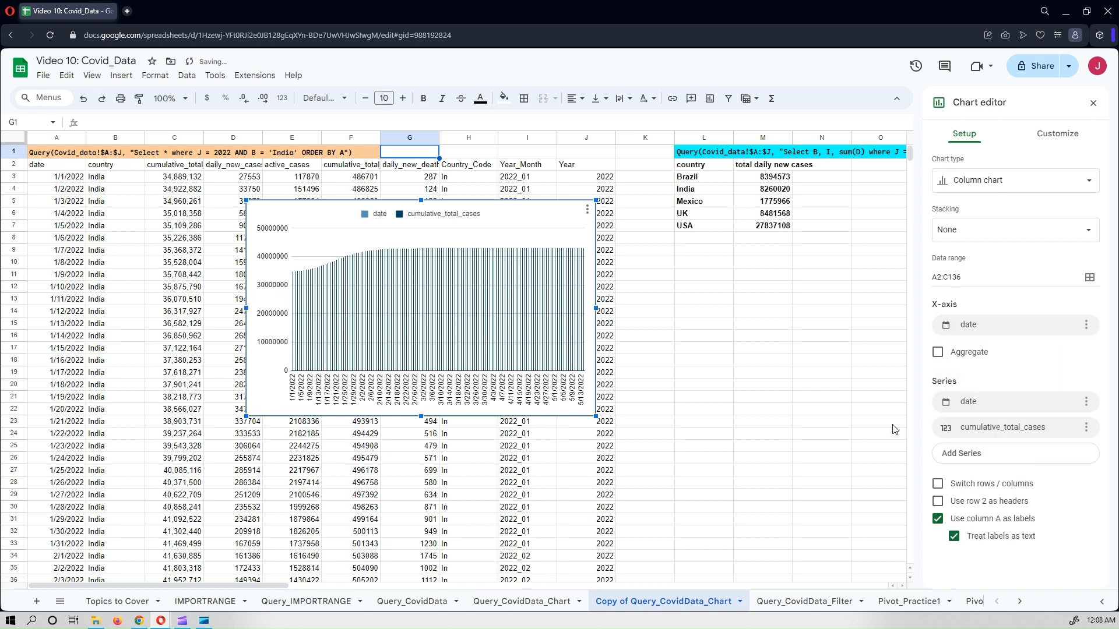
click(1086, 402)
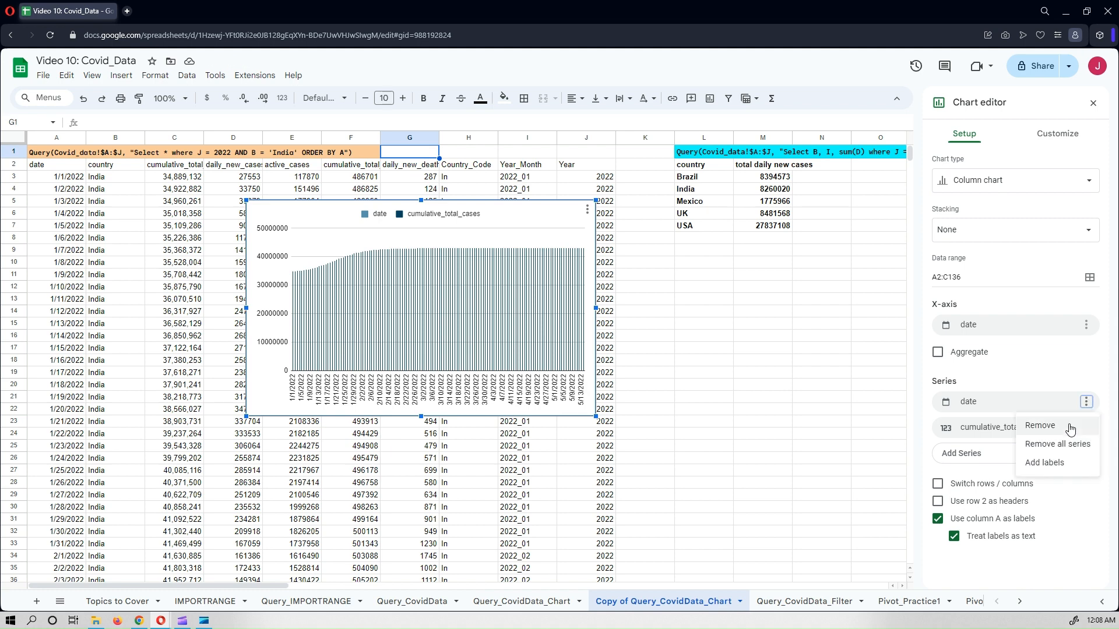
click(1044, 434)
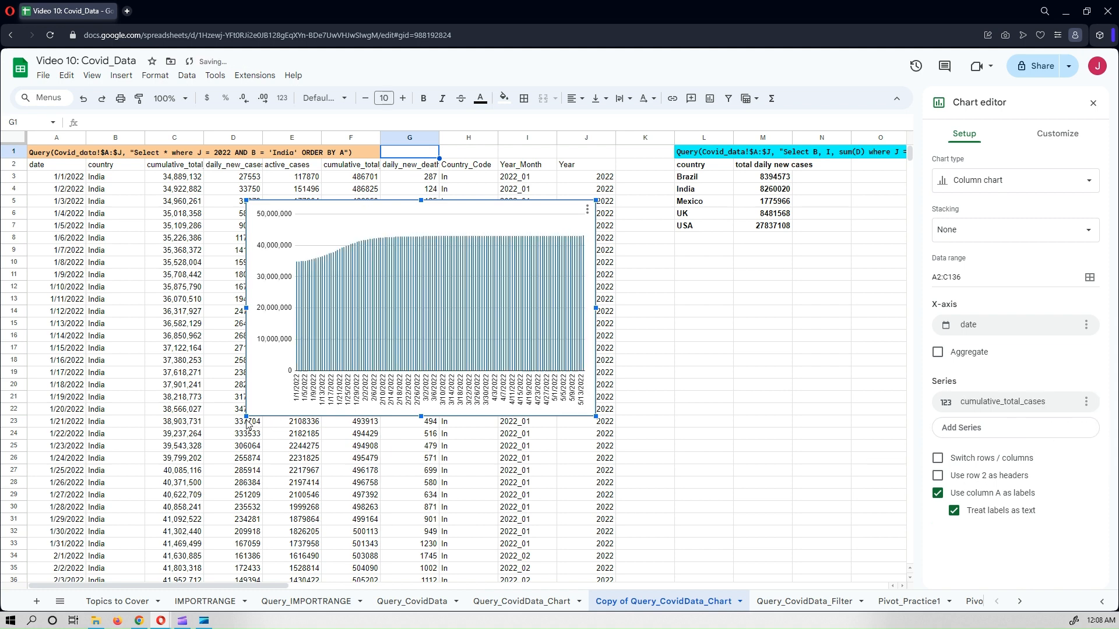
Step: Enlarge the chart to span columns B to J and turn off treating its labels as text
drag(246, 416, 102, 505)
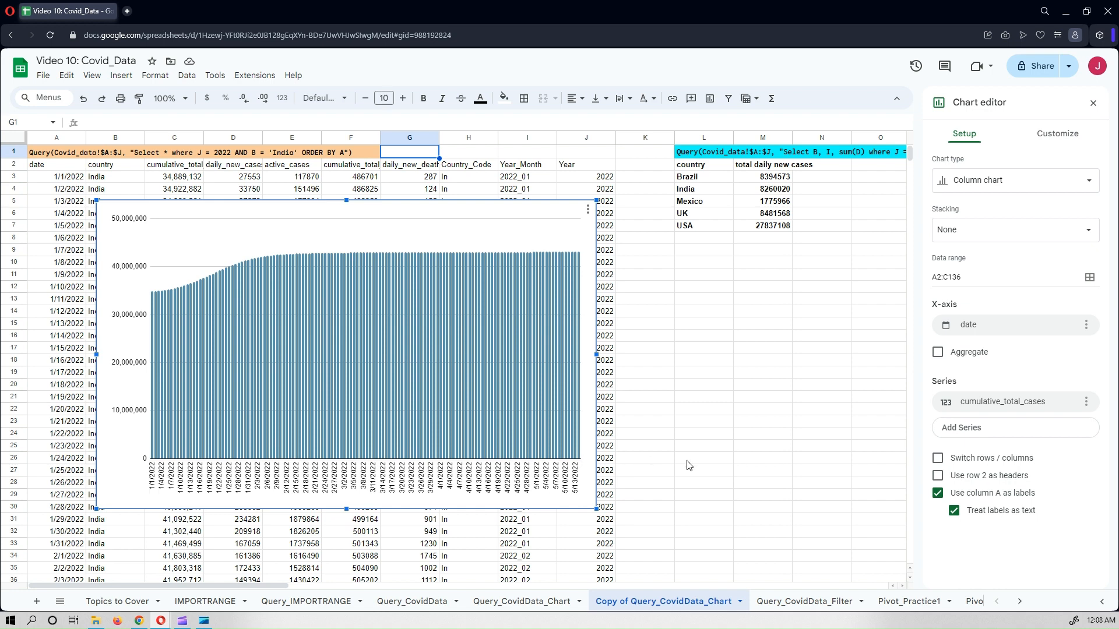
click(953, 512)
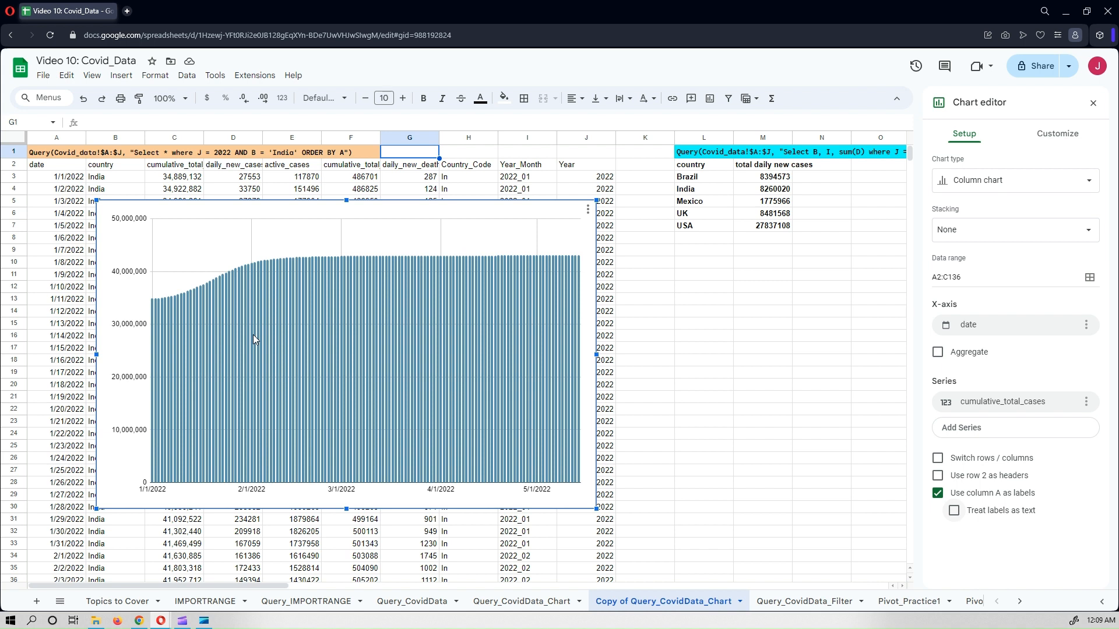
Step: Change the chart type to Line chart, and enlarge and reposition it to cover about rows 4 to 31
click(995, 186)
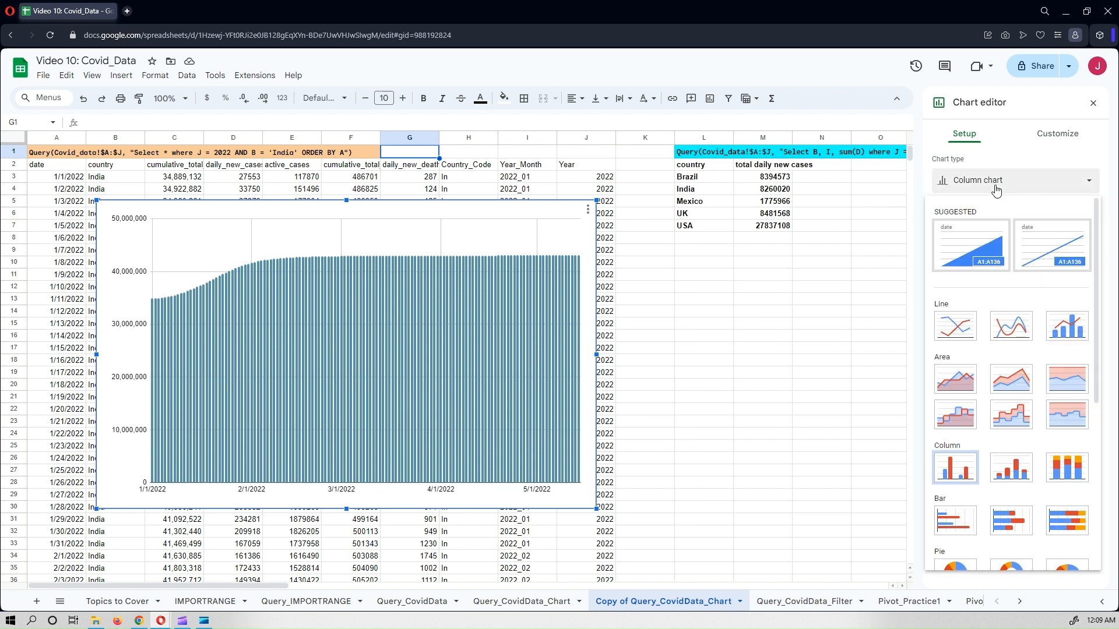
click(952, 331)
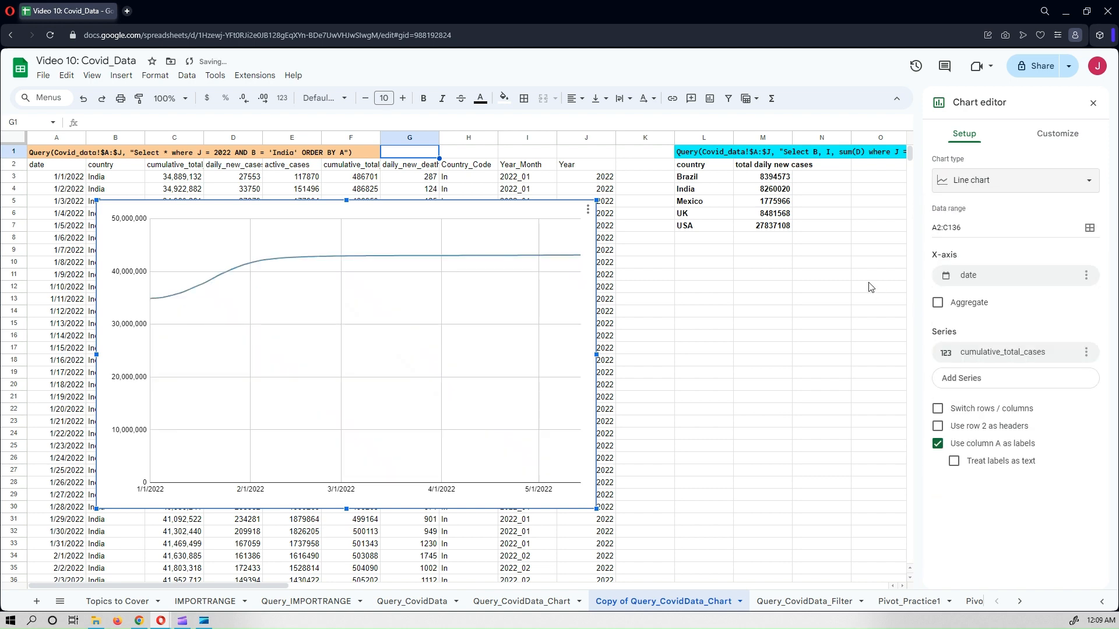
click(989, 187)
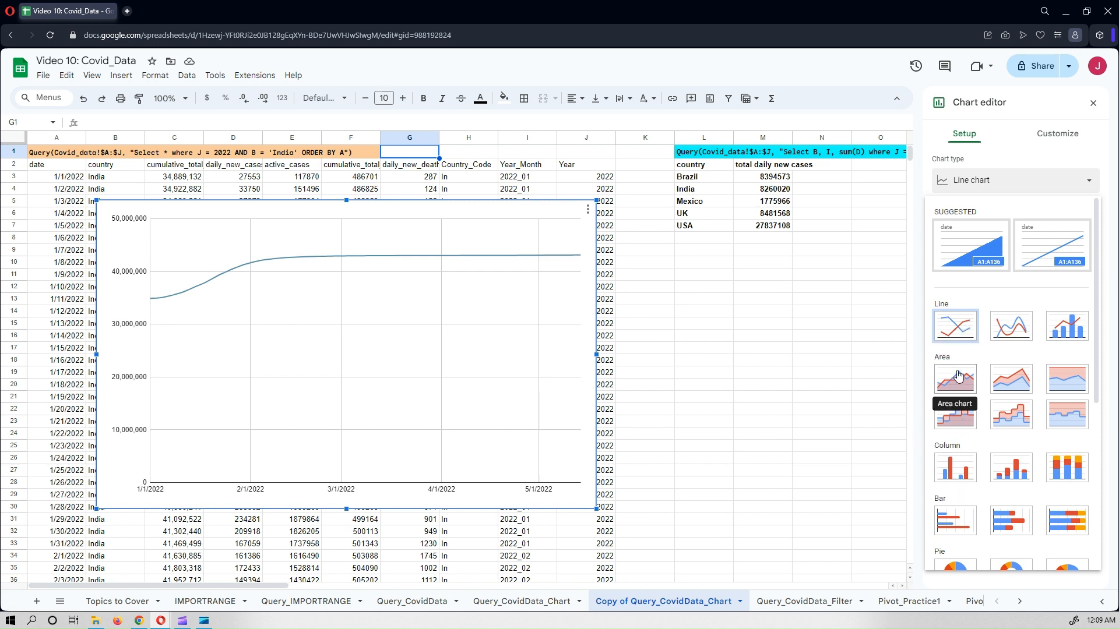
click(961, 330)
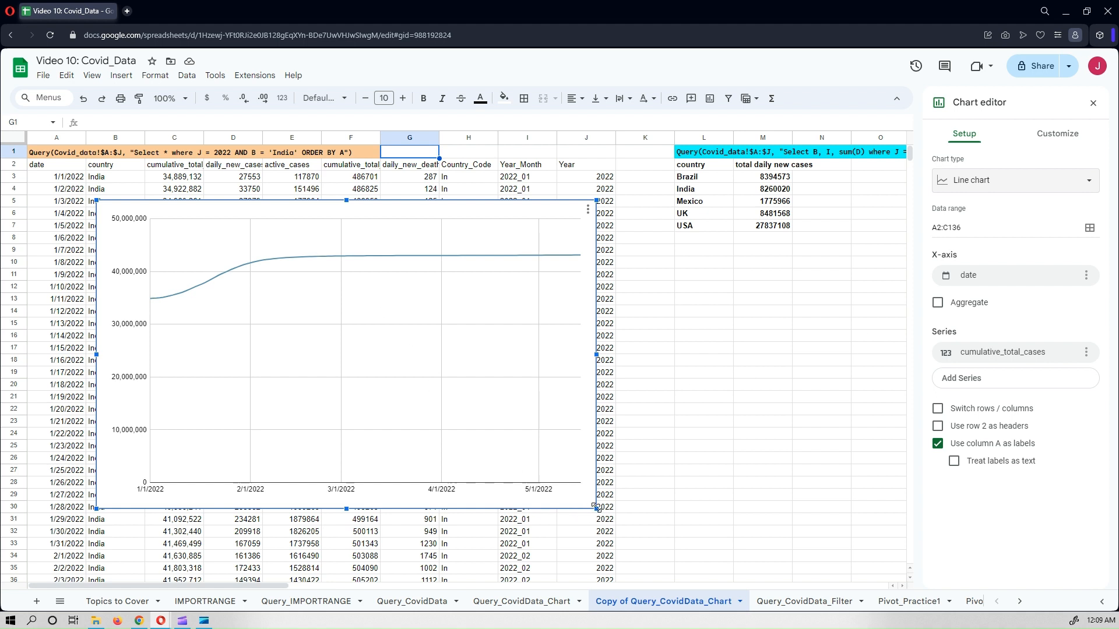
drag(595, 508, 648, 541)
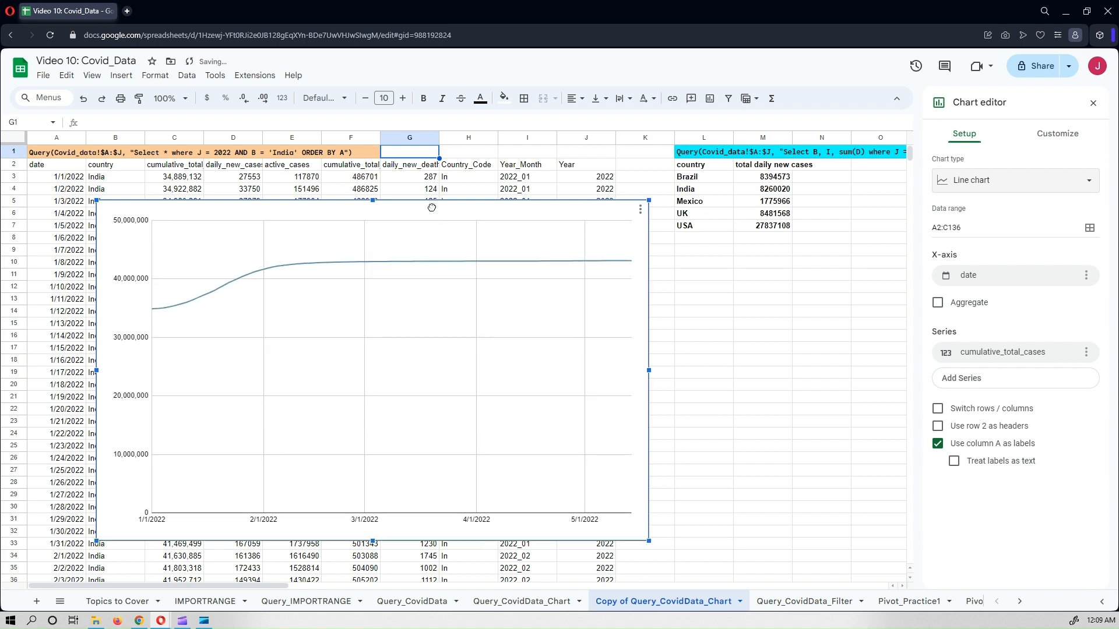
drag(432, 208, 411, 190)
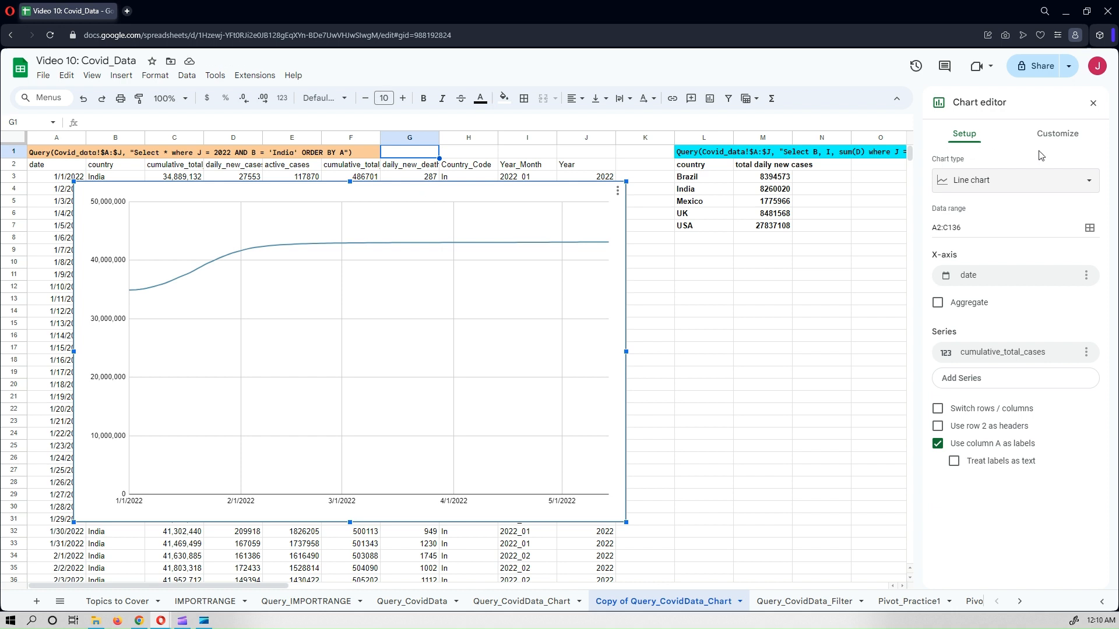
Step: Try Wide and Roboto as the line chart's font and set it to Verdana in the chart style
click(1062, 138)
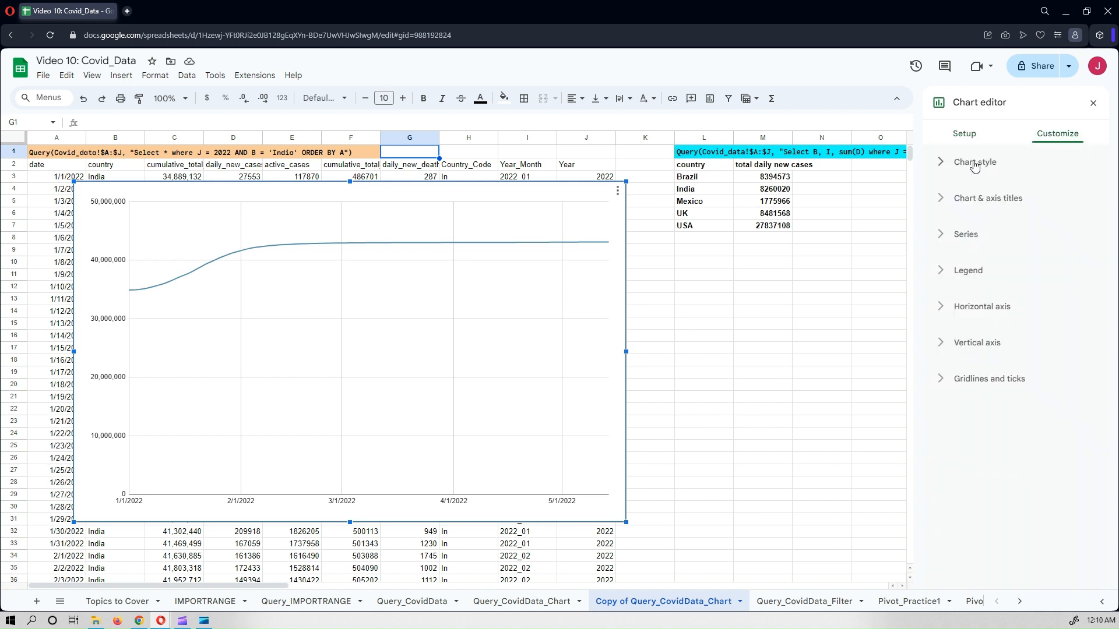
click(975, 167)
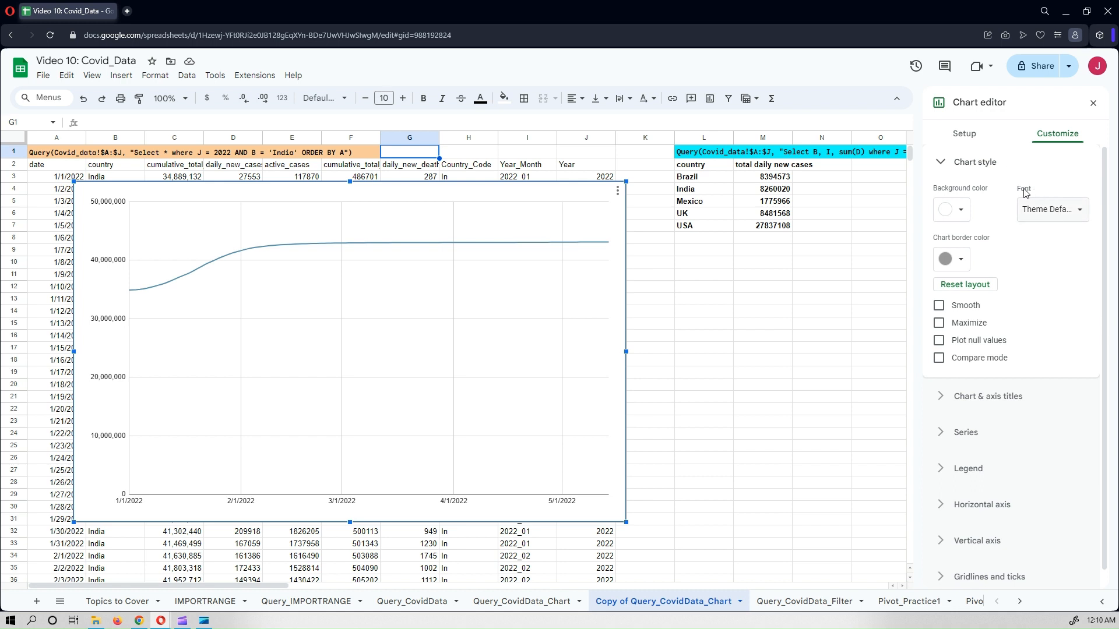
click(1048, 215)
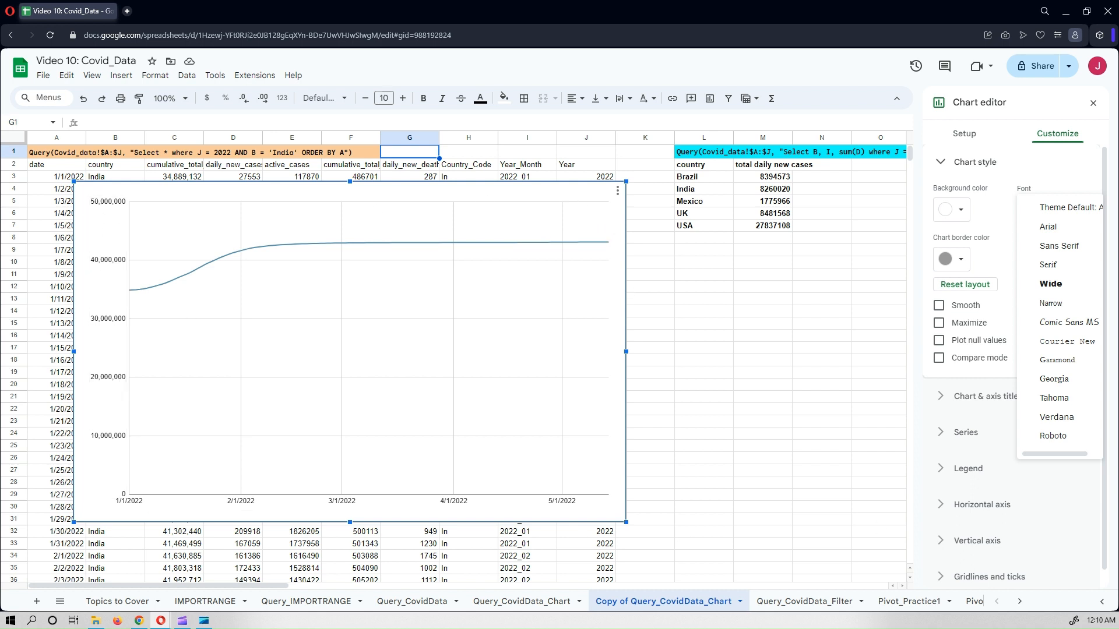
click(1064, 285)
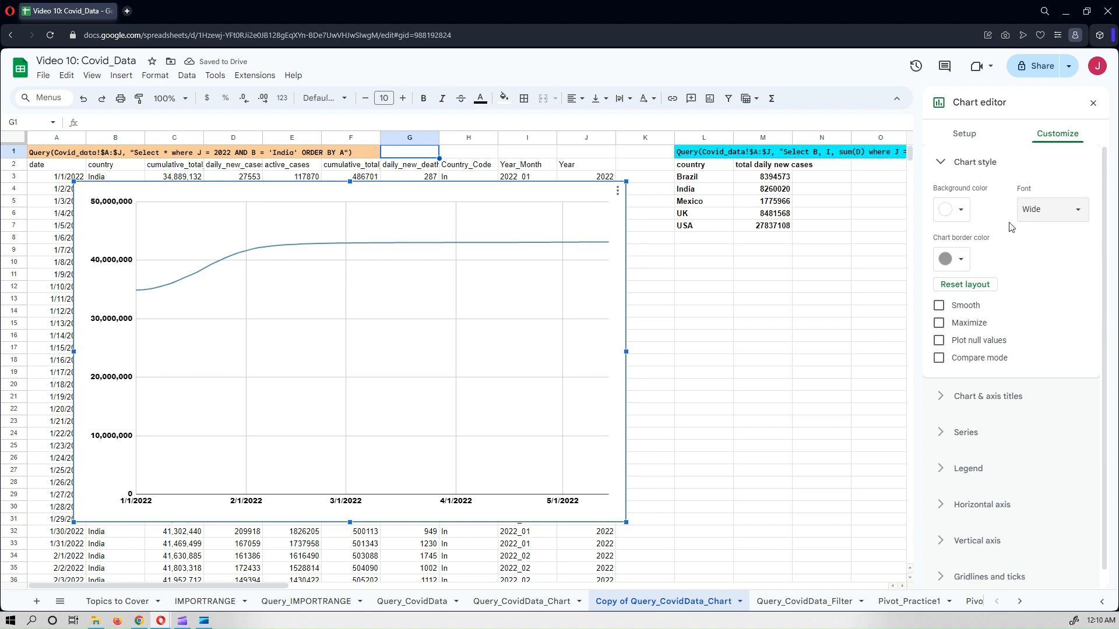
click(1043, 215)
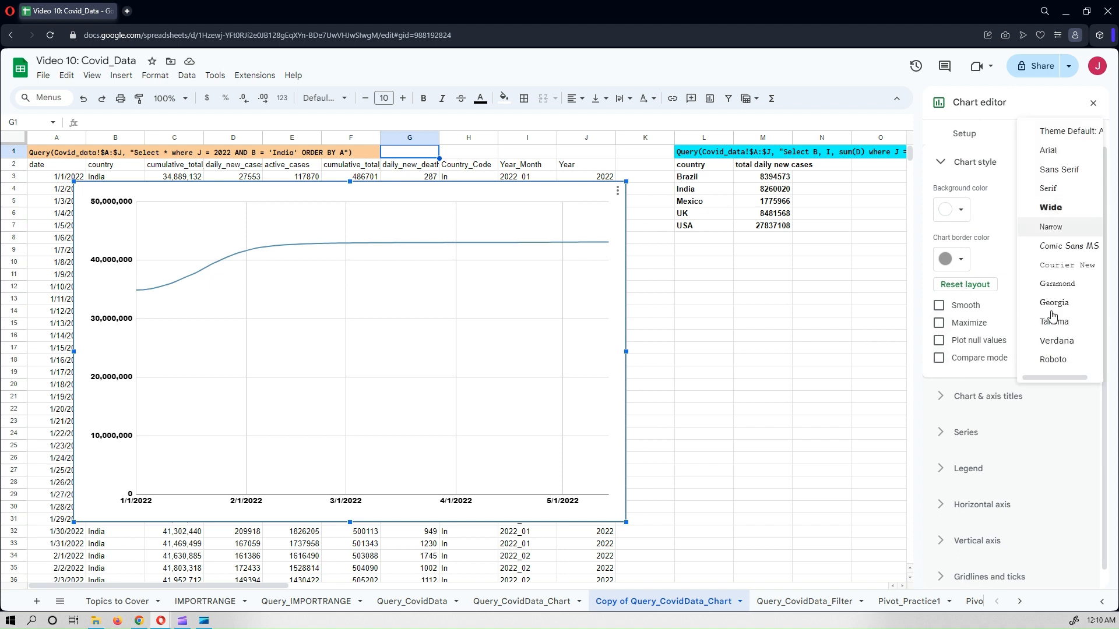
click(1059, 359)
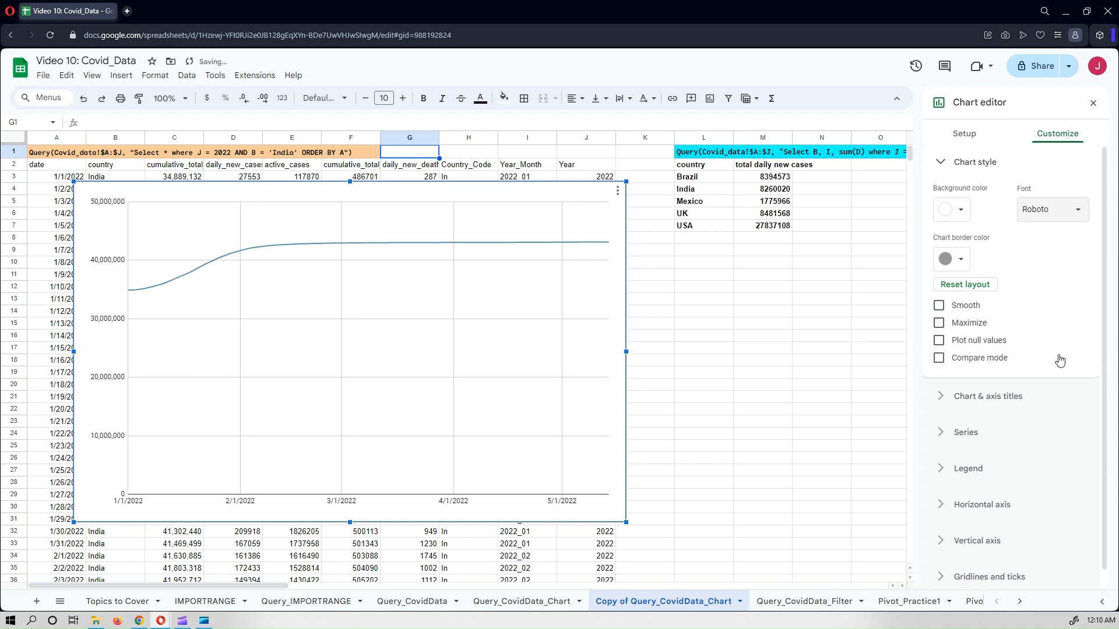
click(1046, 216)
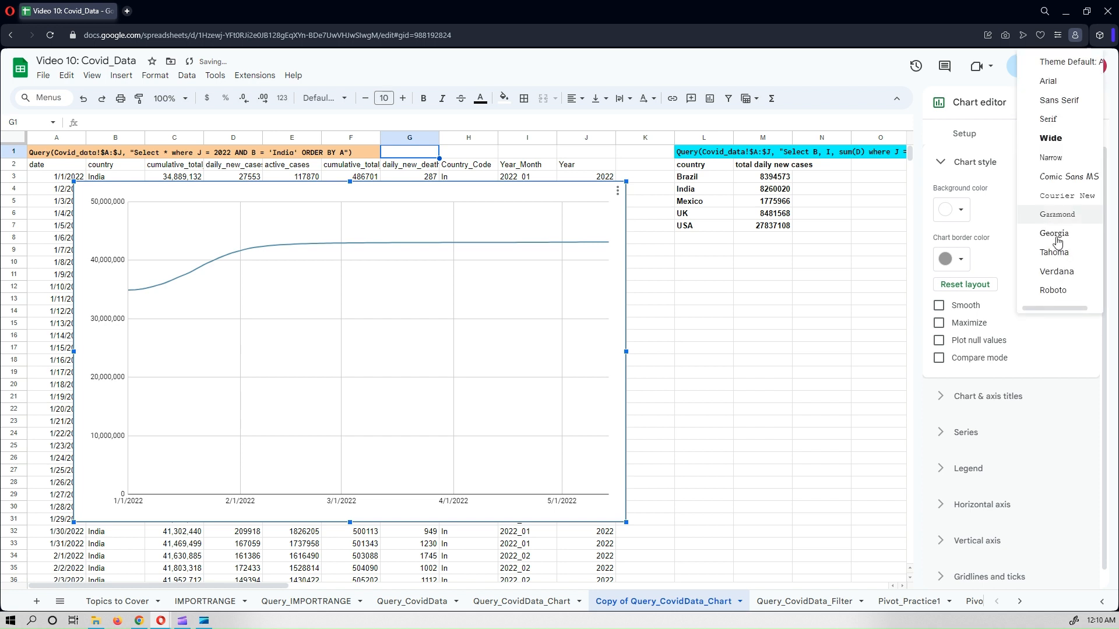
click(1057, 271)
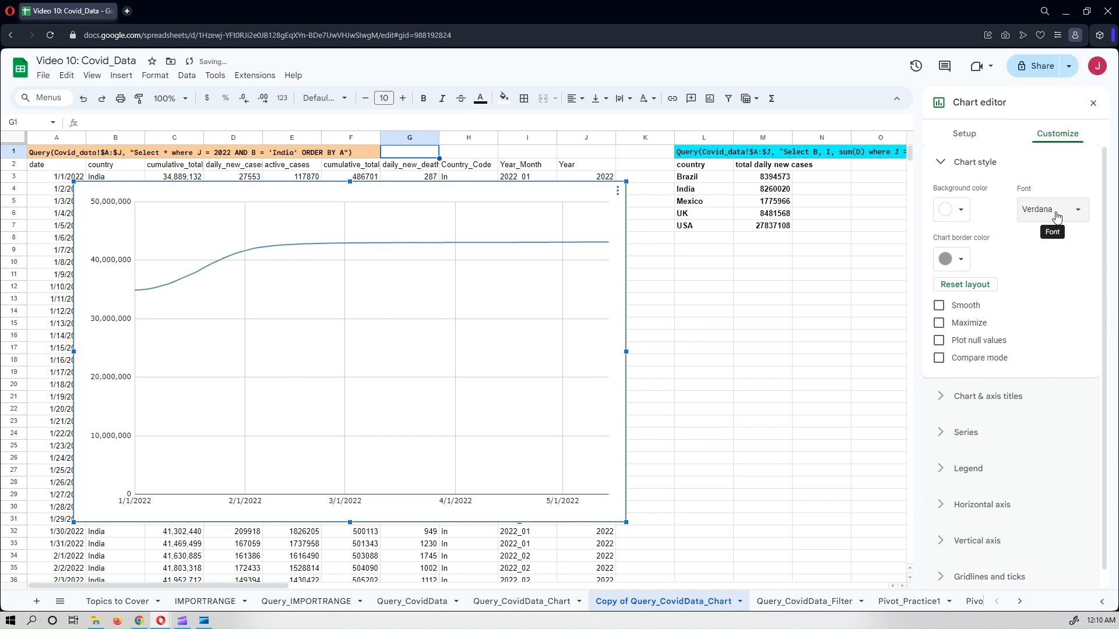
Step: Try Tahoma, Comic Sans MS and Courier New as the chart font and set it to Wide
click(1056, 216)
click(1058, 256)
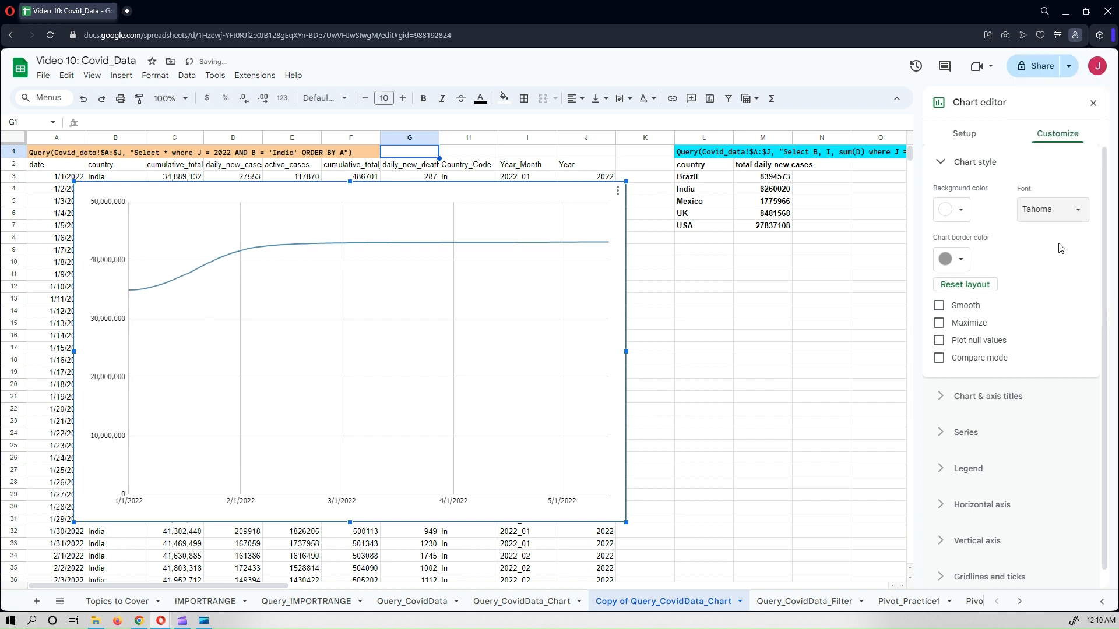
click(1053, 211)
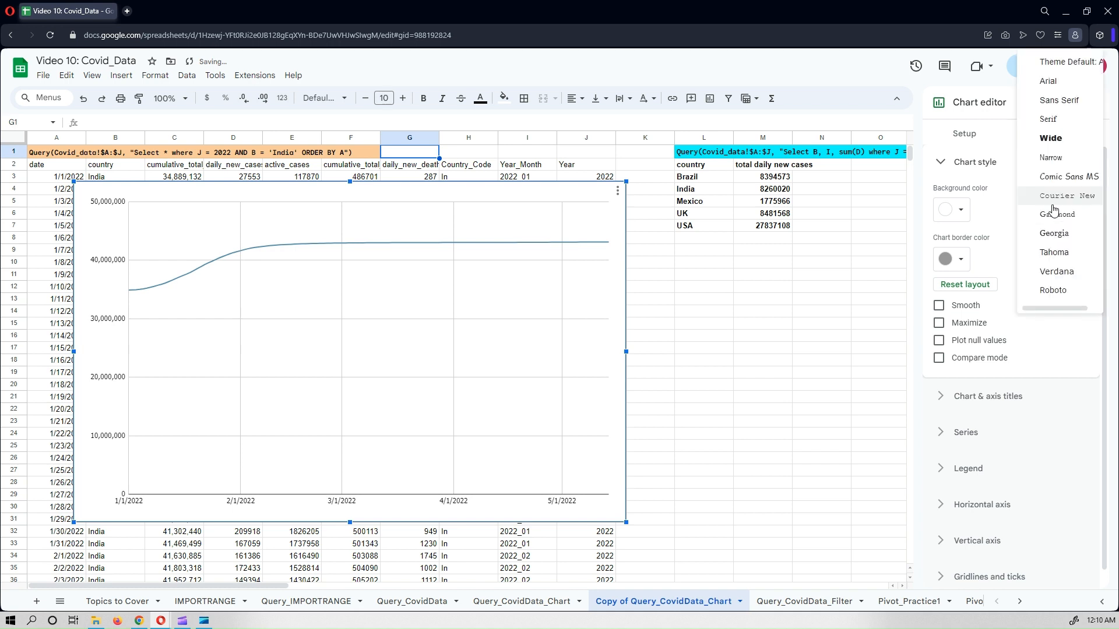
click(1066, 178)
click(1057, 209)
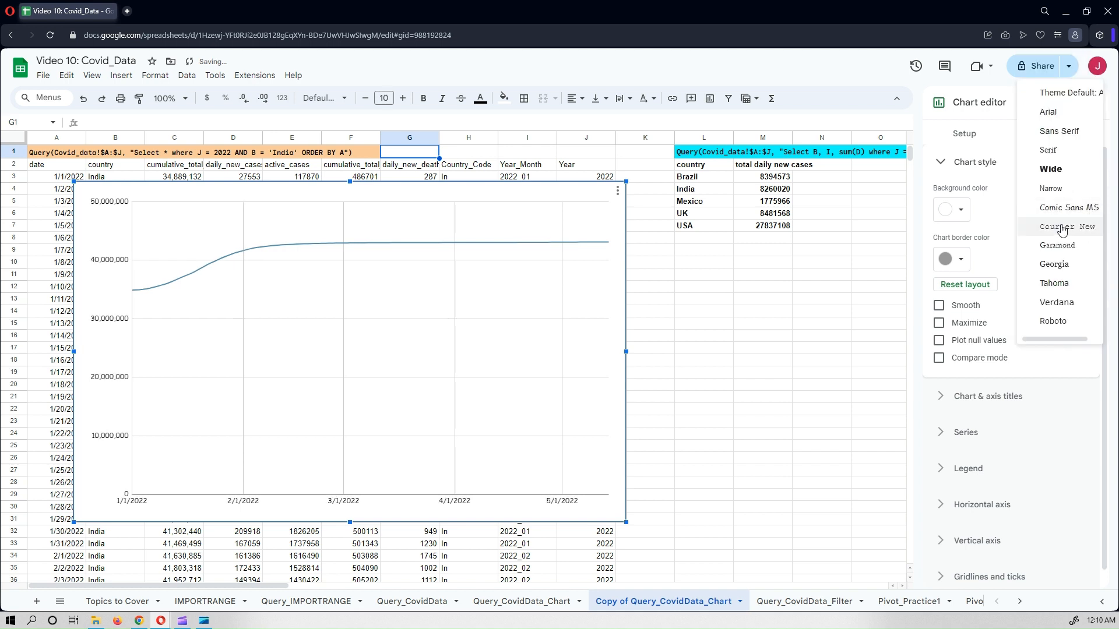
click(1062, 229)
click(1059, 210)
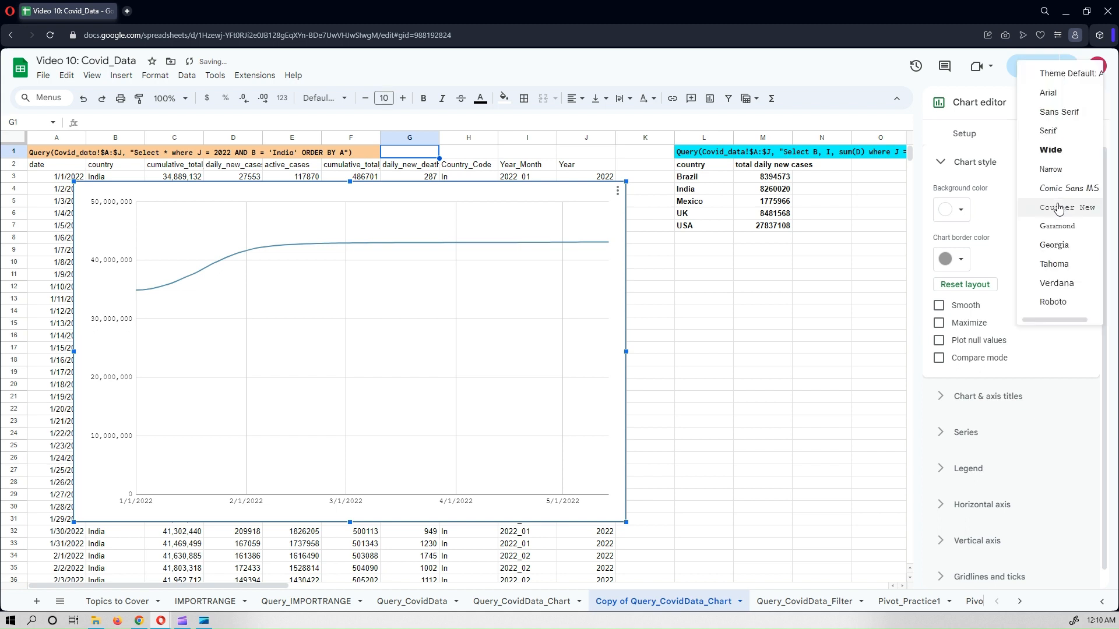
click(1062, 150)
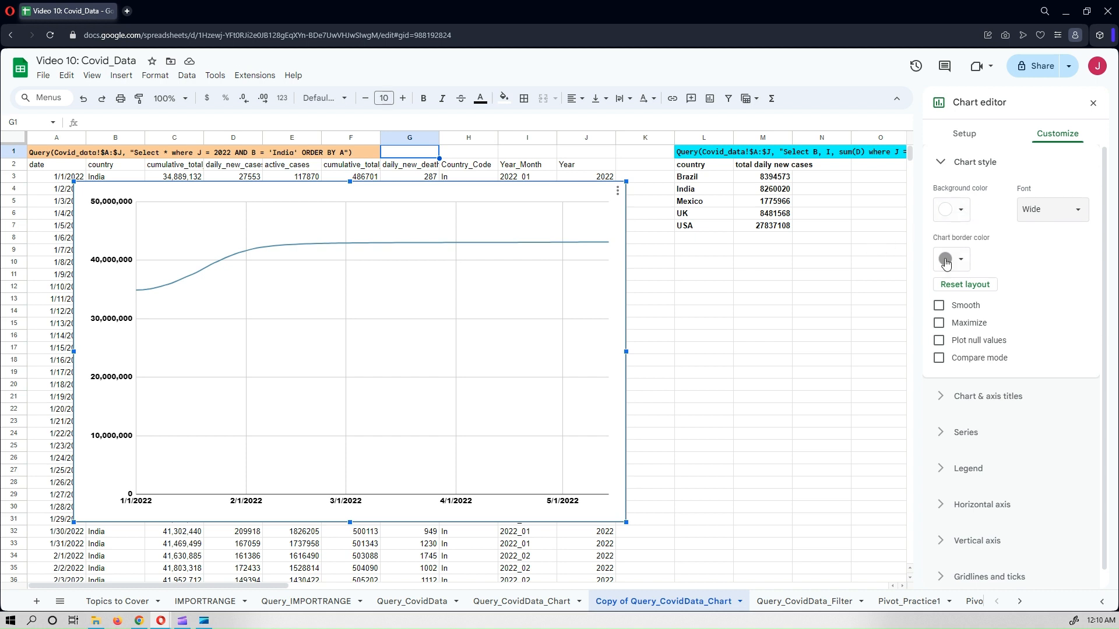
click(944, 166)
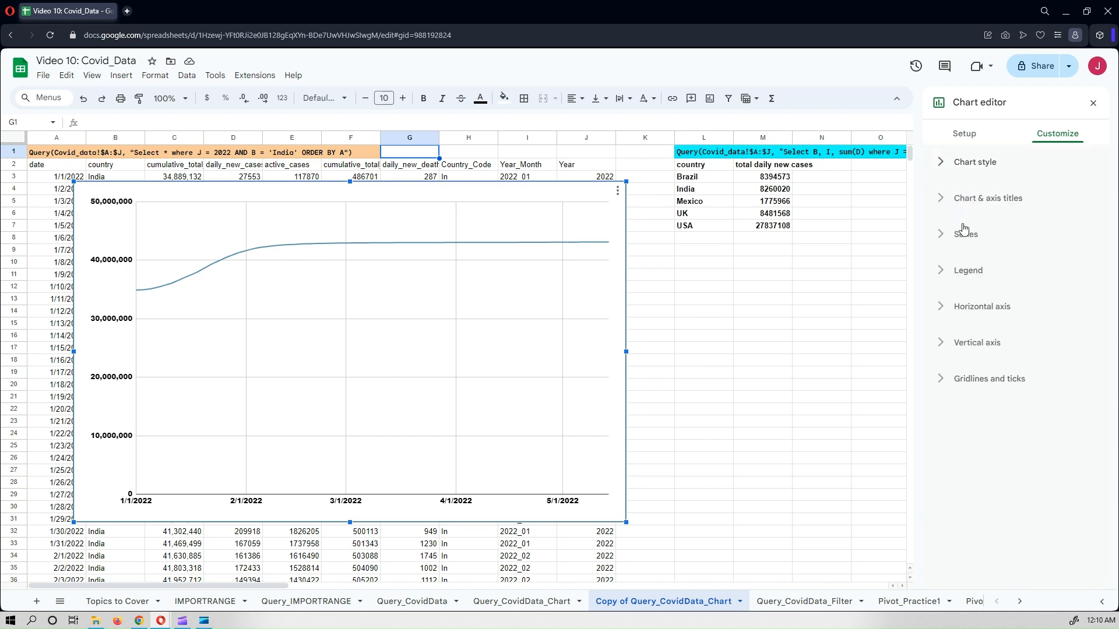
Step: Give the chart the title "Cumulative Covid Cases for India in 2022"
click(962, 201)
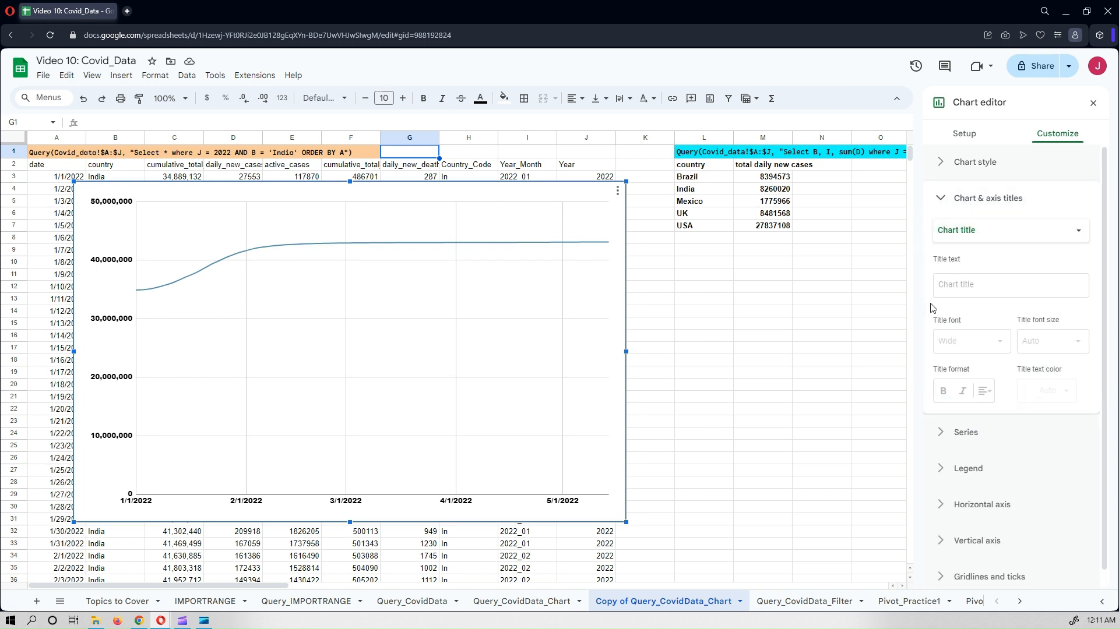
click(962, 286)
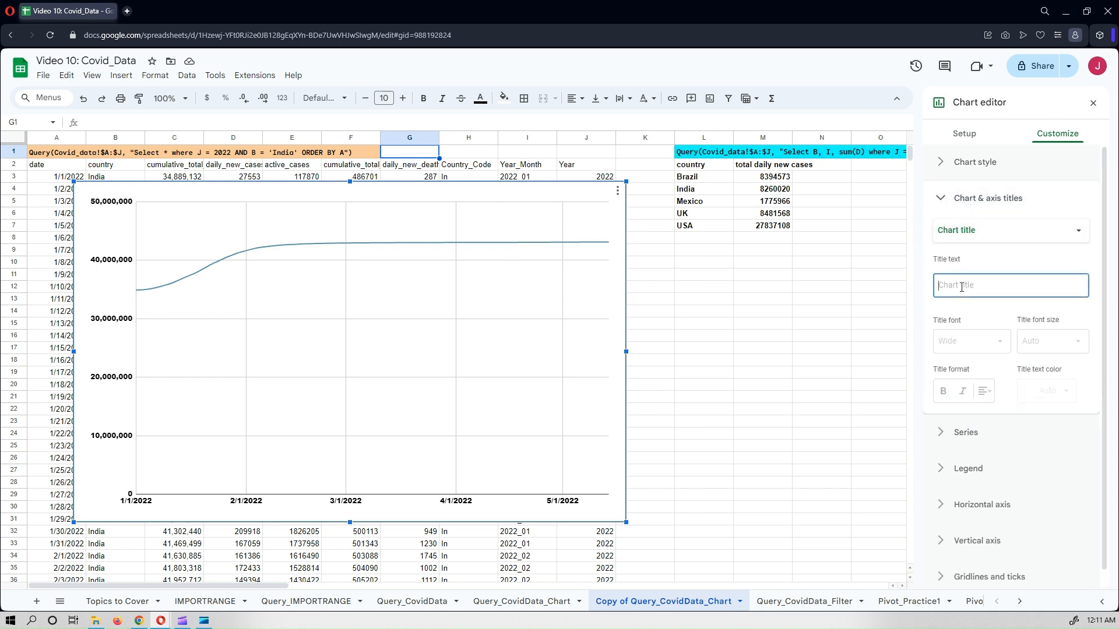
text(Cumulativ)
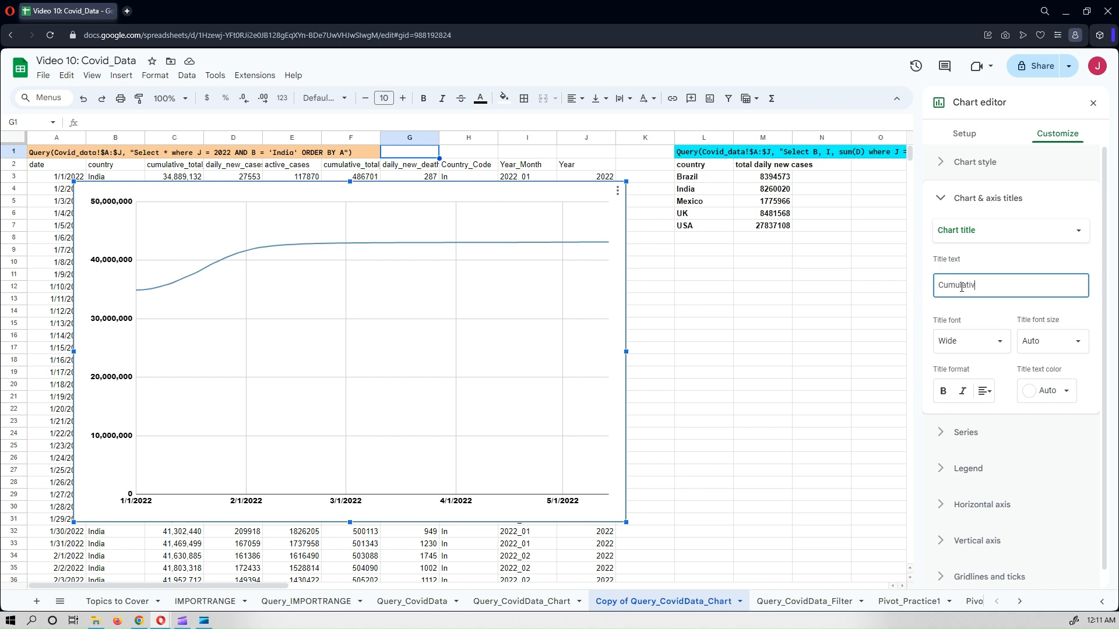
text(e )
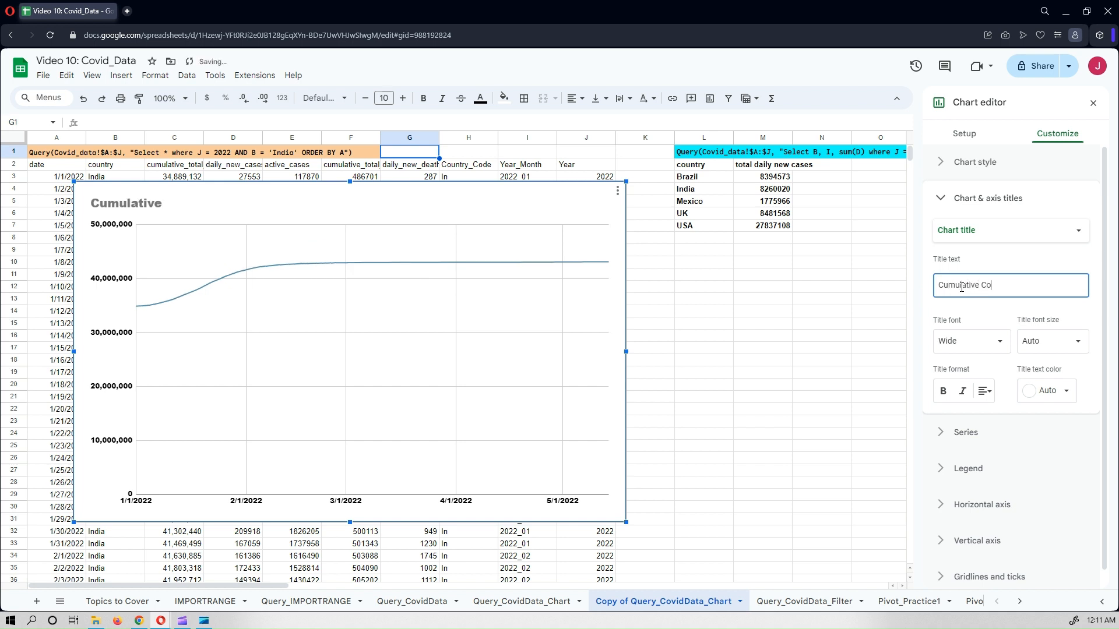
text(Covid Cases for I)
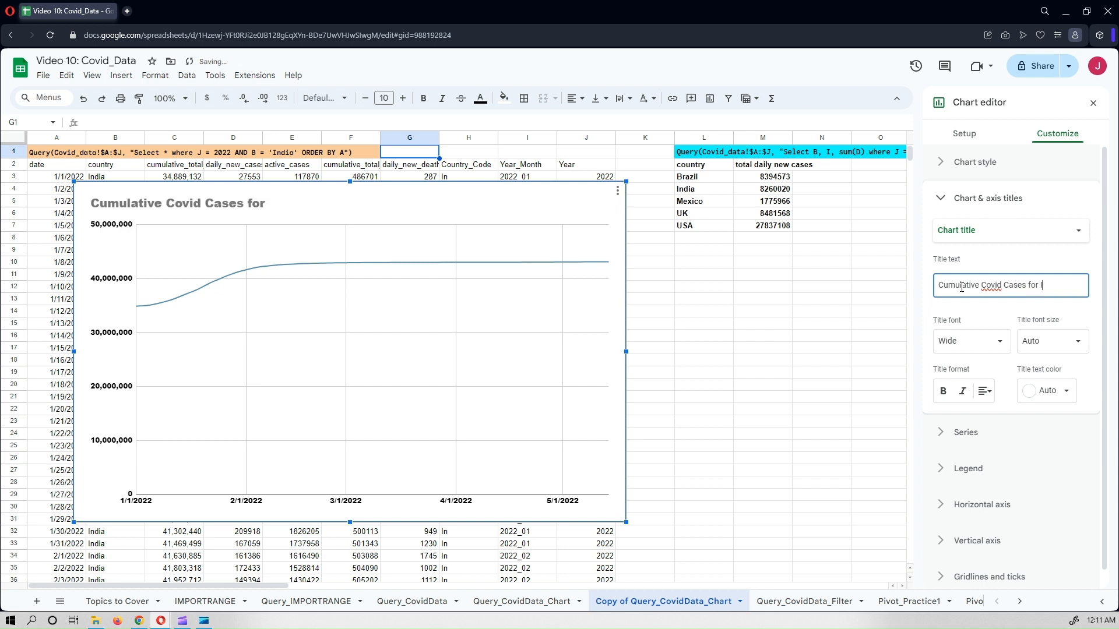
text(ndia in 2022)
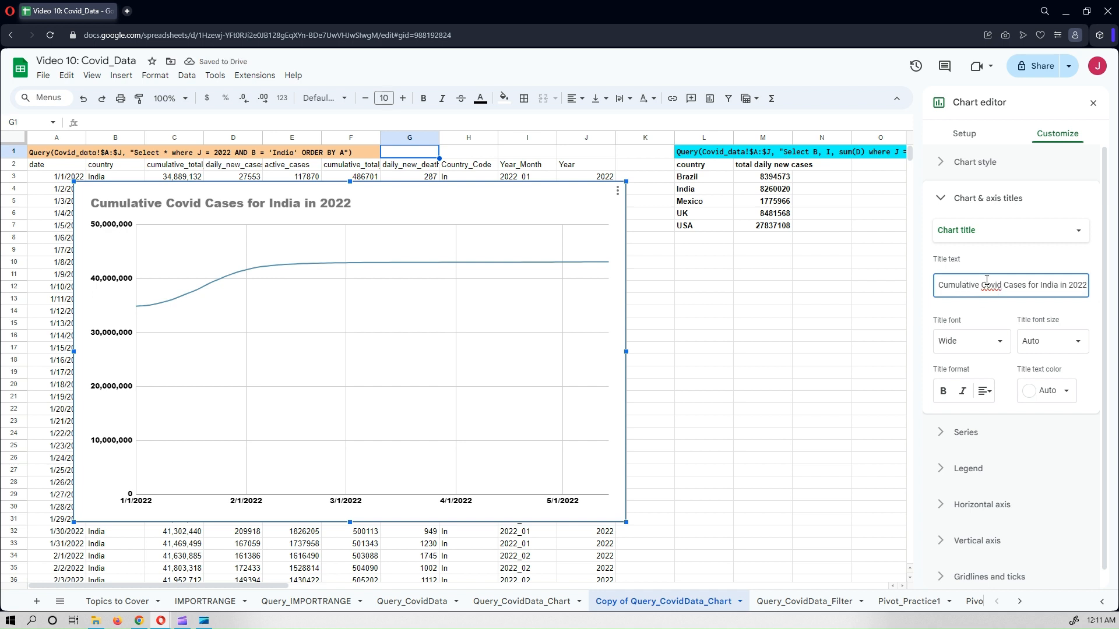
Step: Make the chart title bold and center it
key(ctrl+a)
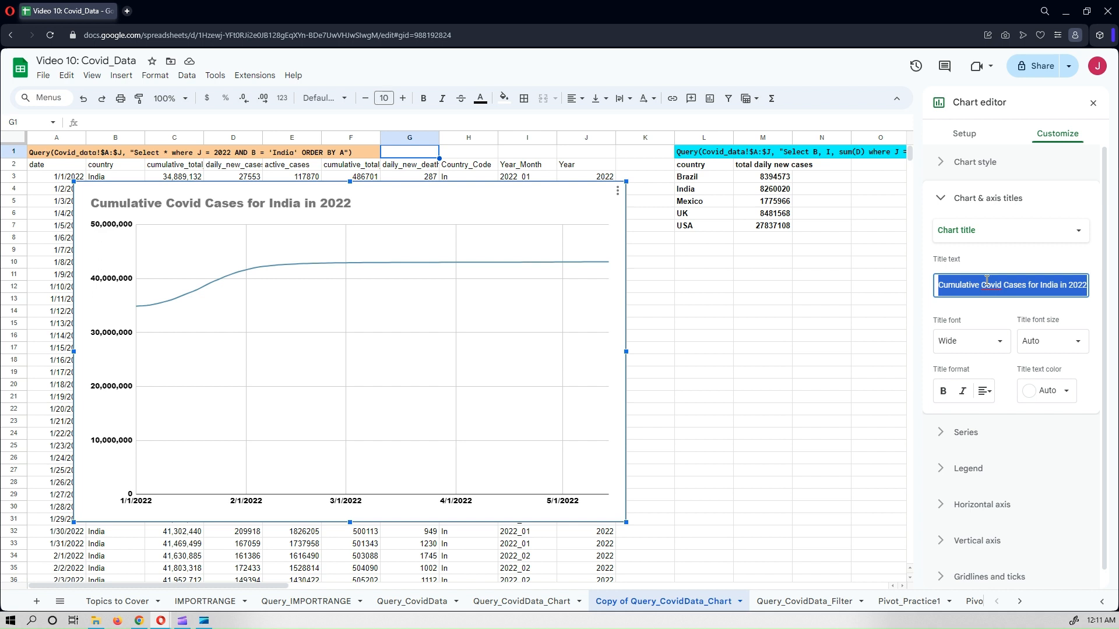
click(943, 391)
click(991, 393)
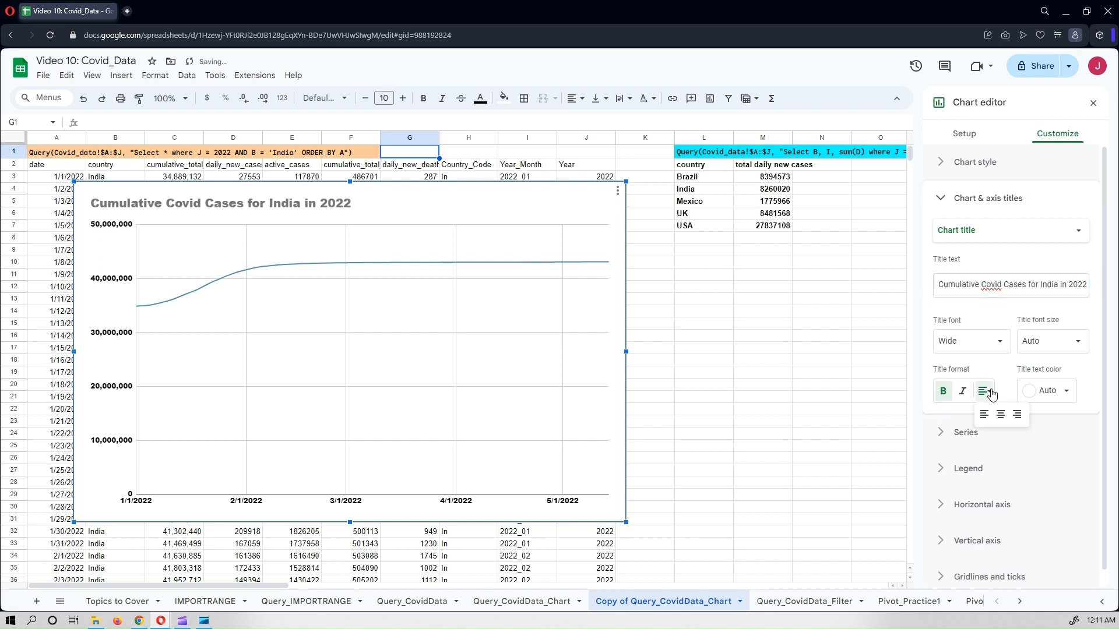
click(1006, 418)
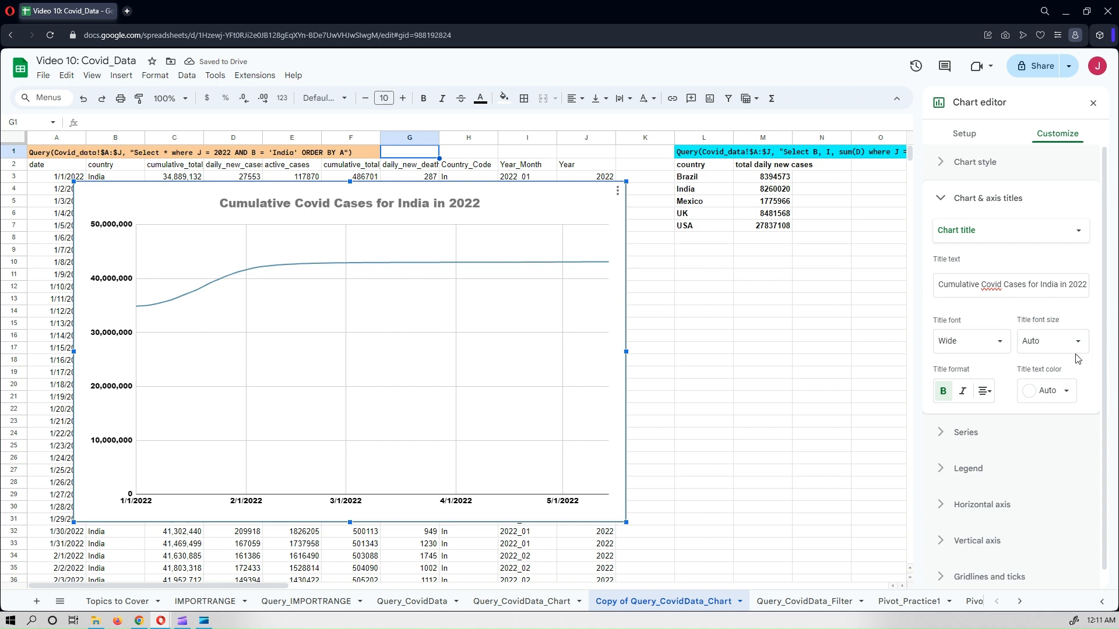
Step: Try black for the chart title, set its text color to blue, and shrink the chart very slightly
click(1063, 392)
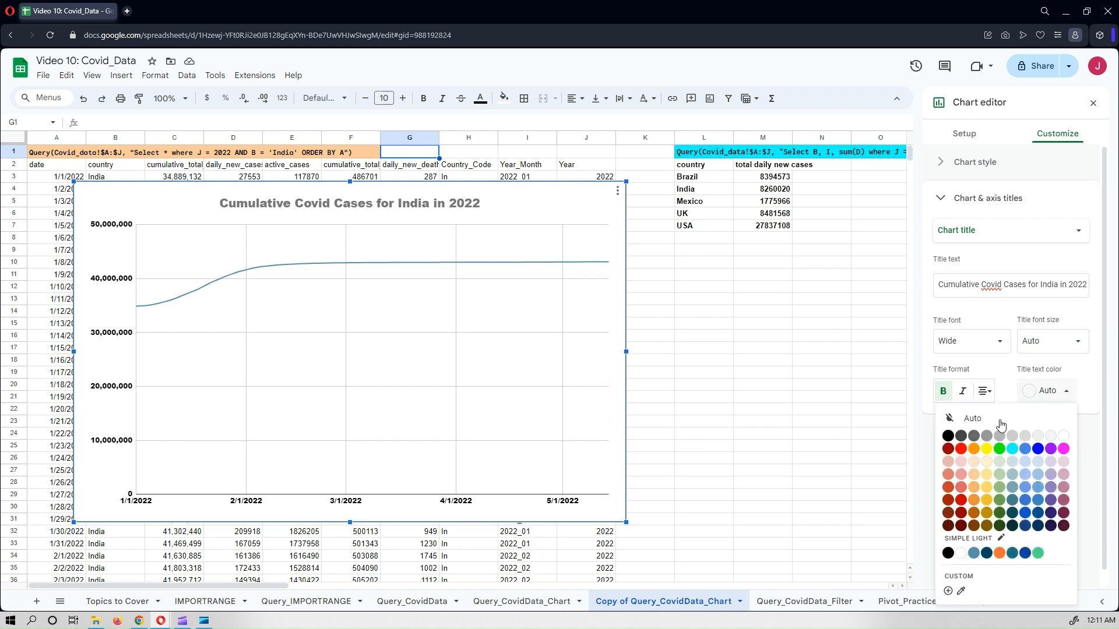
click(948, 437)
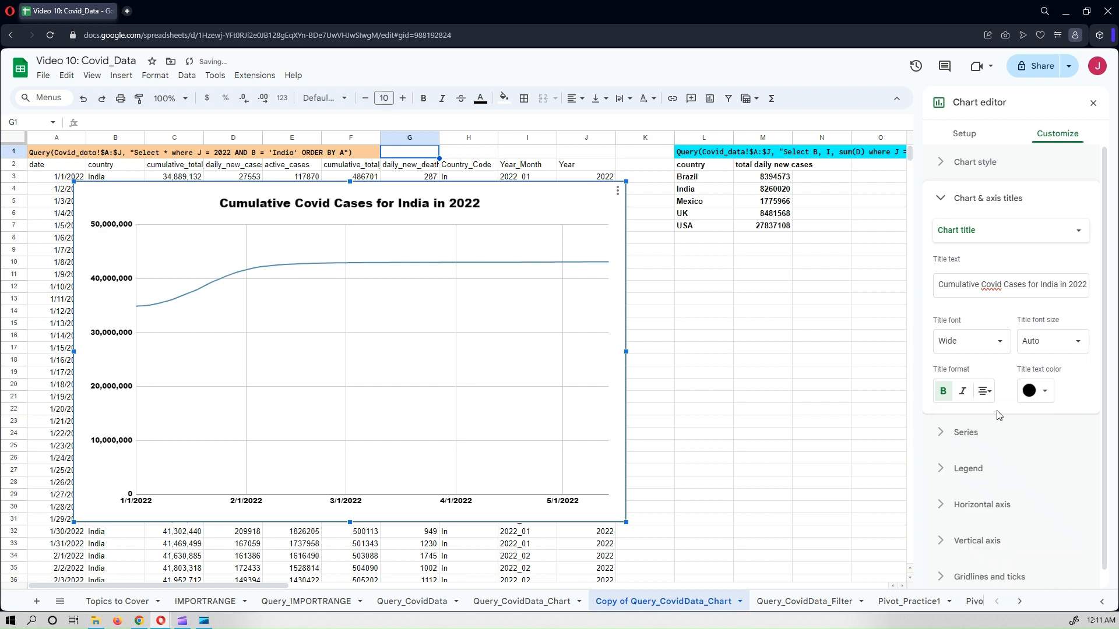
click(1046, 390)
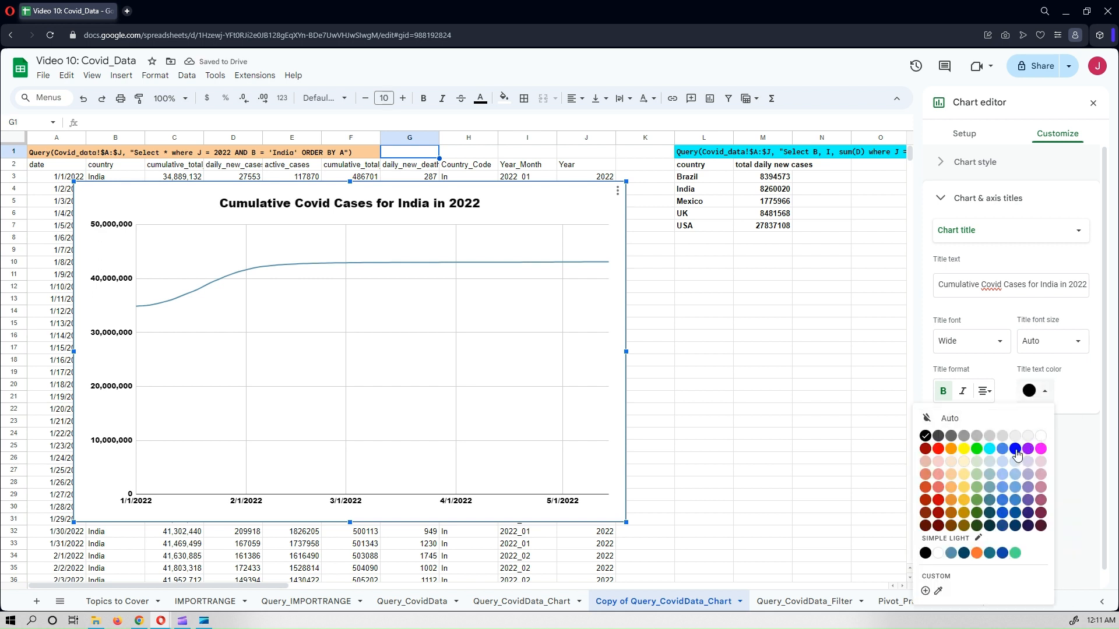
click(1015, 448)
click(1044, 391)
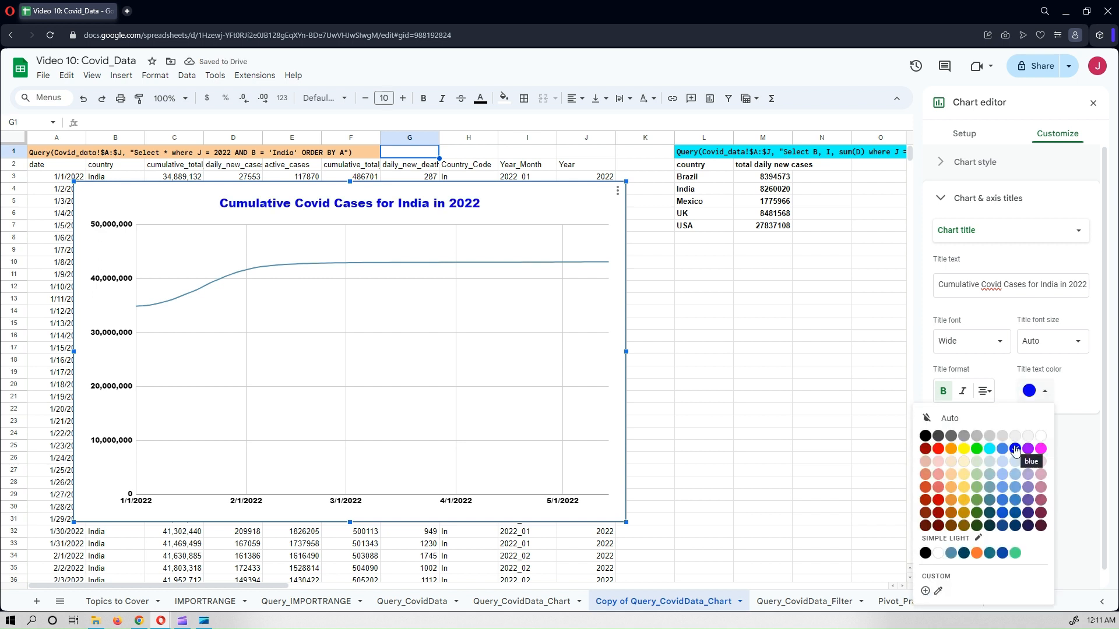
click(1015, 449)
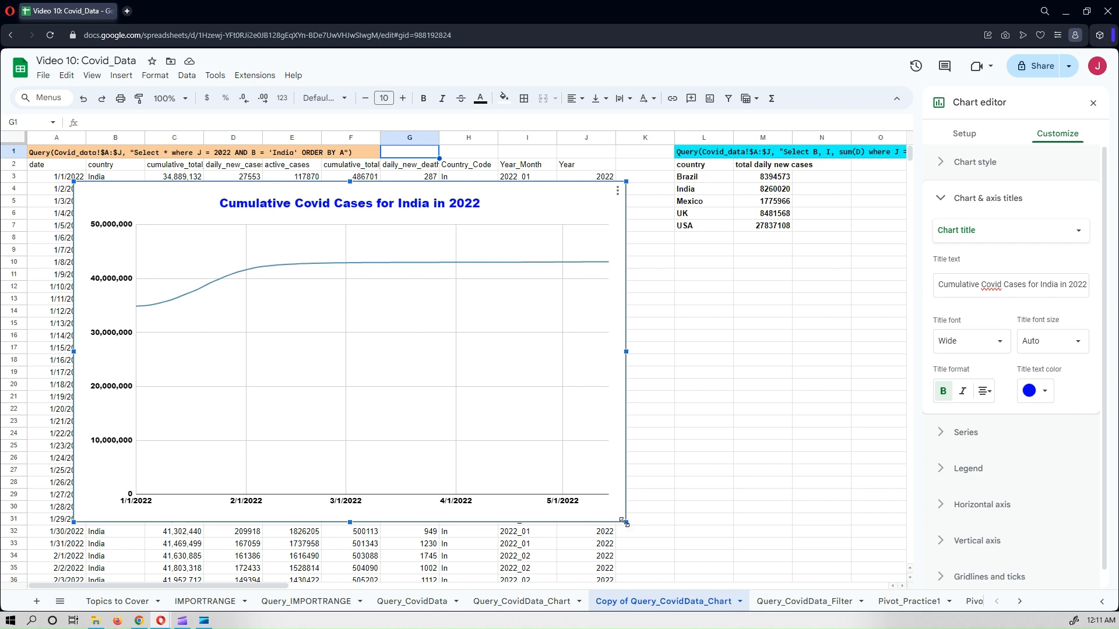
mouse_move(624, 522)
mouse_down()
mouse_move(610, 492)
mouse_move(622, 507)
mouse_up()
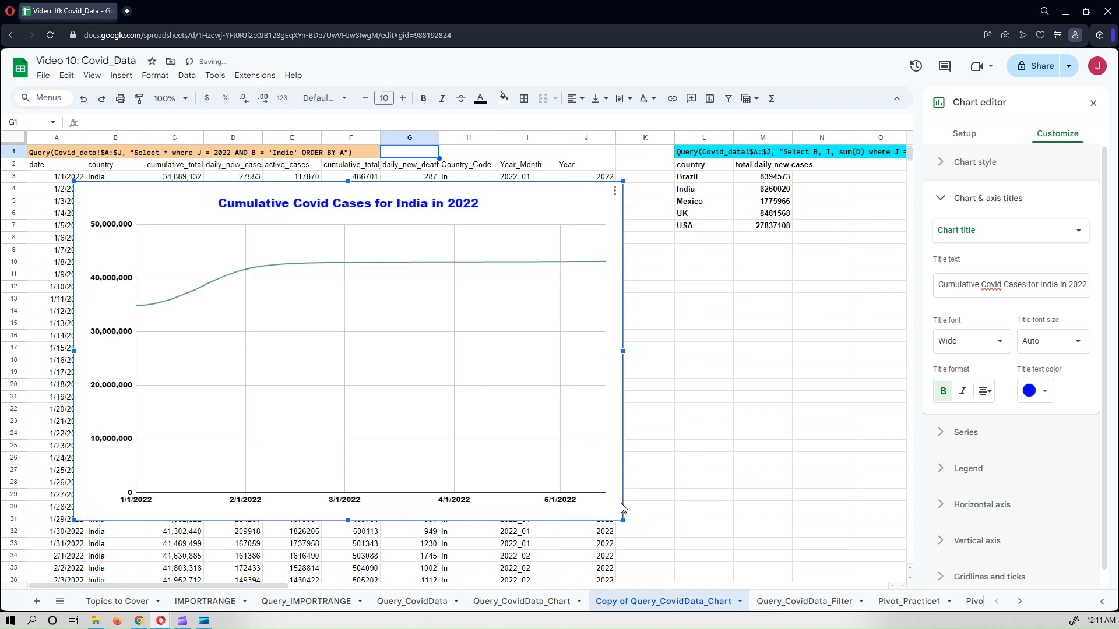
Step: Set the chart's horizontal axis title to "Date"
click(994, 230)
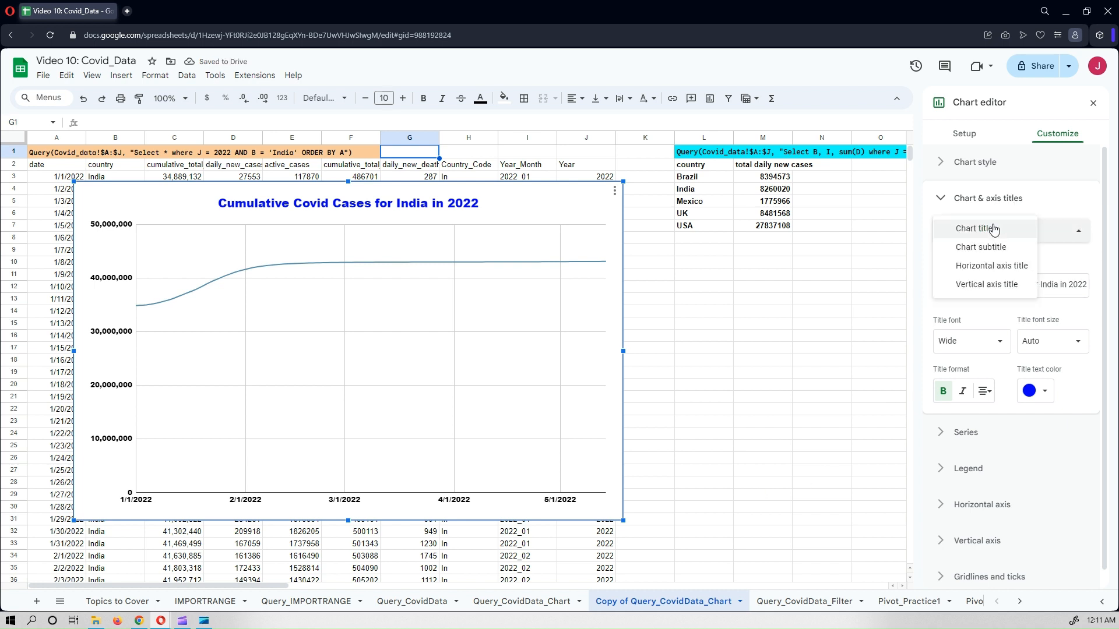
click(988, 268)
click(974, 287)
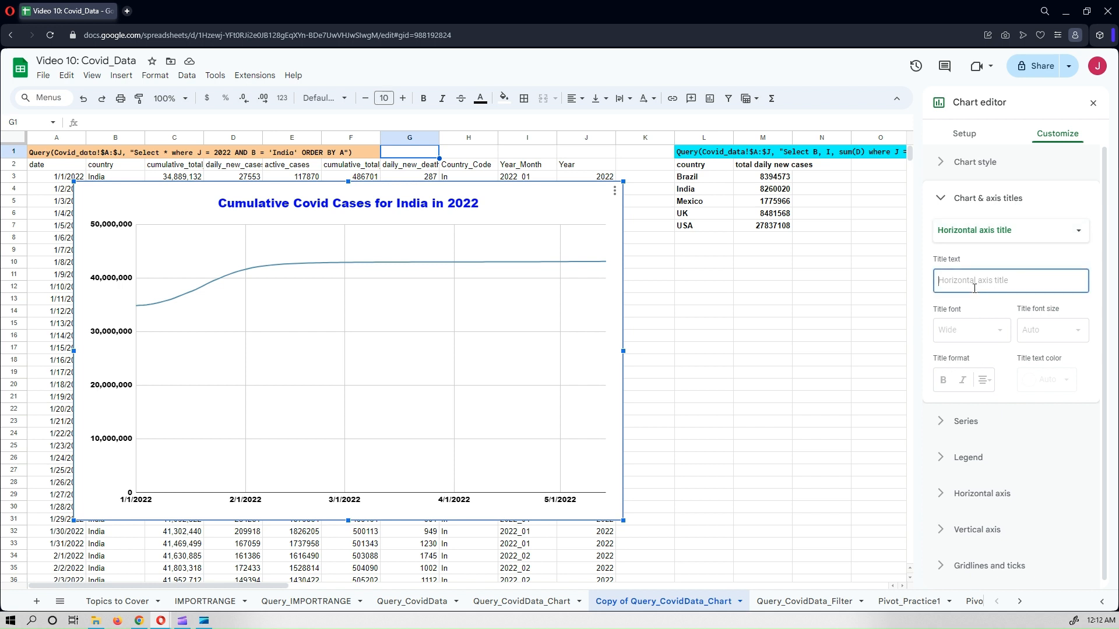
text(Date)
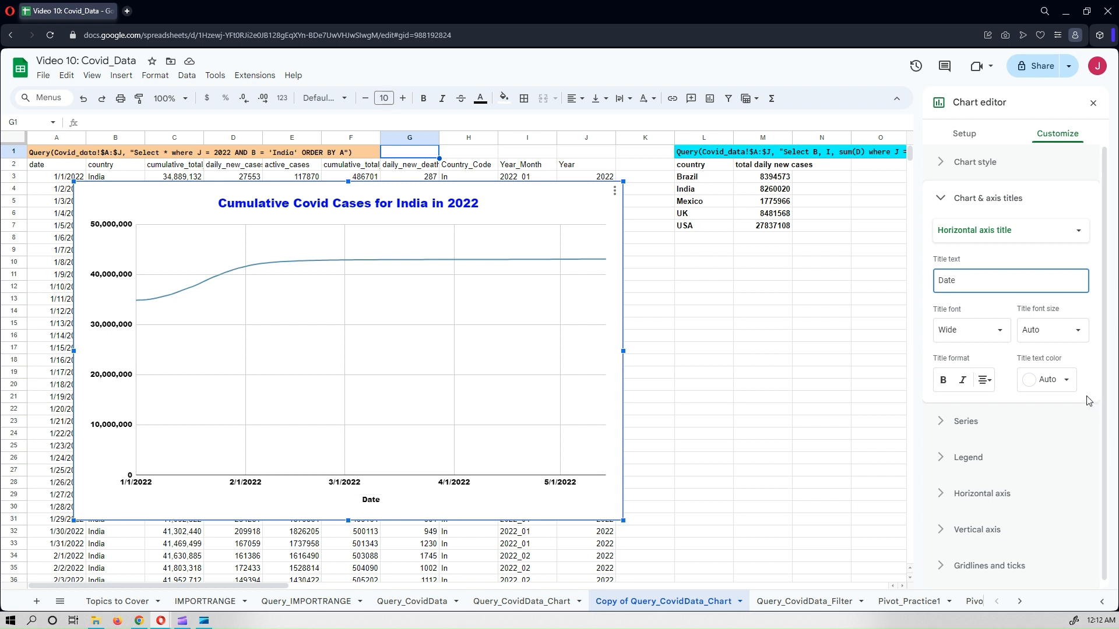
Step: Set the vertical axis title to "Cumulative Cases" and shrink the chart to span about columns B to H and rows 4 to 24
click(989, 231)
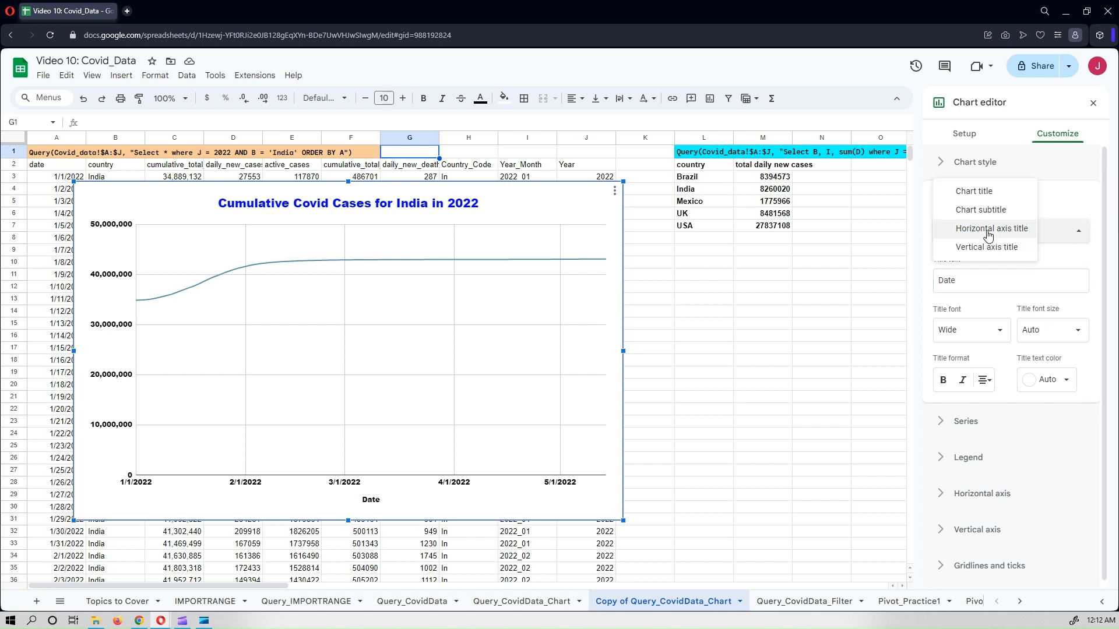
click(990, 247)
click(988, 282)
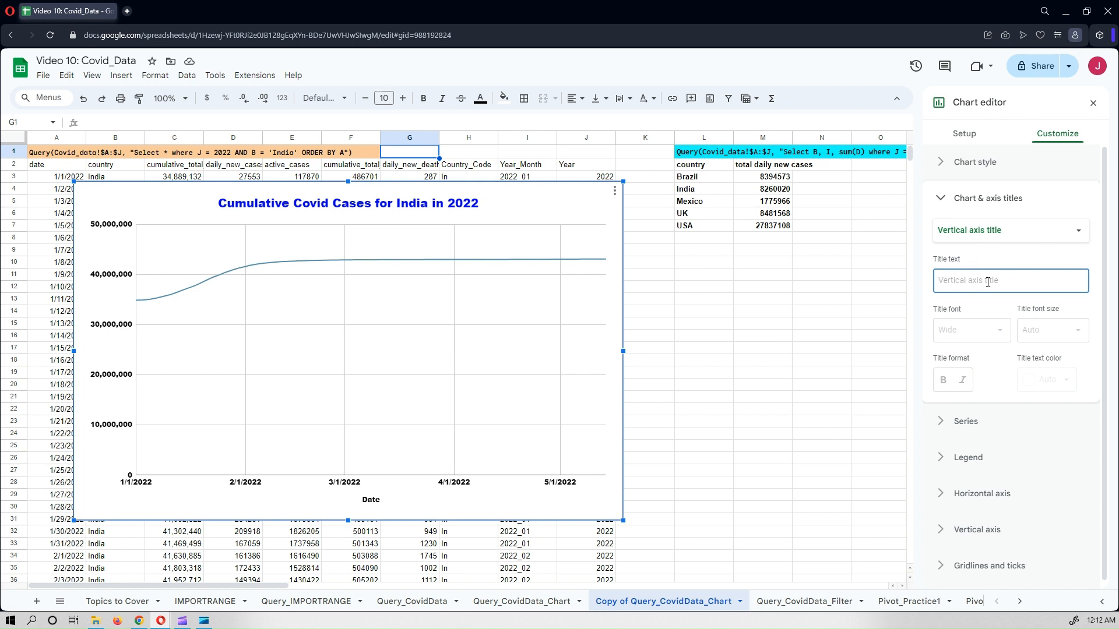
text(Cumulative Cases)
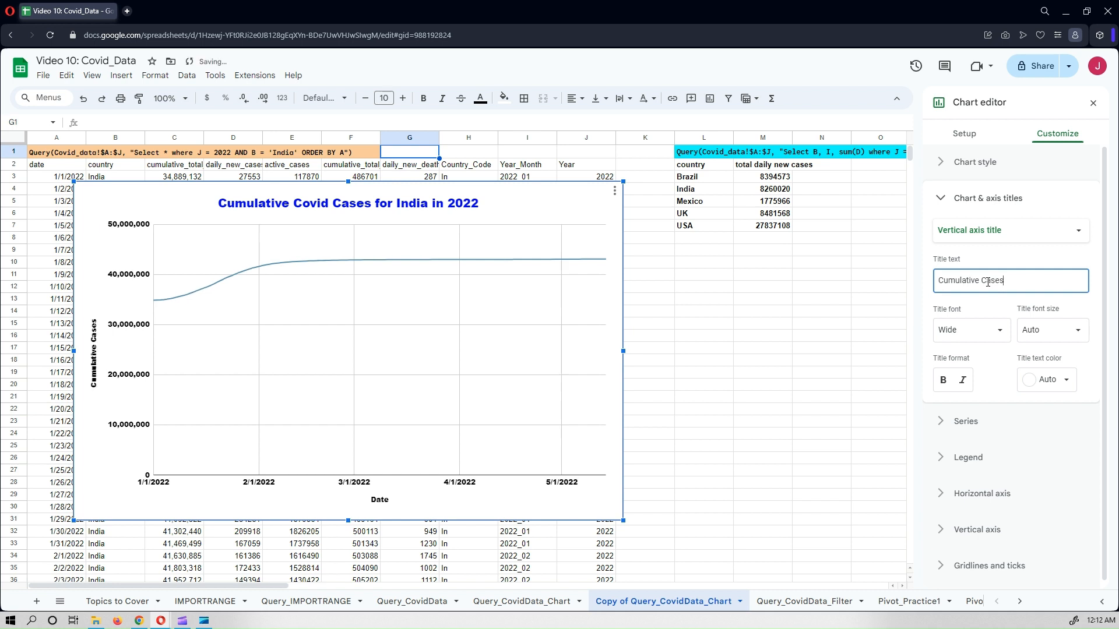
click(1005, 258)
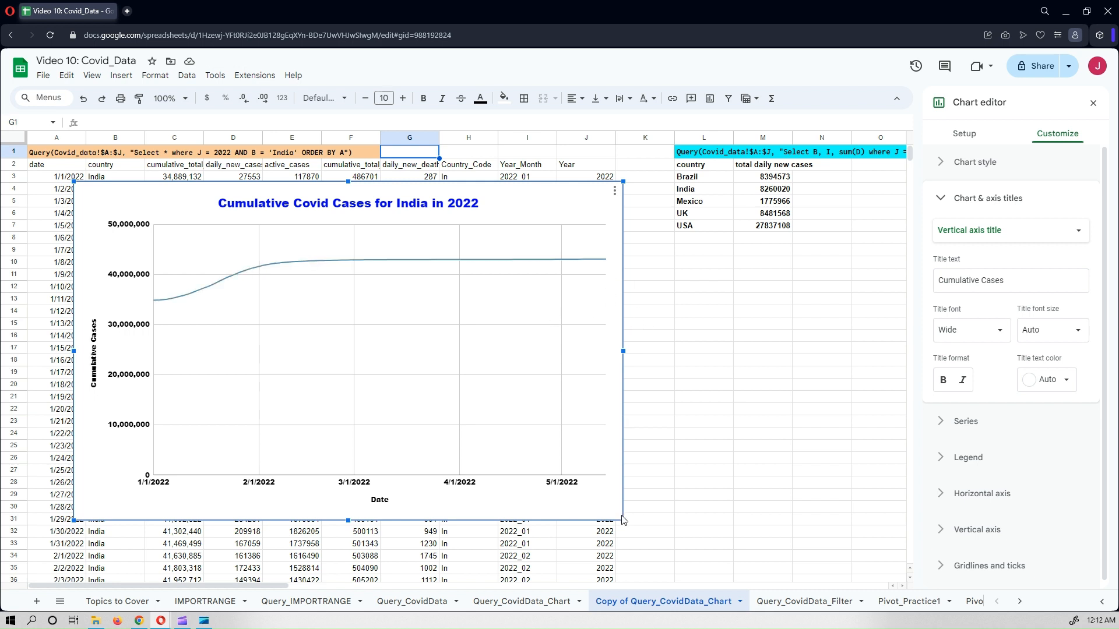
drag(622, 521, 501, 445)
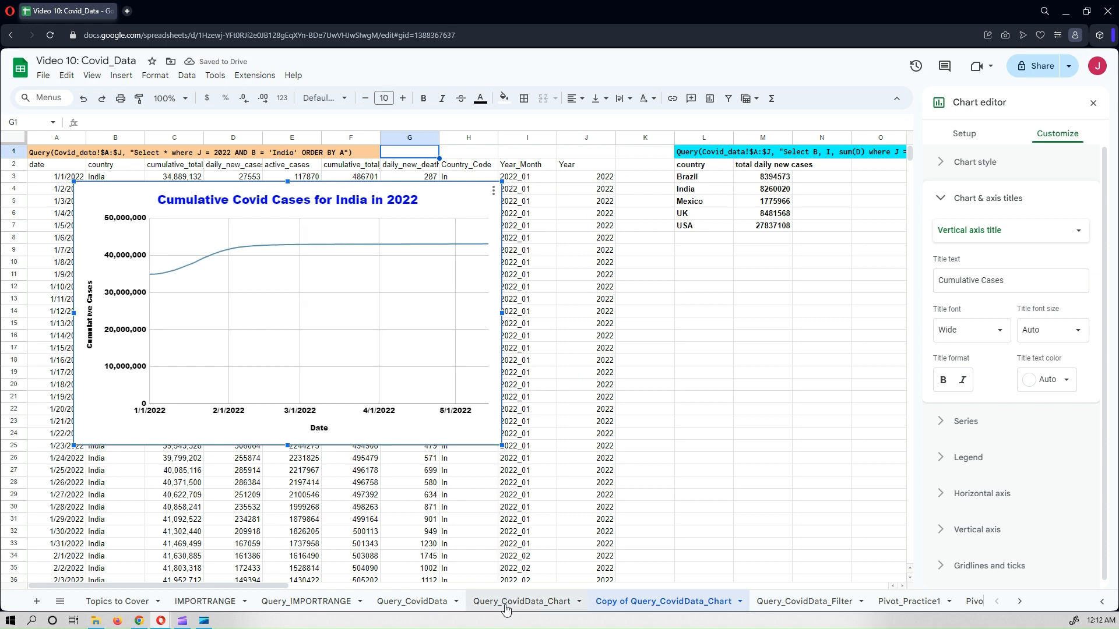
Step: View the finished charts on the Query_CovidData_Chart sheet, then return to the copied sheet and reopen its line chart's style settings
click(506, 606)
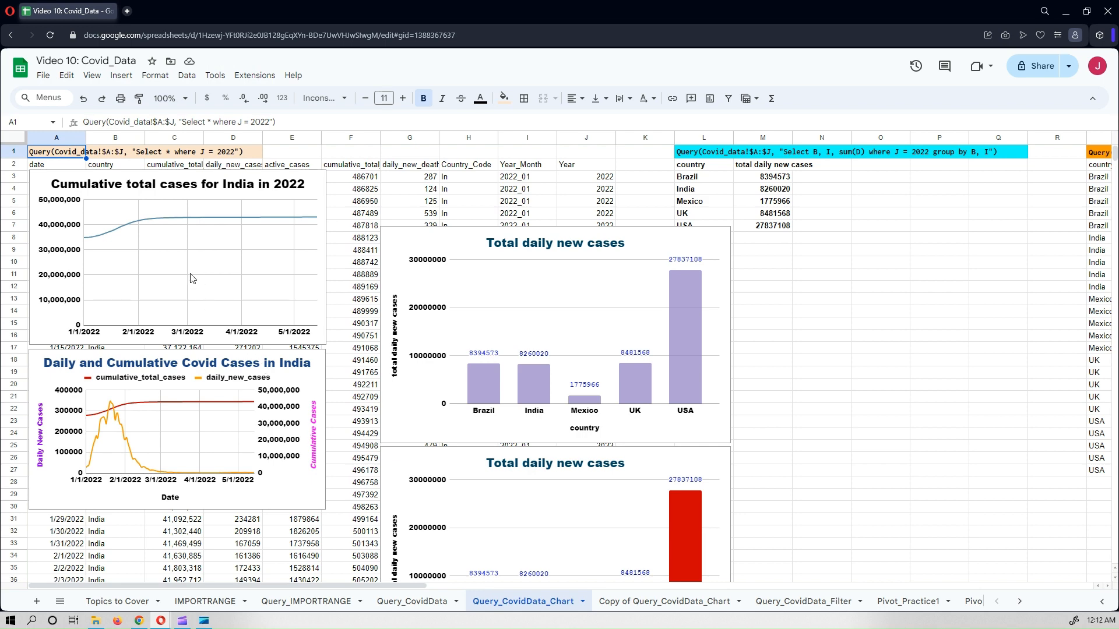
click(625, 605)
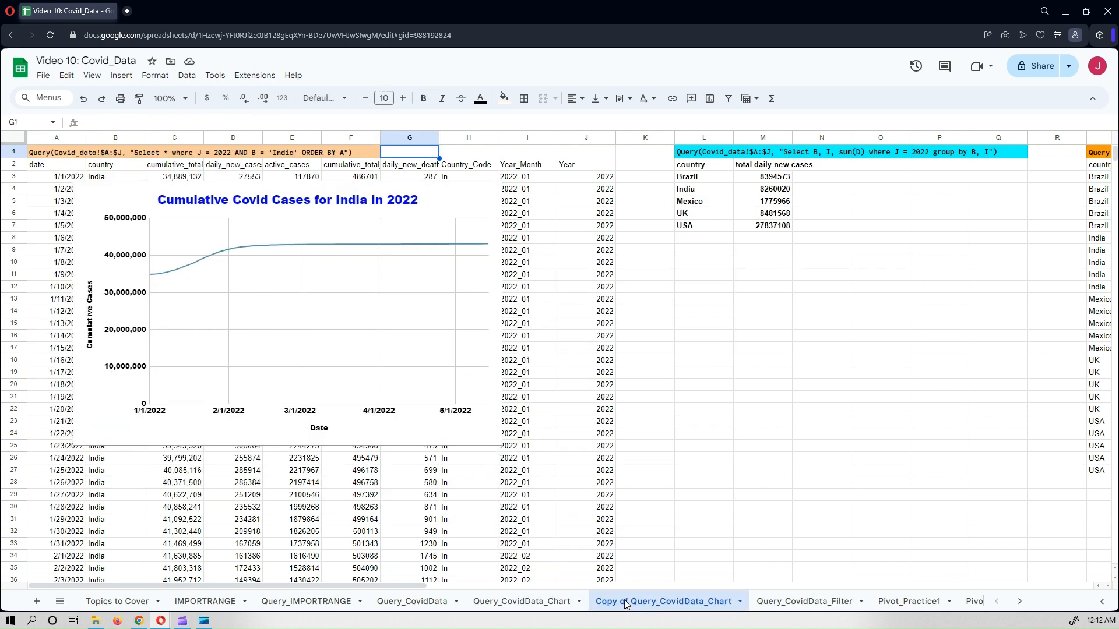
click(462, 193)
click(493, 190)
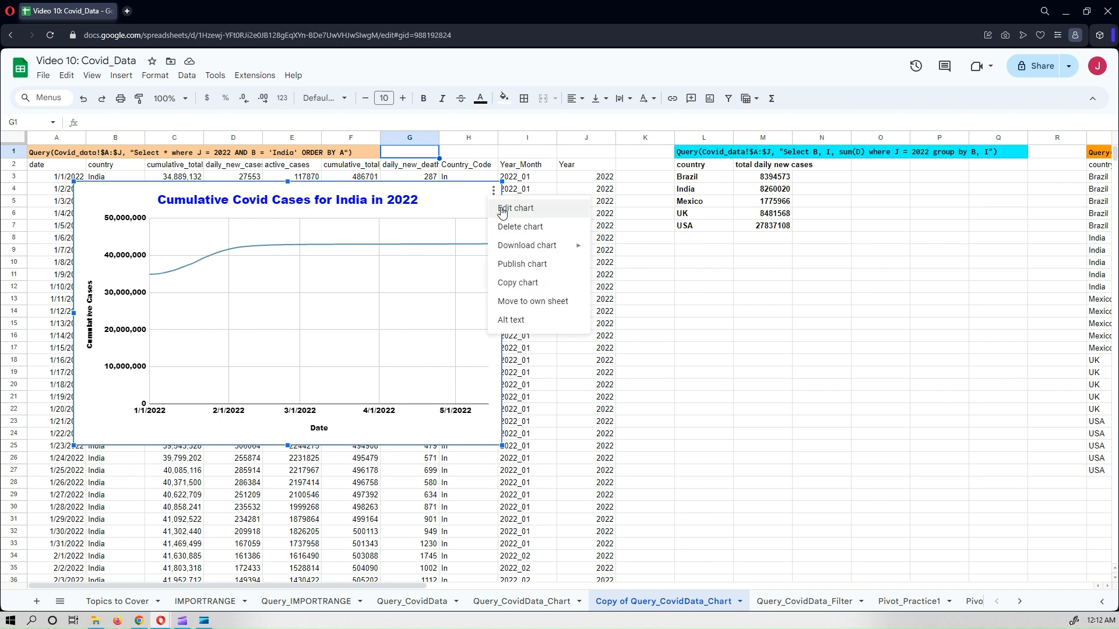
click(506, 209)
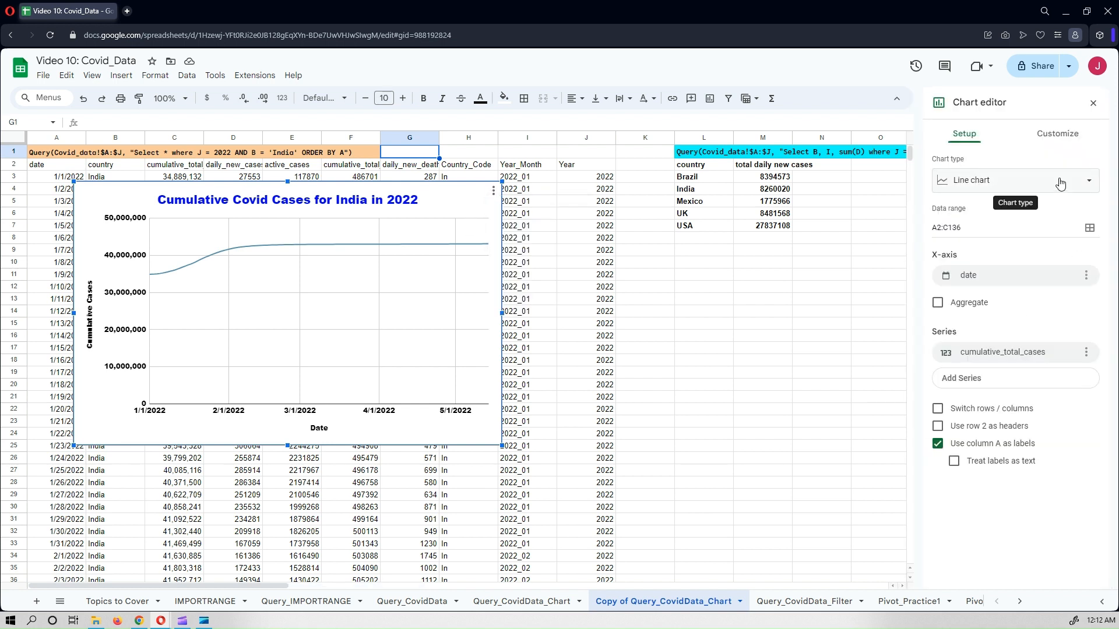
click(1059, 136)
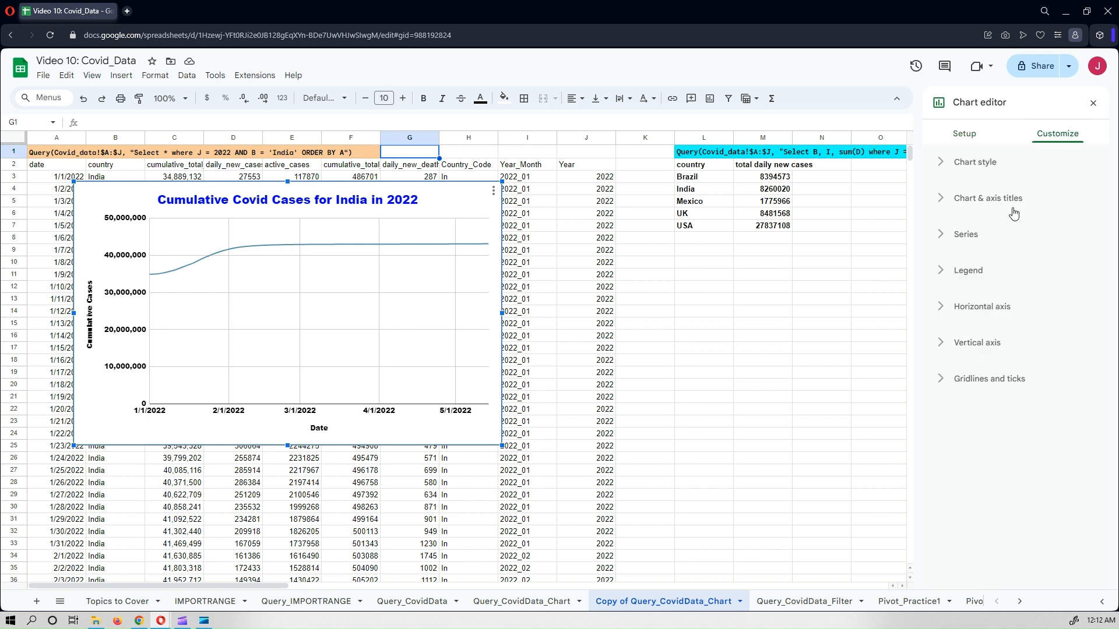
click(984, 163)
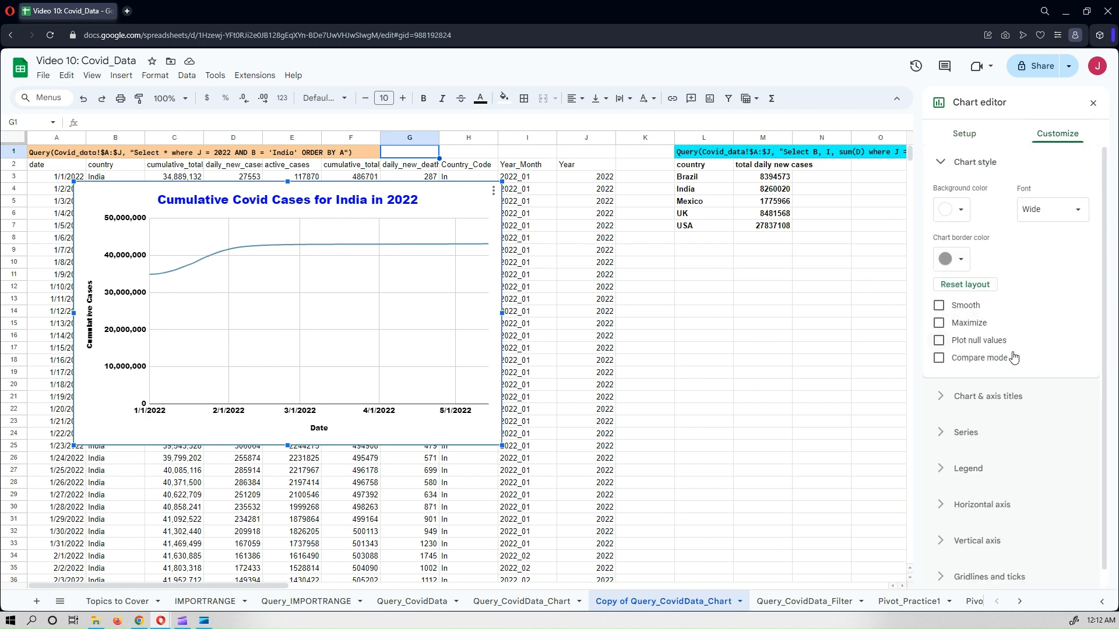
Step: Set the line color of the cumulative_total_cases series to purple
click(1017, 397)
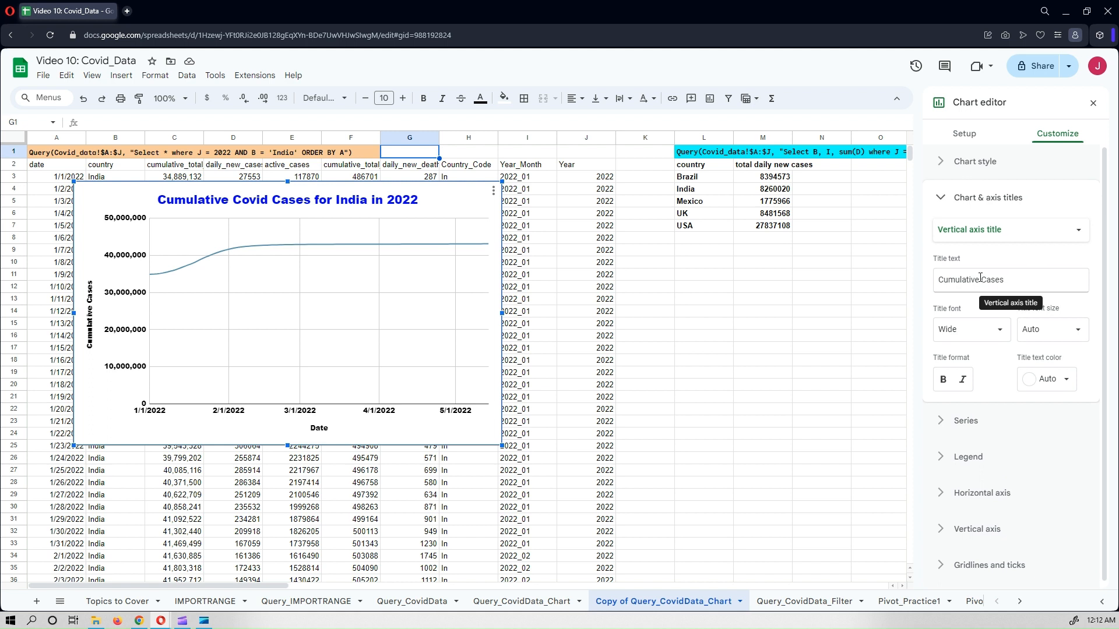
click(961, 421)
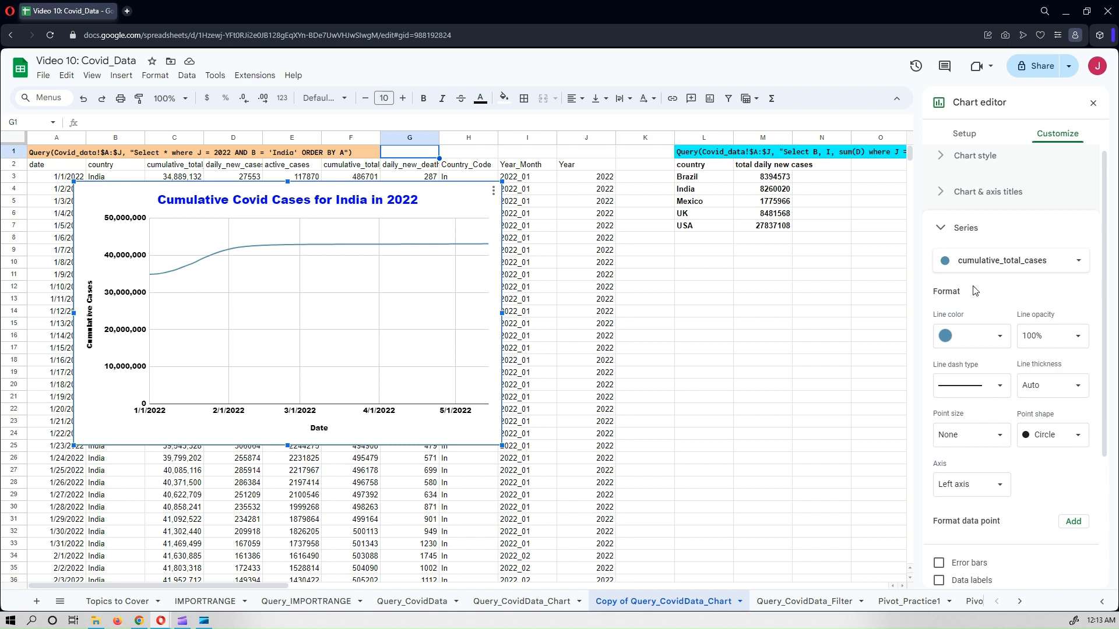
scroll(976, 292, down, 2)
scroll(975, 293, up, 2)
click(1019, 269)
click(1018, 269)
scroll(1000, 280, down, 2)
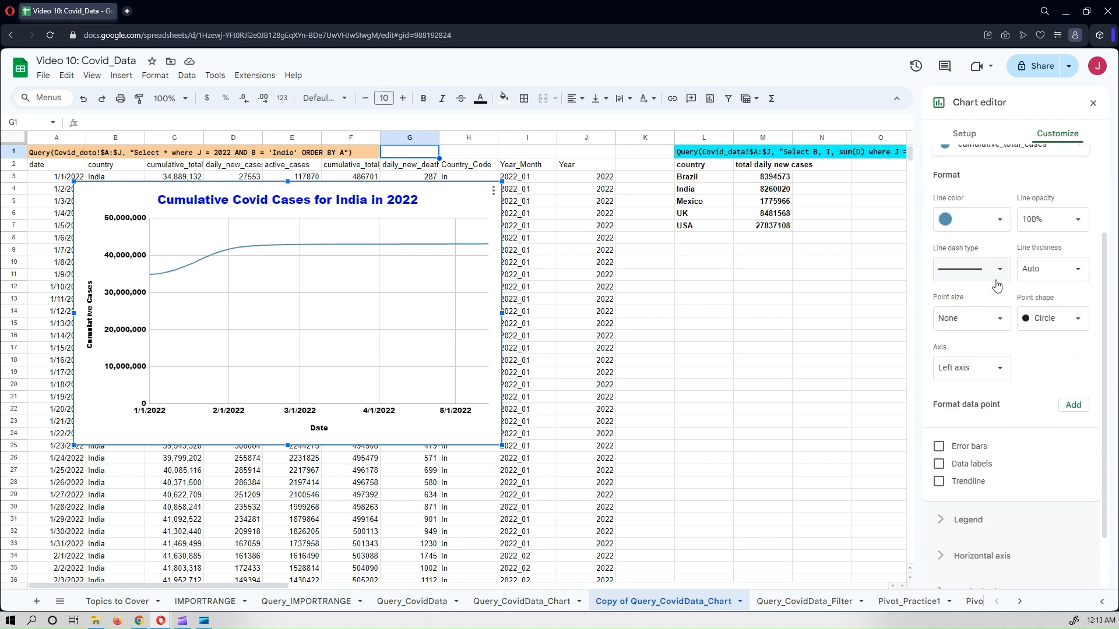
click(1001, 221)
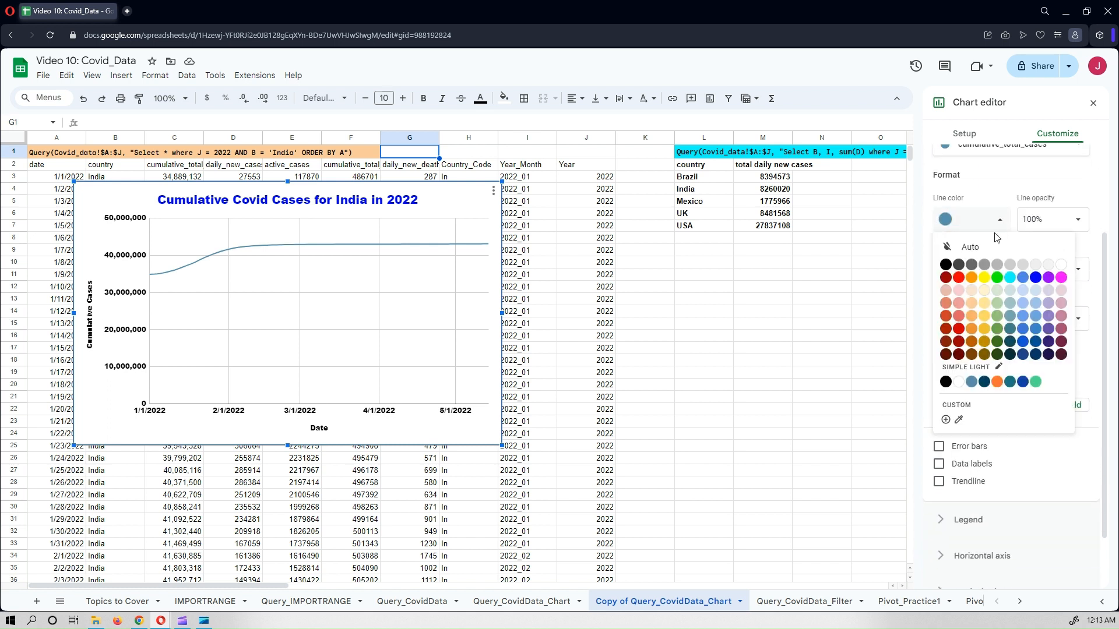
click(1048, 279)
Step: Try dotted, dash-dot, dashed and long dash-dot styles on the series line, then set it to long dashes
click(991, 270)
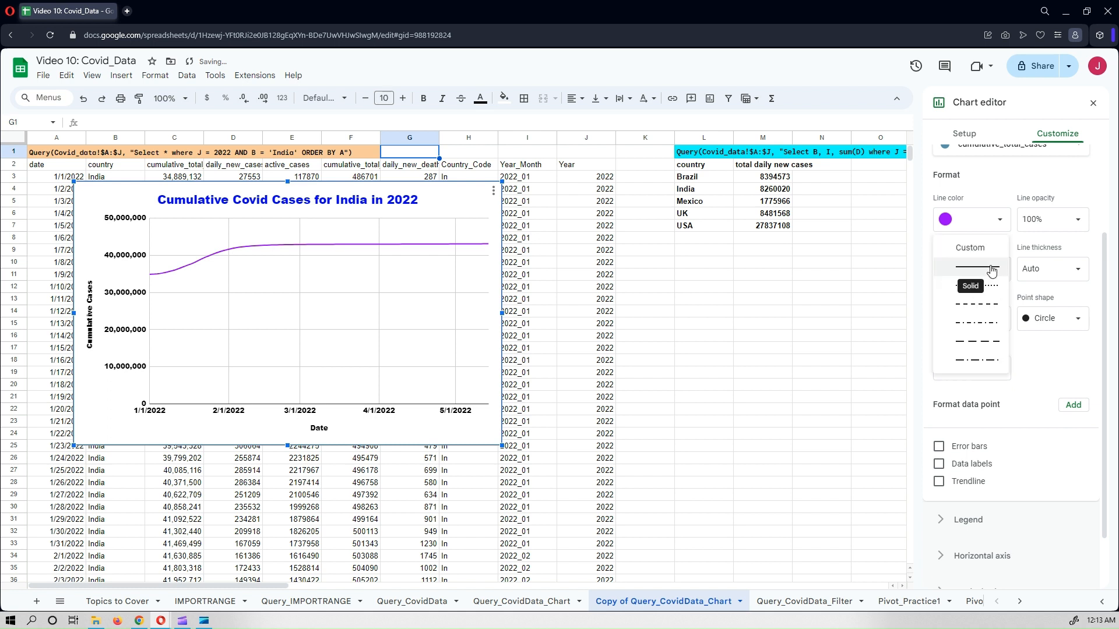
click(986, 286)
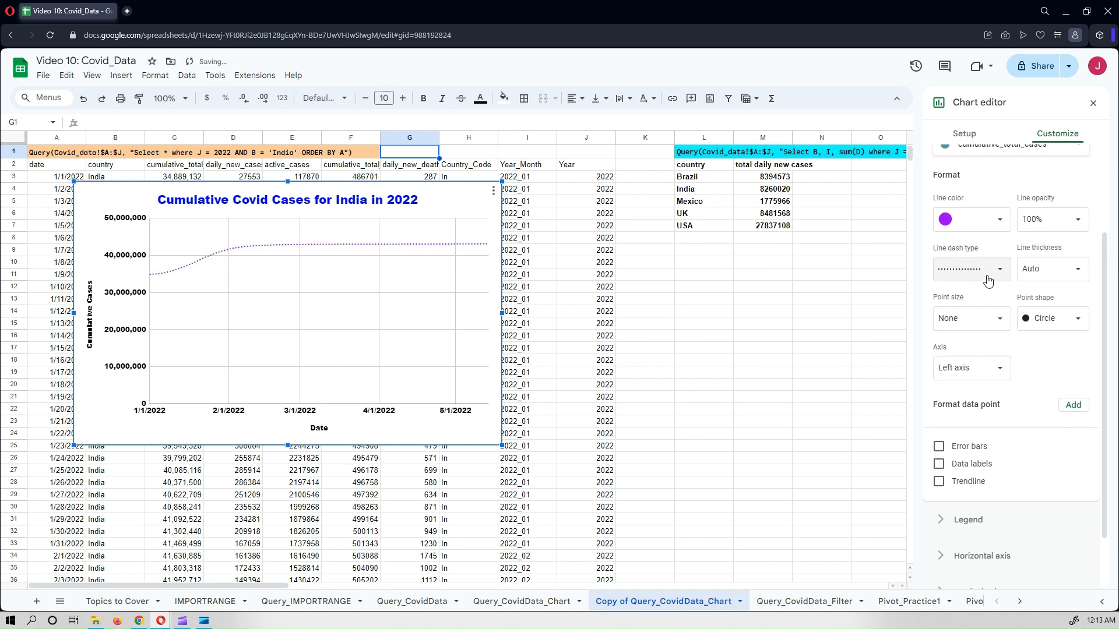
click(987, 280)
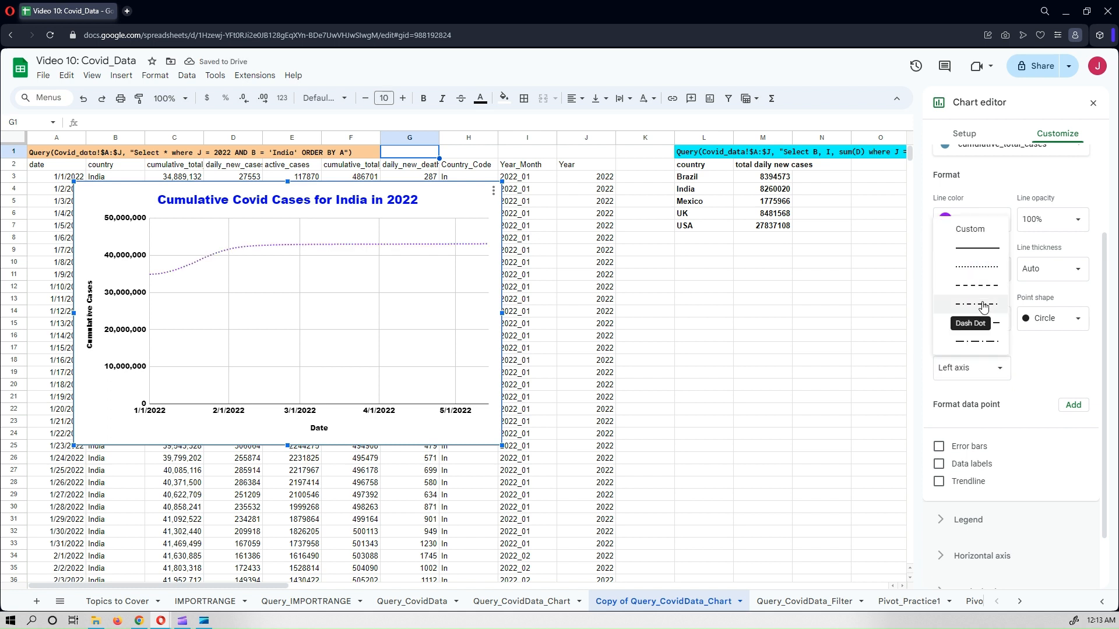
click(984, 305)
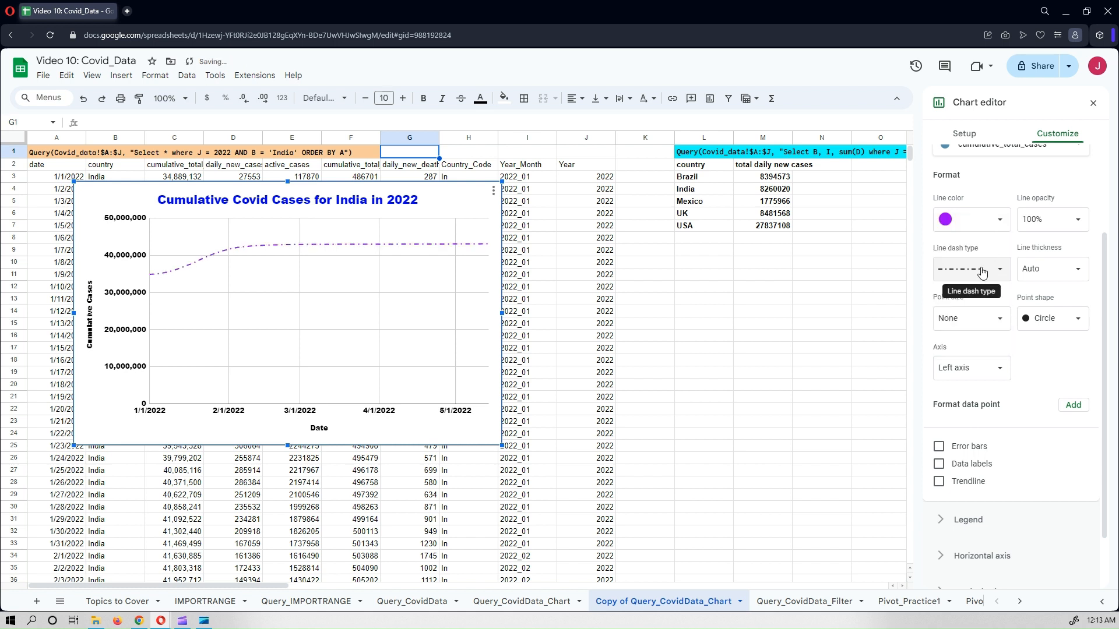
click(983, 272)
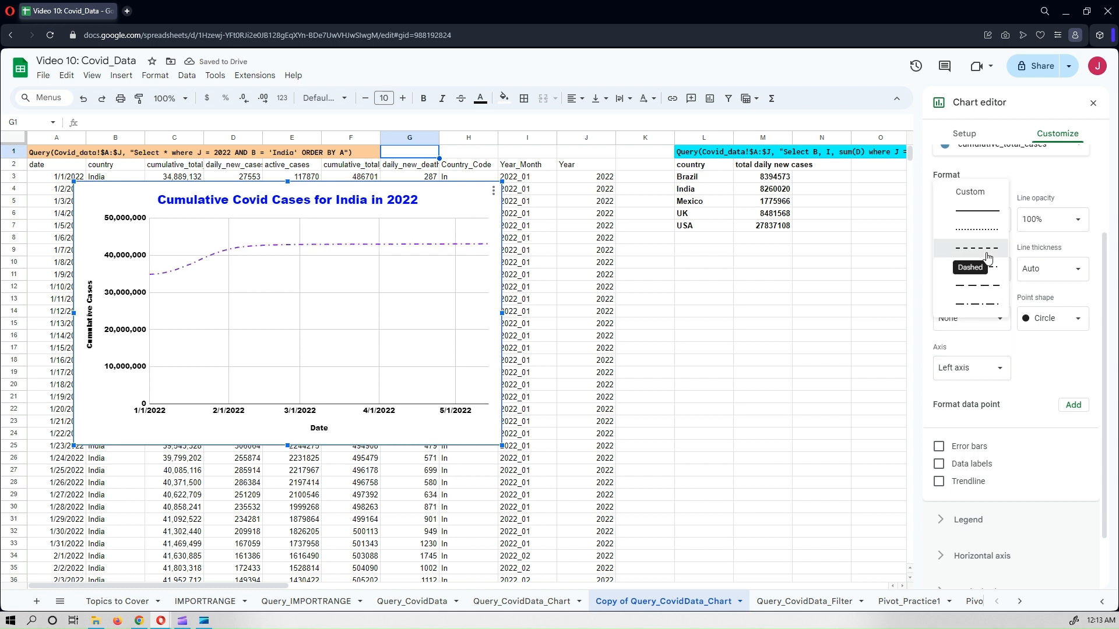
click(989, 256)
click(984, 268)
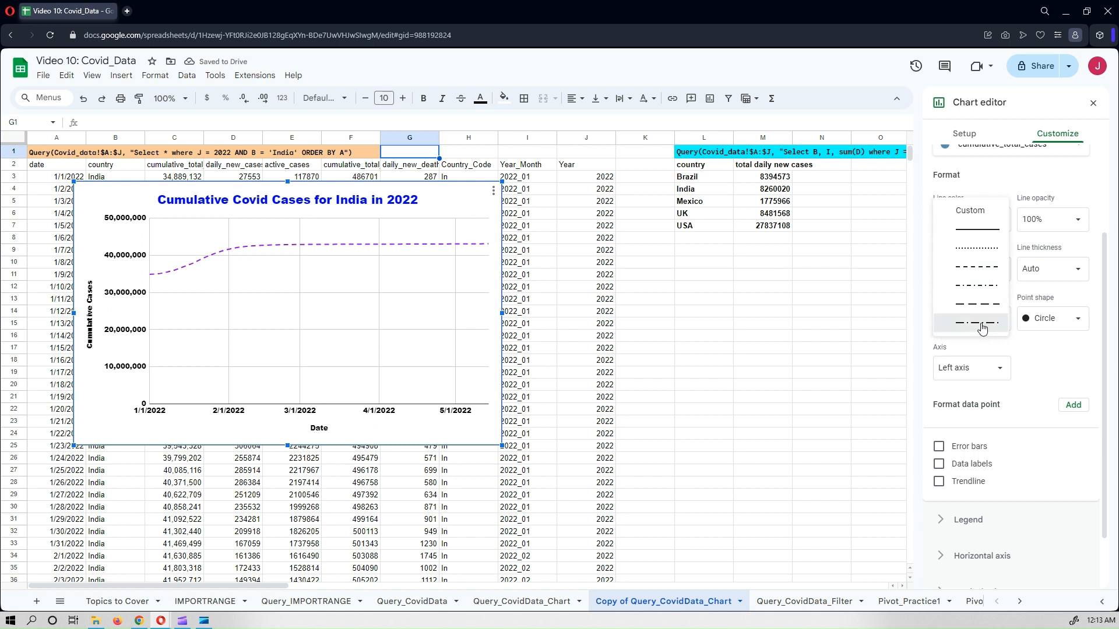
click(982, 326)
click(983, 270)
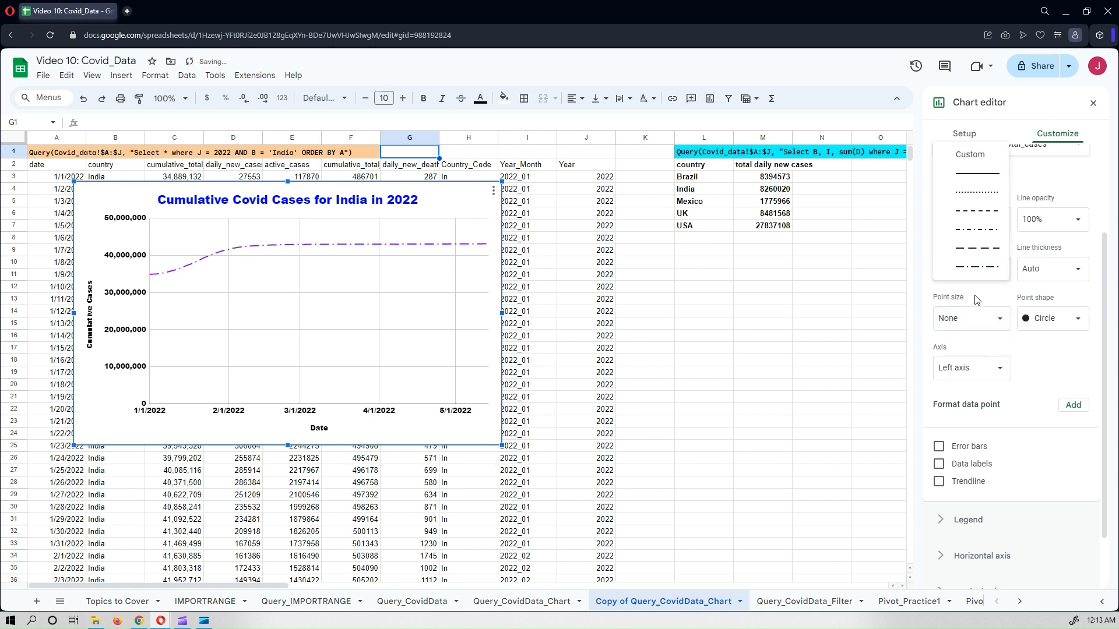
click(986, 251)
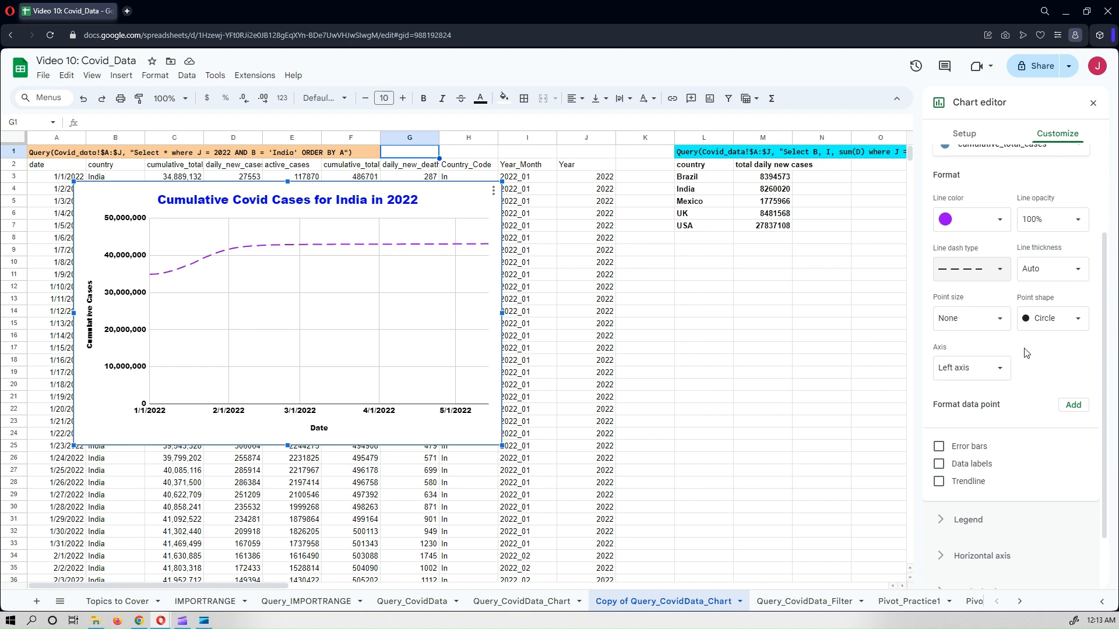
Step: Try the triangle, diamond and circle point shapes on the series line, ending on triangle
click(1040, 318)
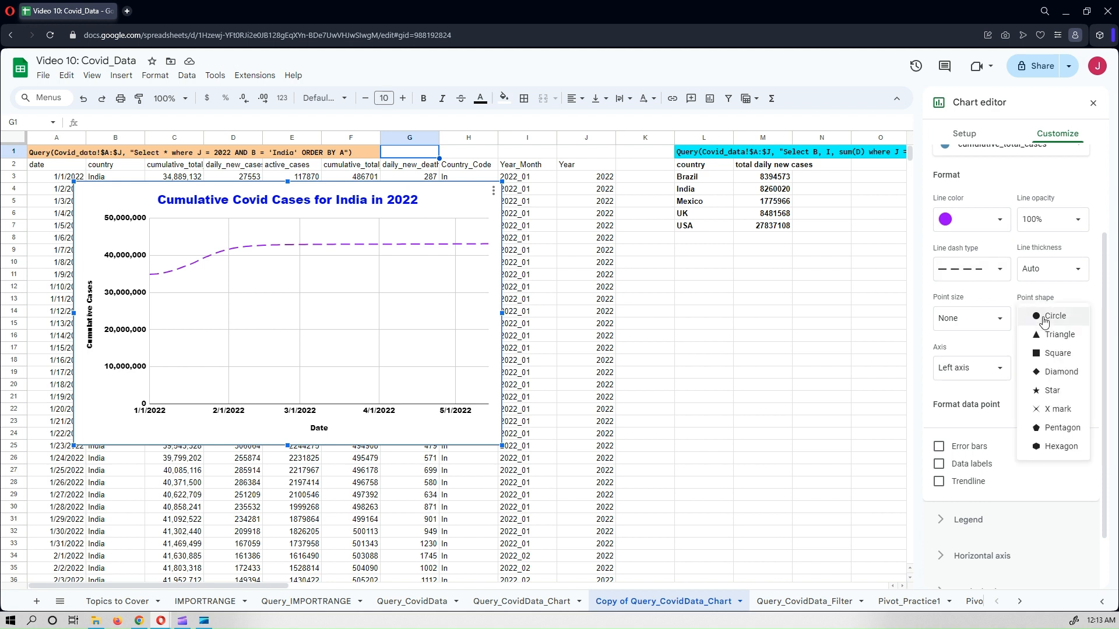
click(1050, 337)
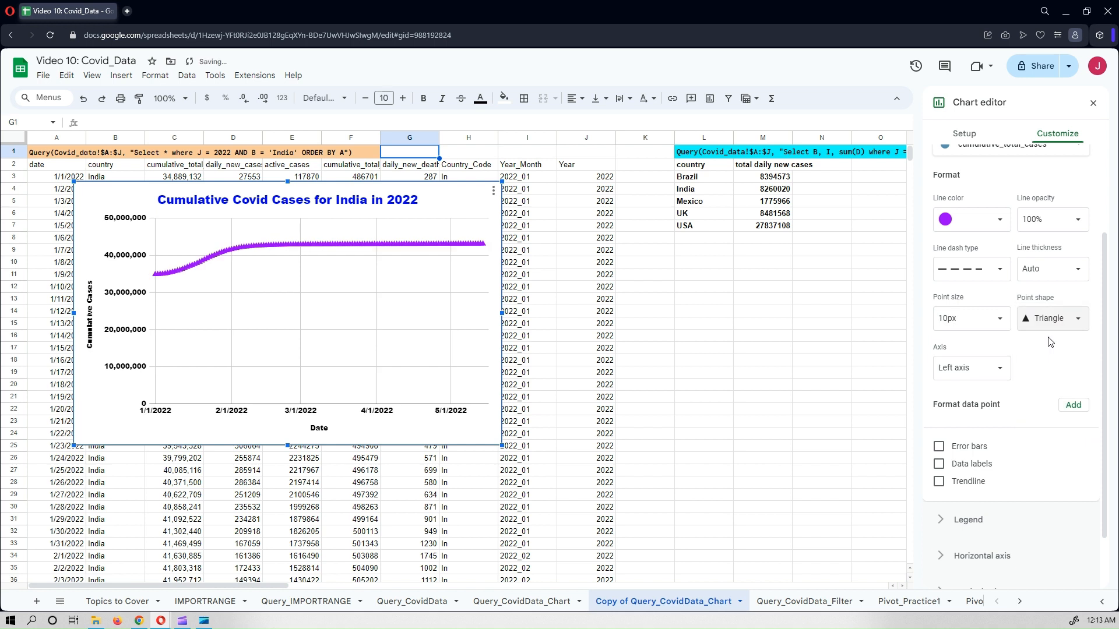
click(1051, 322)
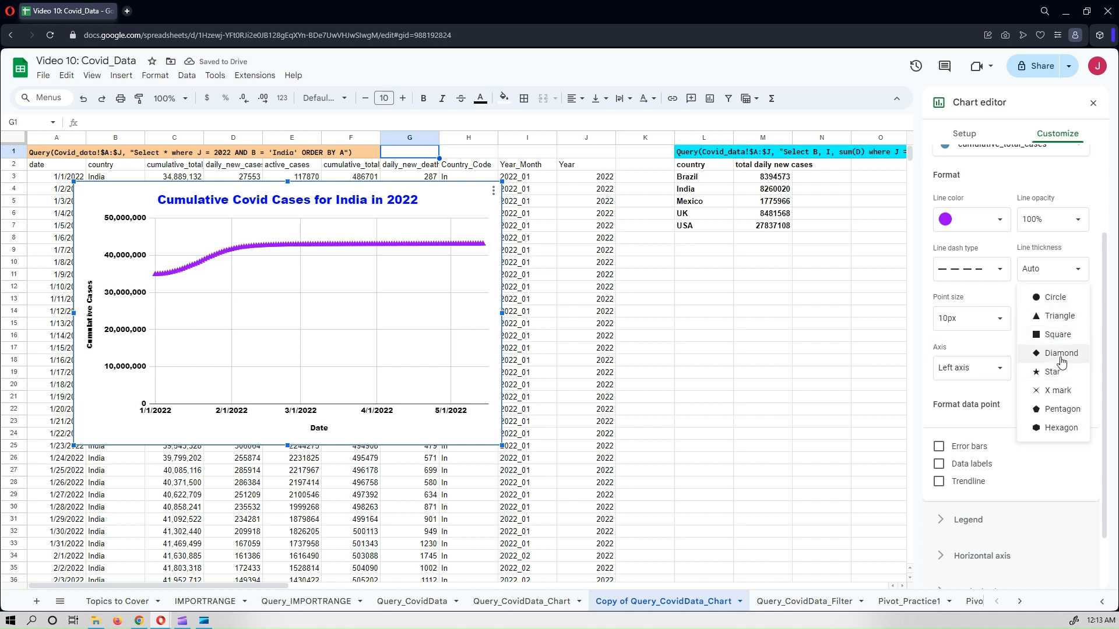
click(1059, 354)
click(1057, 333)
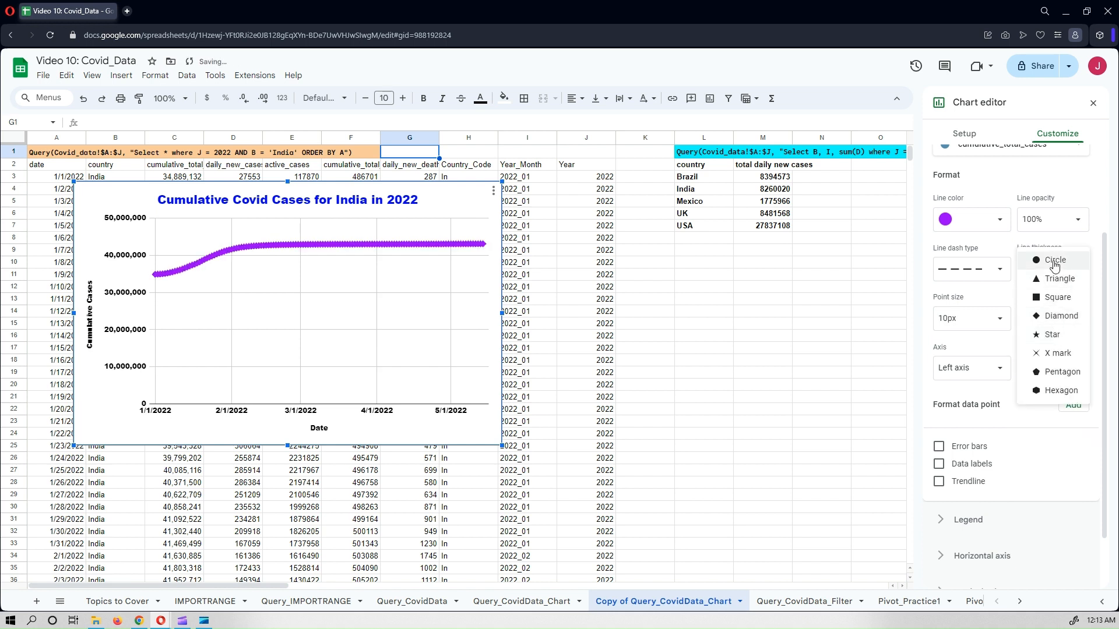
click(1049, 258)
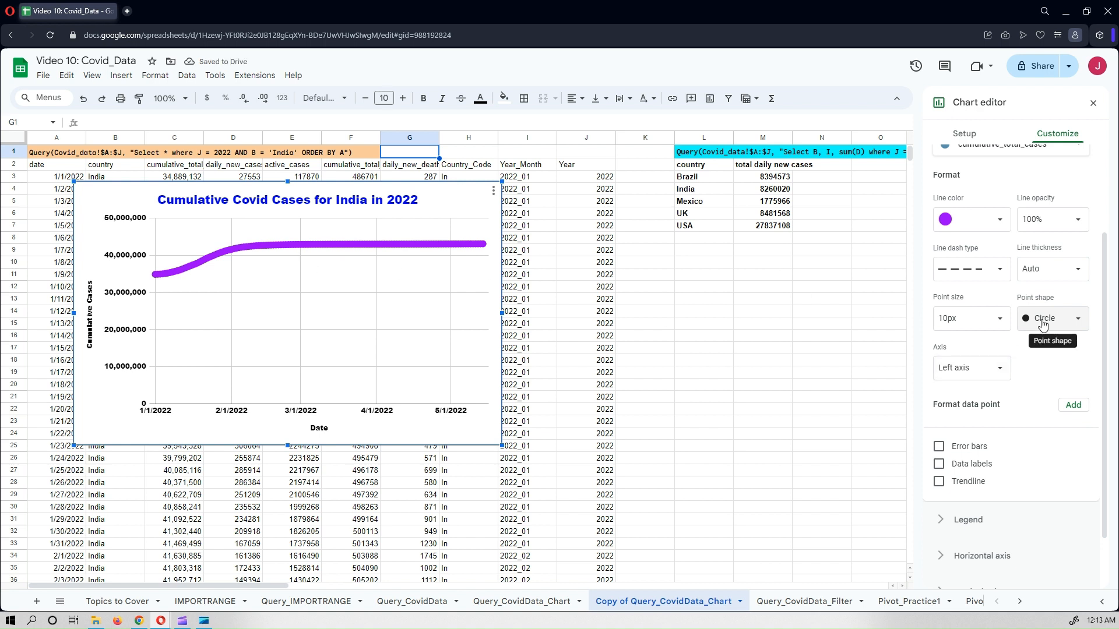
click(1042, 325)
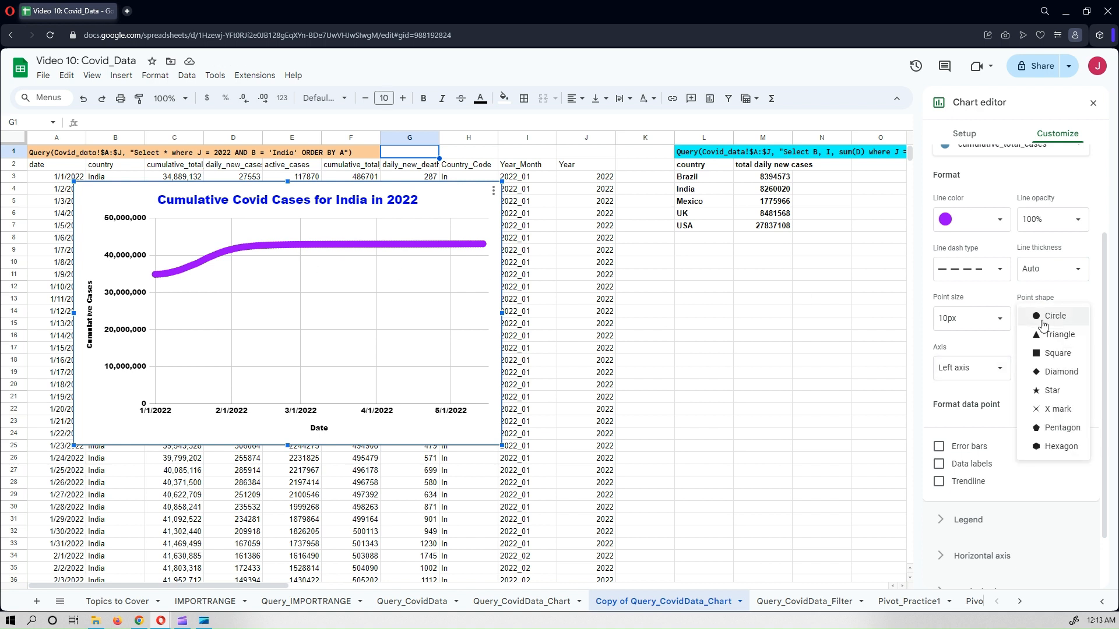
click(1042, 324)
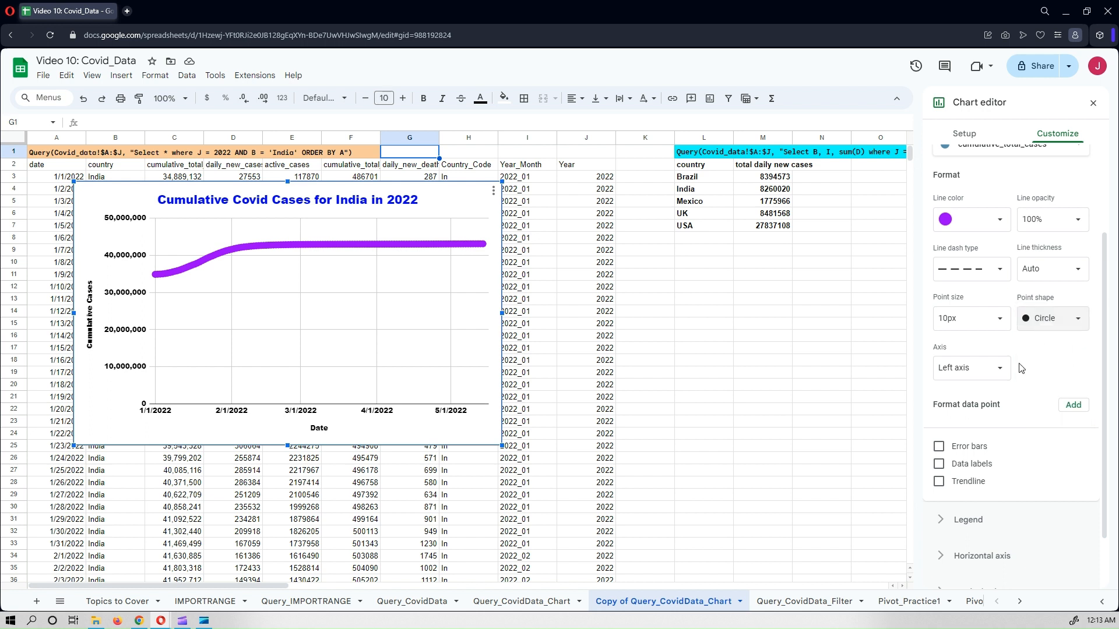
click(1021, 325)
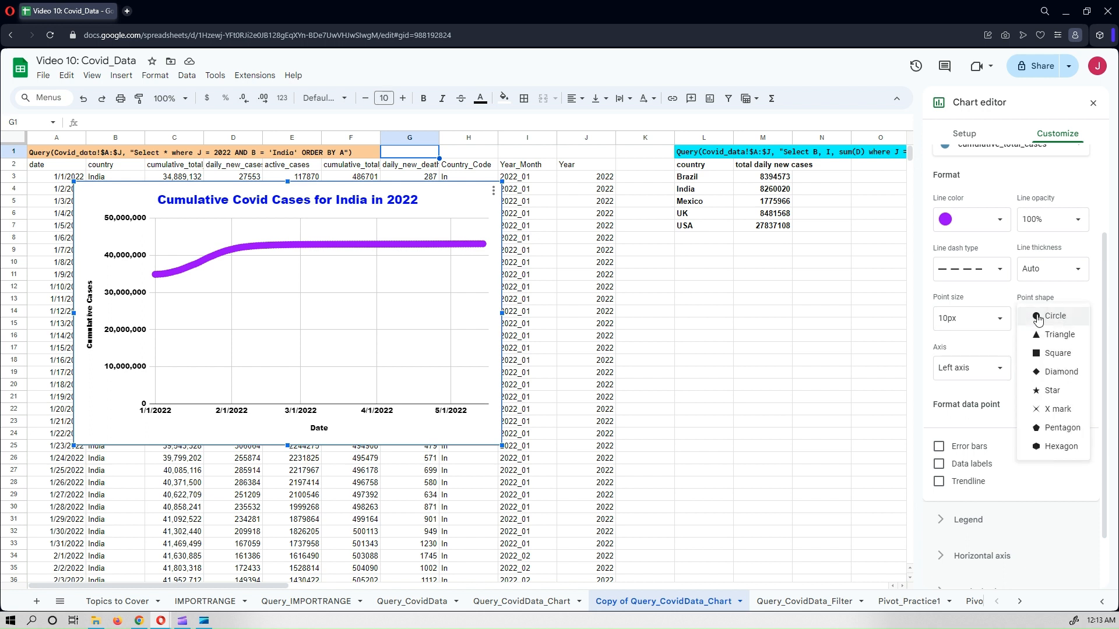
click(1051, 342)
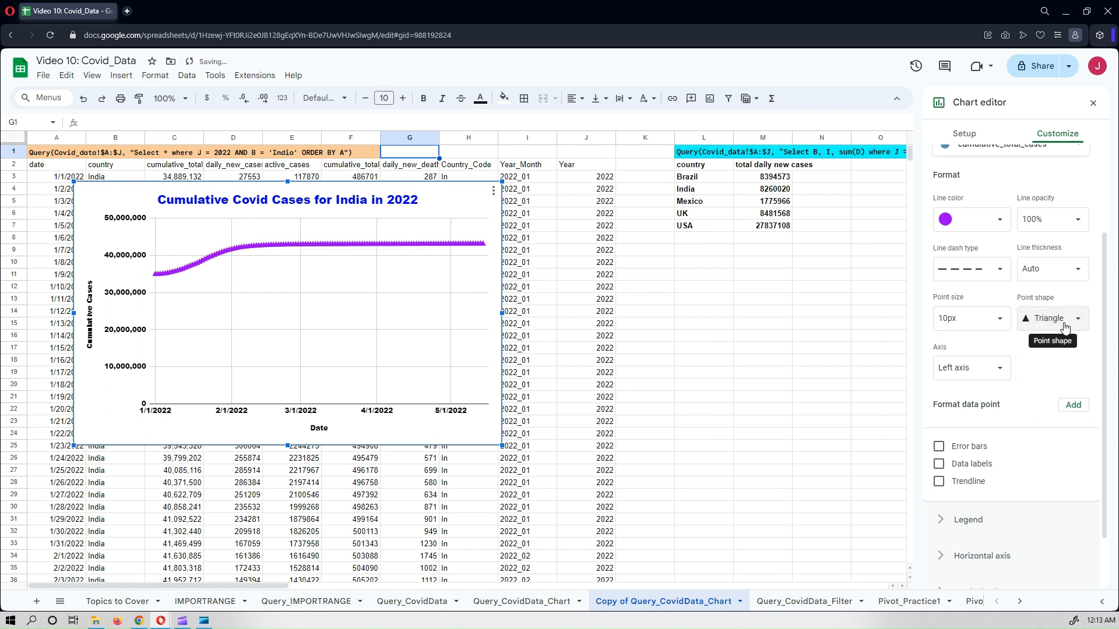
Step: Set the series points to the circle shape with a point size of 2px
click(1065, 326)
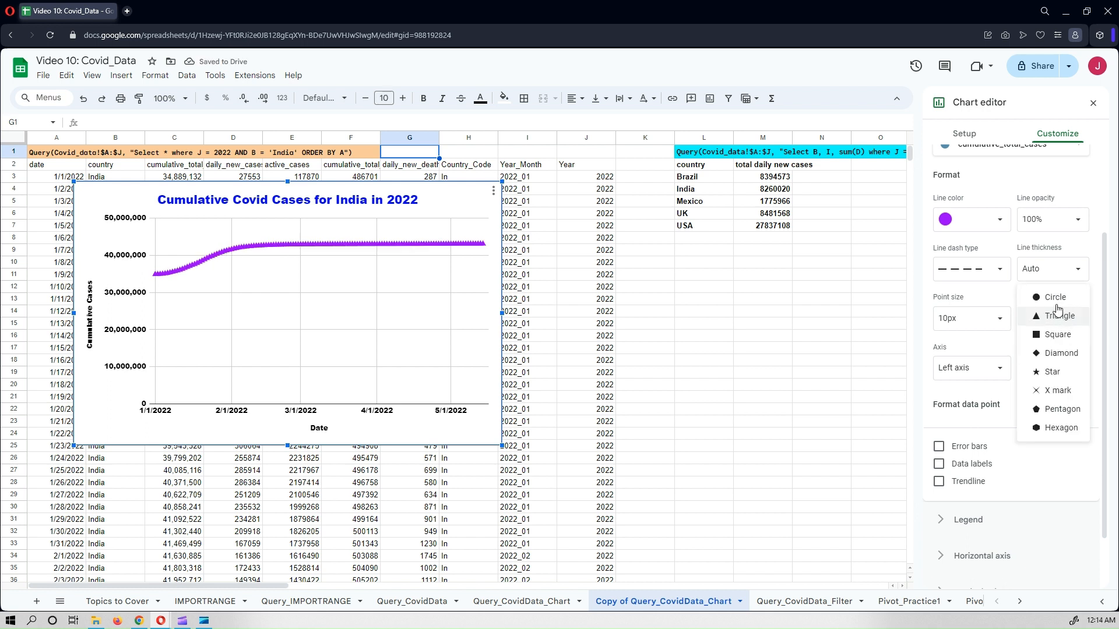
click(1053, 303)
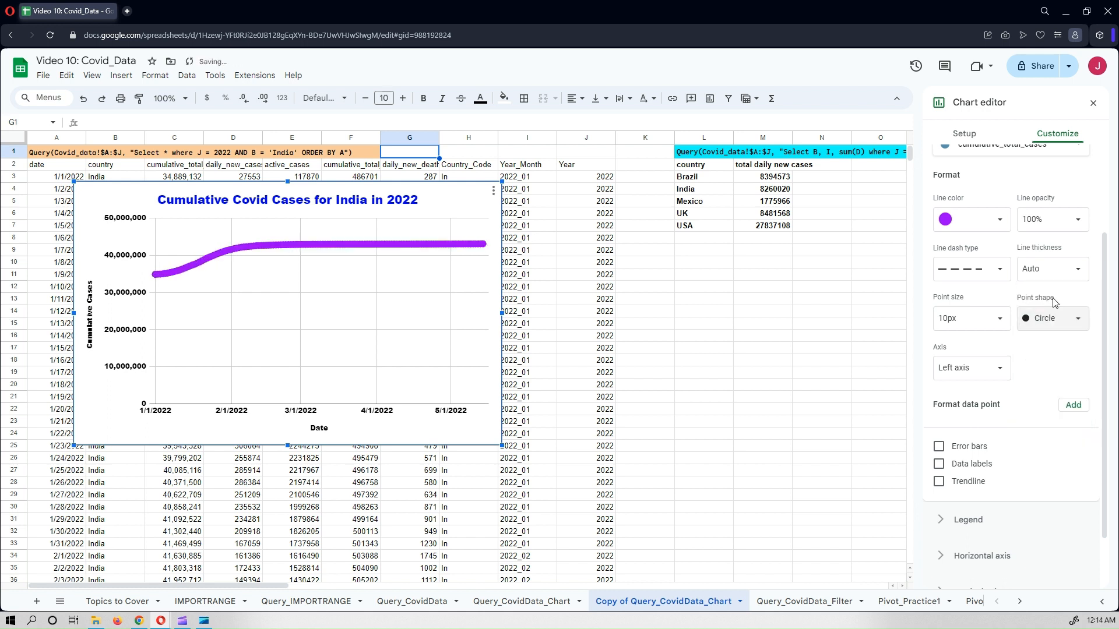
click(999, 324)
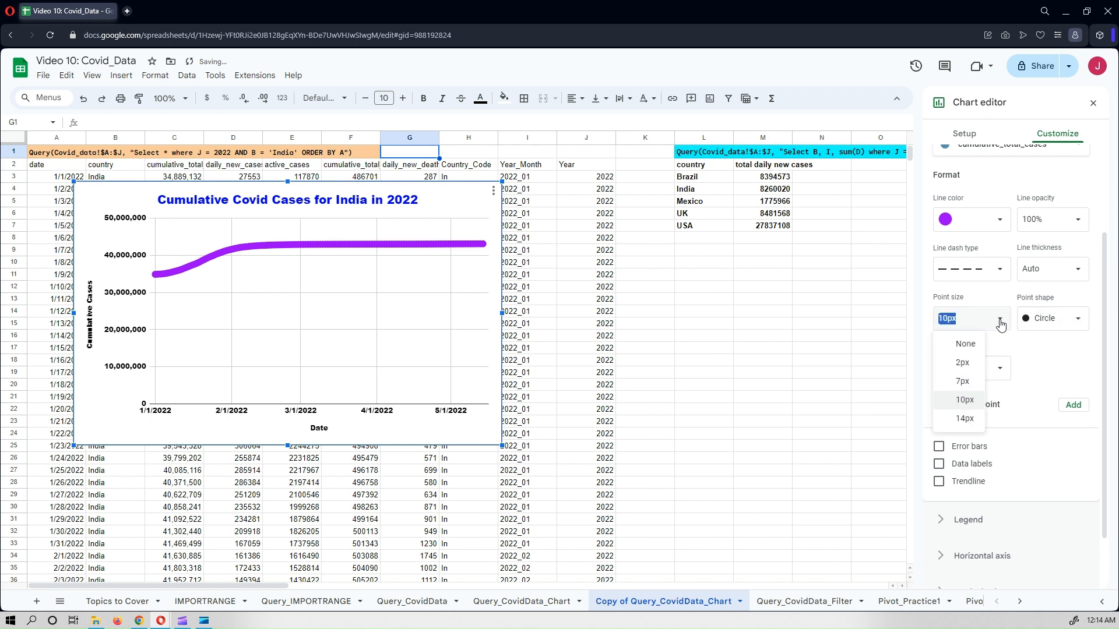
click(963, 362)
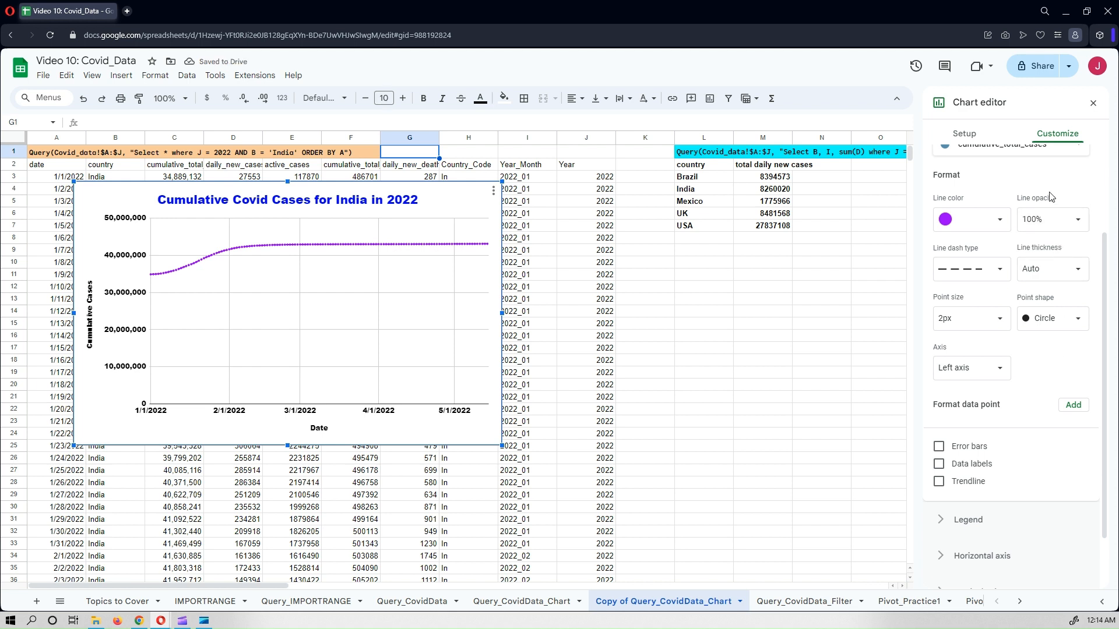
Step: Try a line opacity of 30% for the series and look through the line thickness choices
click(1056, 217)
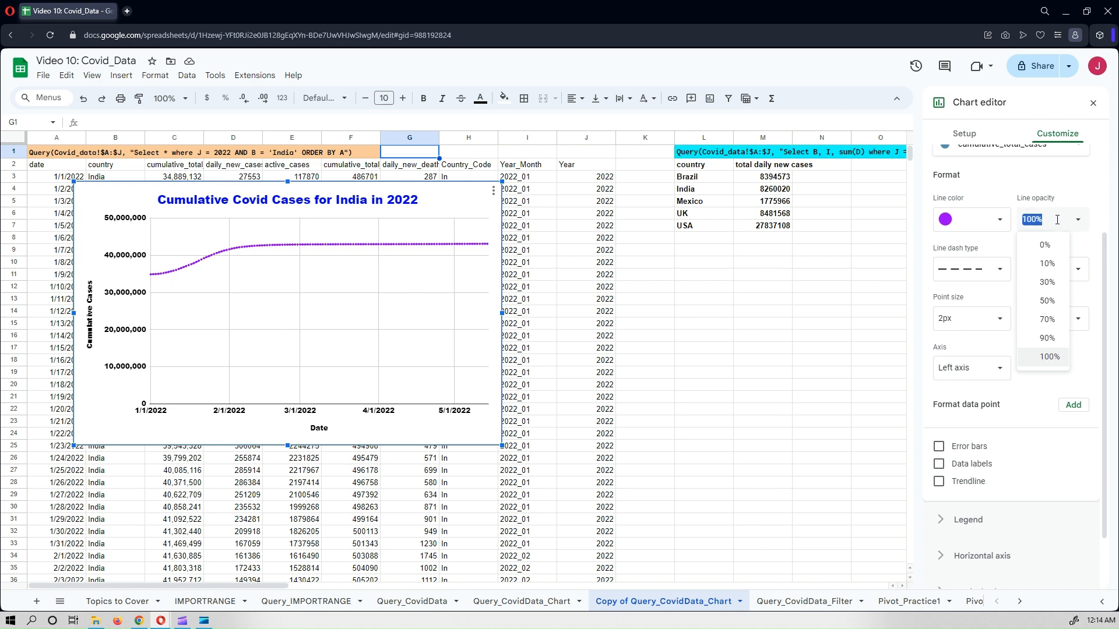
click(1047, 282)
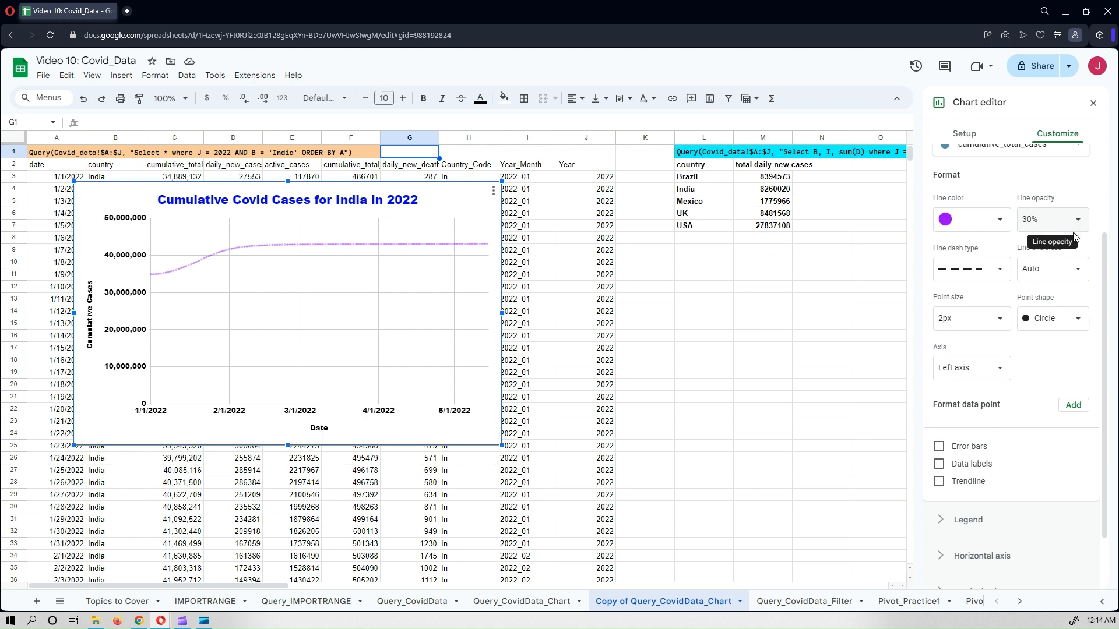
click(1076, 230)
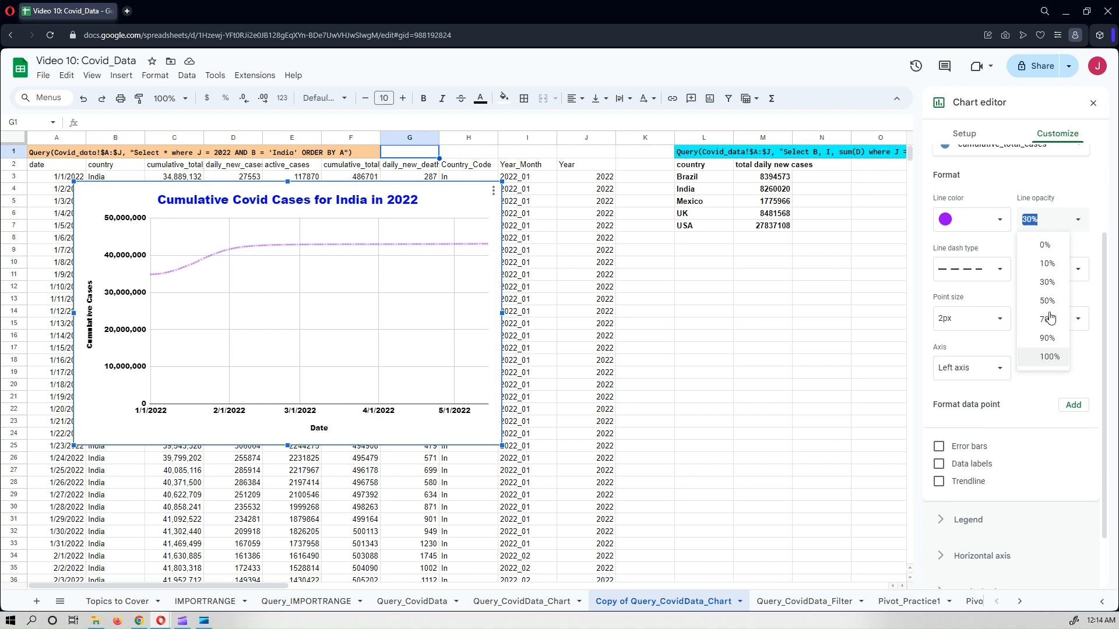
click(1089, 201)
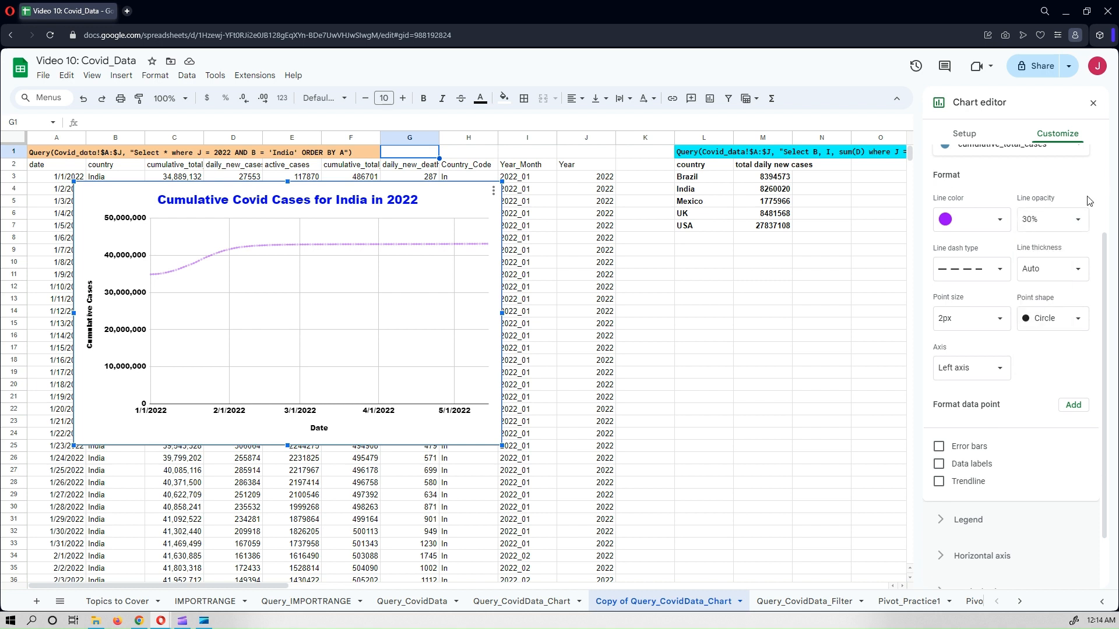
click(1075, 270)
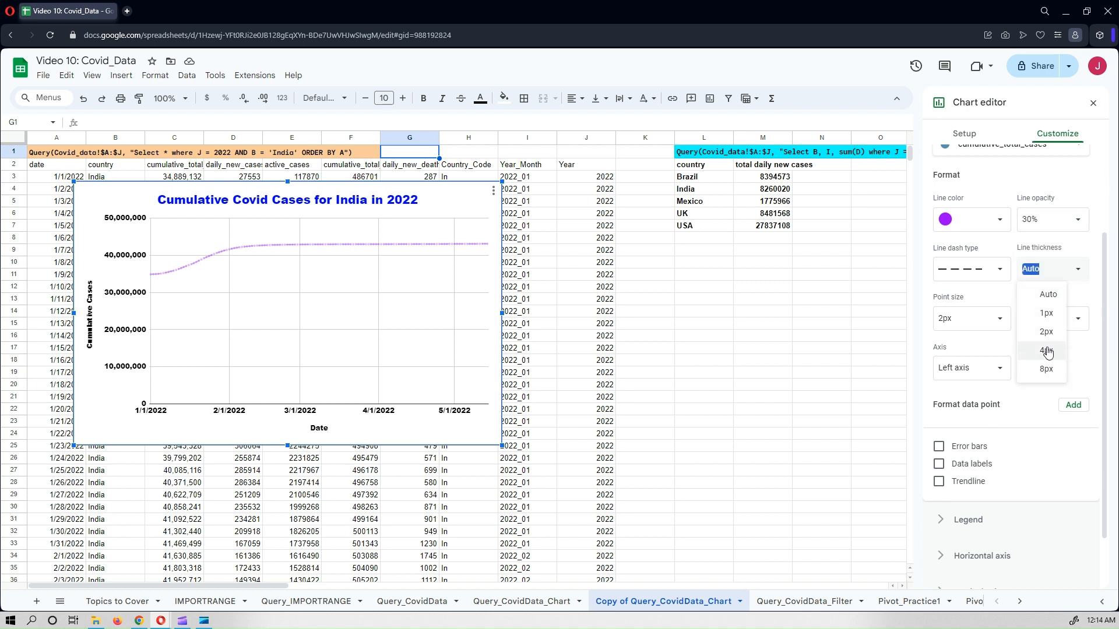
click(1085, 188)
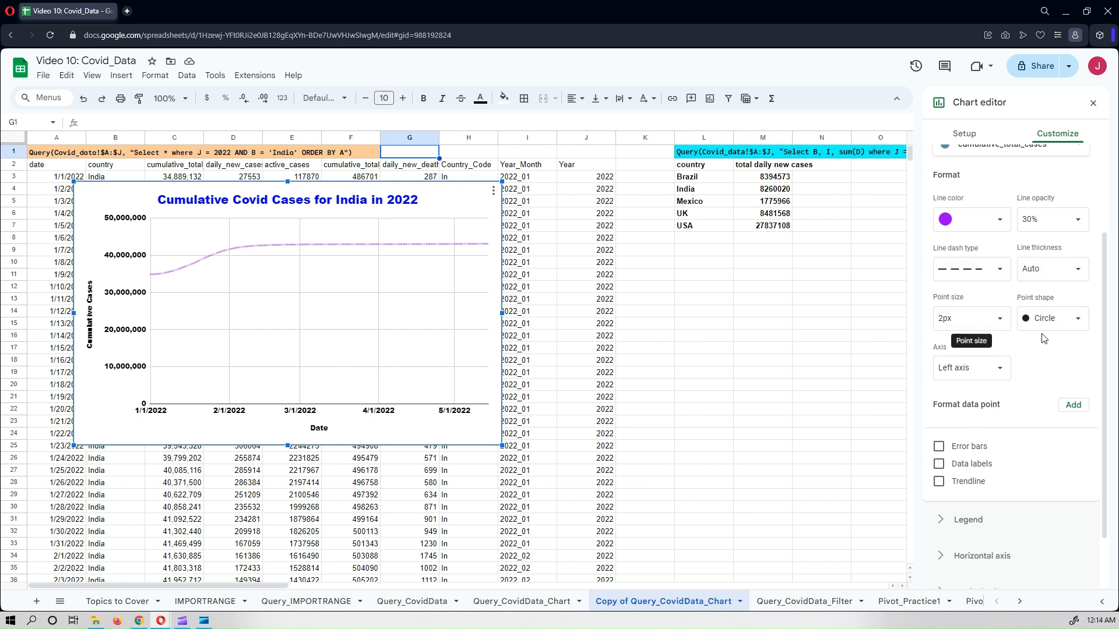
Step: Turn on data labels for the cumulative_total_cases series and set its line opacity to 100%
scroll(1029, 370, down, 2)
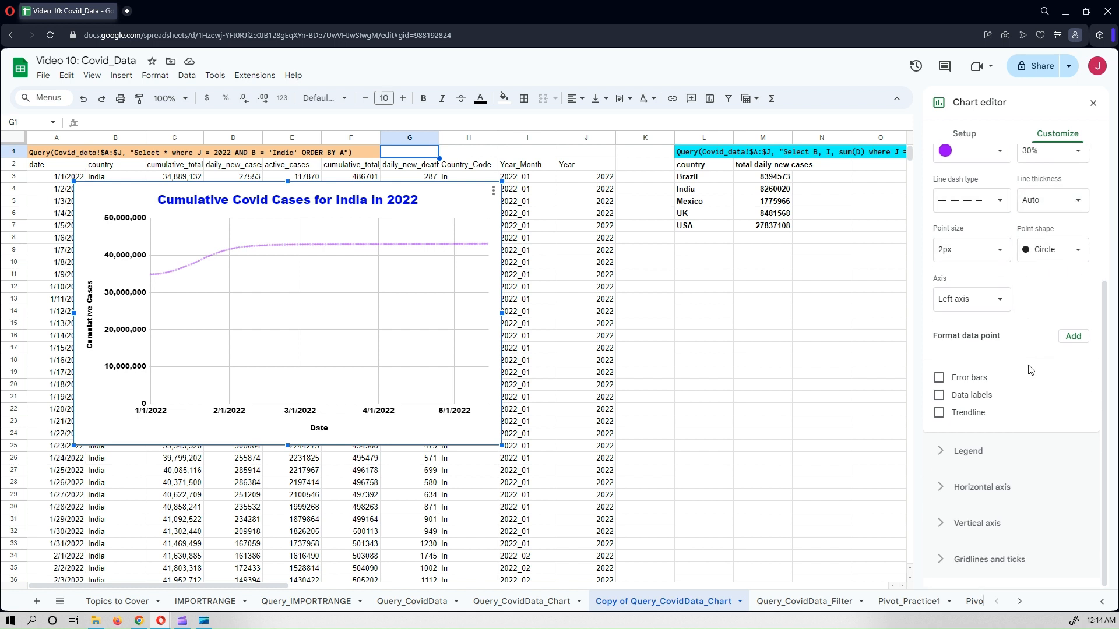
click(939, 397)
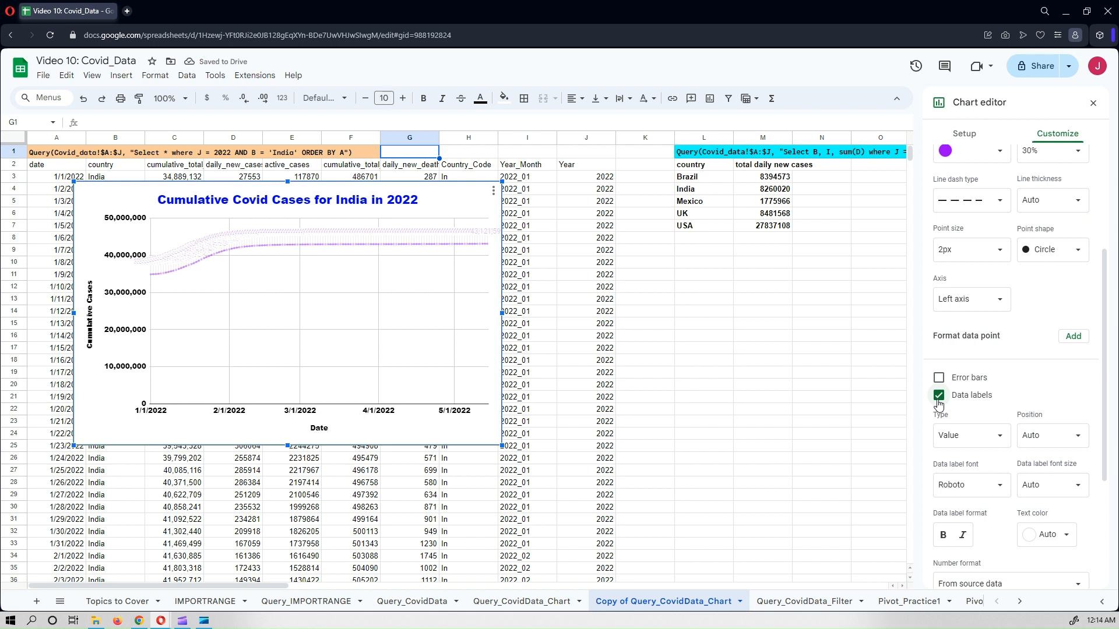
scroll(1033, 266, up, 2)
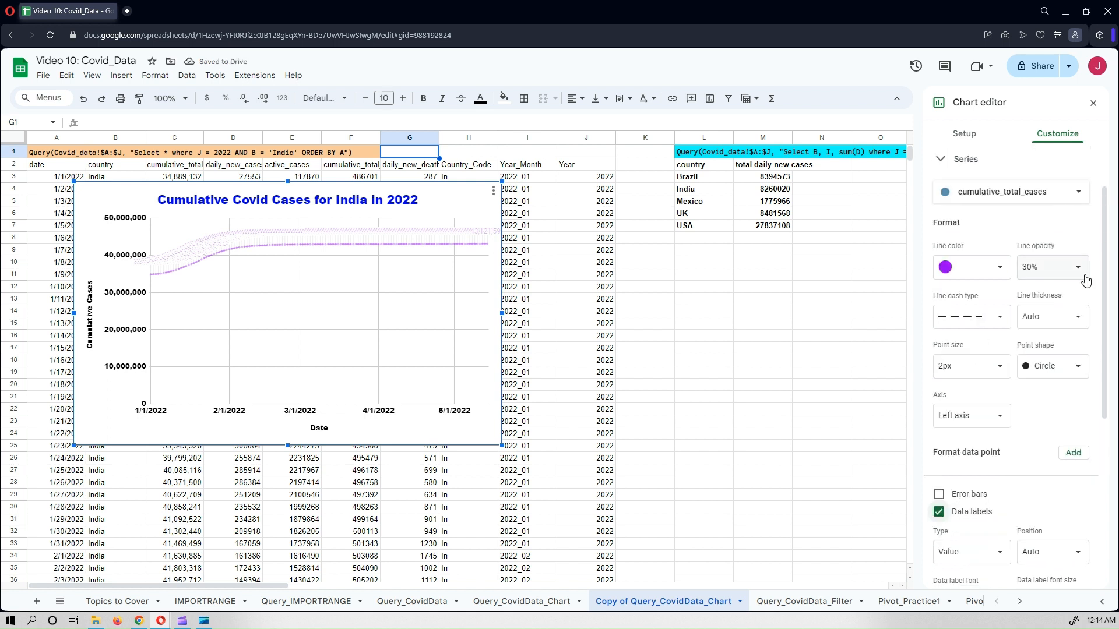
click(1081, 271)
click(1047, 402)
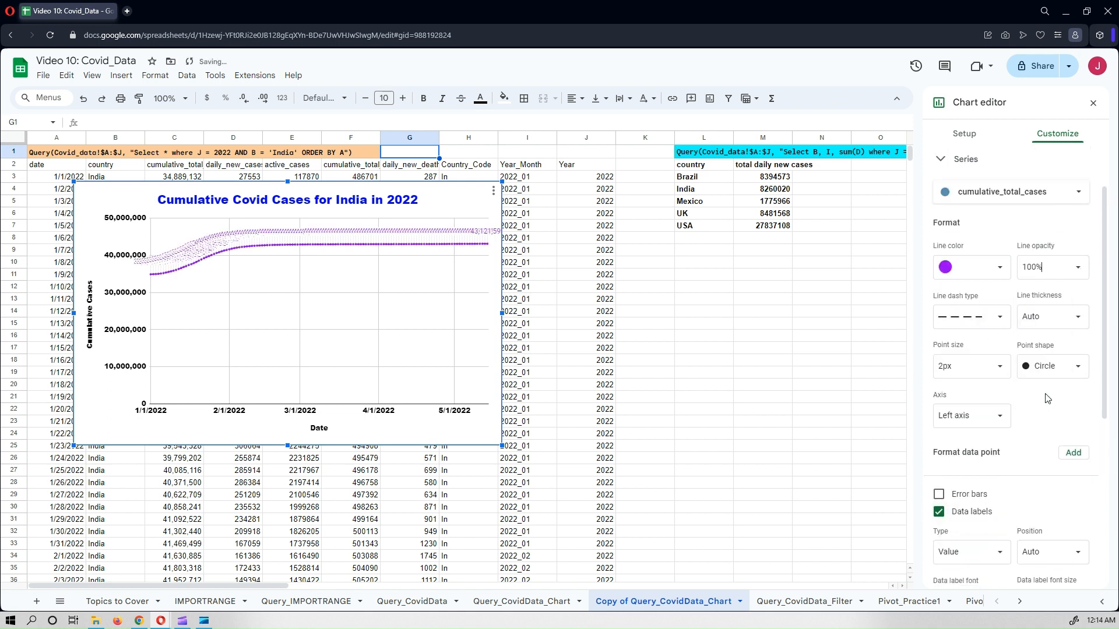
Step: Enlarge the line chart so that it reaches across into column L and down to about row 35
scroll(1043, 391, down, 2)
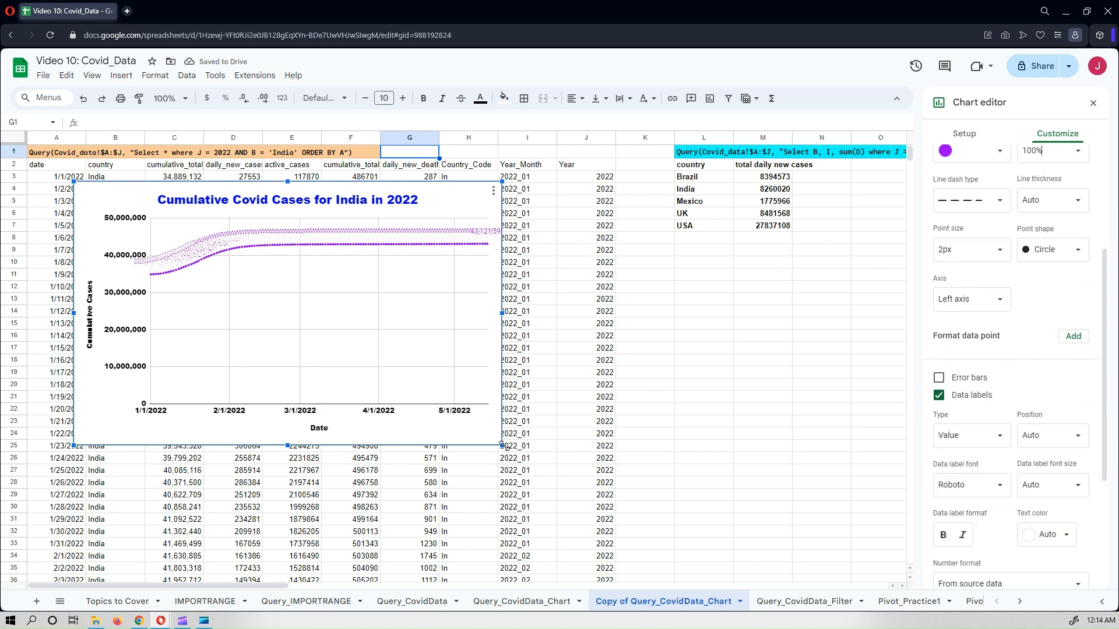
drag(830, 499, 722, 433)
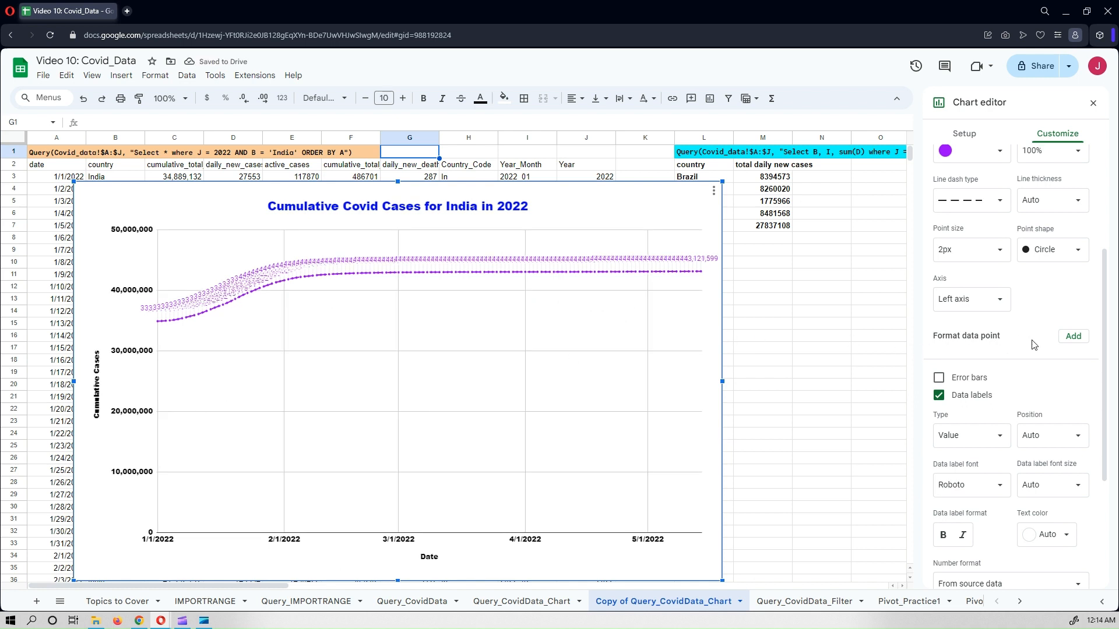
Step: Try error bars on the cumulative_total_cases series and look through the data label type, position and font choices
scroll(1031, 343, down, 2)
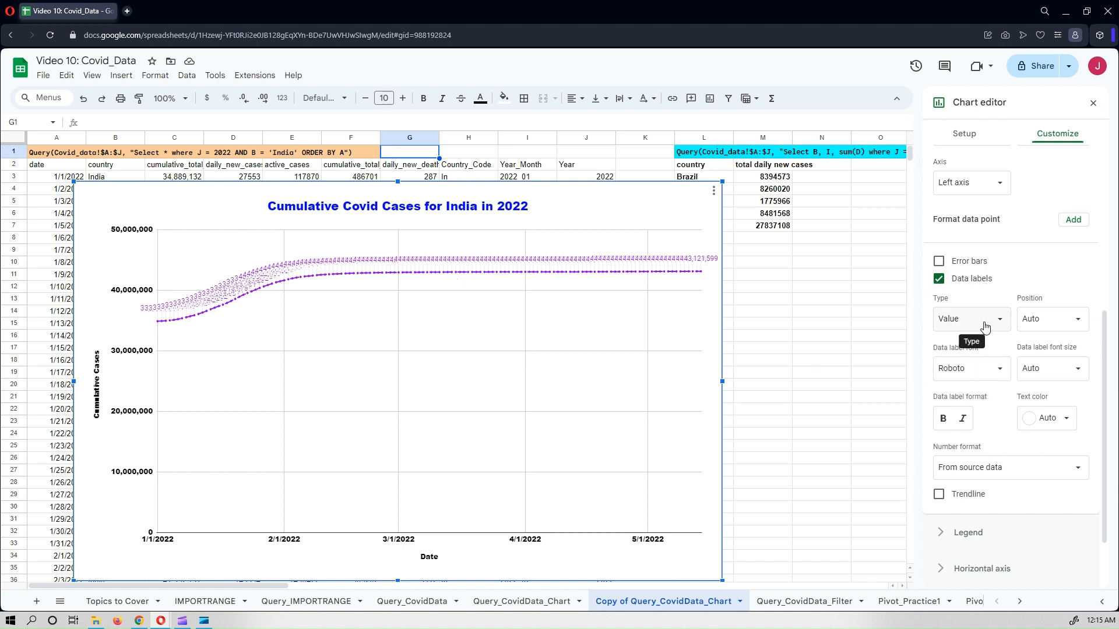
click(1003, 322)
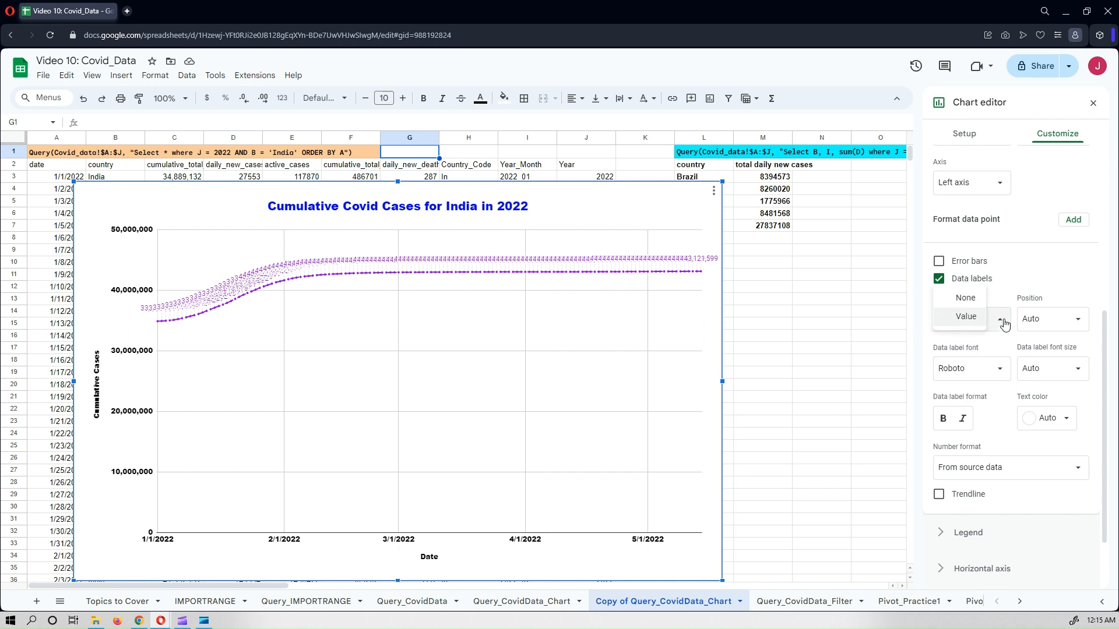
click(939, 261)
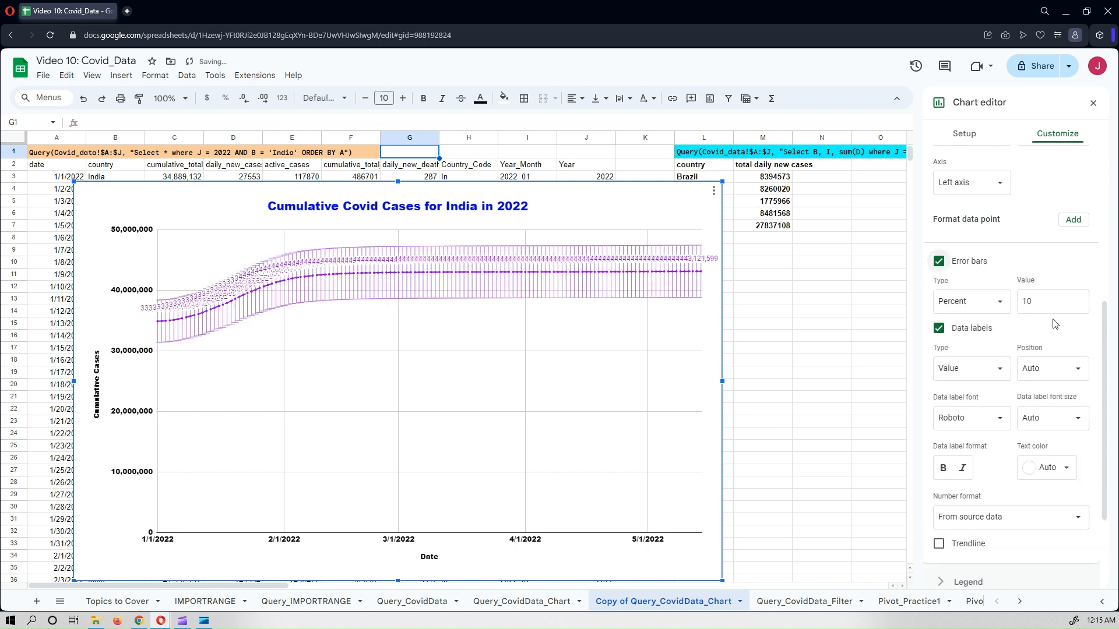
click(938, 261)
click(1052, 318)
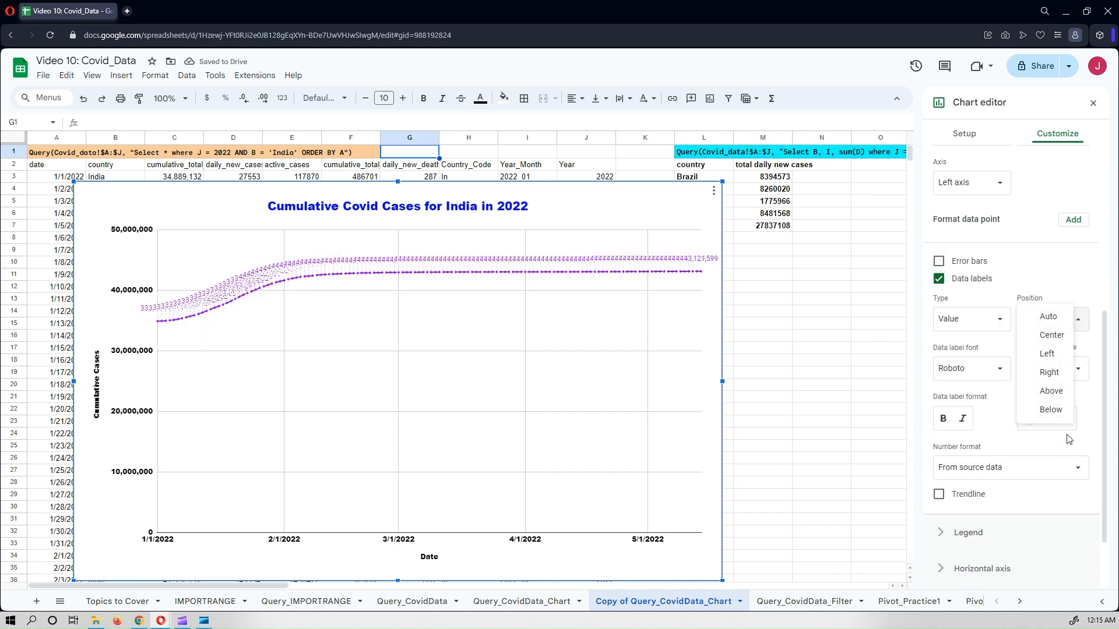
click(1061, 260)
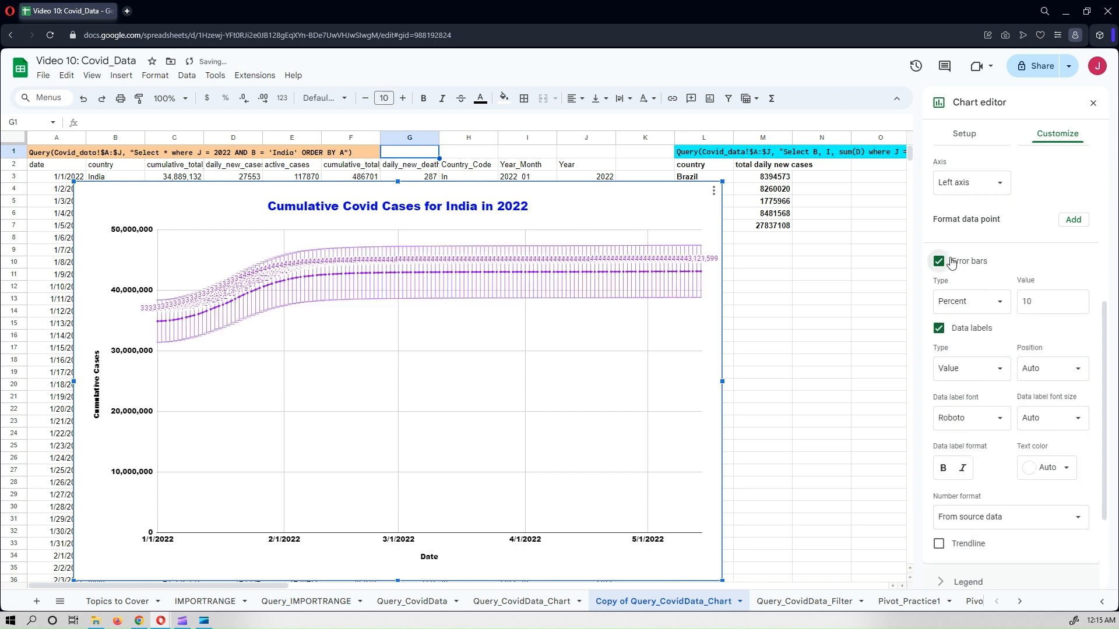
click(1061, 260)
scroll(992, 380, down, 3)
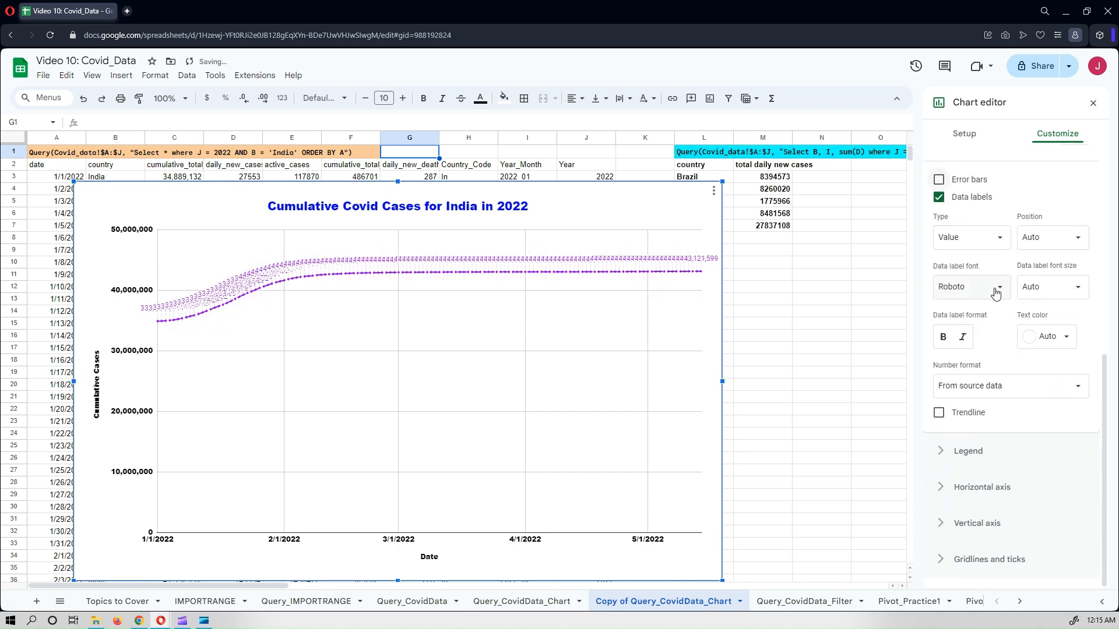
click(996, 289)
click(1002, 349)
Step: Try the Top, Bottom, Left, Right and Inside legend positions, ending on Auto, and look through the legend fonts
click(960, 460)
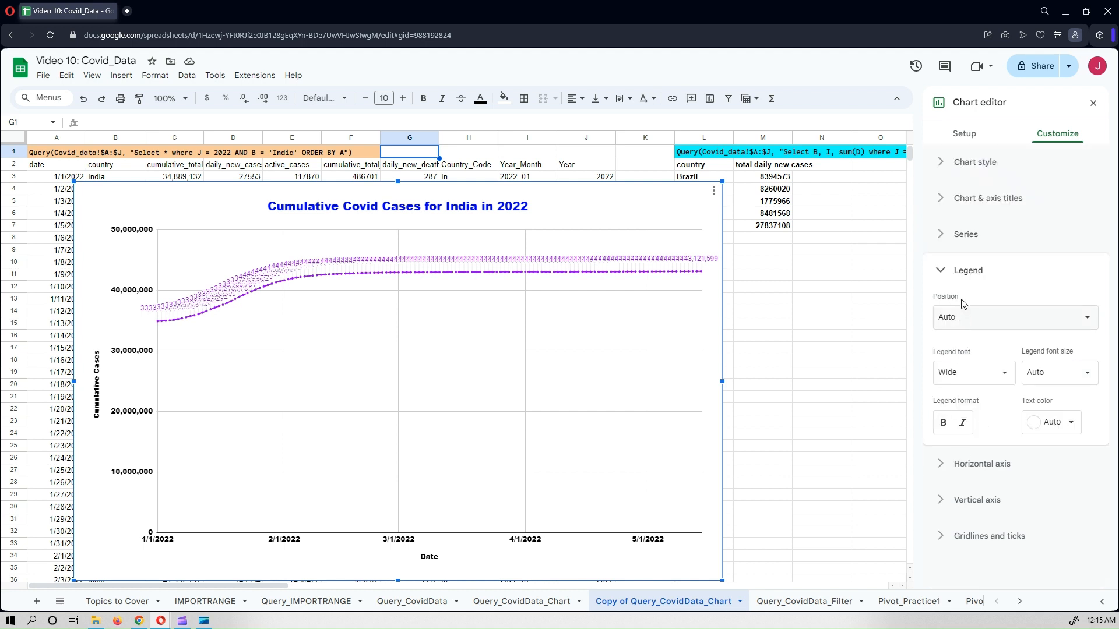
click(992, 323)
click(992, 210)
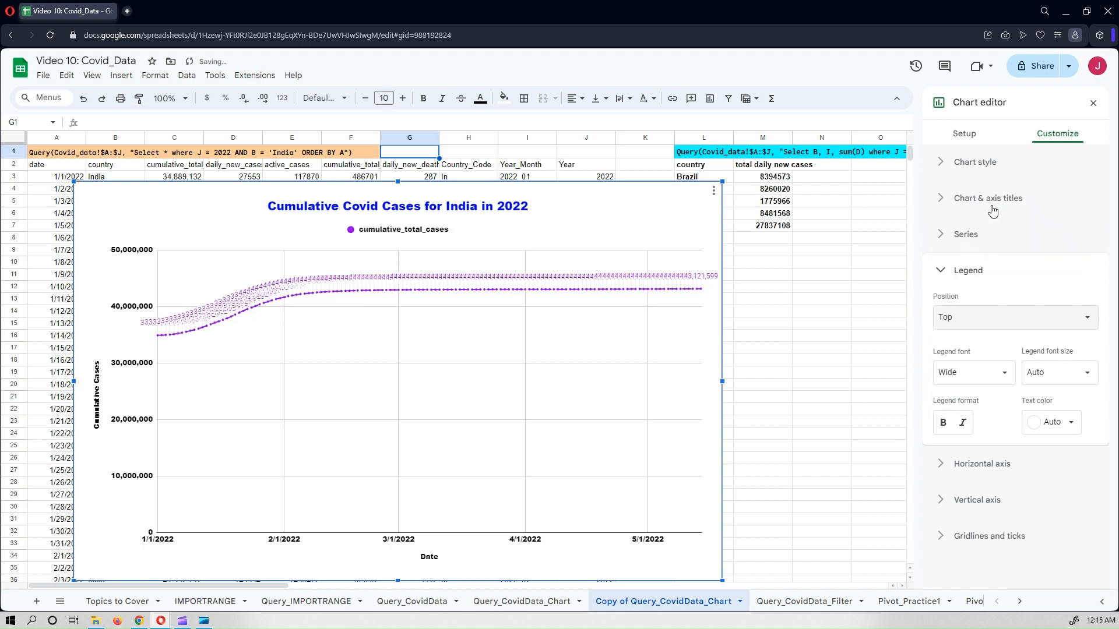
click(976, 320)
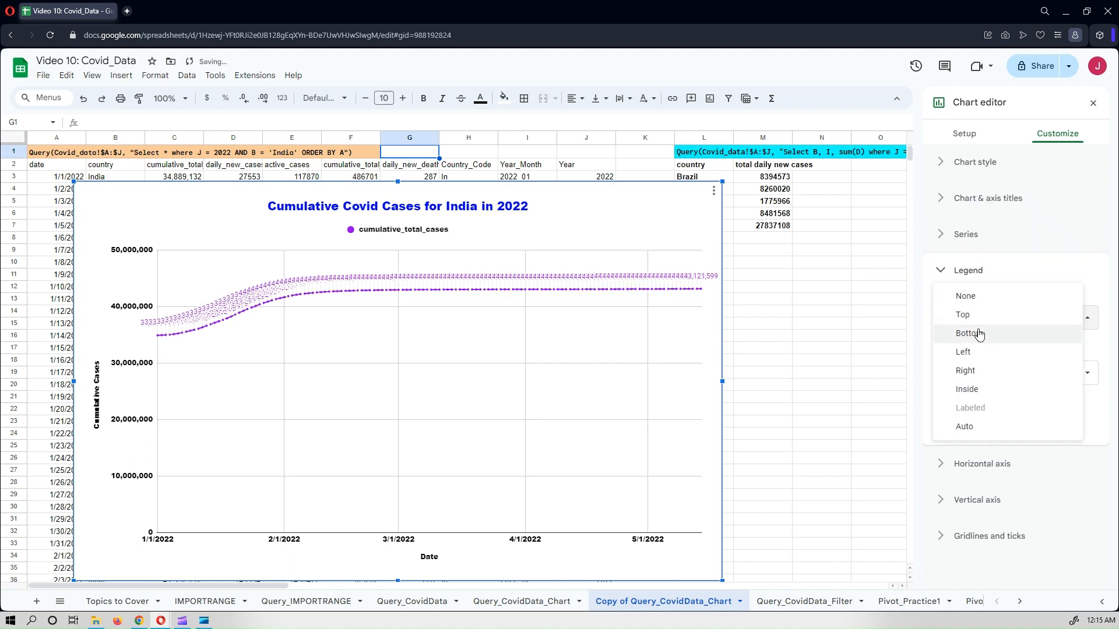
click(979, 332)
click(984, 318)
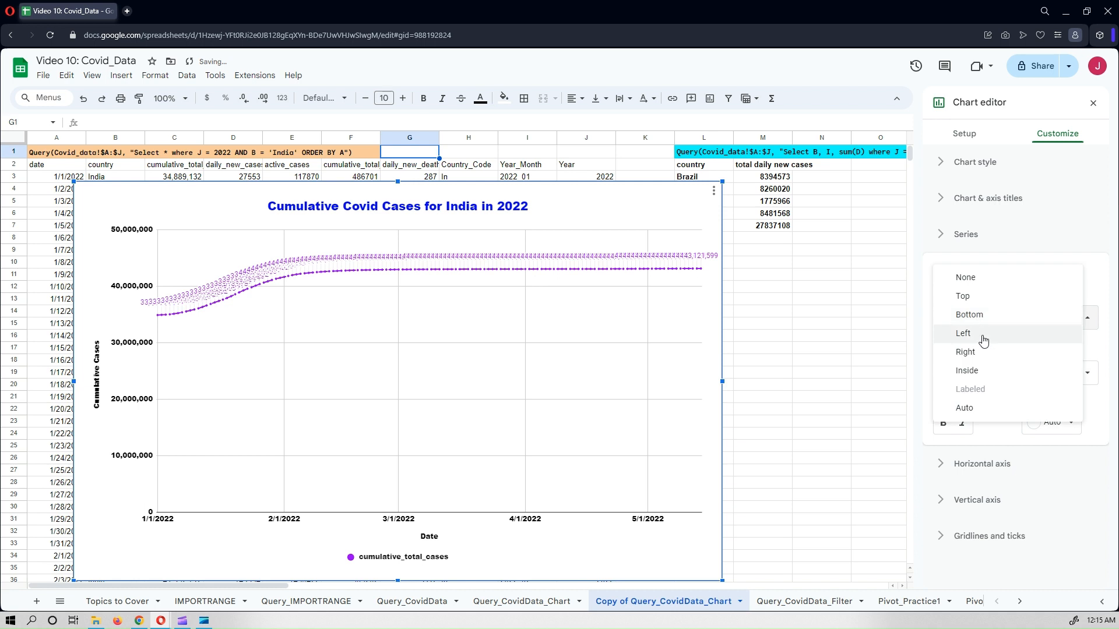
click(985, 333)
click(989, 319)
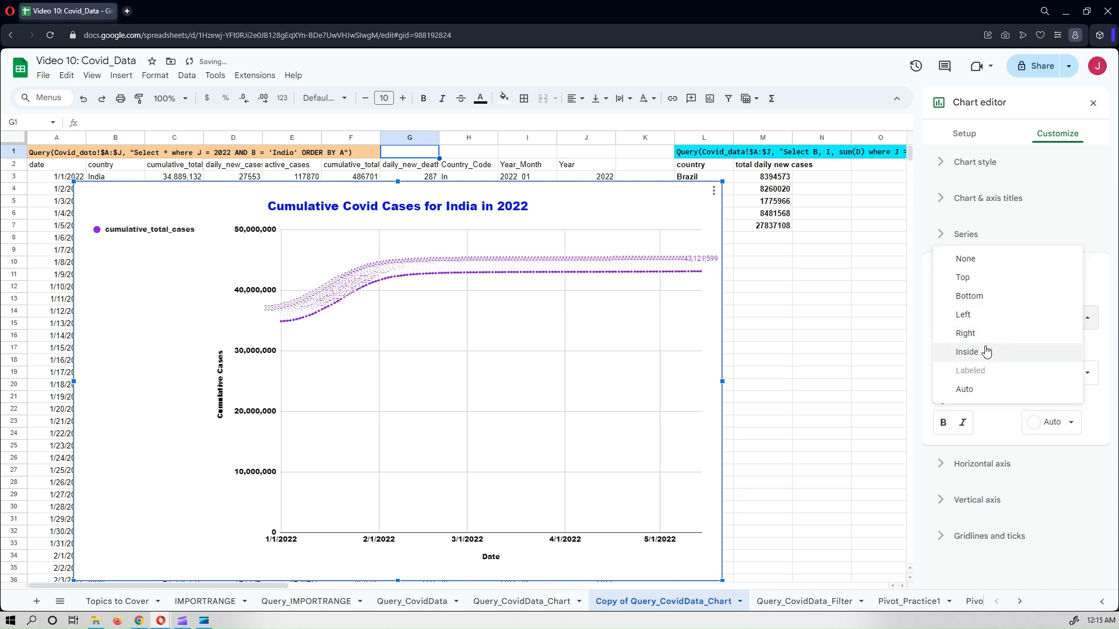
click(987, 333)
click(996, 324)
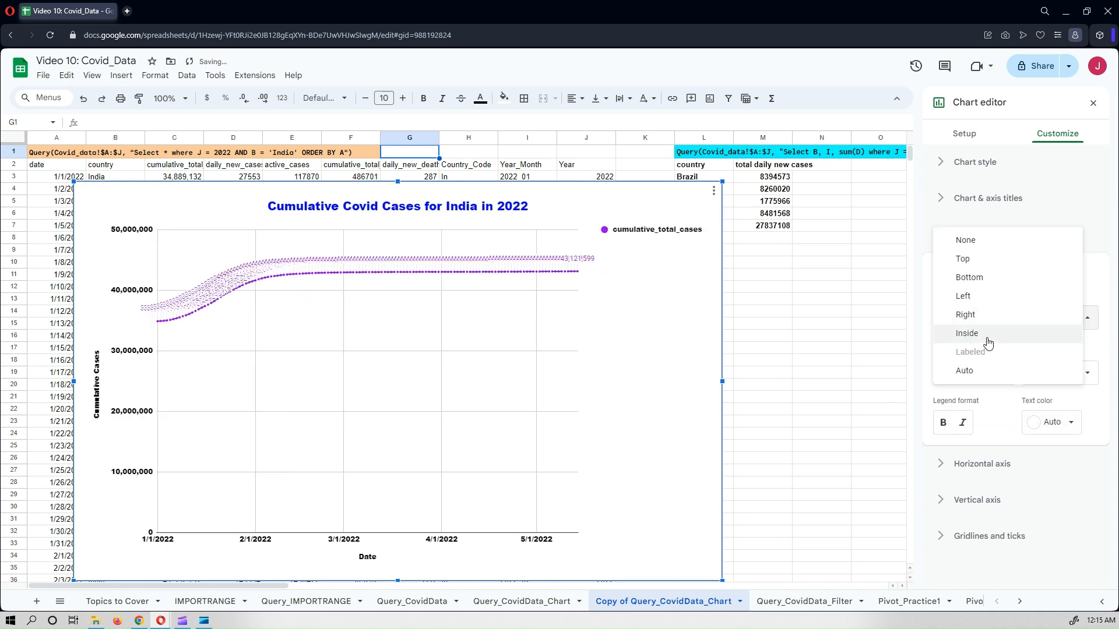
click(995, 333)
click(997, 319)
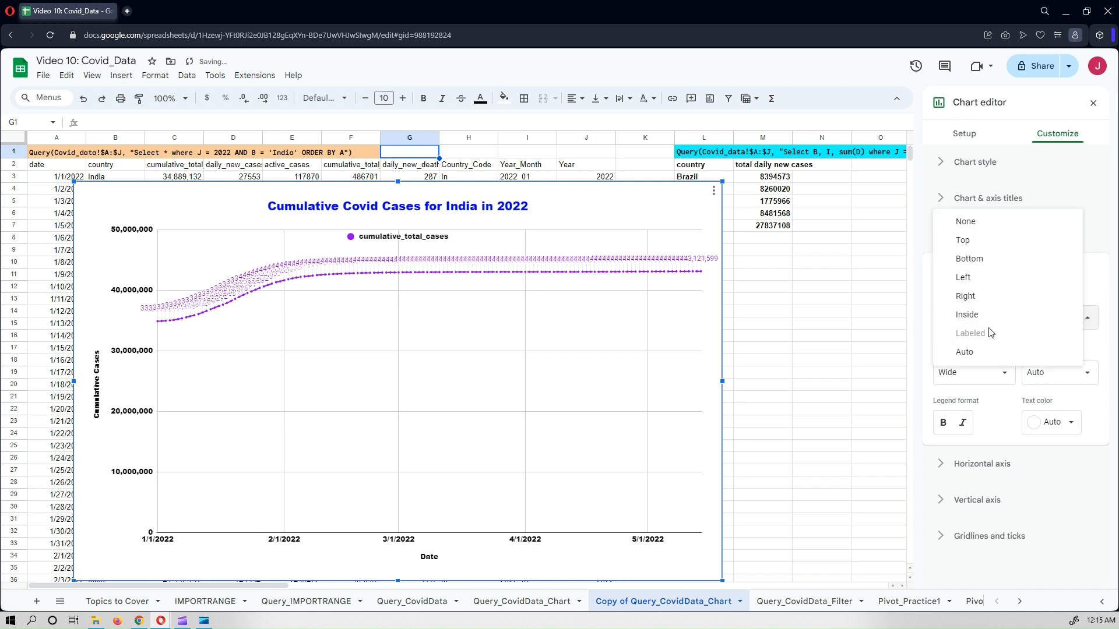
click(982, 352)
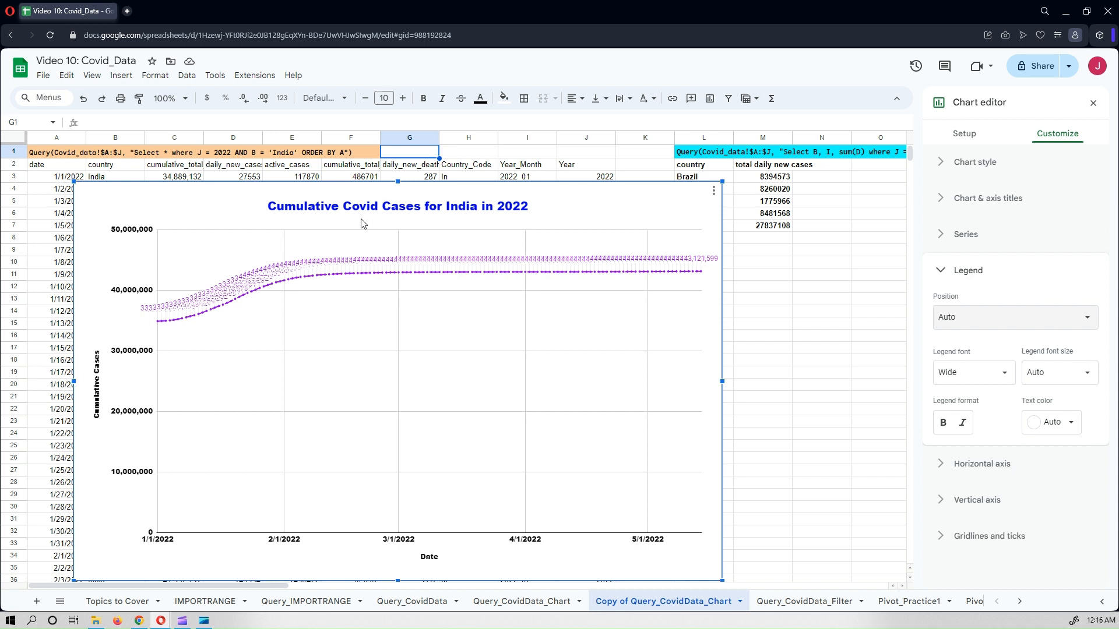
click(975, 378)
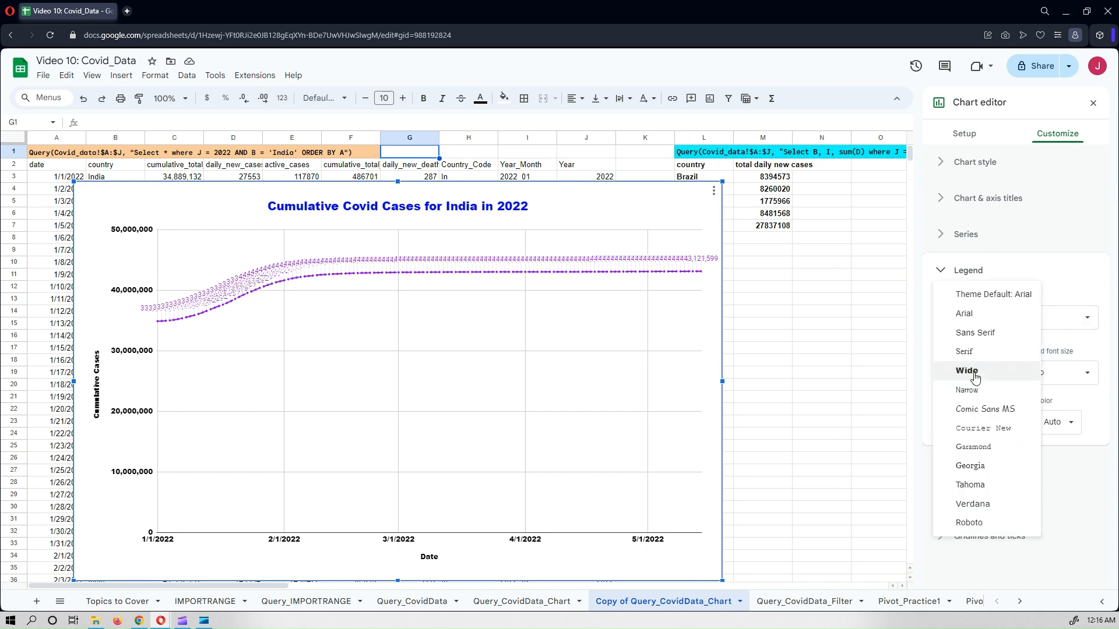
click(921, 331)
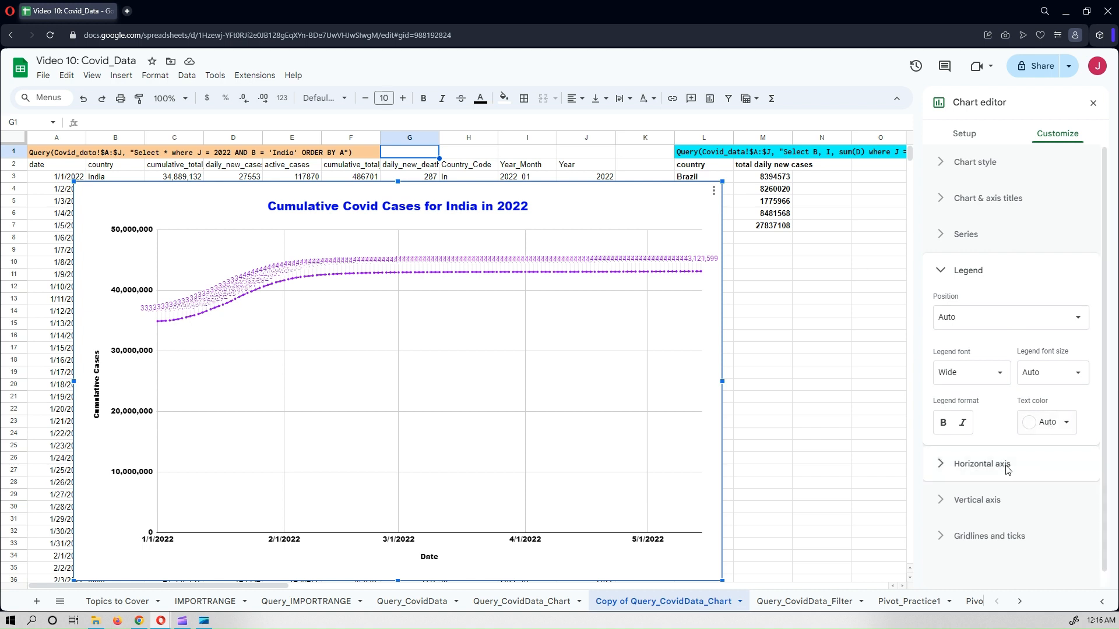
Step: Compare the chart's horizontal axis with the last date in column A and return to the top of the sheet
click(982, 464)
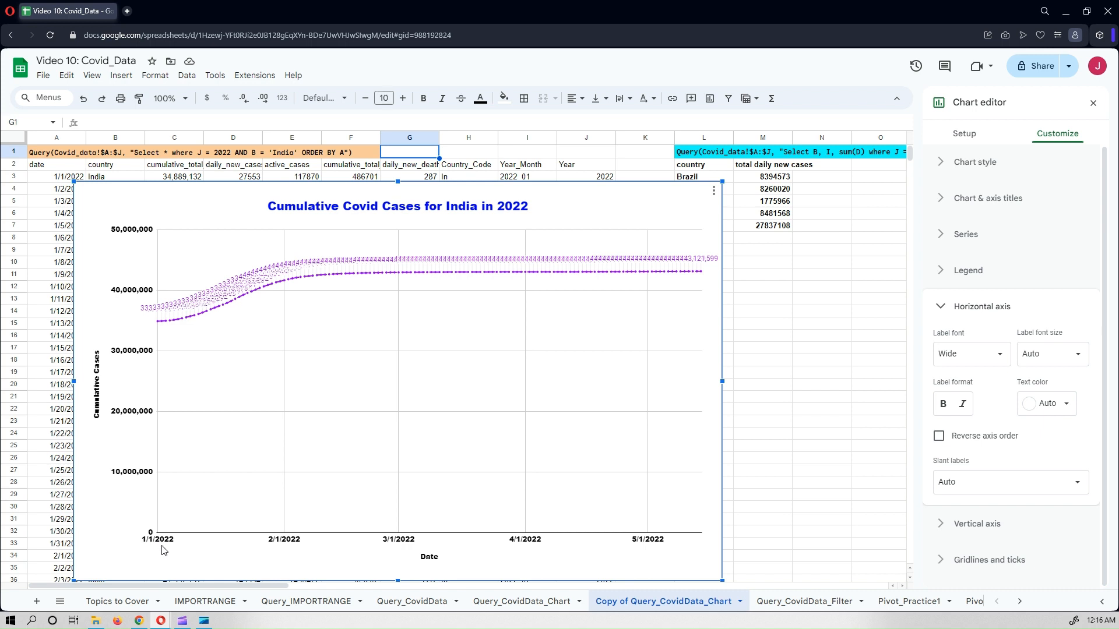
click(48, 474)
key(ctrl+Down)
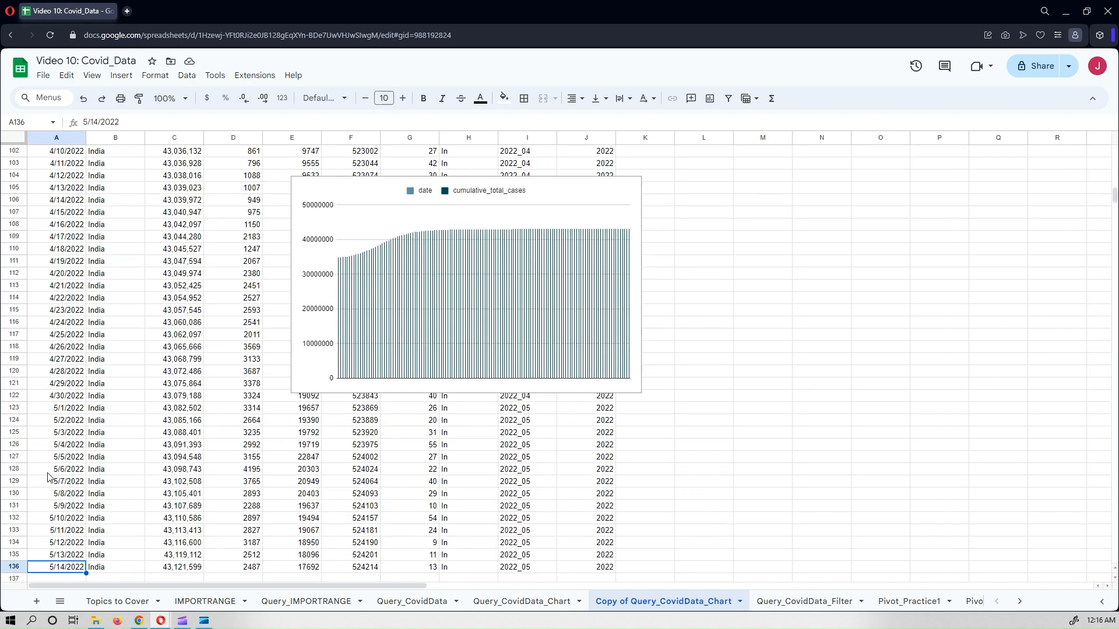
key(ctrl+Up)
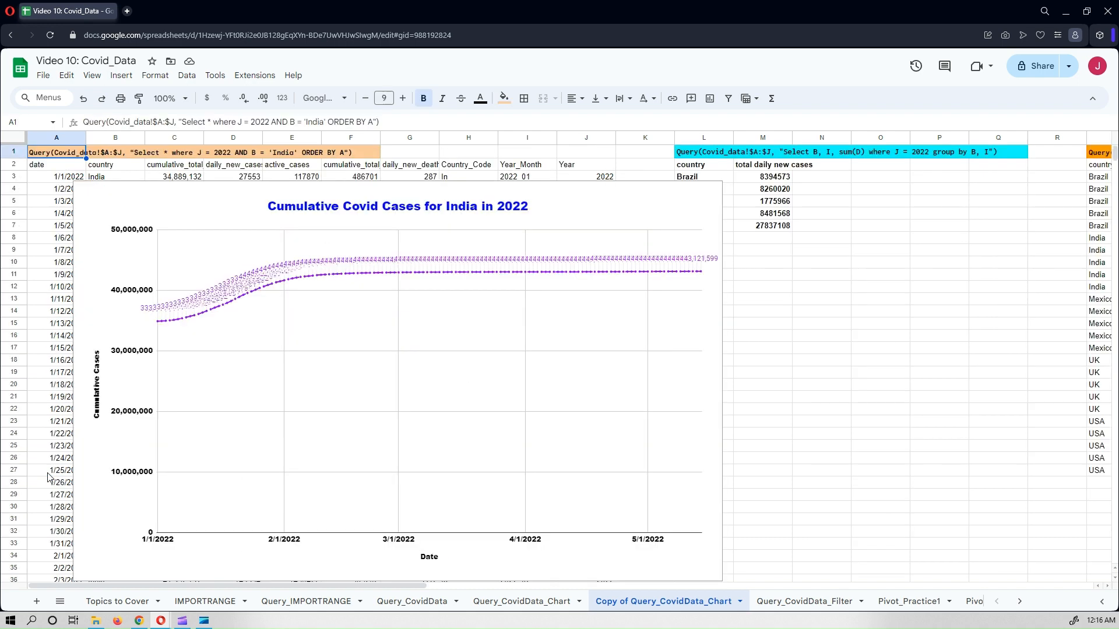
Step: Reopen the India line chart for editing and reverse the order of its horizontal axis
click(687, 213)
click(714, 190)
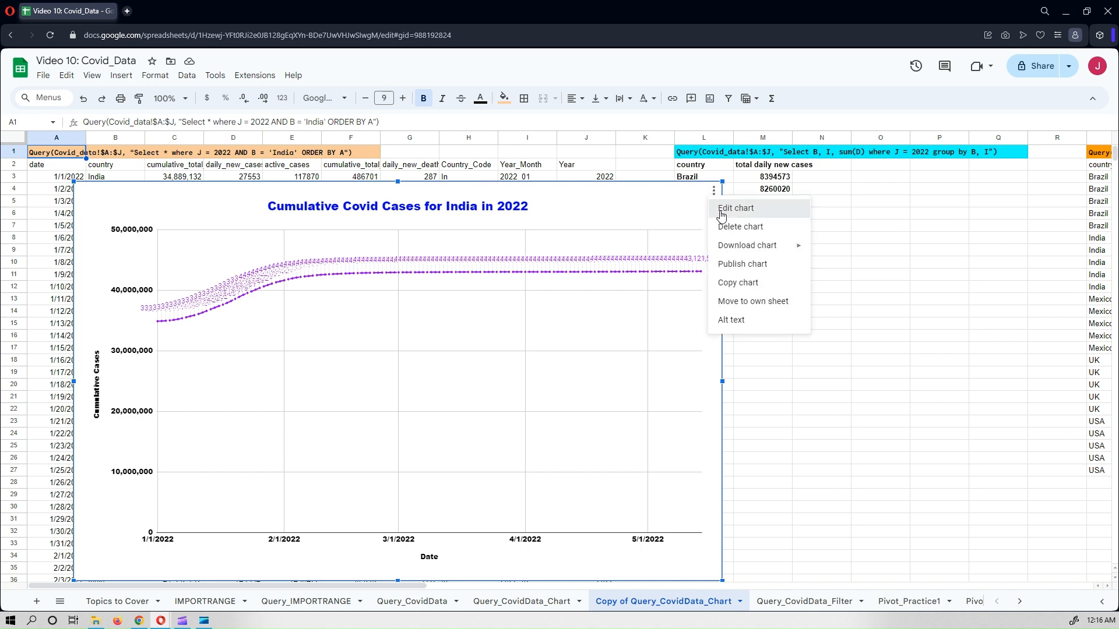
click(720, 210)
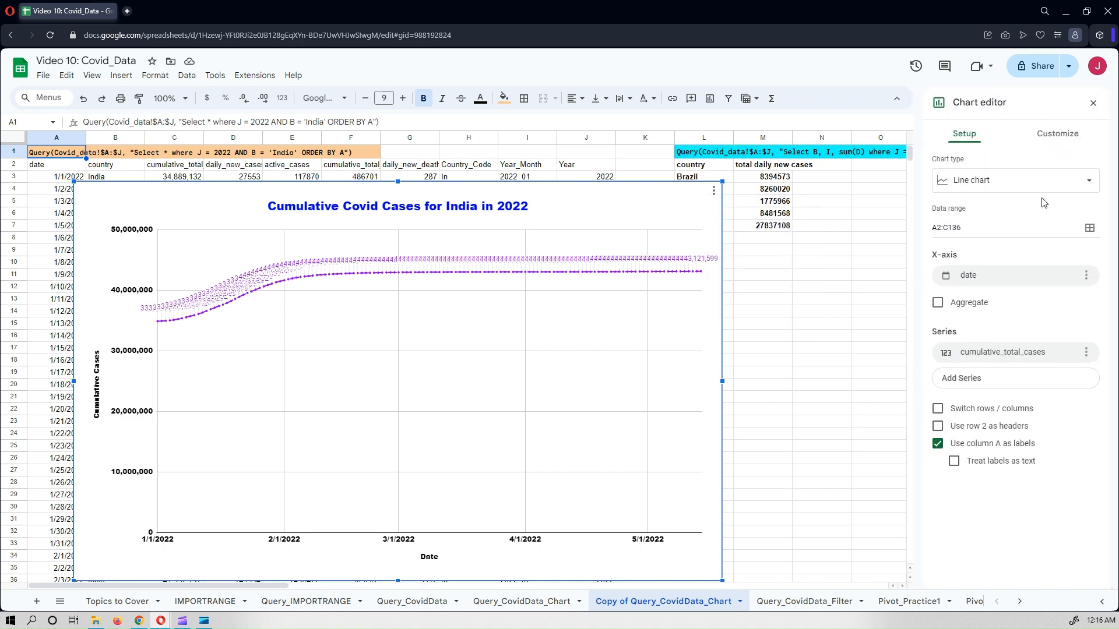
click(1061, 145)
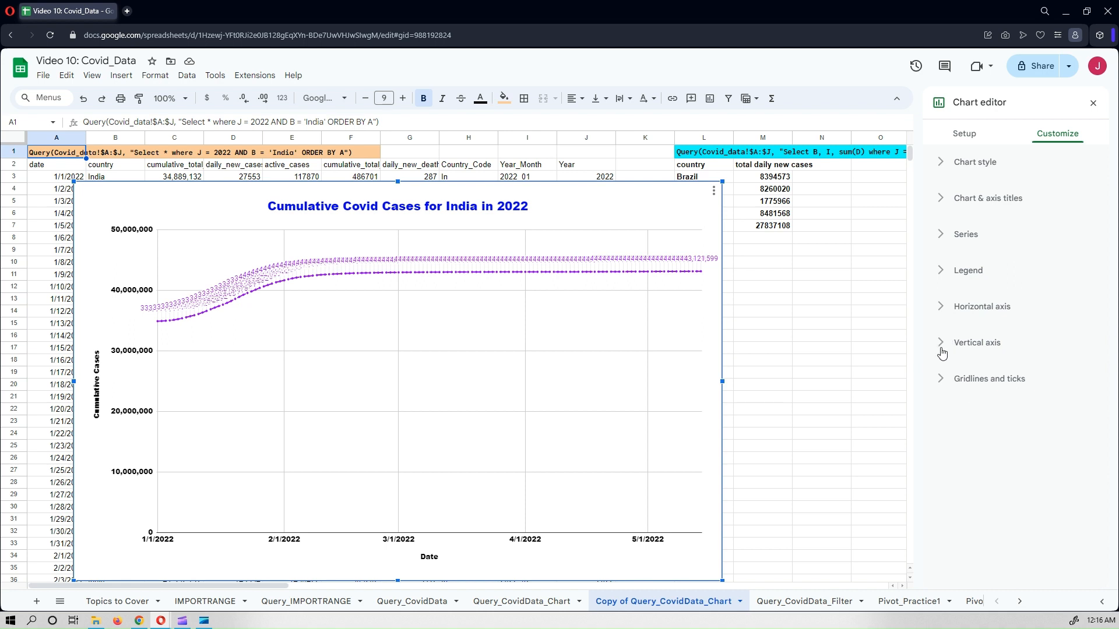
click(940, 306)
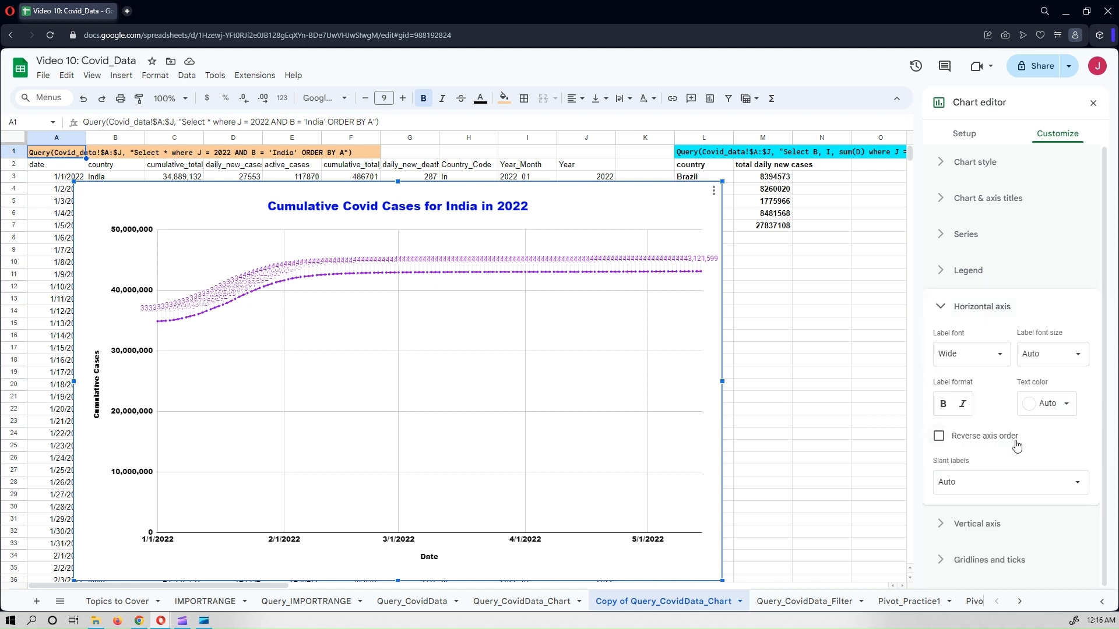
click(938, 437)
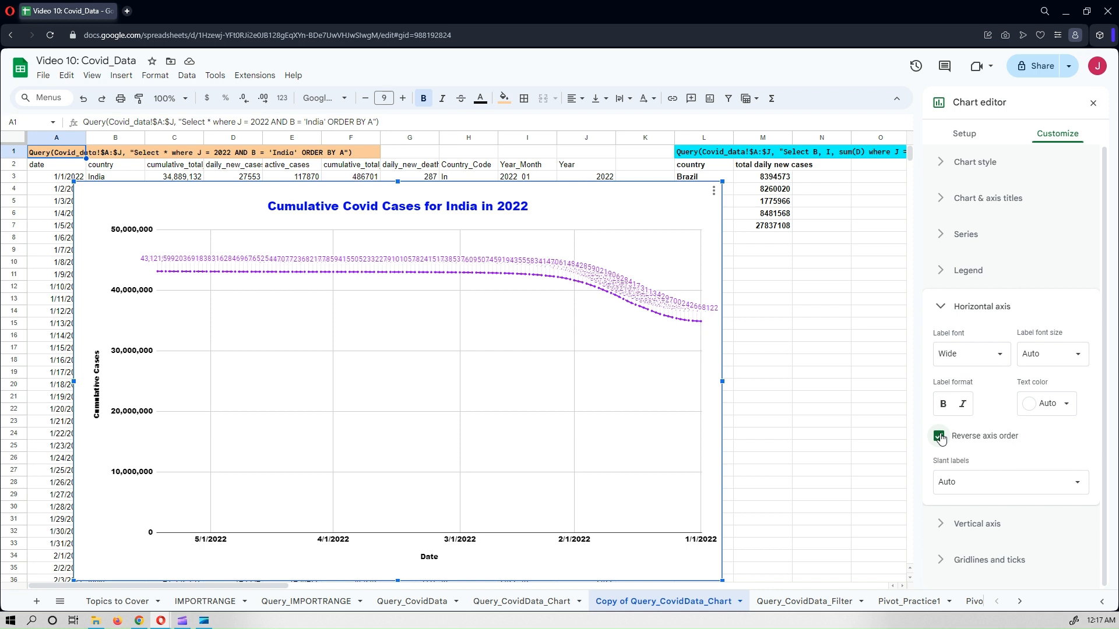
Step: Try slants of 30° and 90° for the horizontal axis labels and settle on 60°
click(964, 481)
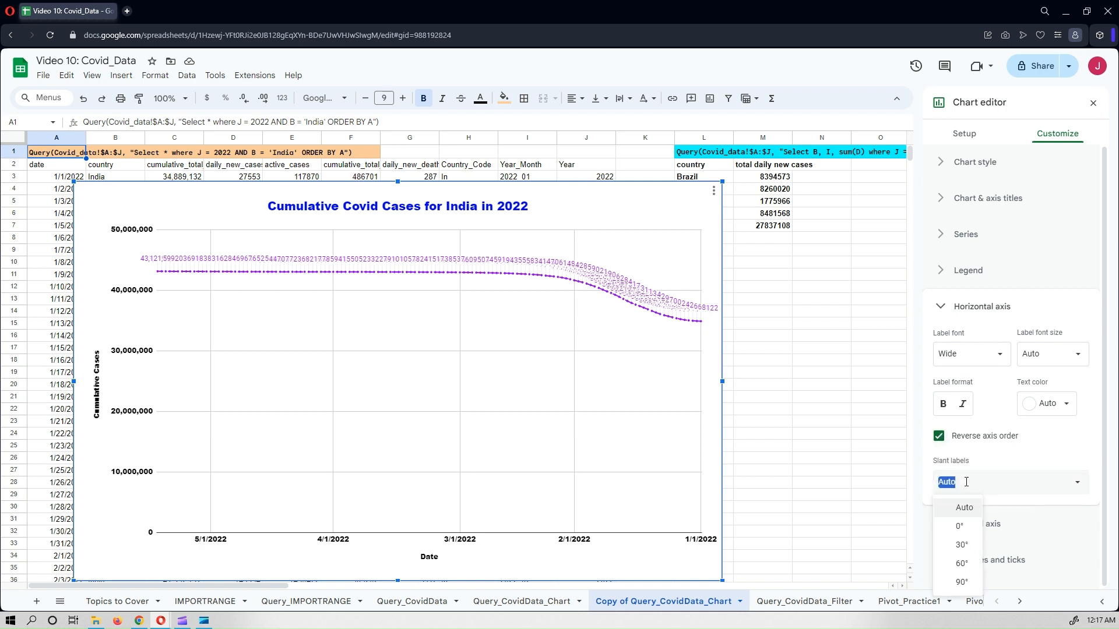
click(962, 545)
click(980, 494)
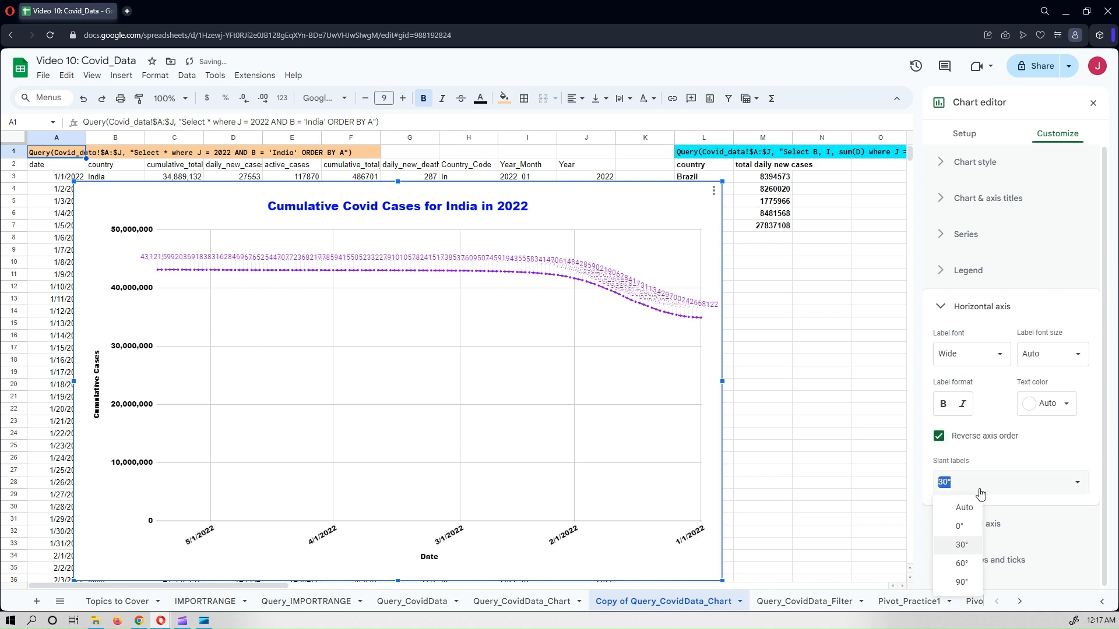
click(961, 582)
click(961, 482)
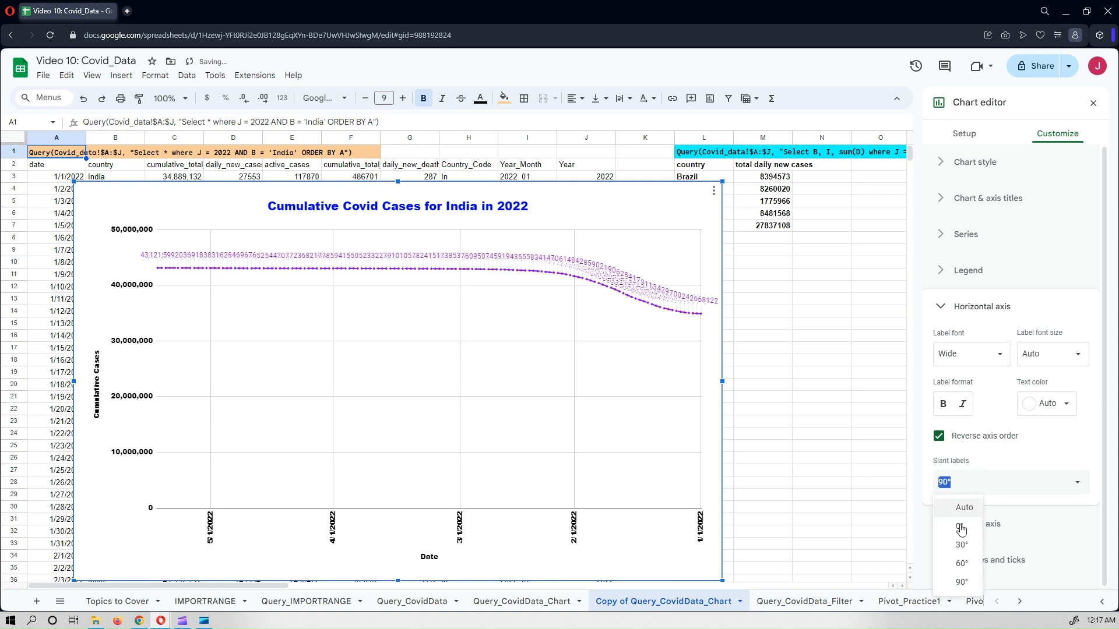
click(961, 563)
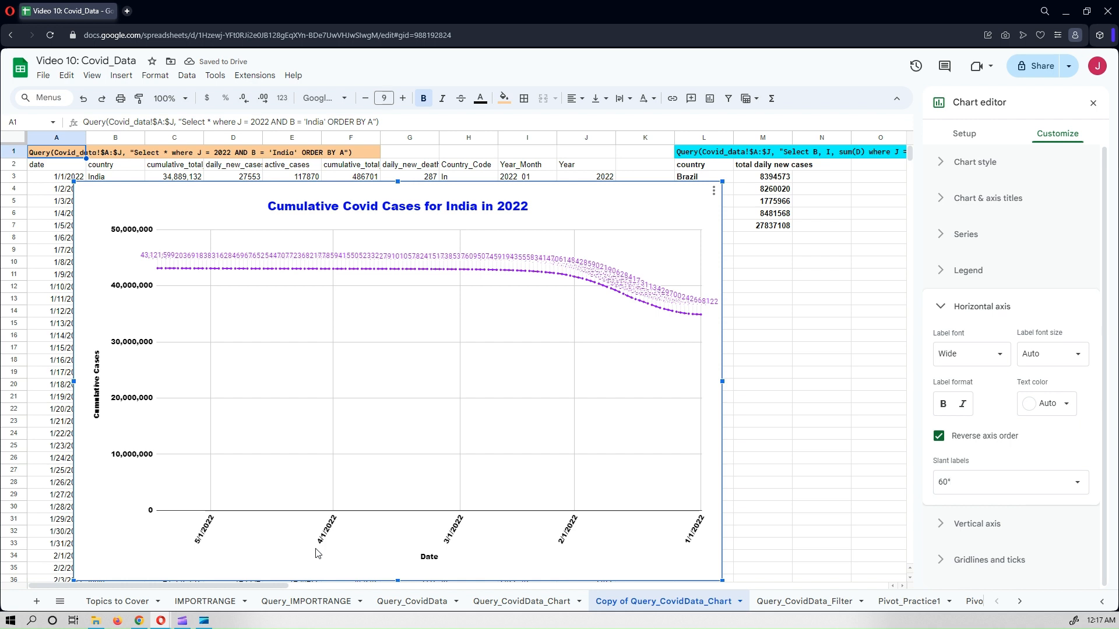
Step: Try the 90° label slant on the horizontal axis once more and set it back to 60°
click(1049, 481)
click(954, 583)
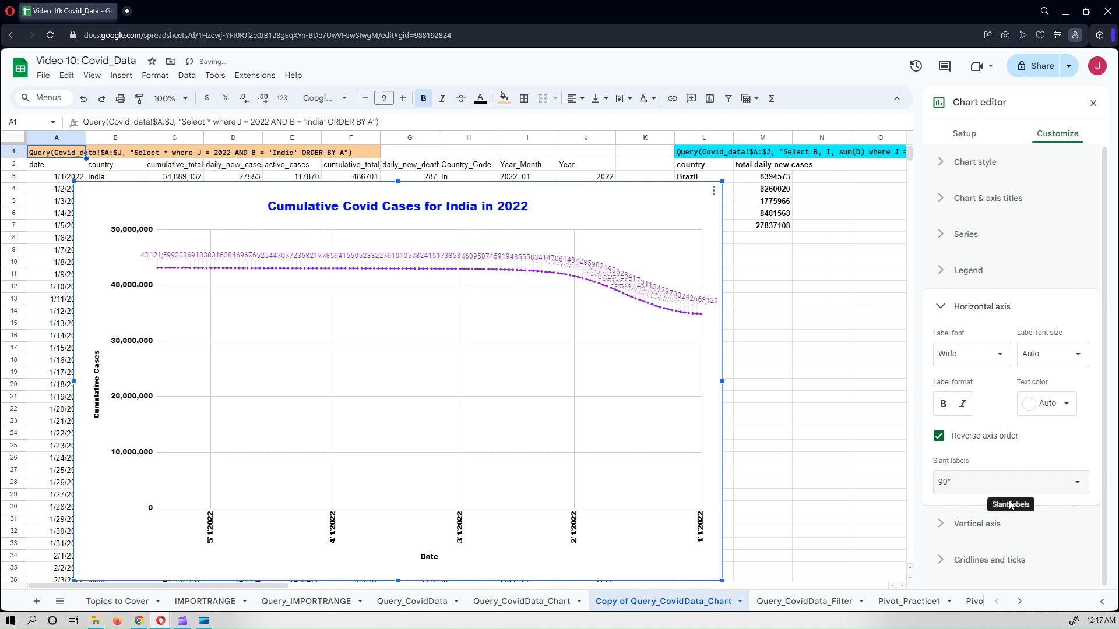
click(1009, 489)
click(961, 562)
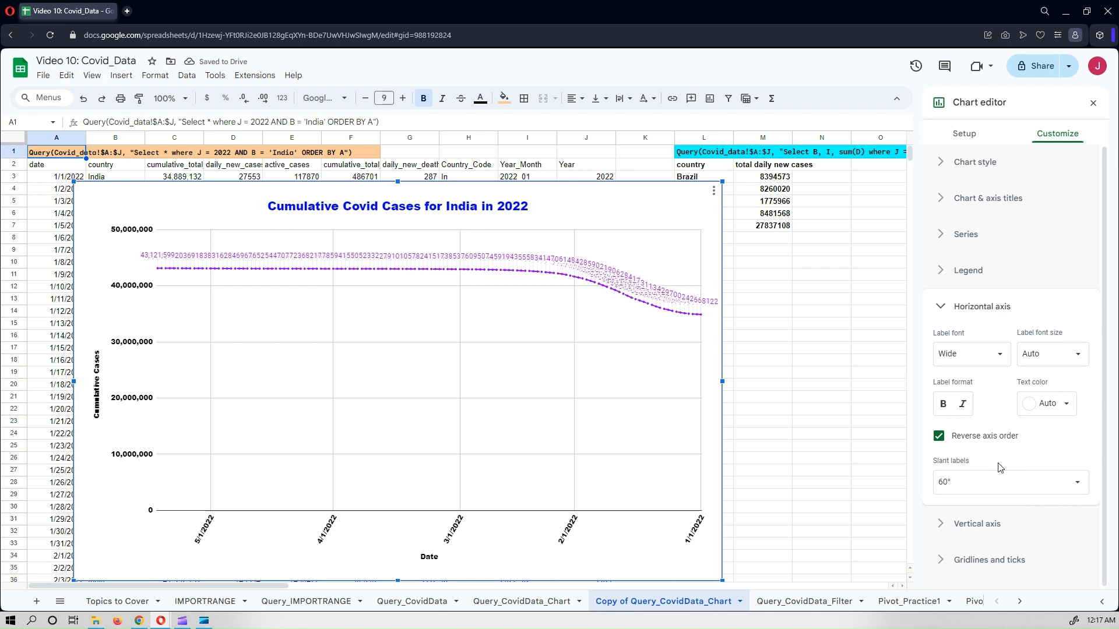
Step: Turn off the reversed order of the horizontal axis and open the series settings
click(939, 440)
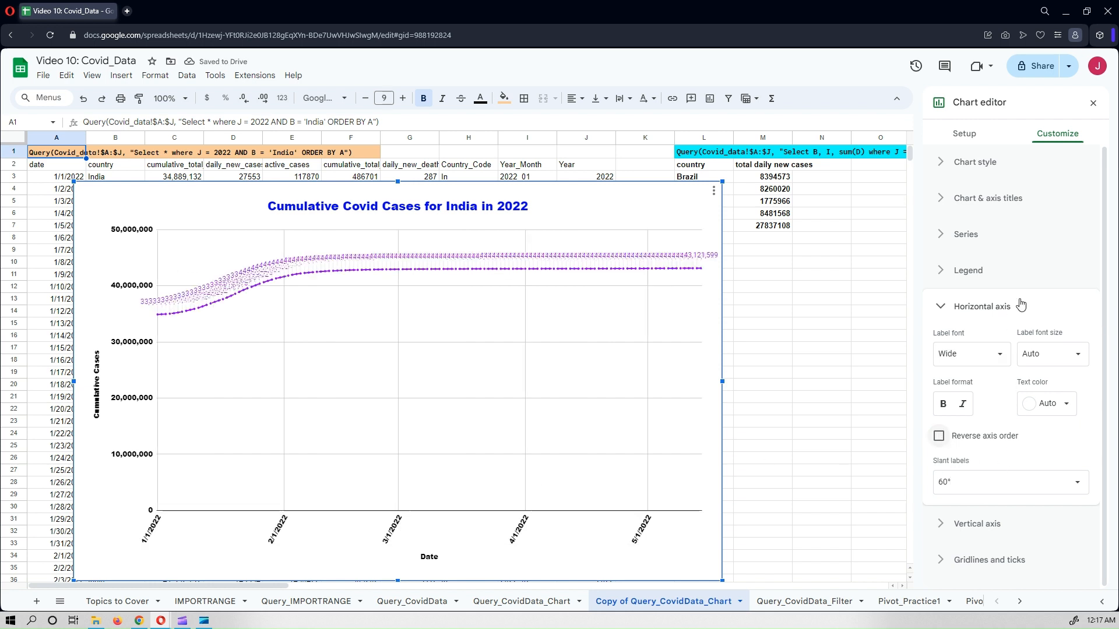
click(940, 307)
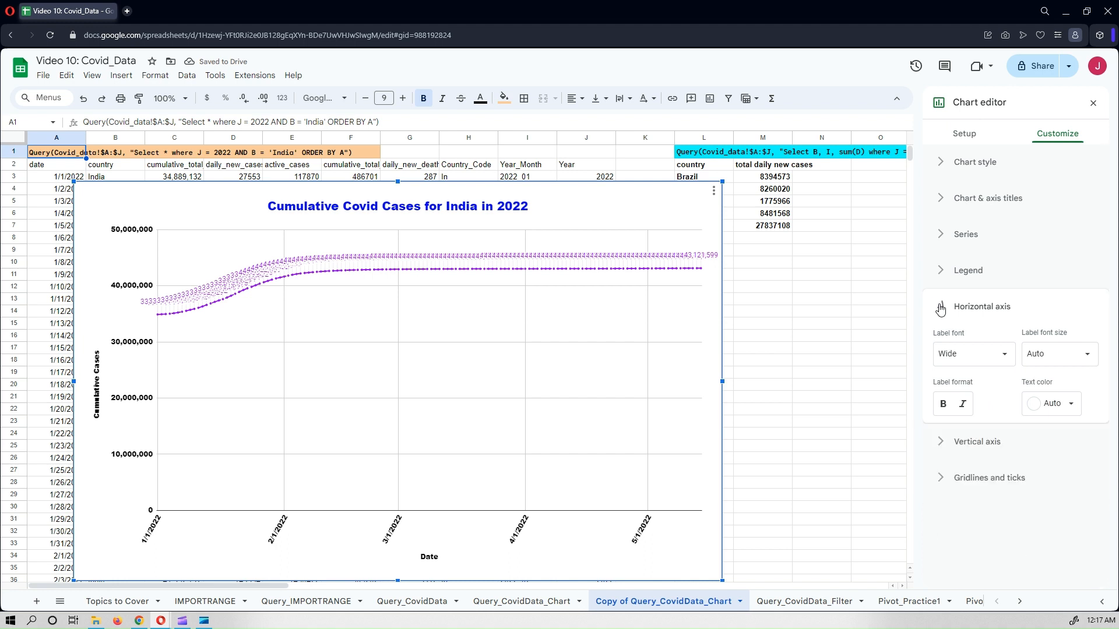
click(942, 238)
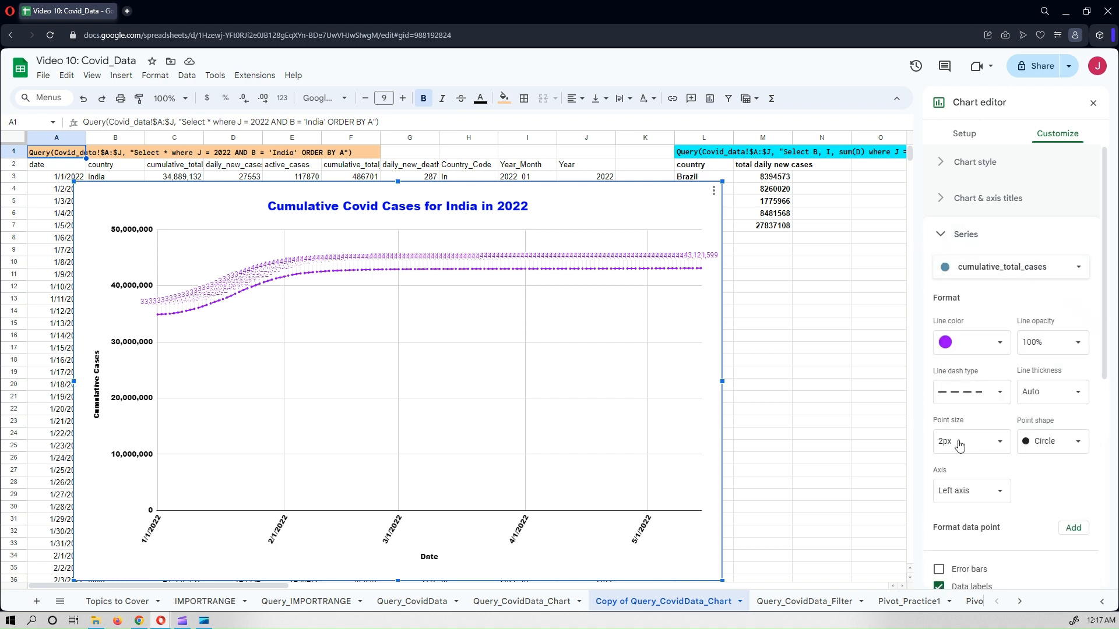
Step: Remove the data labels from the cumulative_total_cases series and recolor its line dark red
scroll(1002, 506, down, 3)
click(939, 411)
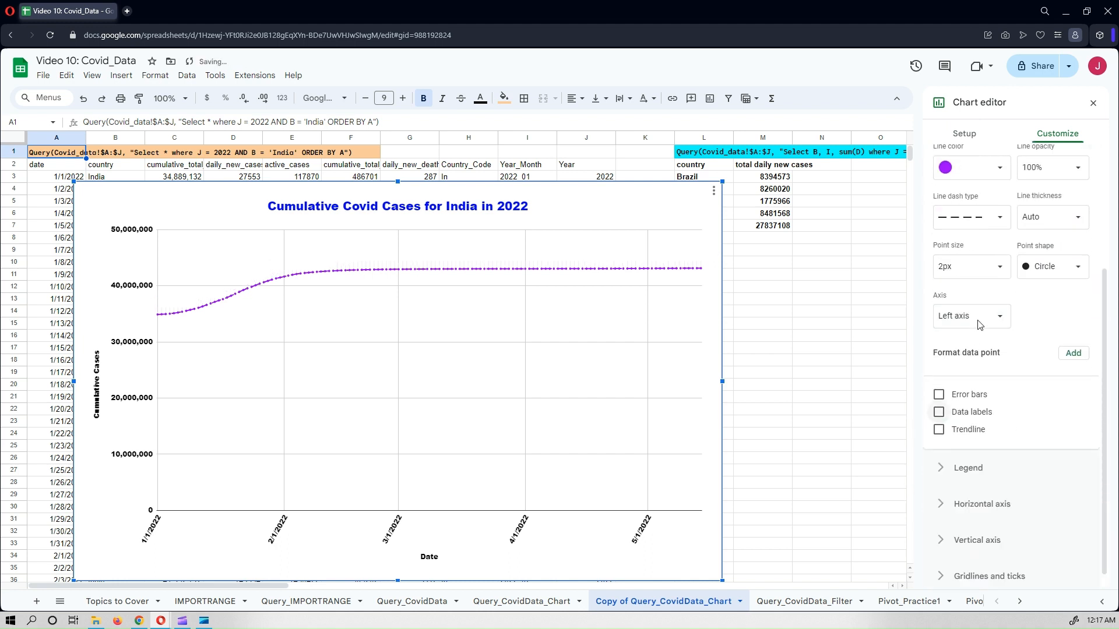
scroll(1002, 317, up, 3)
click(969, 342)
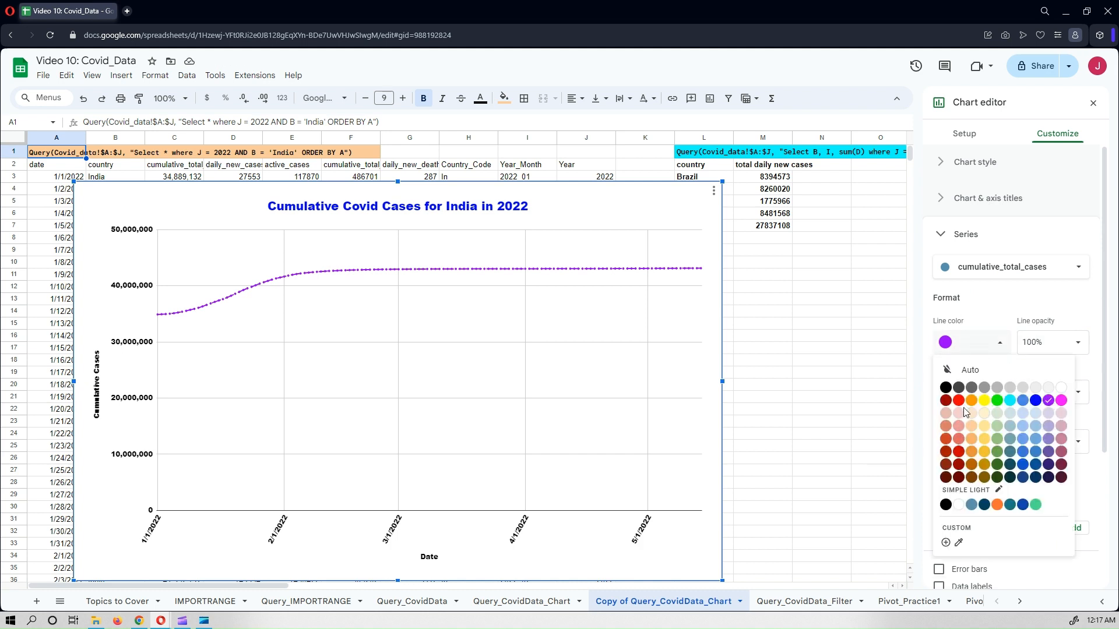
click(959, 465)
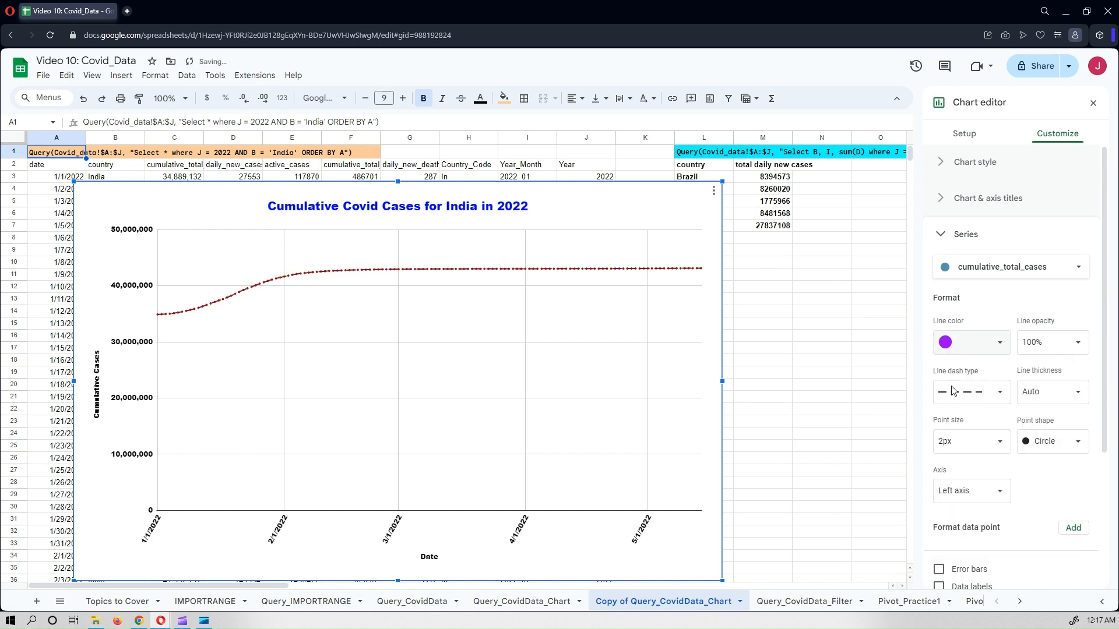
click(940, 235)
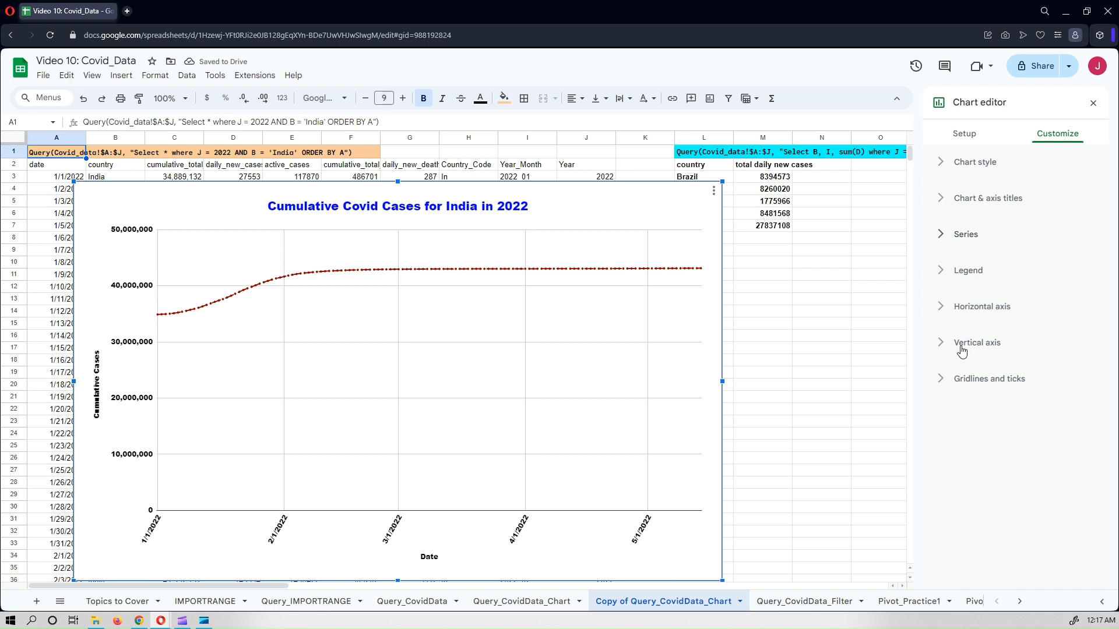
Step: Set the vertical axis minimum to 30000000 and the maximum to 45000000
click(961, 351)
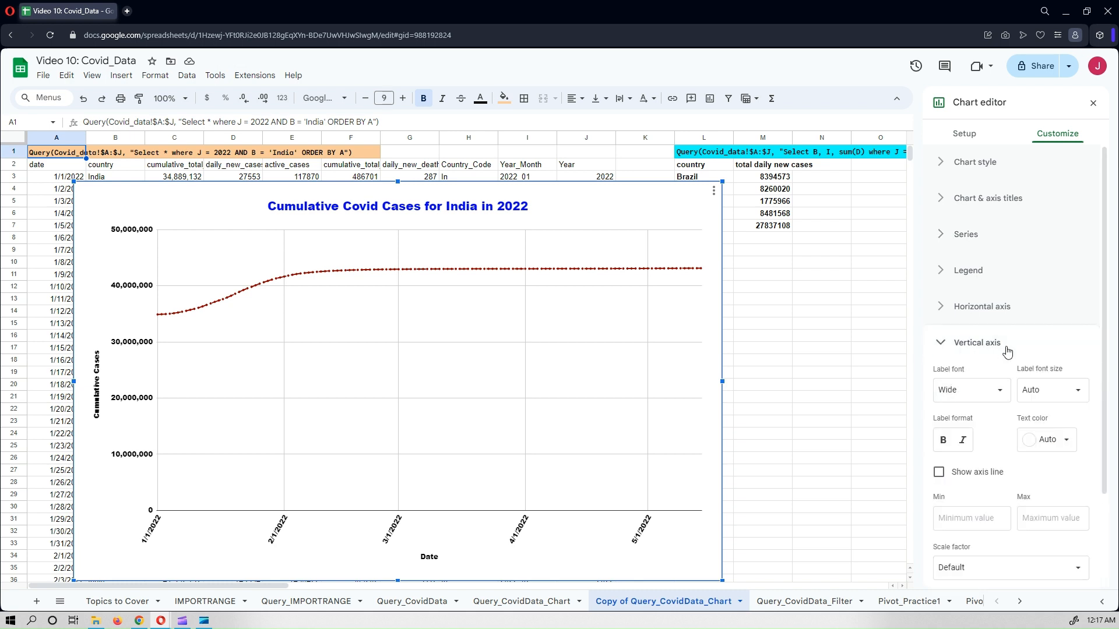
scroll(938, 371, down, 1)
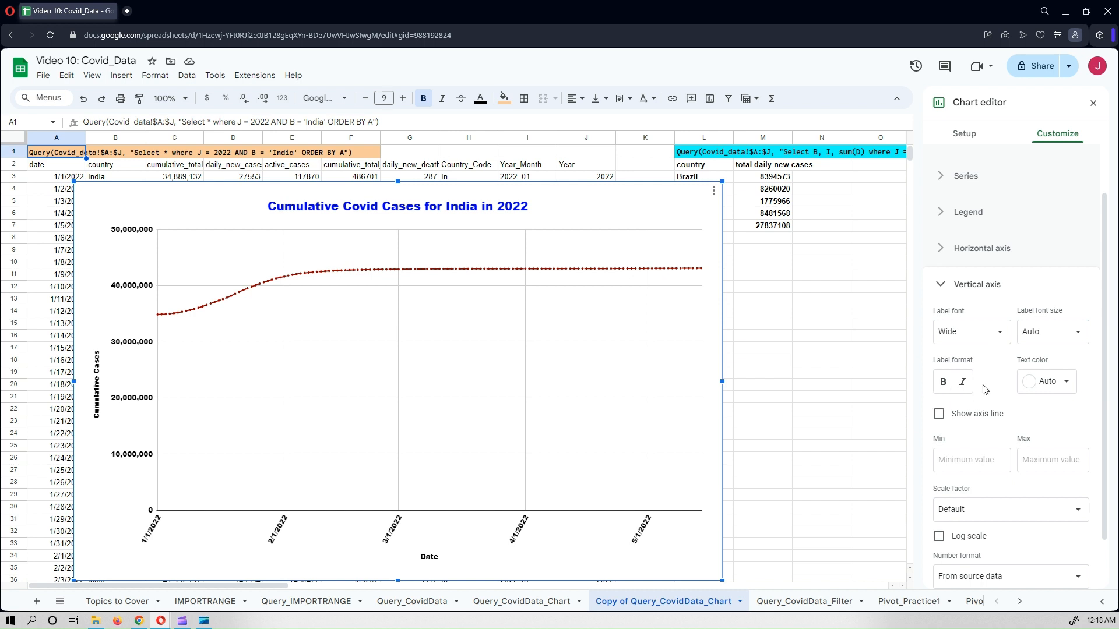
scroll(1046, 420, down, 1)
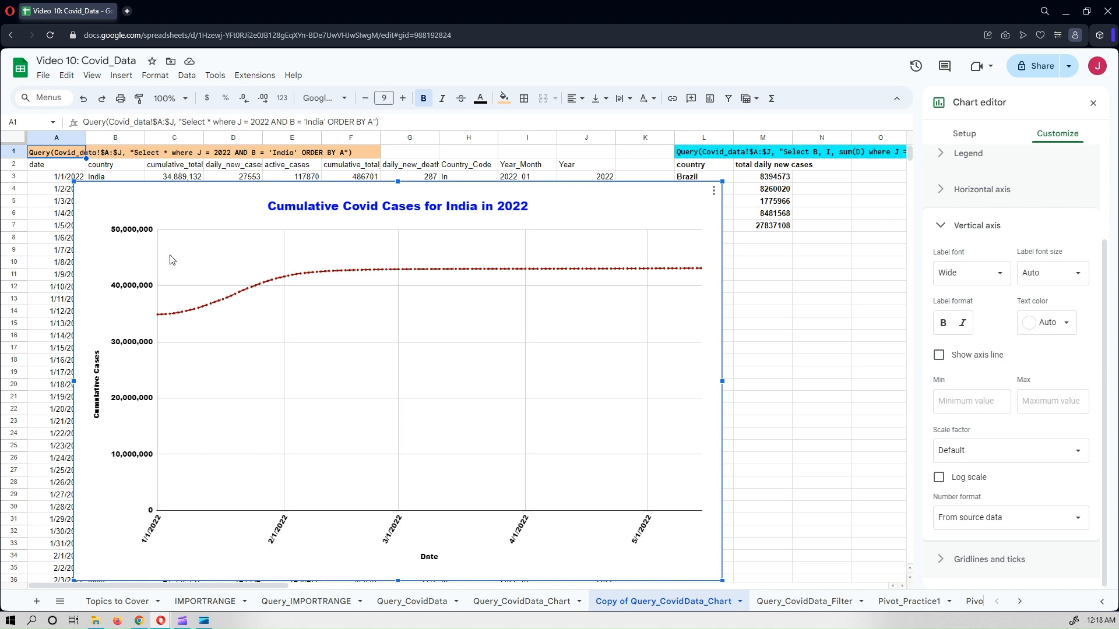
click(968, 401)
text(30000000)
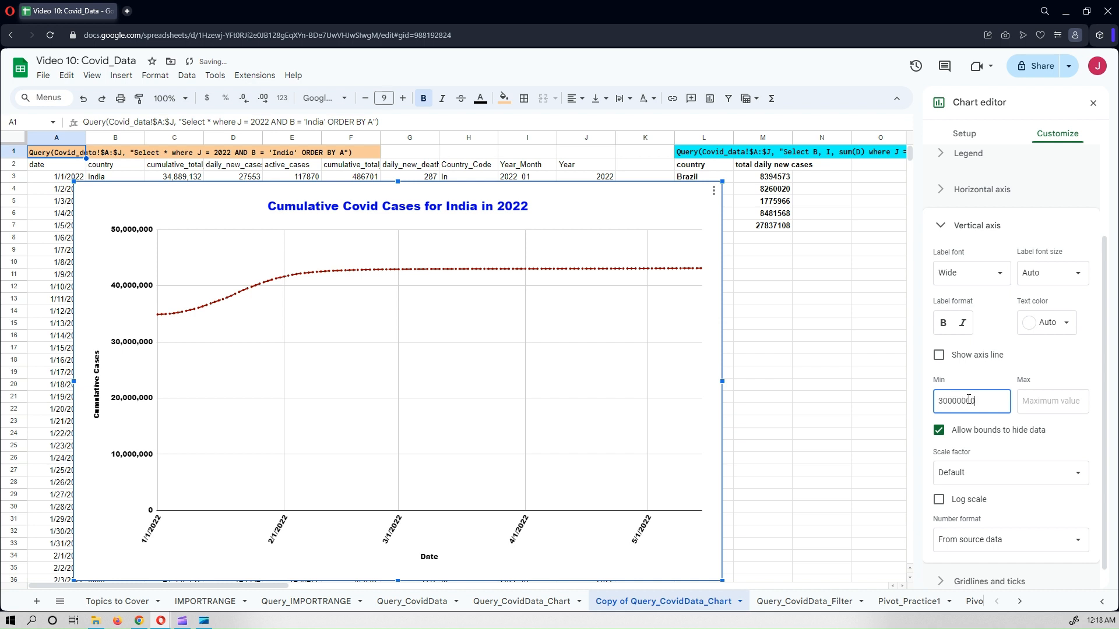
key(Tab)
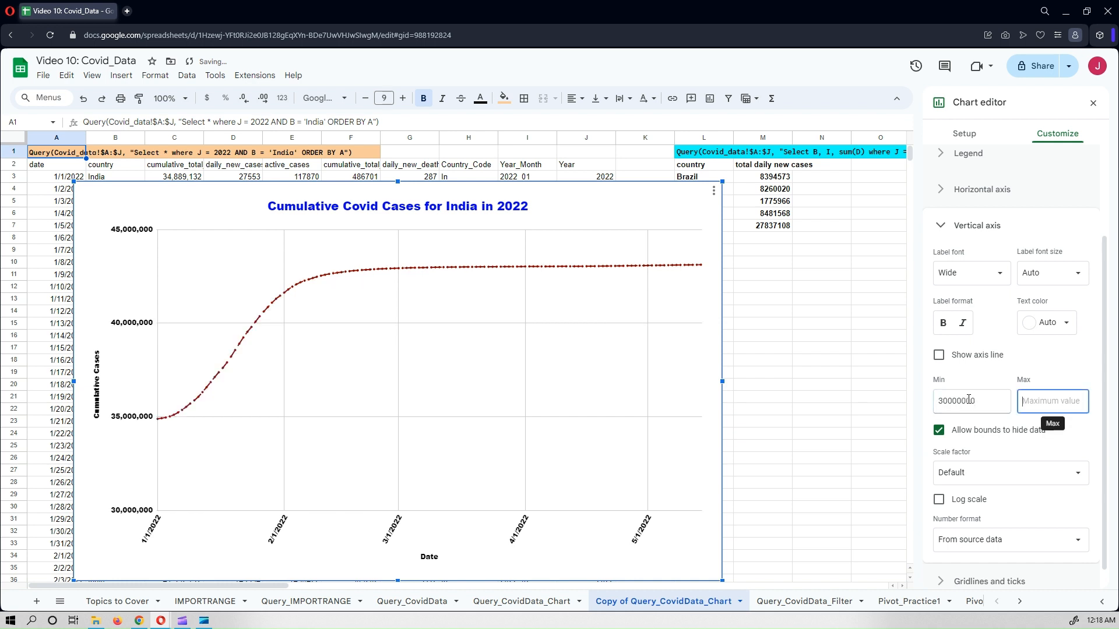
text(45000000)
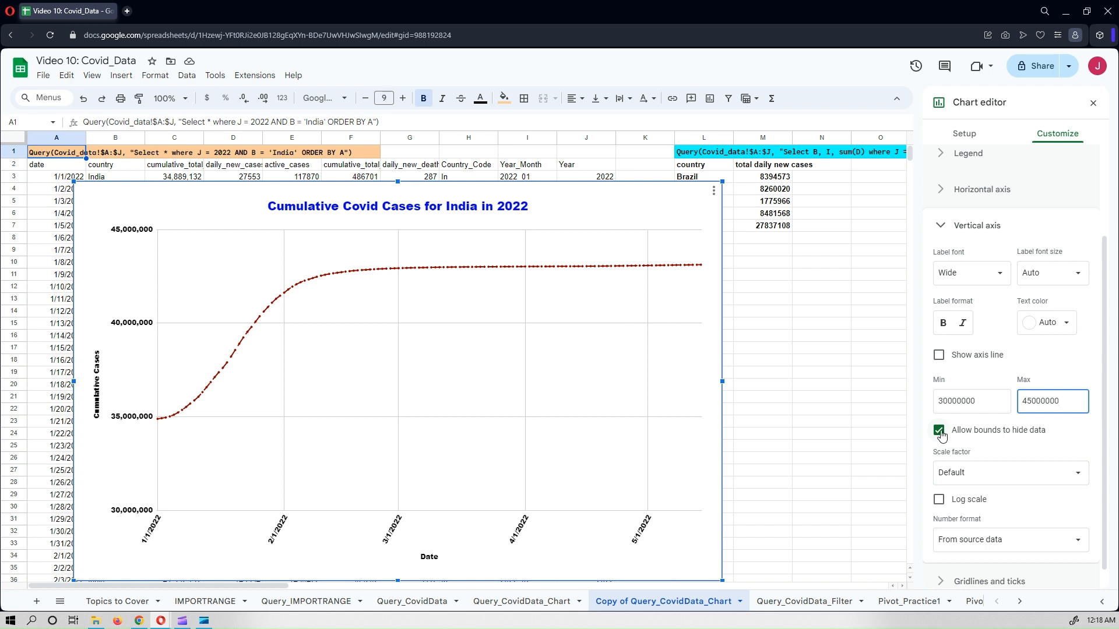
Step: Try disallowing the vertical axis bounds from hiding data, and allow it again
click(939, 431)
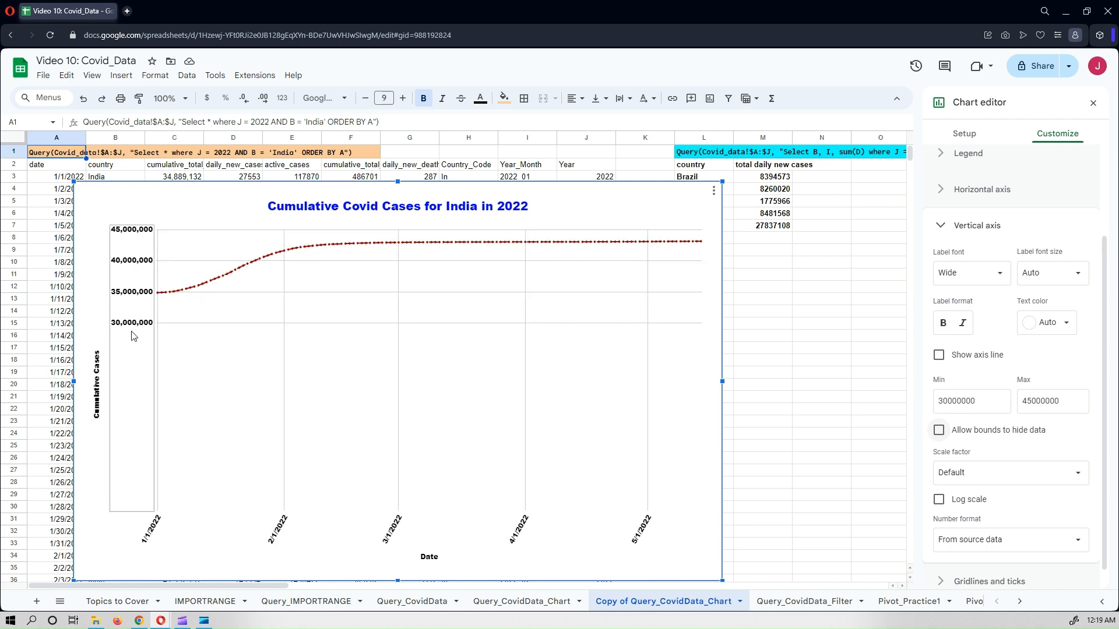
click(939, 432)
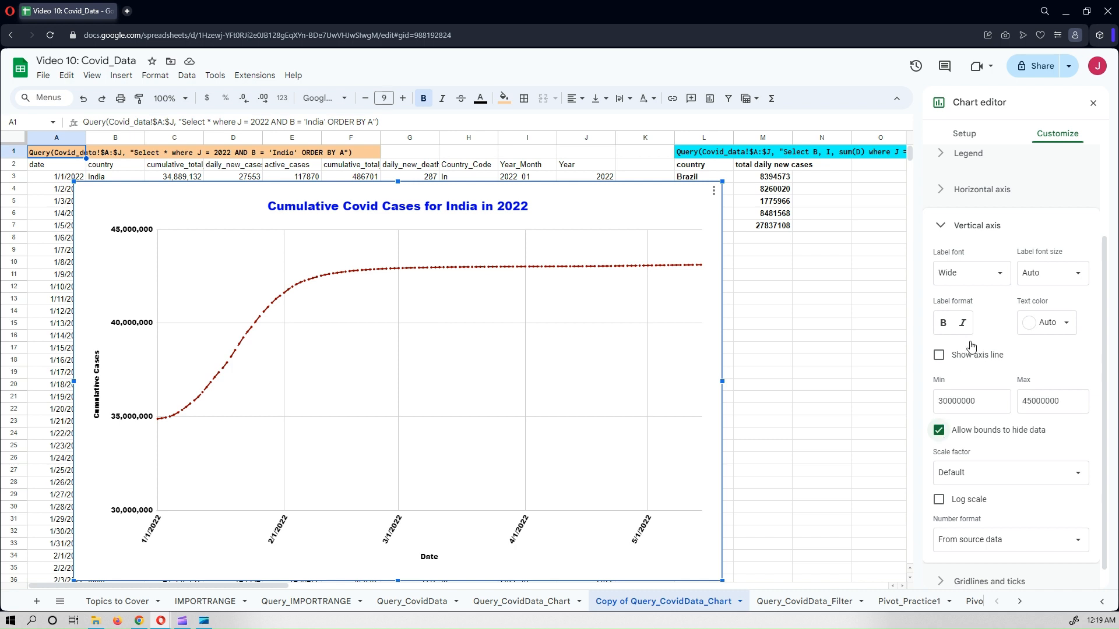
scroll(1001, 355, down, 1)
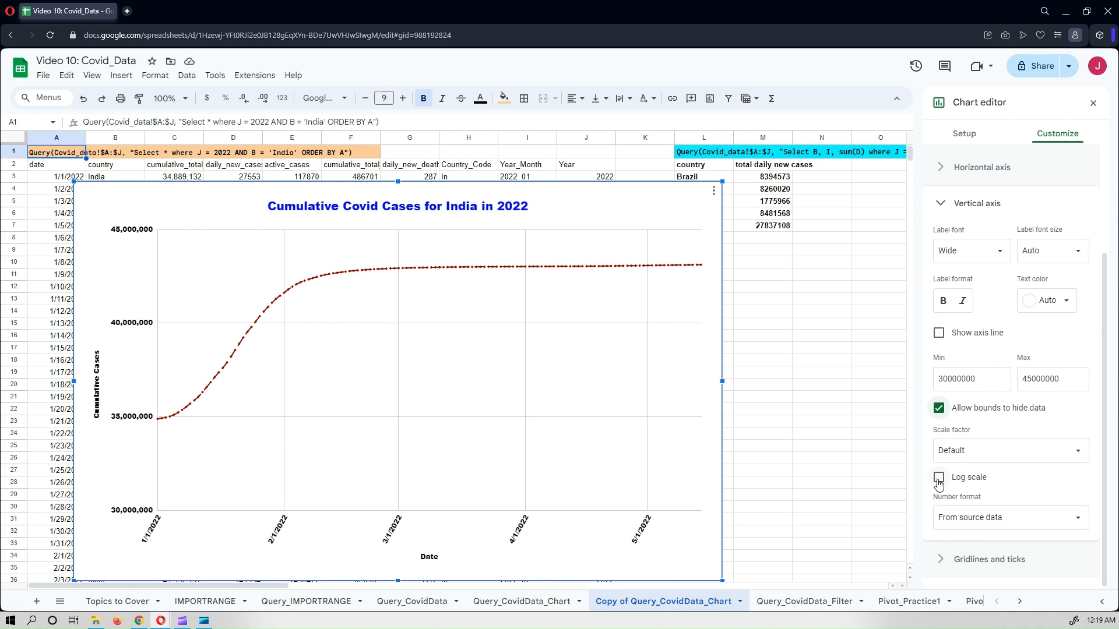
Step: Clear the minimum and maximum values of the vertical axis and close the axis settings
double_click(964, 380)
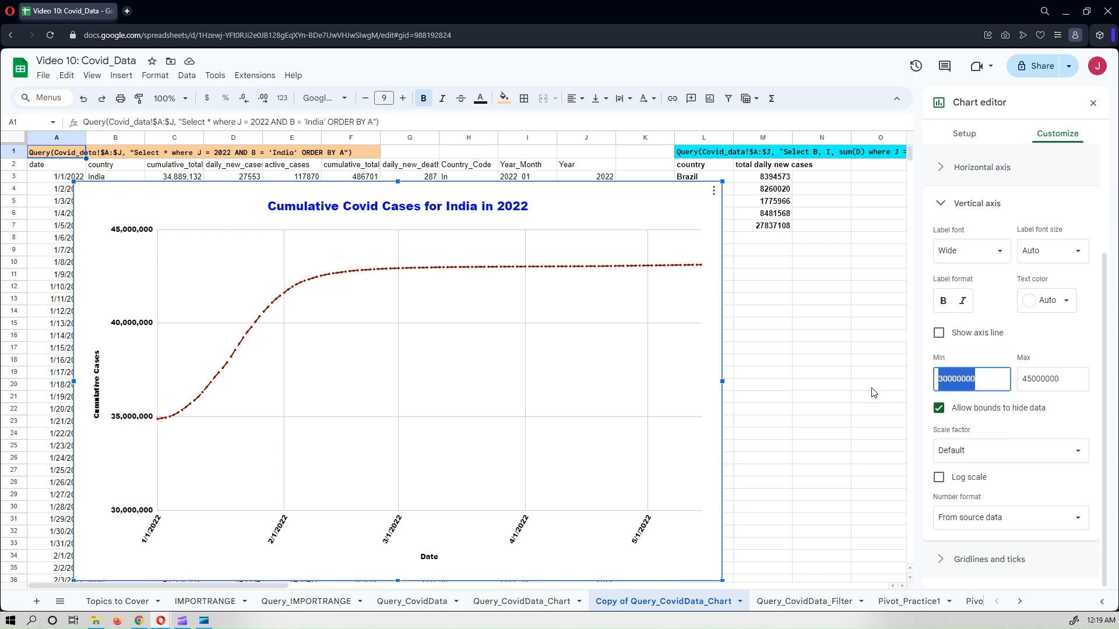
key(BackSpace)
click(938, 407)
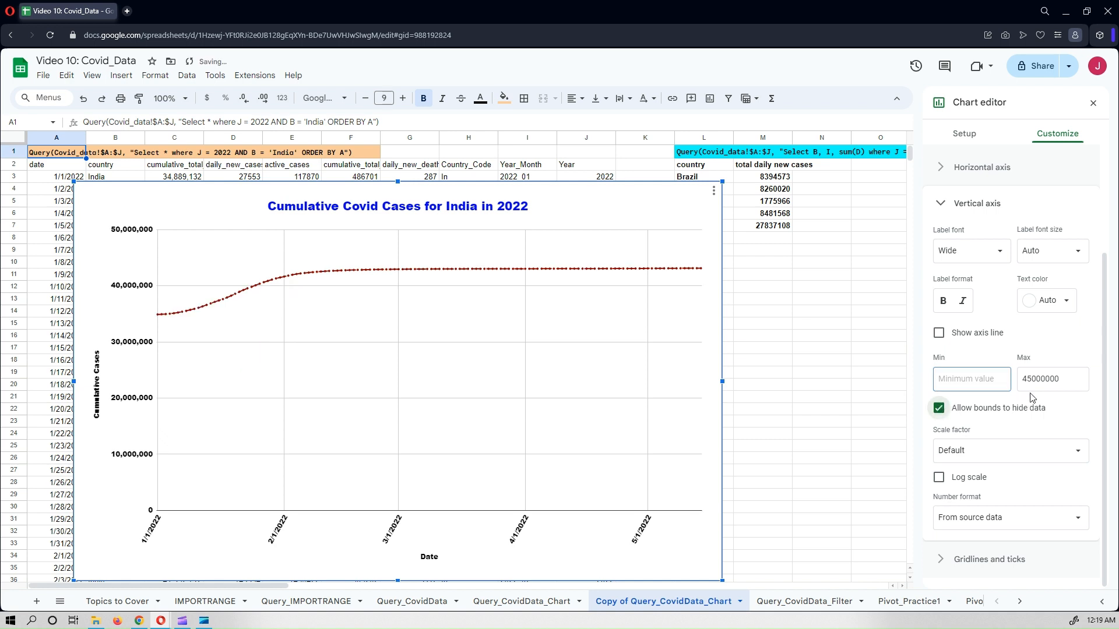
double_click(1066, 375)
key(BackSpace)
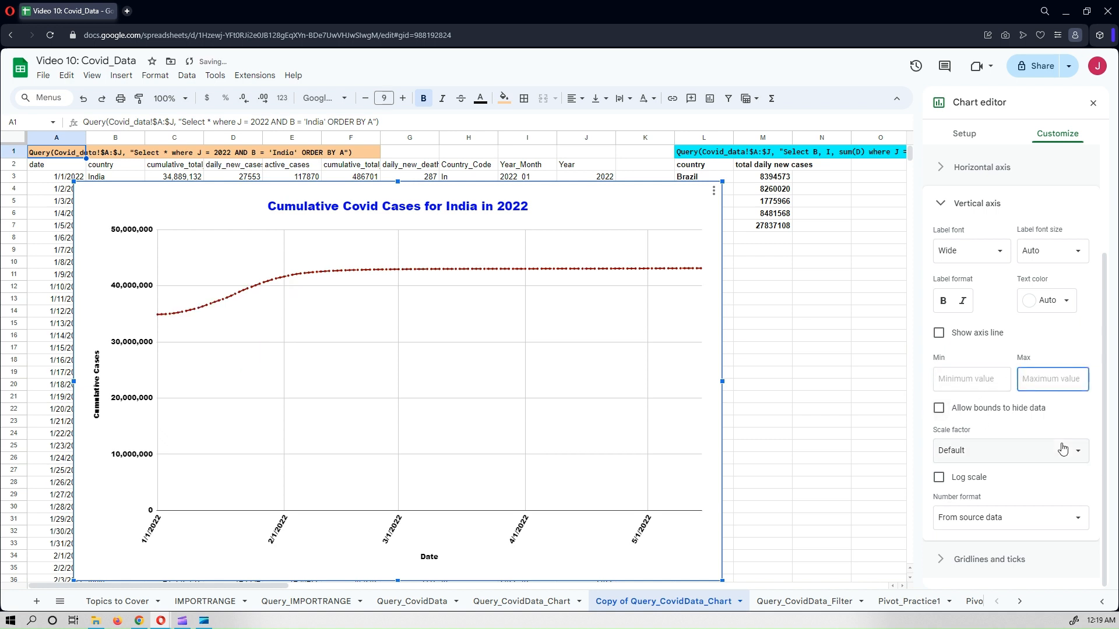
click(1060, 369)
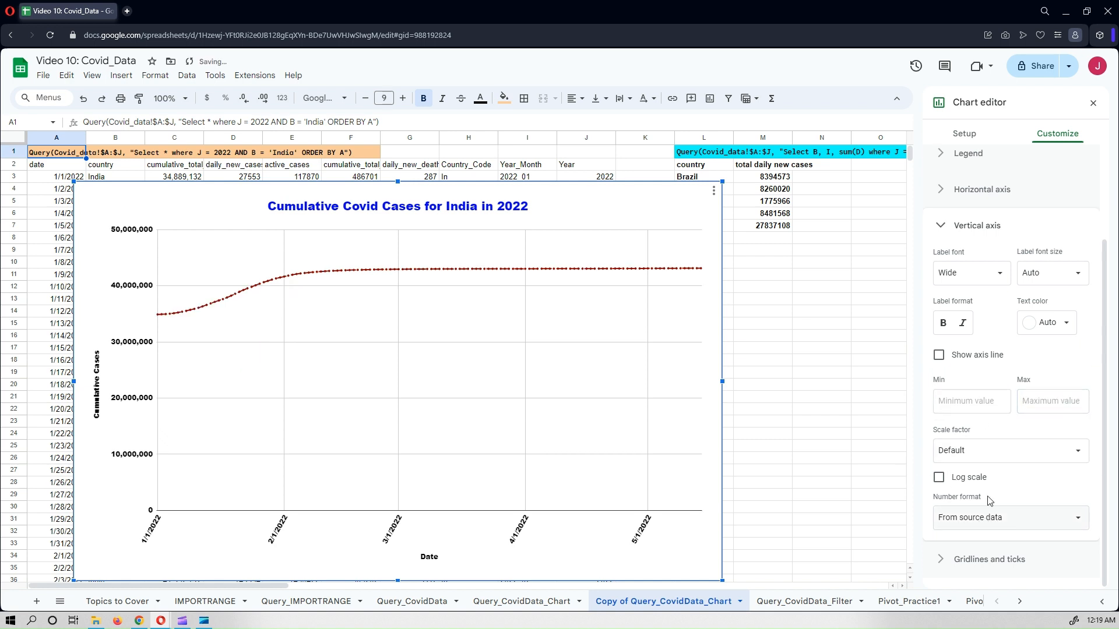
scroll(1005, 392, up, 1)
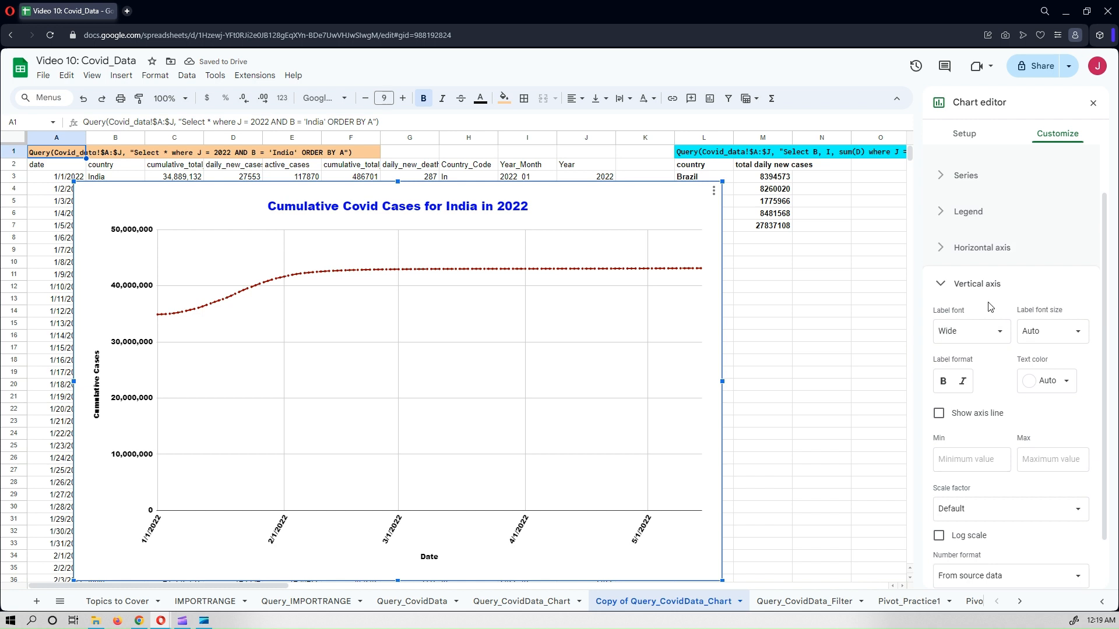
click(948, 291)
click(938, 313)
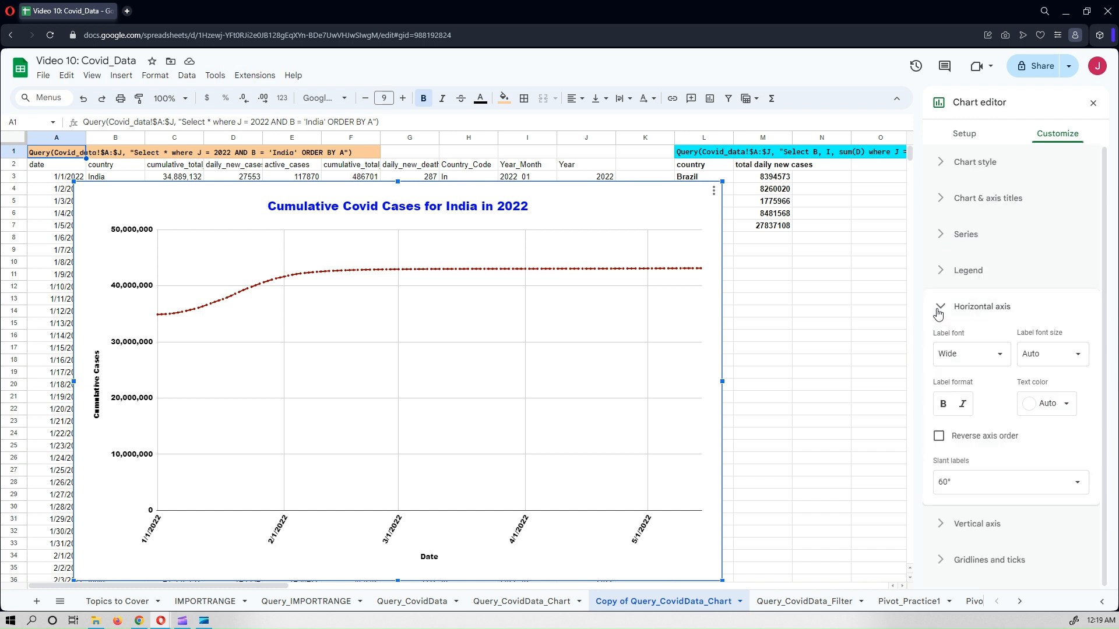
click(938, 311)
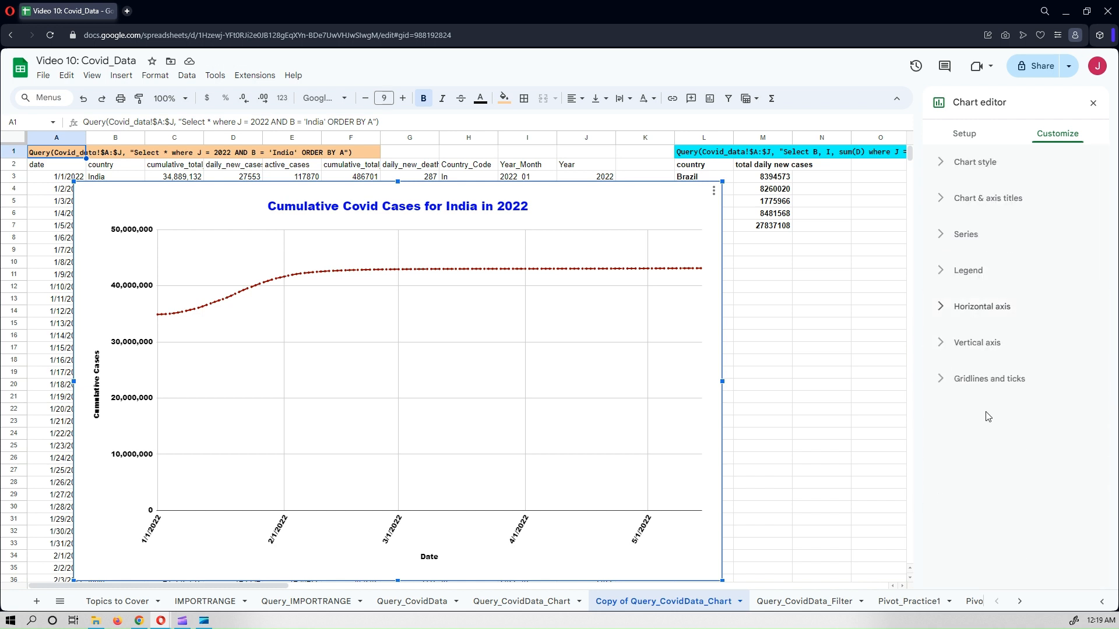
Step: Give the vertical axis gridlines a major step of 5000000 and a minor count of 4
click(941, 380)
scroll(1036, 369, down, 2)
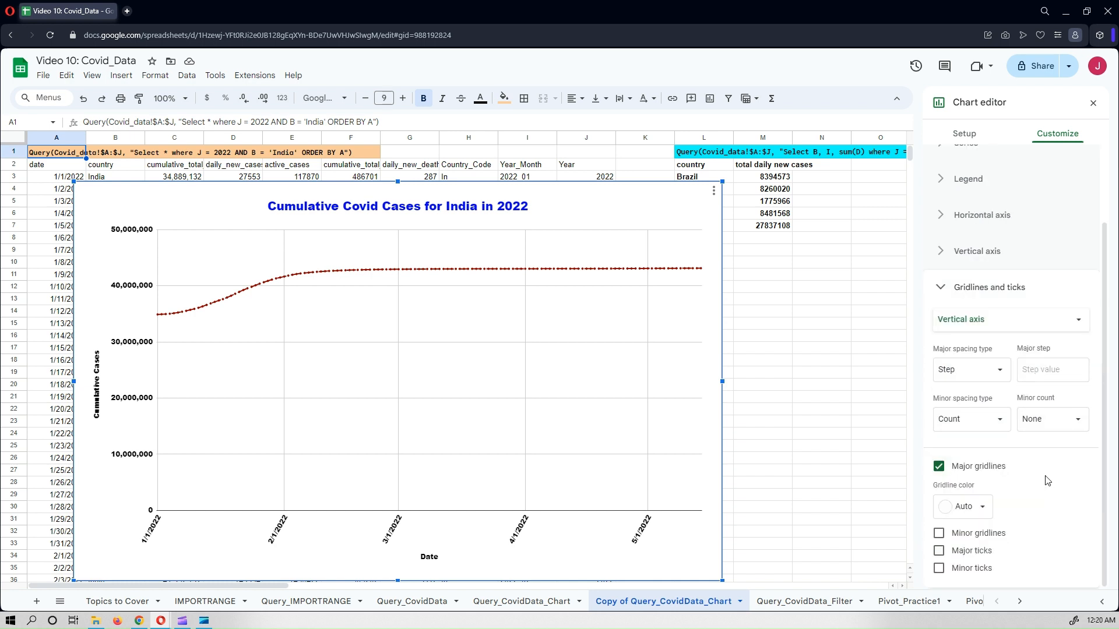
click(1039, 321)
click(1040, 325)
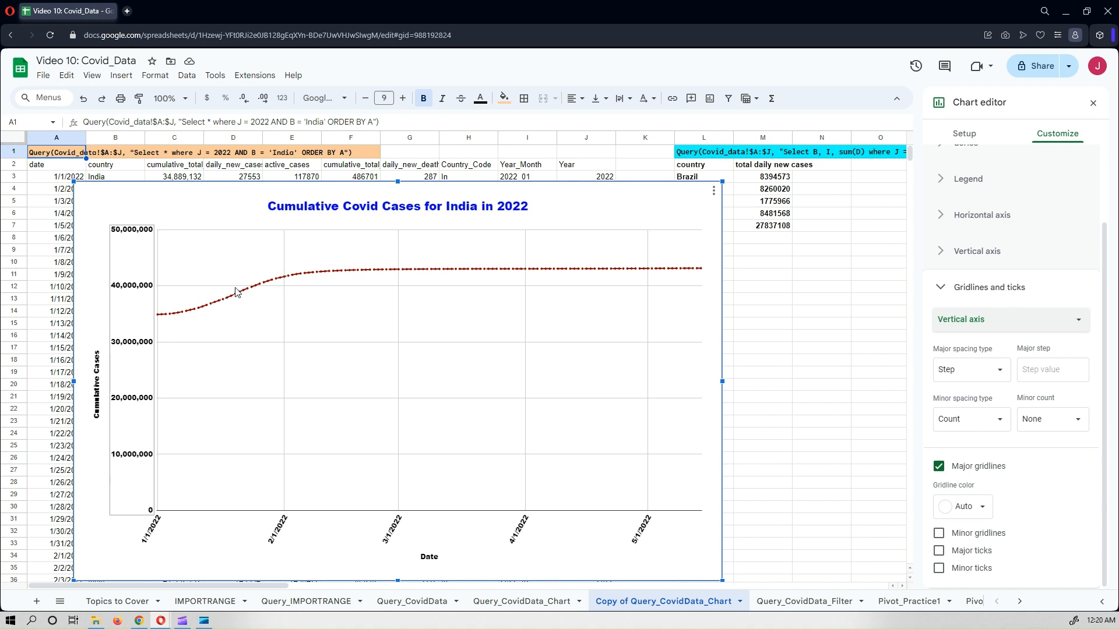
click(1005, 377)
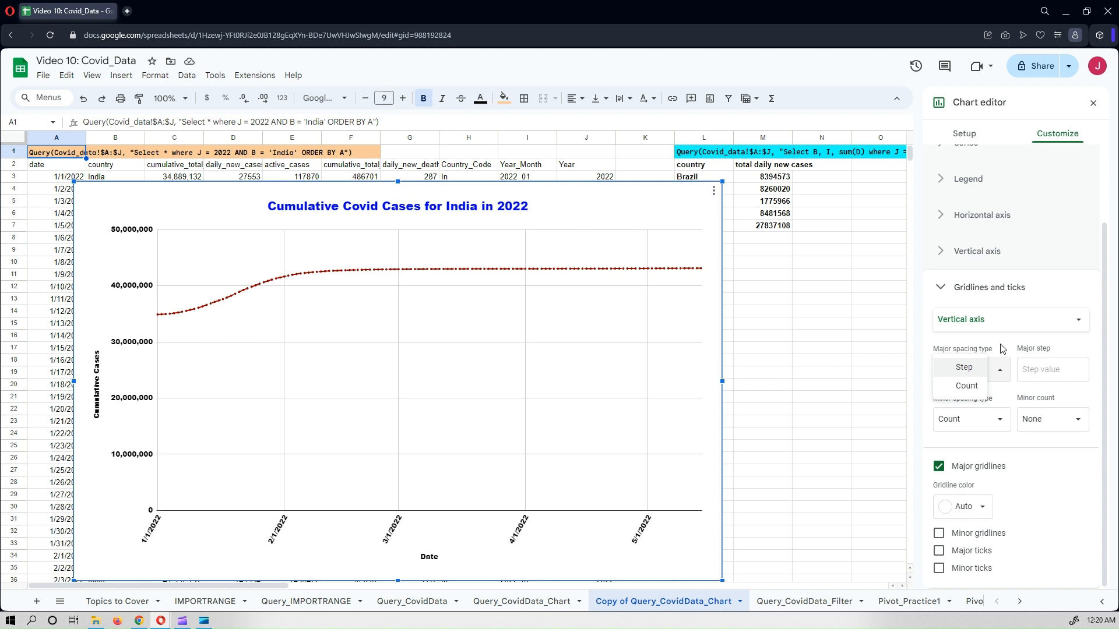
click(1002, 348)
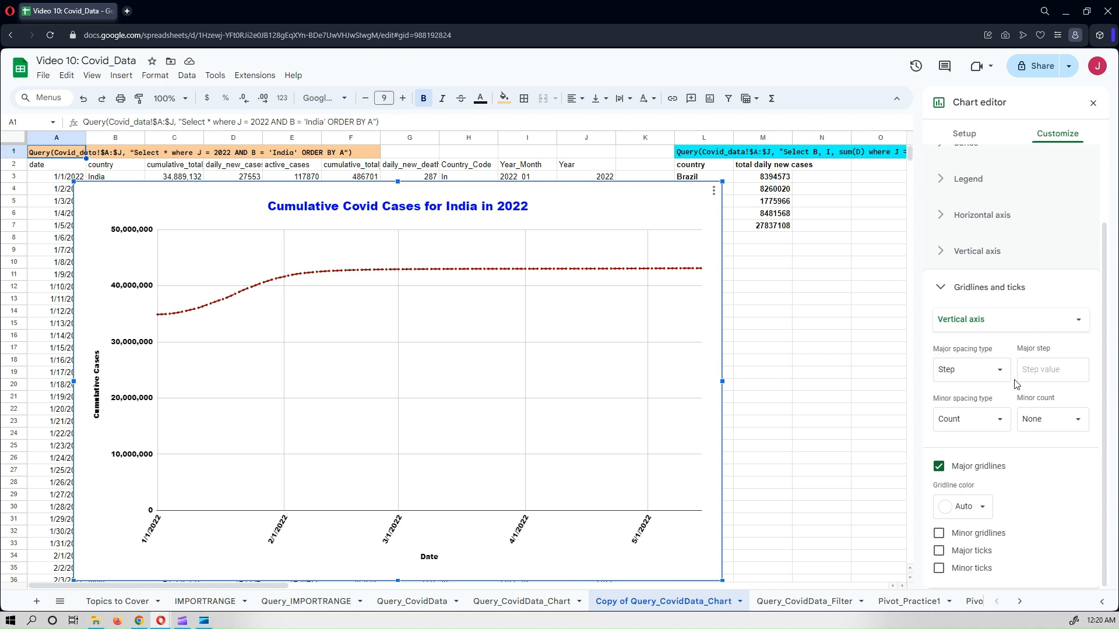
click(1056, 370)
text(5)
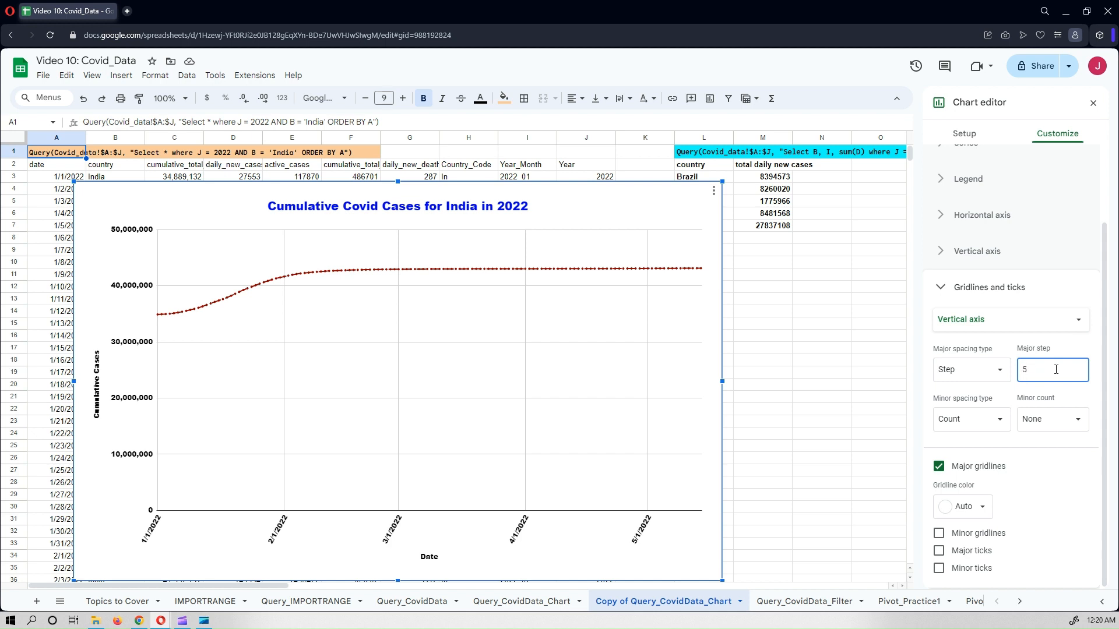
text(00000)
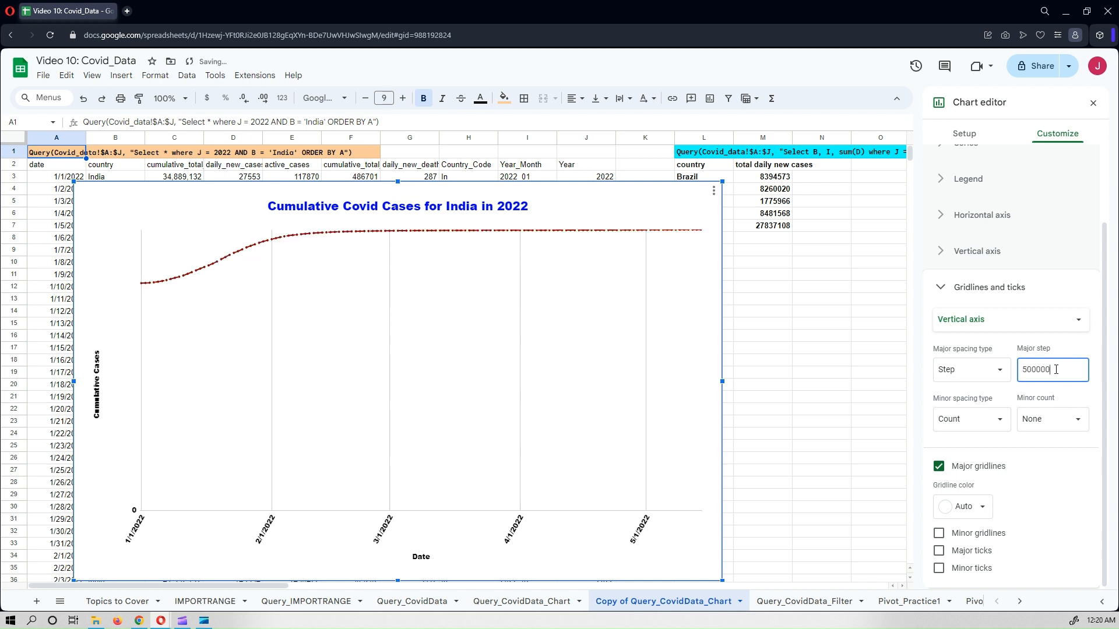
text(0)
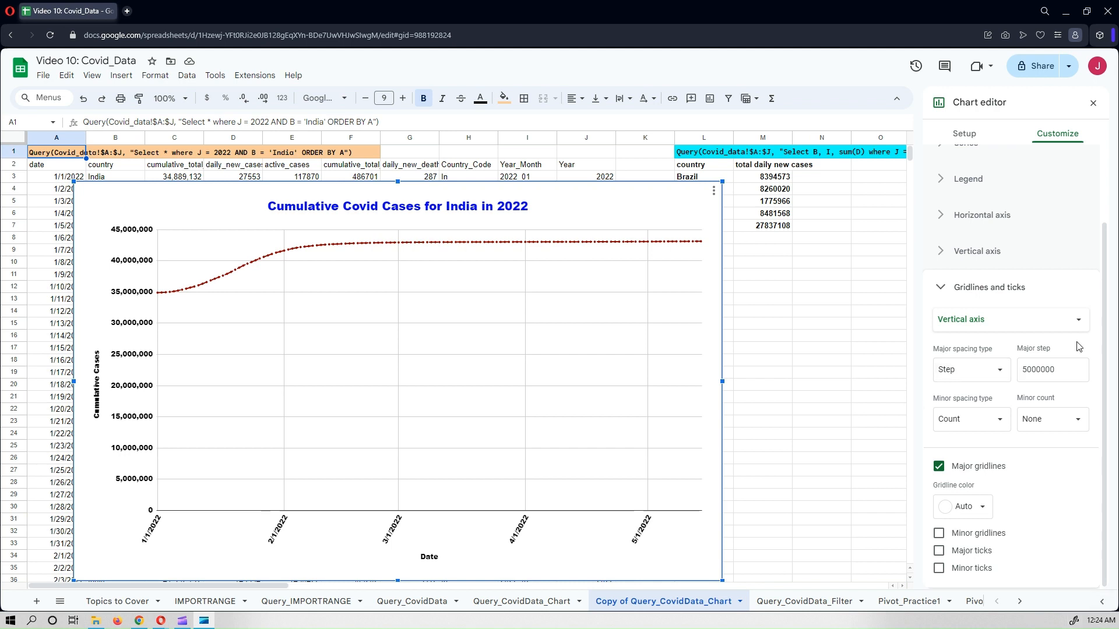
click(1081, 421)
click(1052, 287)
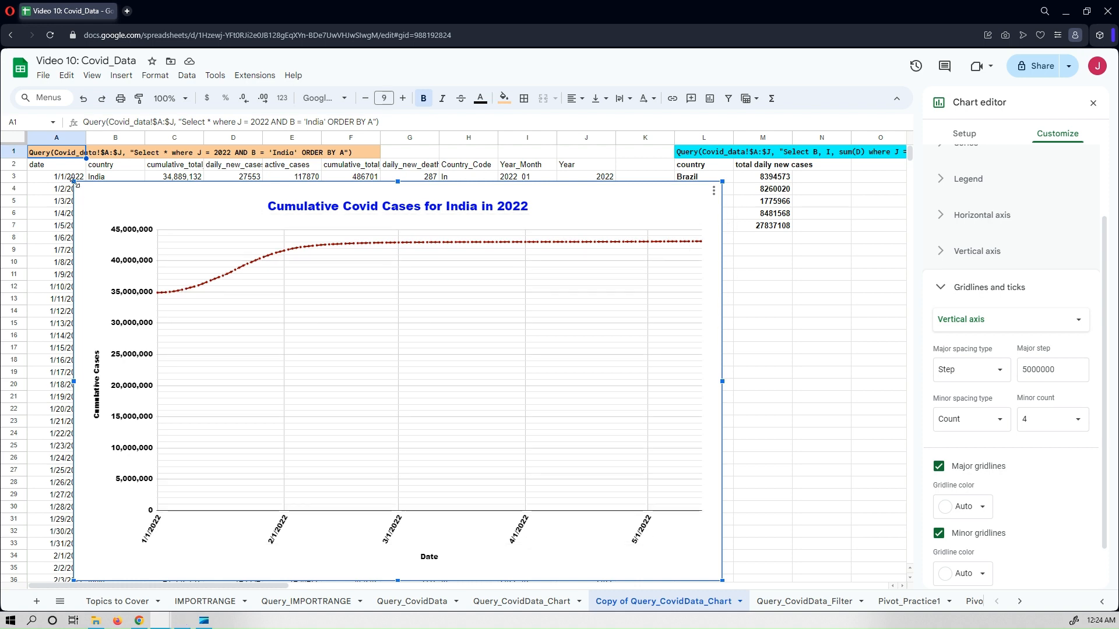
Step: Shrink the India line chart and move it up beneath the header row, clear of the country totals table
drag(75, 183, 168, 241)
drag(243, 262, 172, 179)
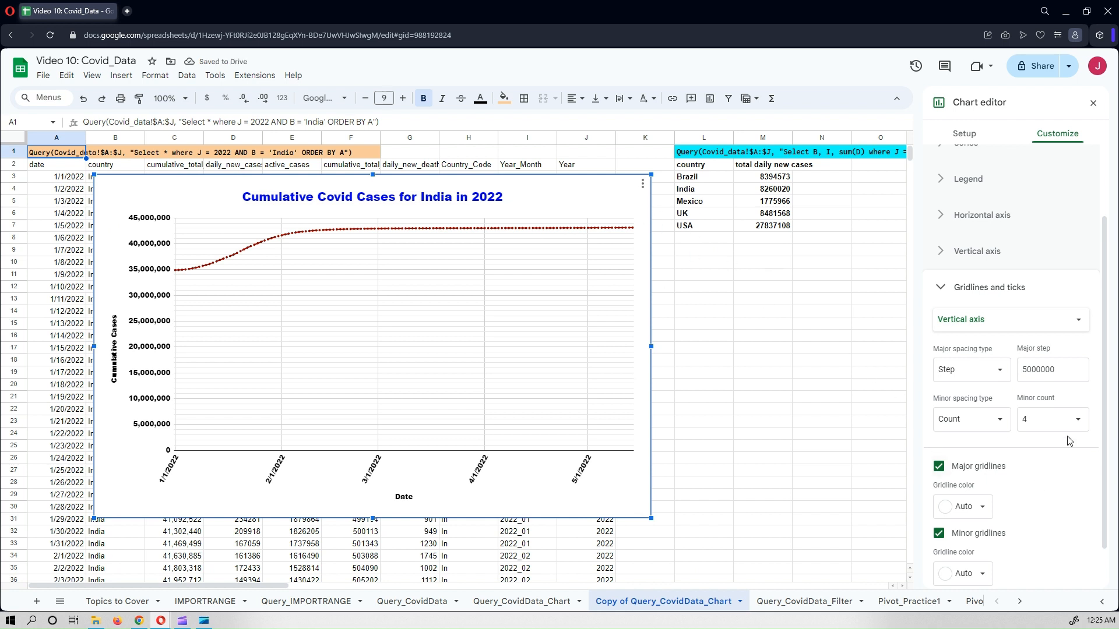
Step: Color the vertical axis's major gridlines green and its minor gridlines blue
scroll(1072, 473, down, 1)
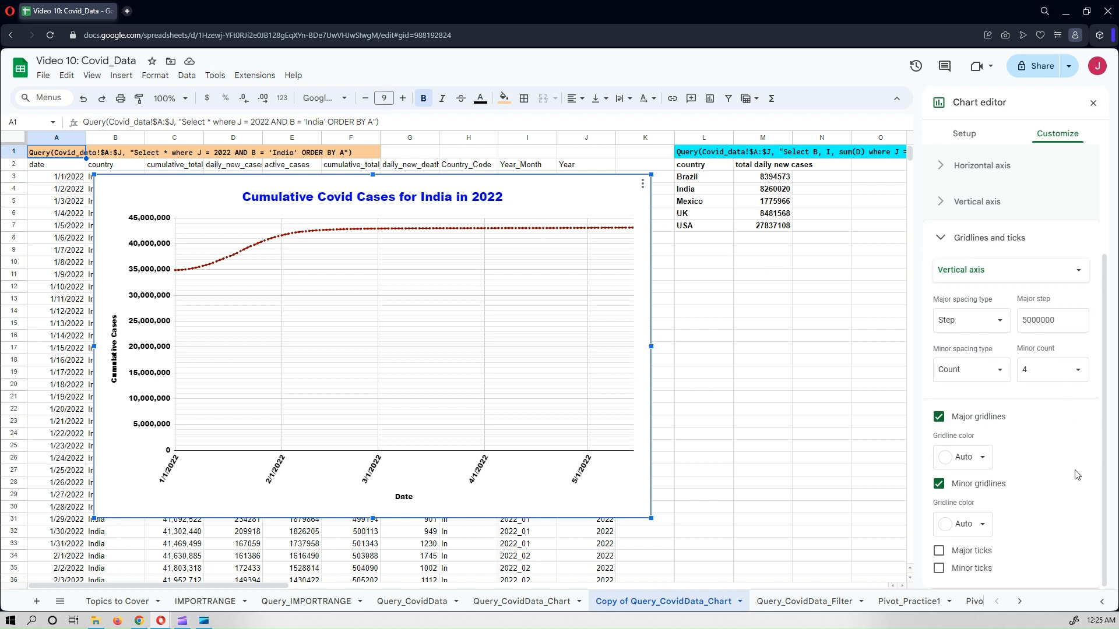
click(980, 461)
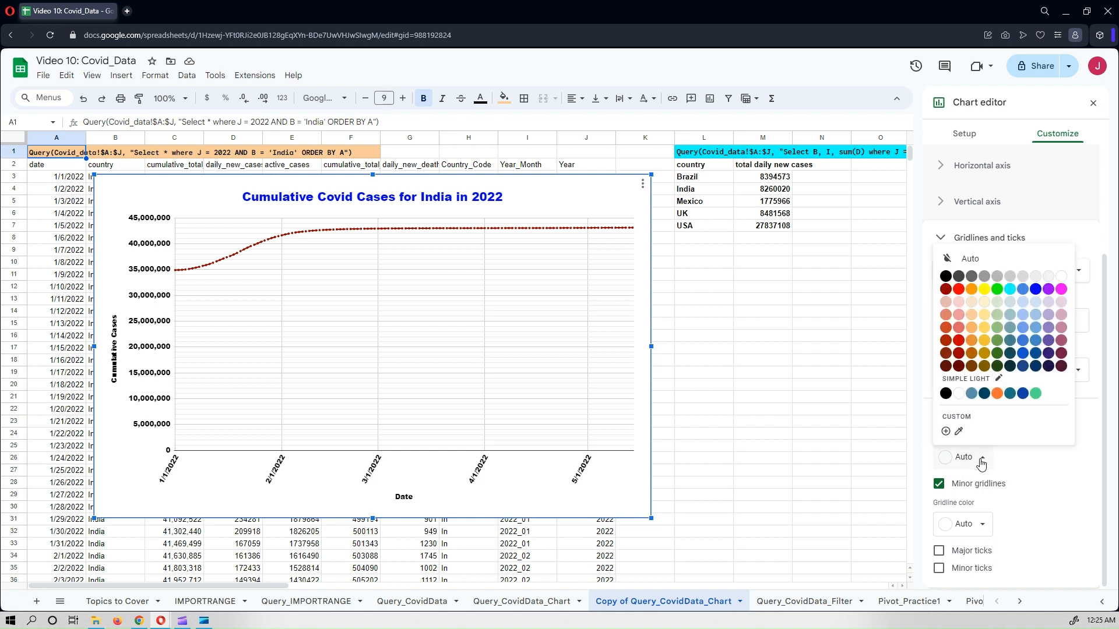
click(997, 301)
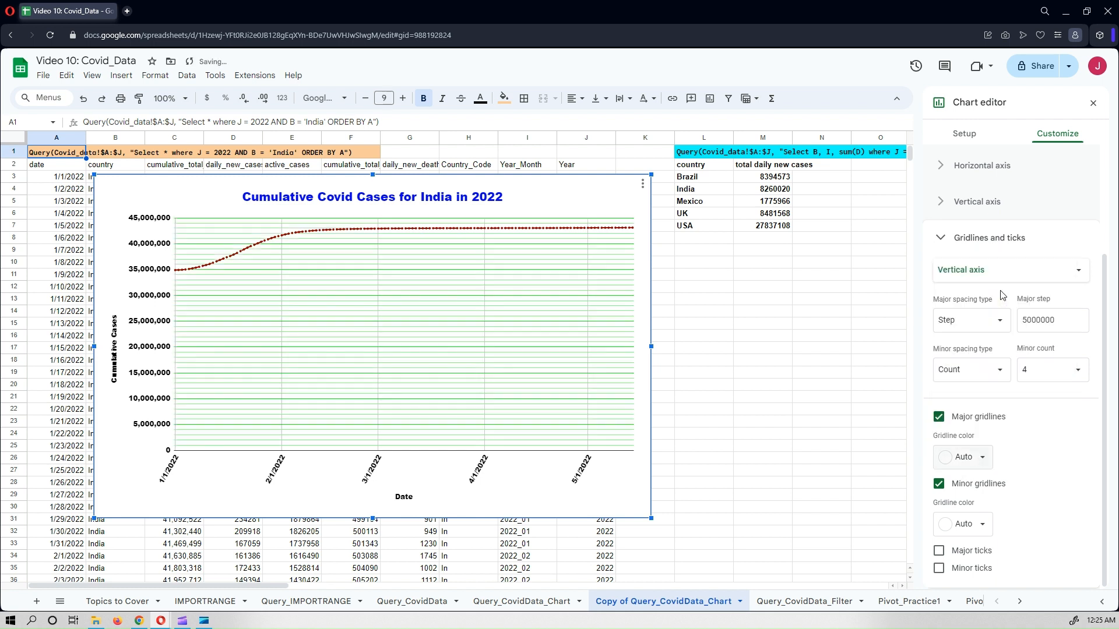
click(982, 526)
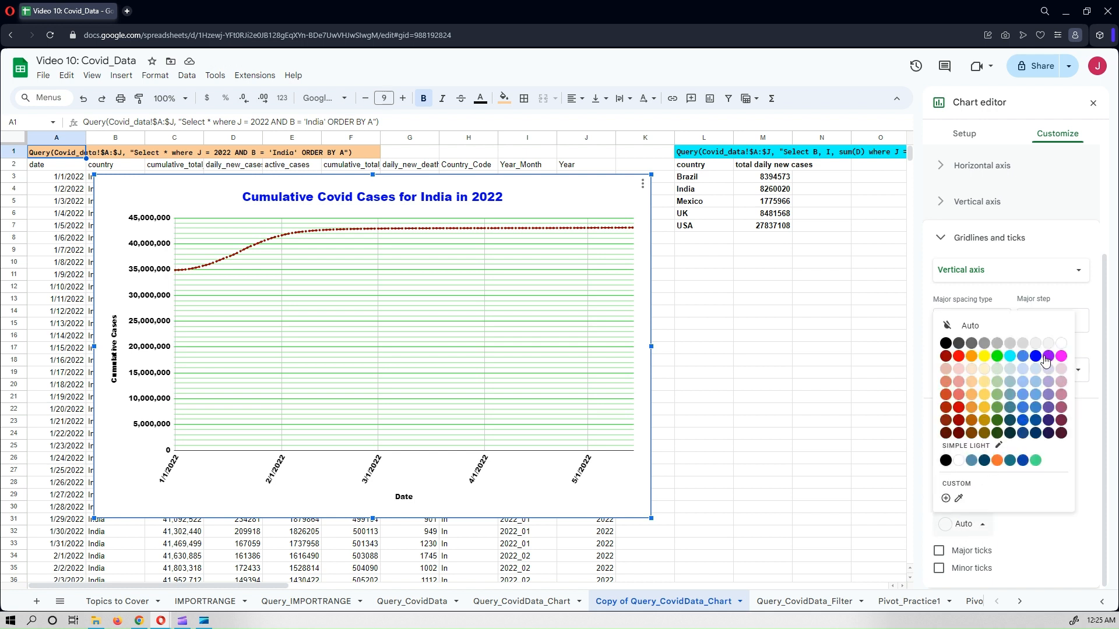
click(1023, 461)
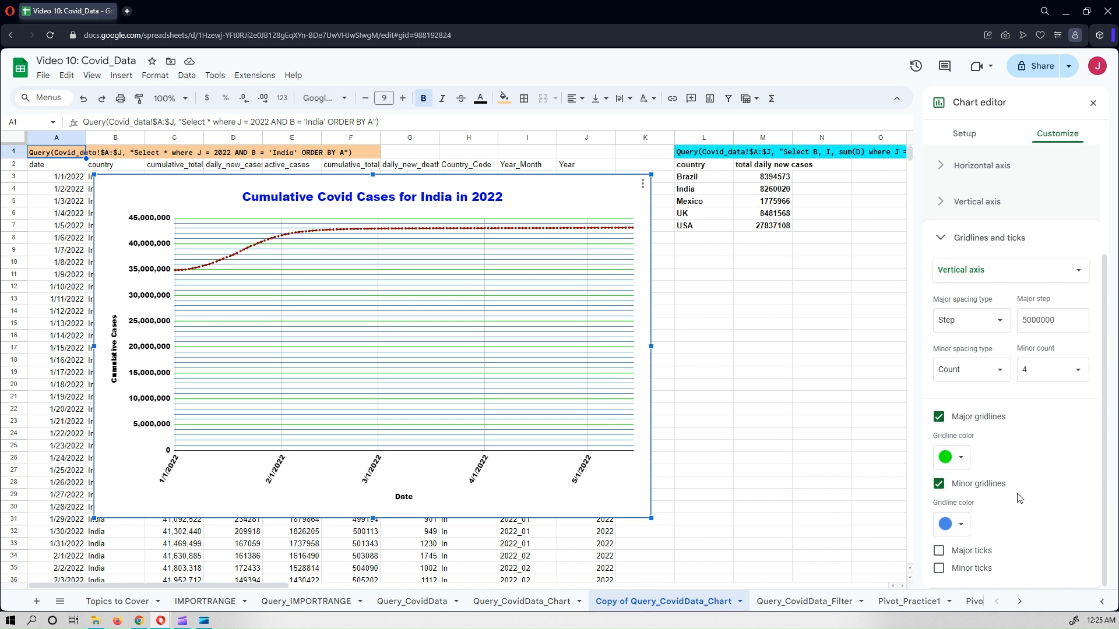
Step: Turn on major ticks for the vertical axis
click(939, 551)
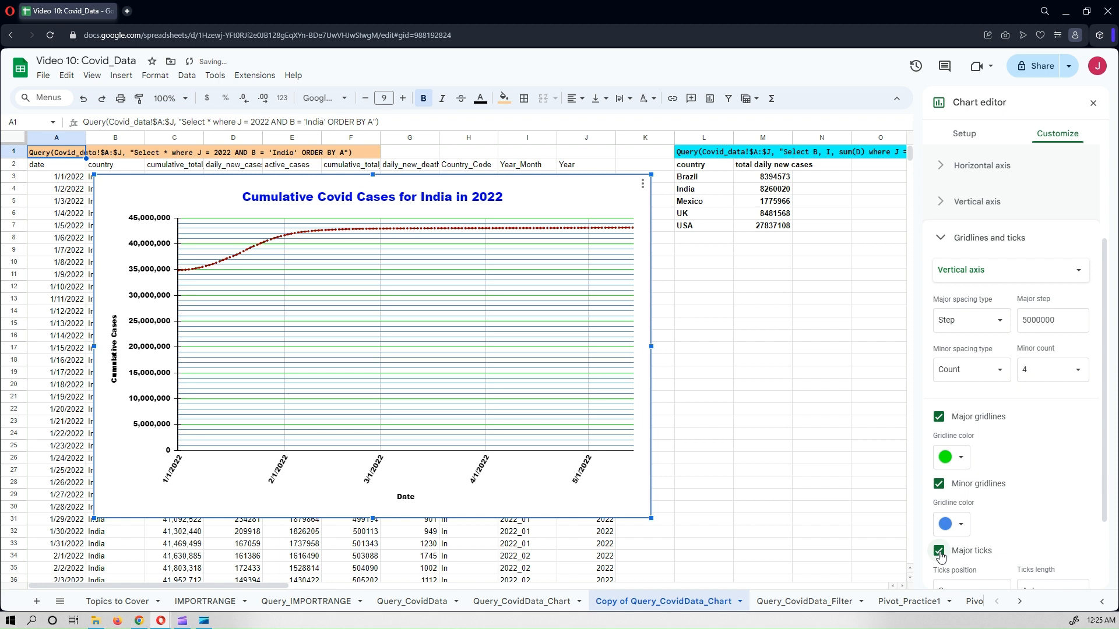
Step: Turn off the vertical axis's major ticks and review the horizontal axis's gridline settings
click(939, 551)
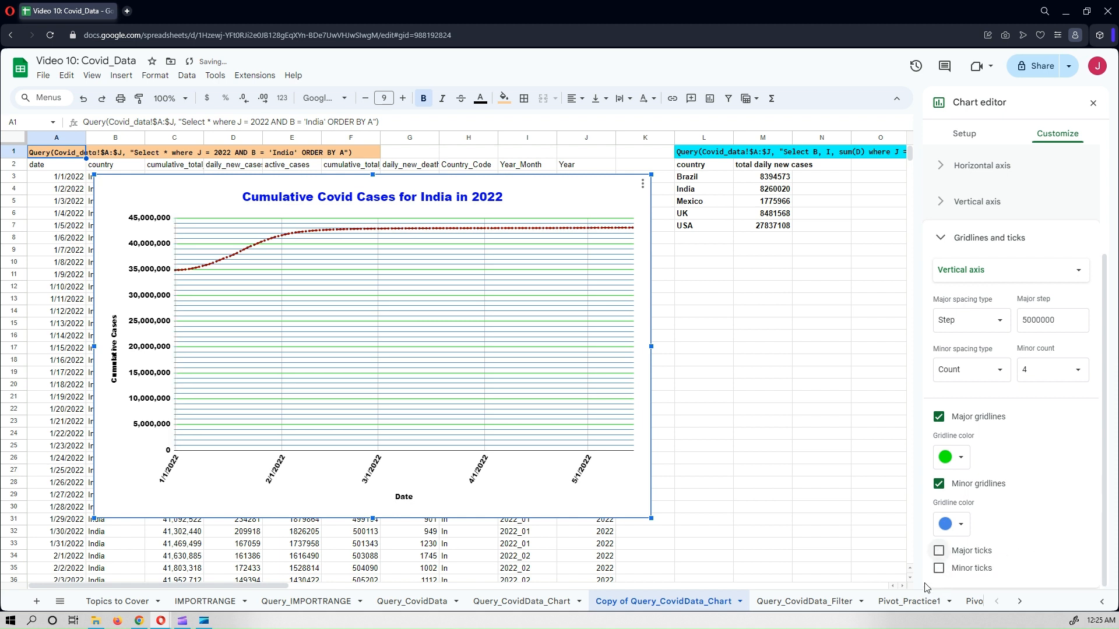
click(989, 281)
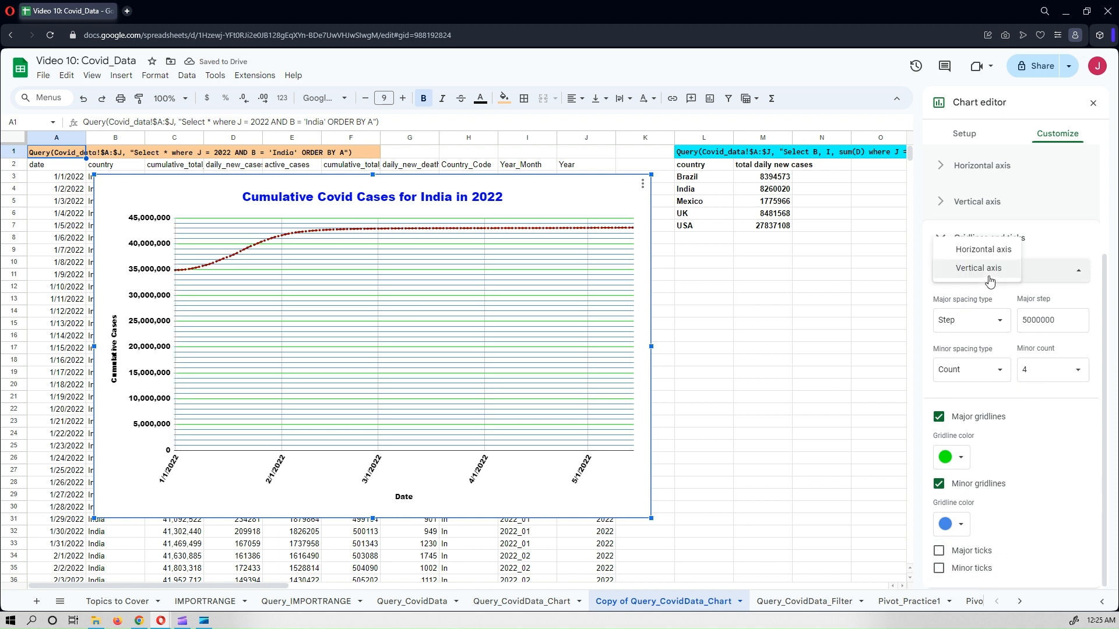
click(983, 249)
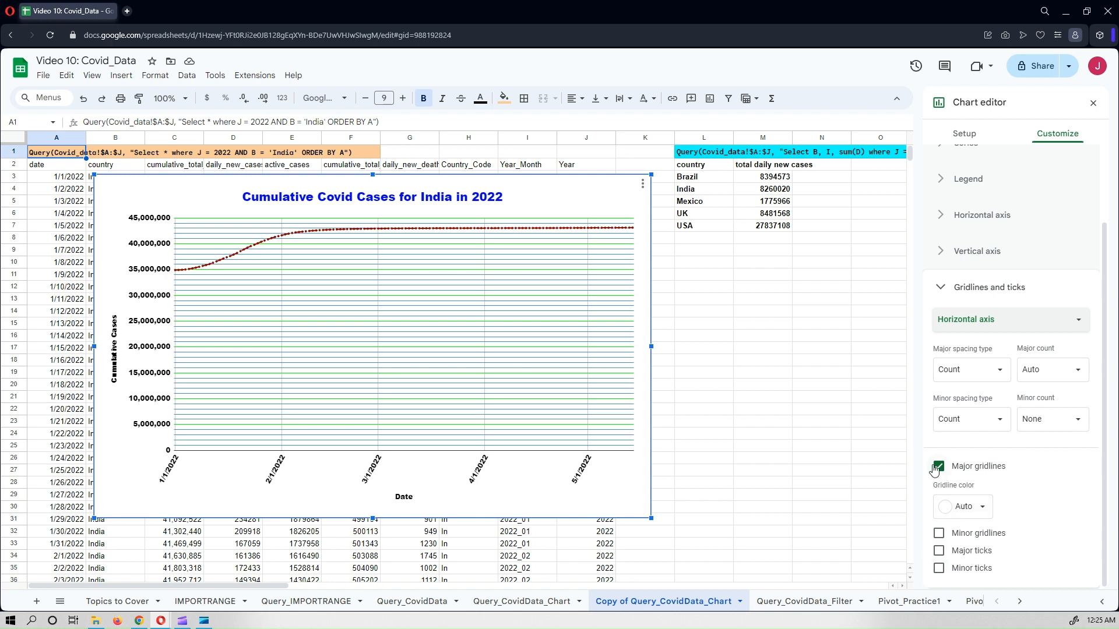
click(984, 321)
click(978, 337)
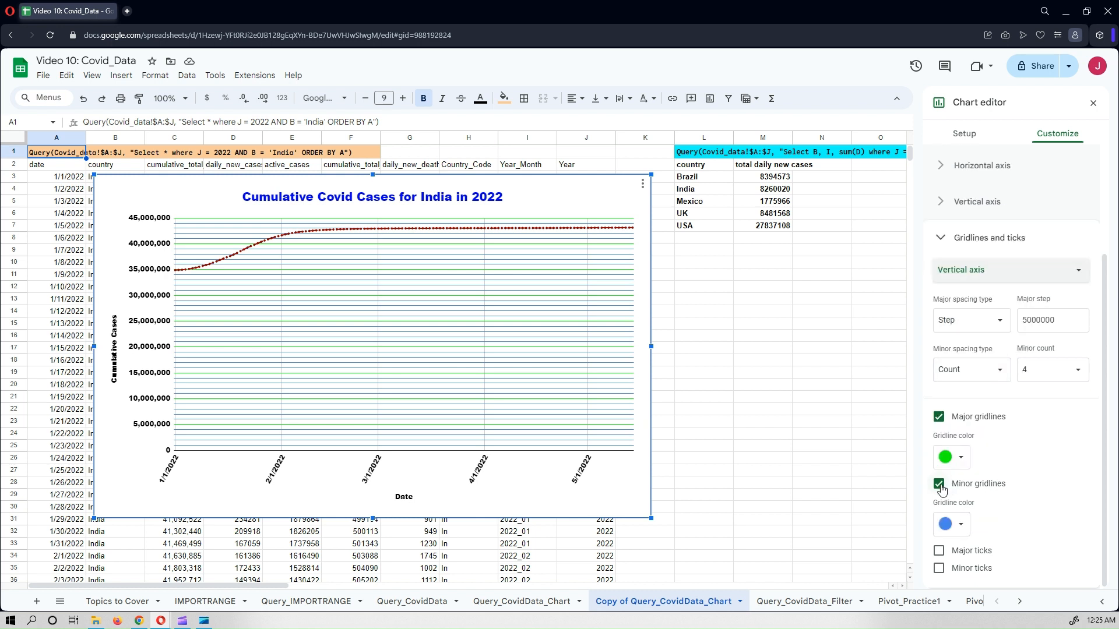
Step: Remove the vertical axis's minor gridlines and switch its major gridlines off and on again to restore the automatic color
click(939, 489)
click(949, 470)
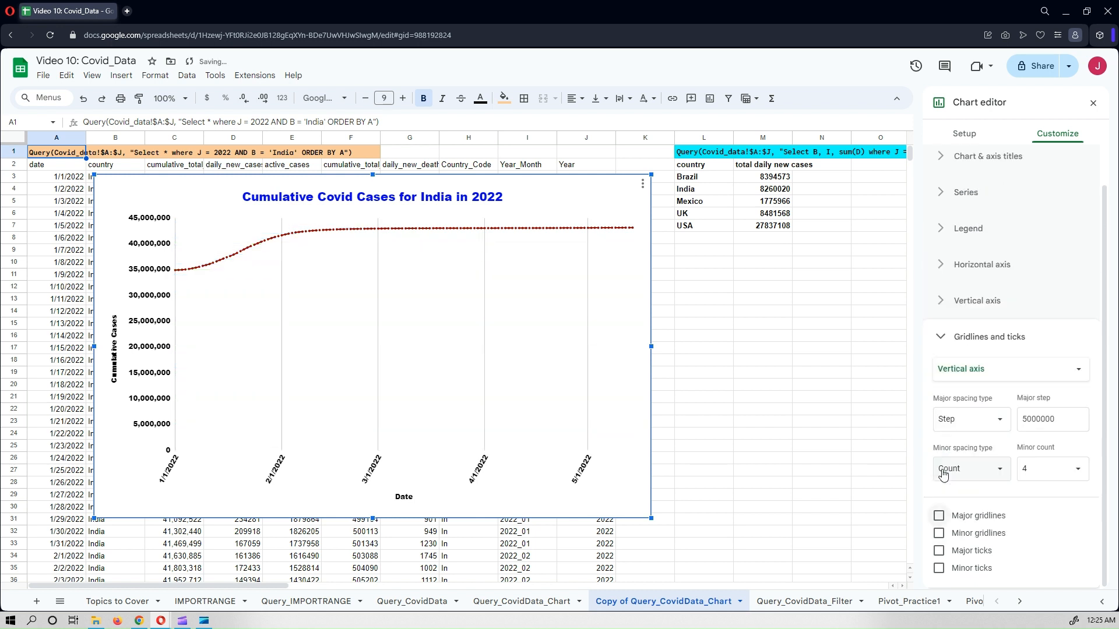
click(939, 516)
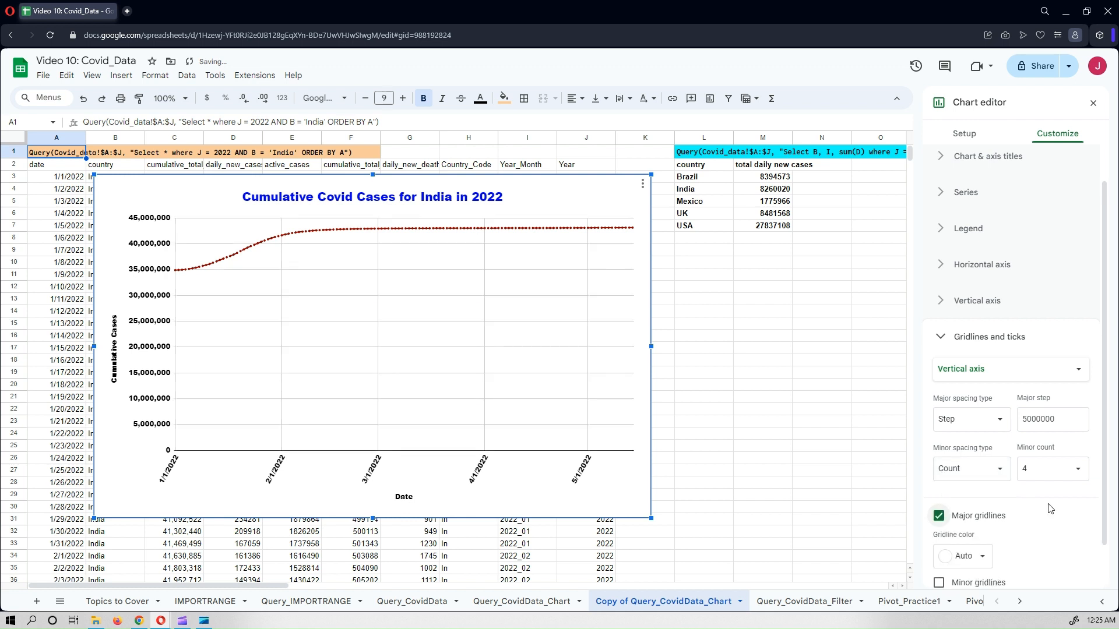
Step: Set the vertical axis's major step to 10000000 and close the chart editor
drag(1055, 419, 1012, 422)
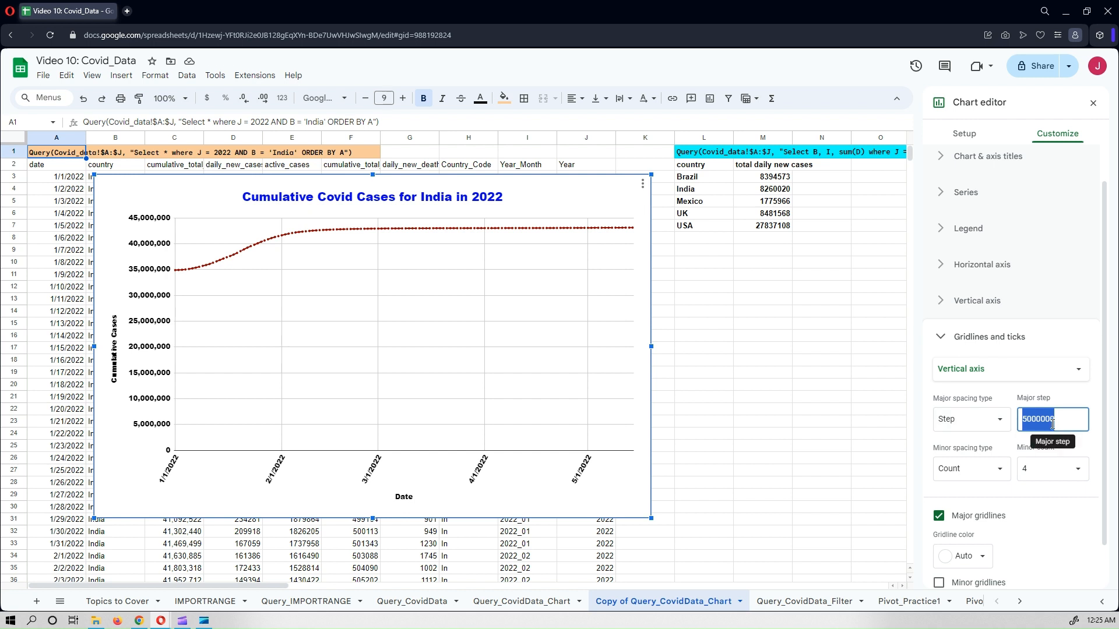
text(10)
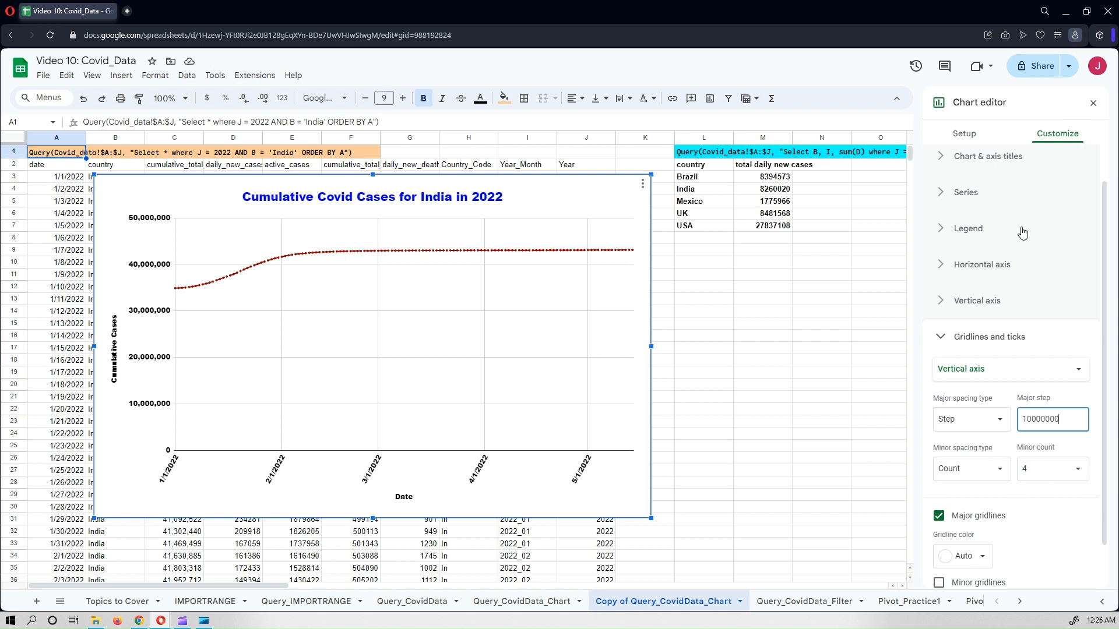
click(1093, 104)
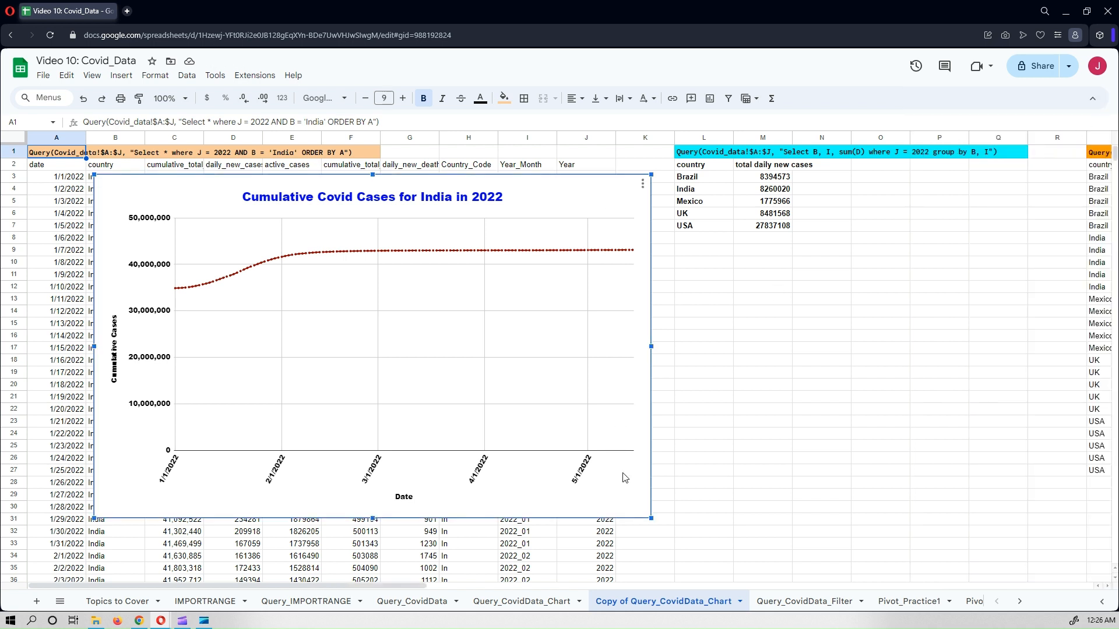
Step: Shrink the India line chart and move it sideways off the date and case columns, so it covers columns H to M
drag(651, 519, 419, 375)
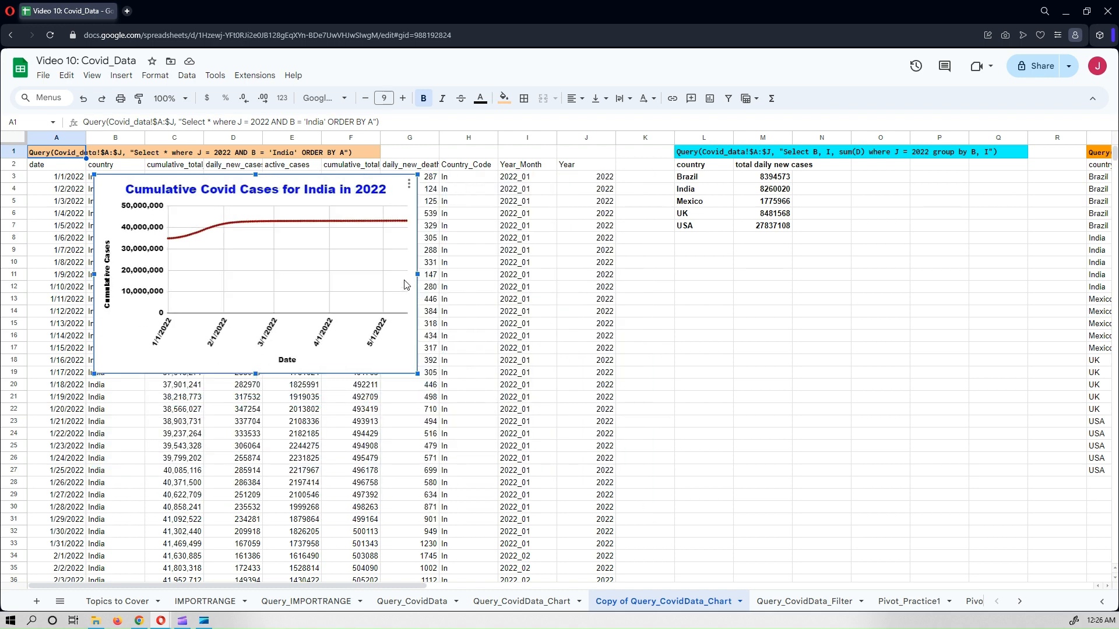
drag(430, 290, 435, 295)
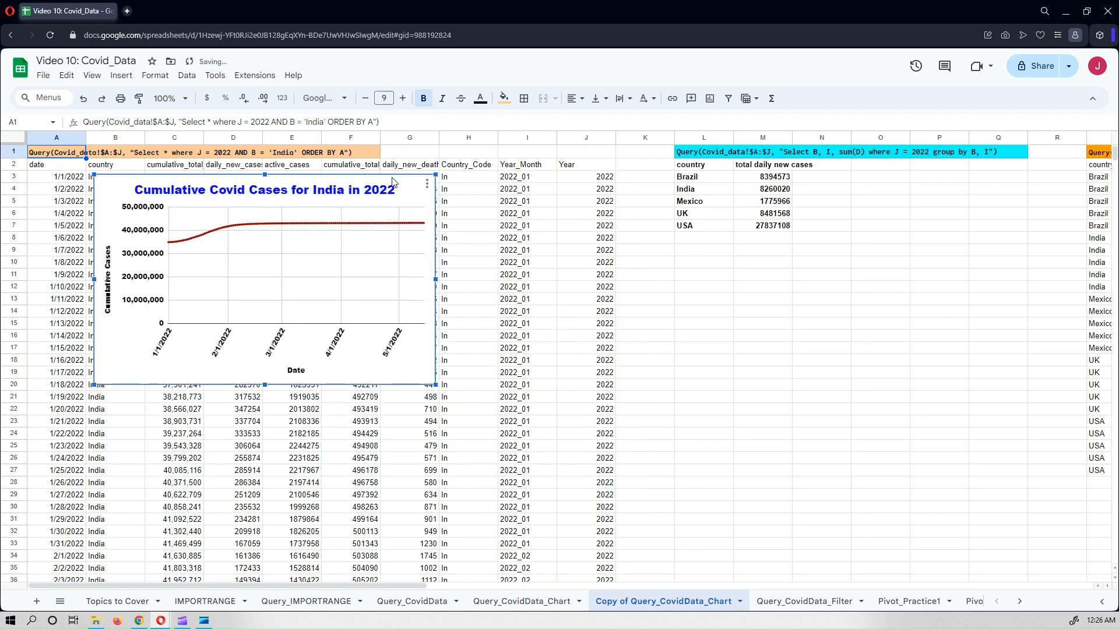
drag(381, 181, 726, 194)
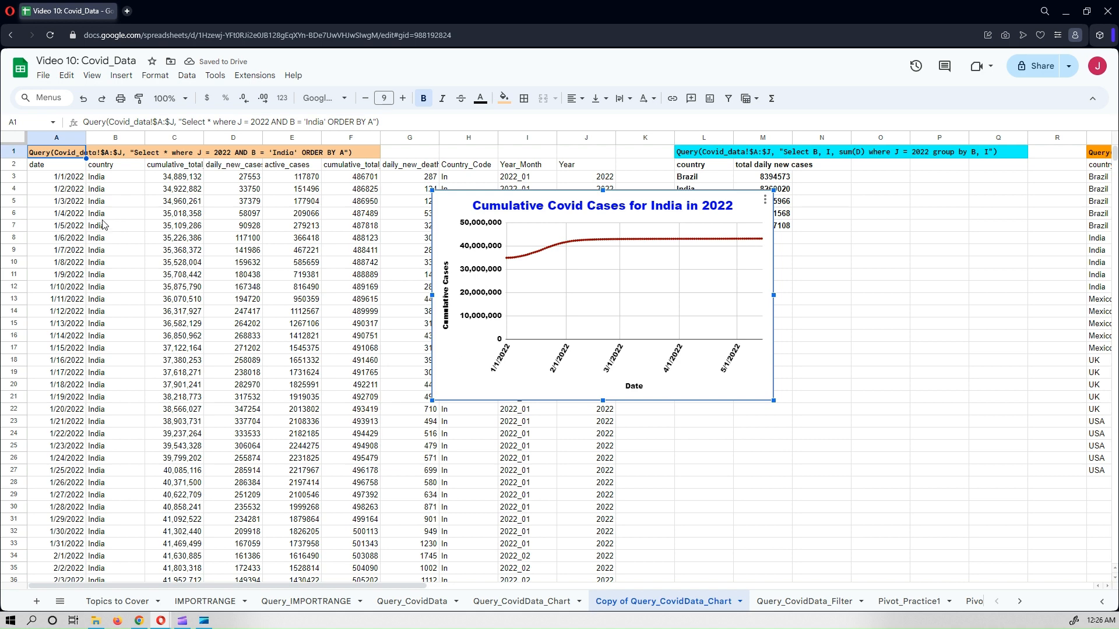
Step: Insert a chart from the India data in A2:D136 and delete the older date and cumulative_total_cases column chart overlapping it
click(65, 169)
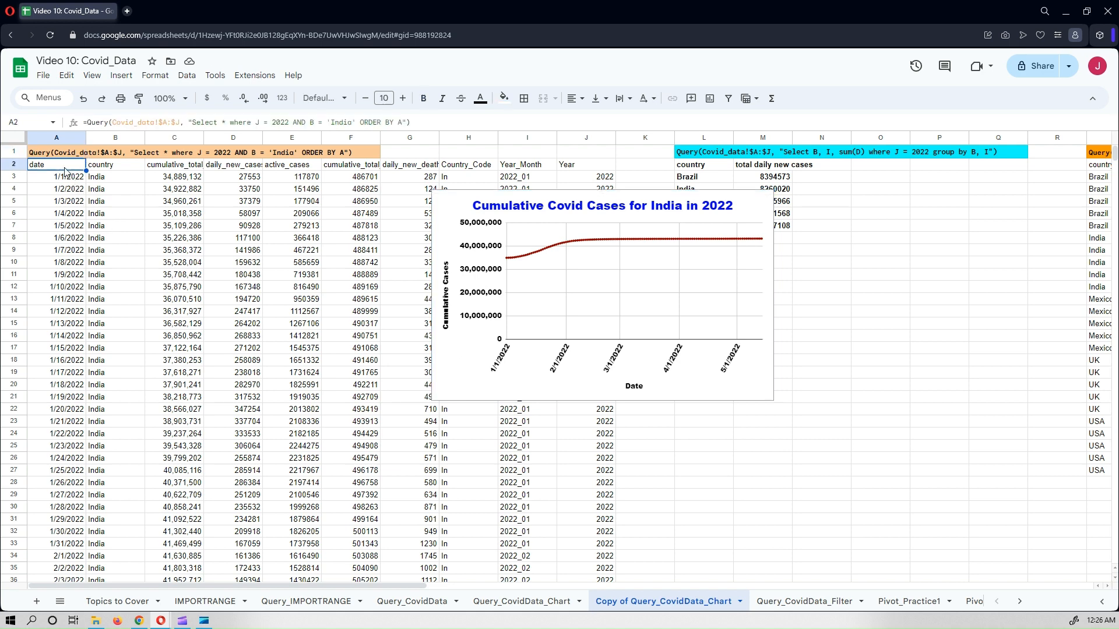
shift+click(234, 169)
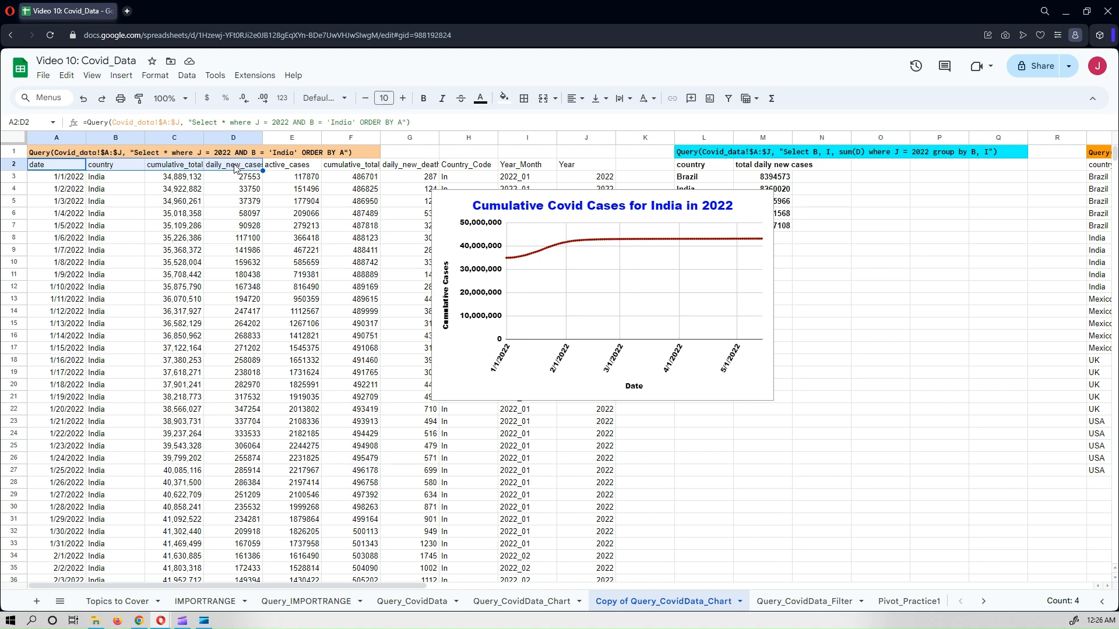
key(ctrl+shift+Down)
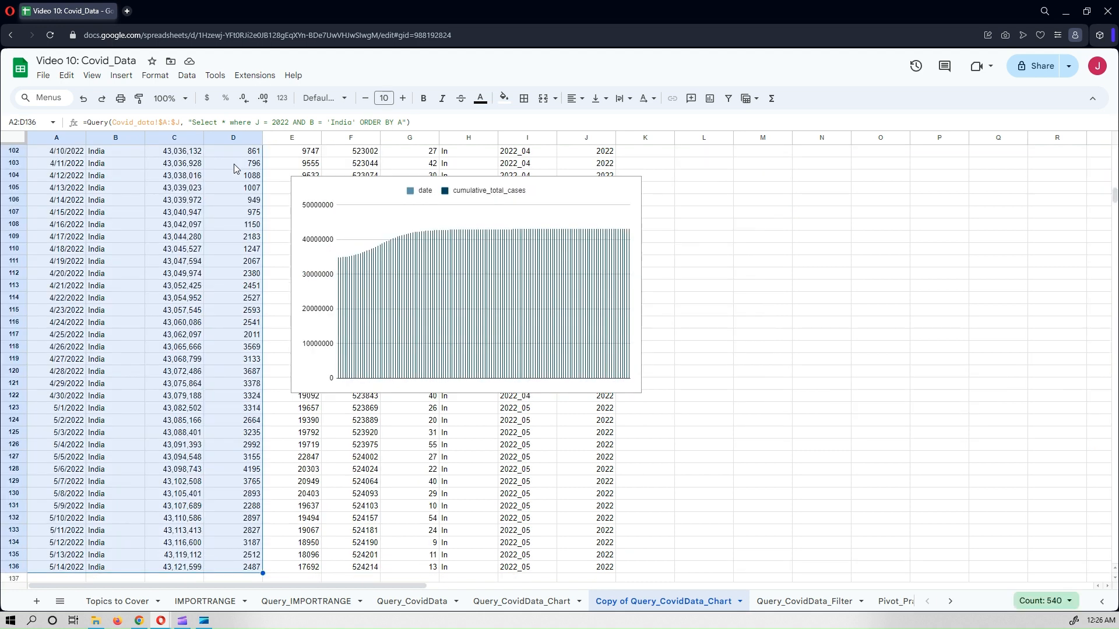
click(119, 77)
click(162, 200)
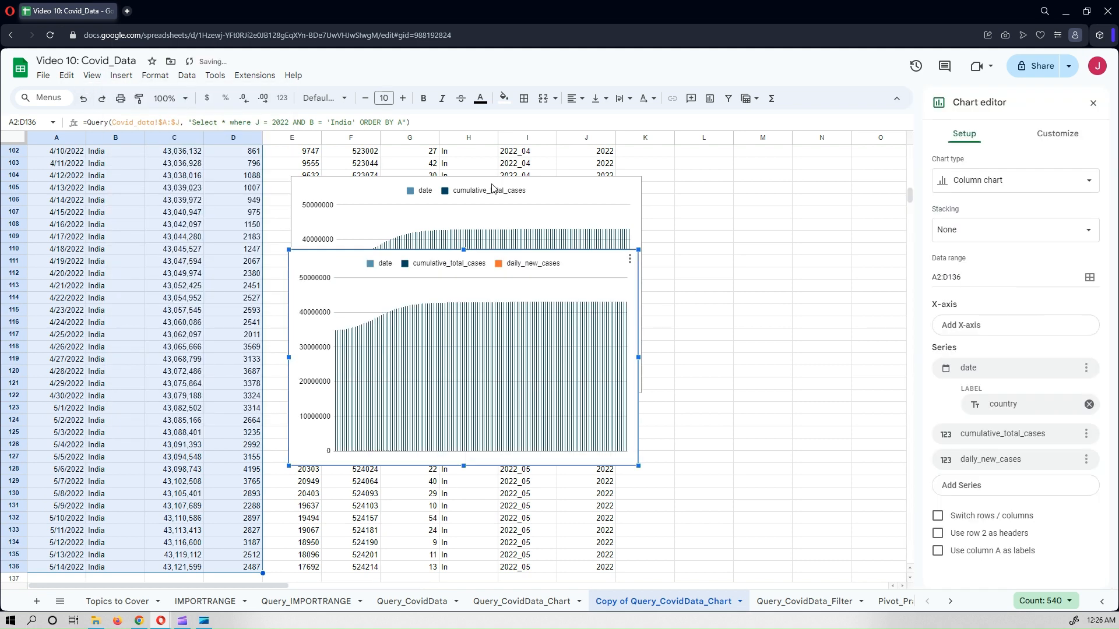
click(561, 193)
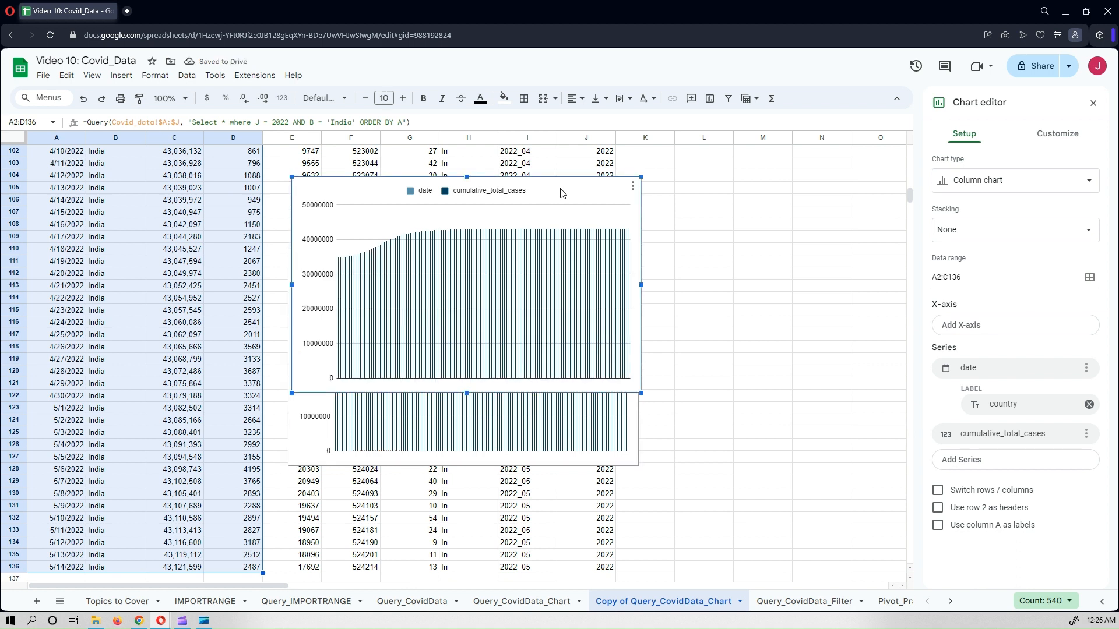
key(Delete)
Step: Paste a copy of the new column chart at H1 and move it over columns A to F, beside the India line chart
click(311, 265)
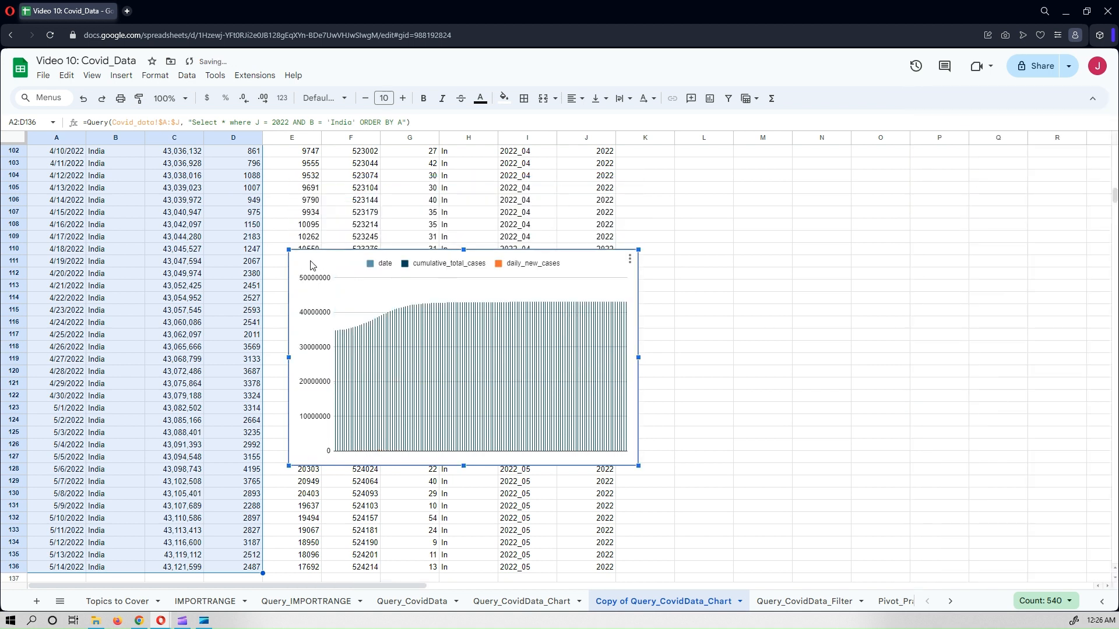
key(Escape)
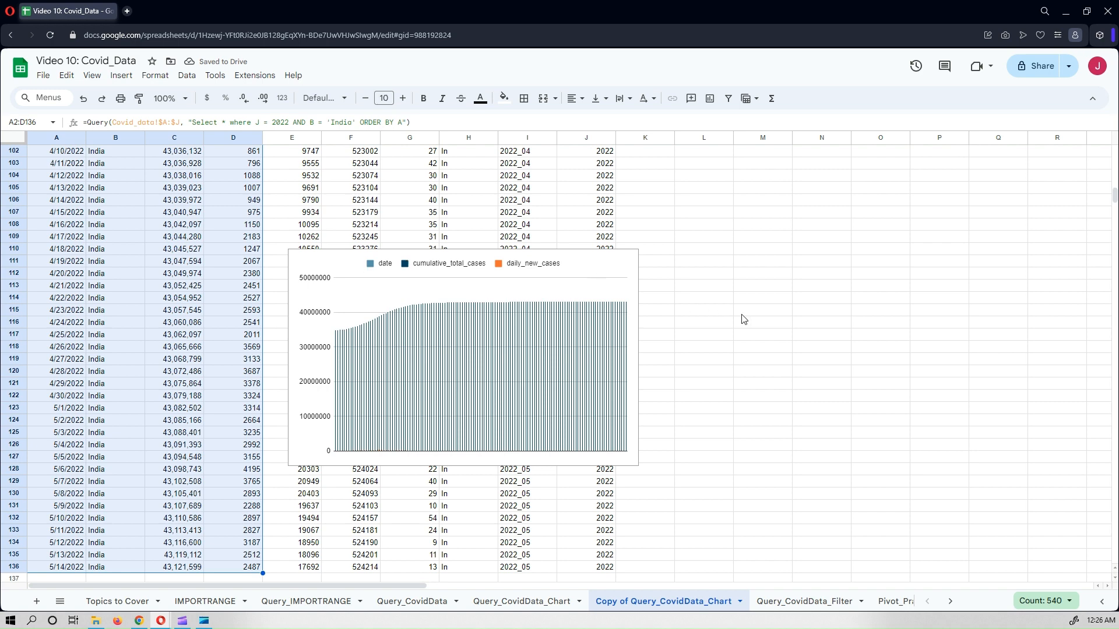
drag(1113, 190, 1113, 150)
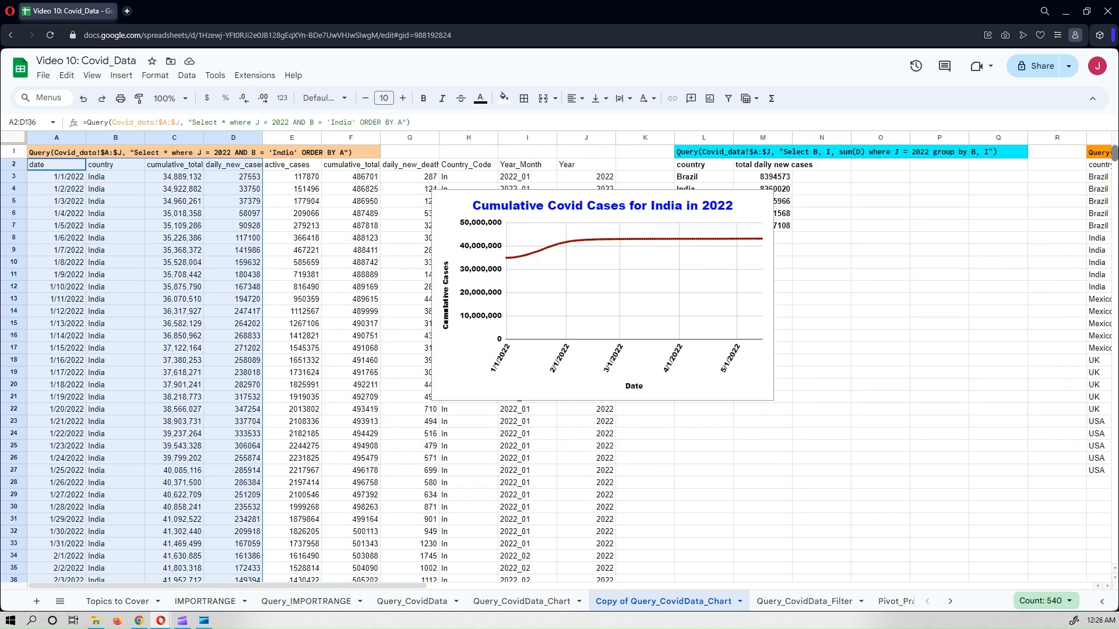
click(470, 154)
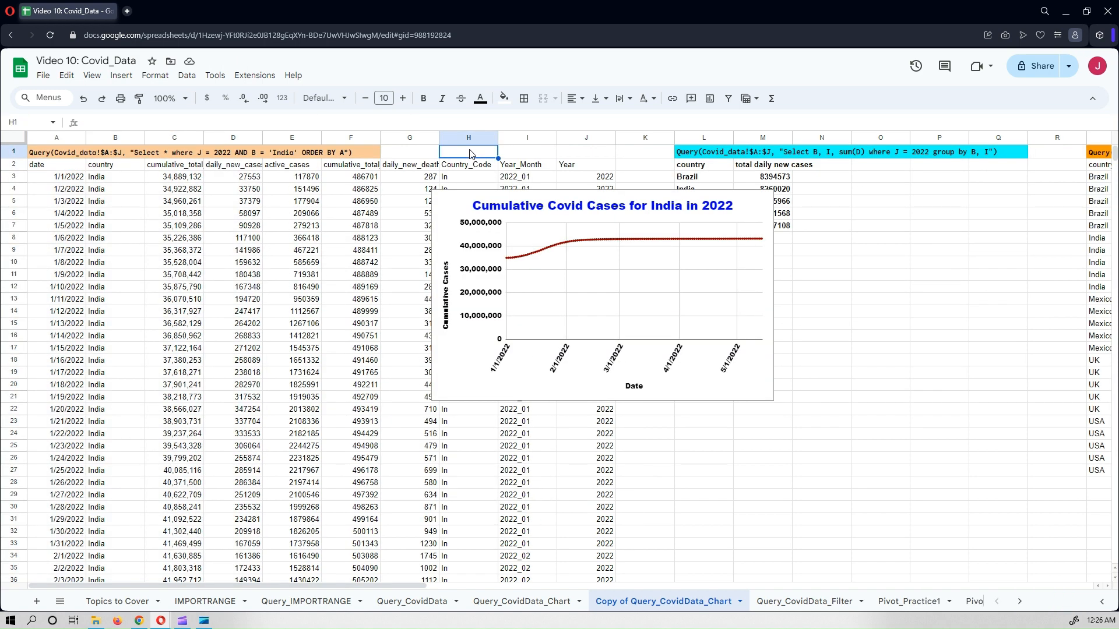
key(ctrl+v)
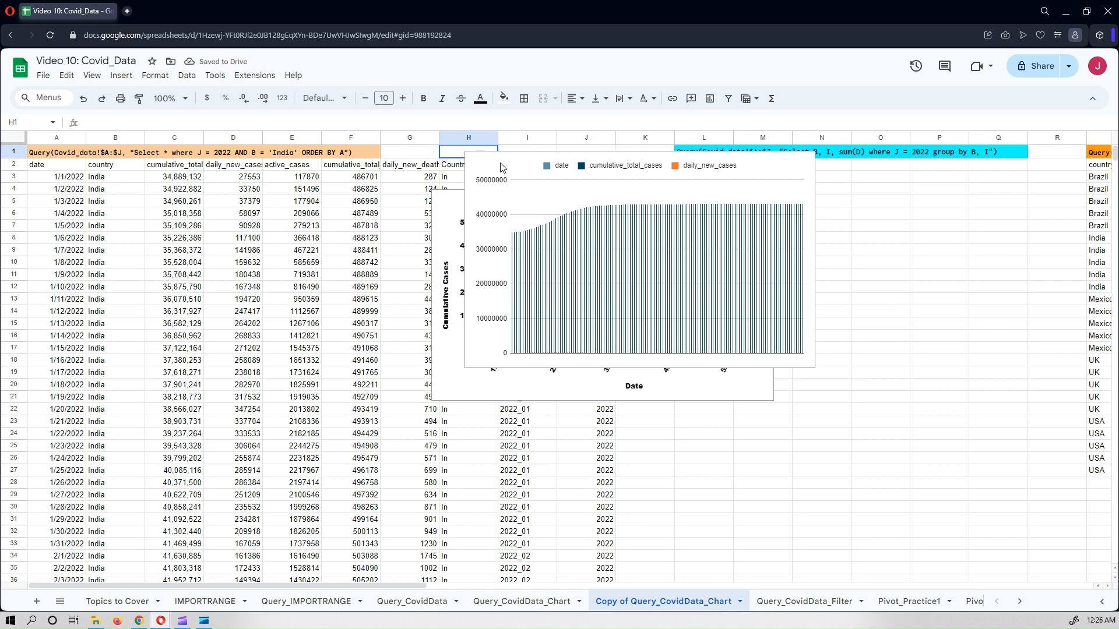
drag(502, 169, 67, 225)
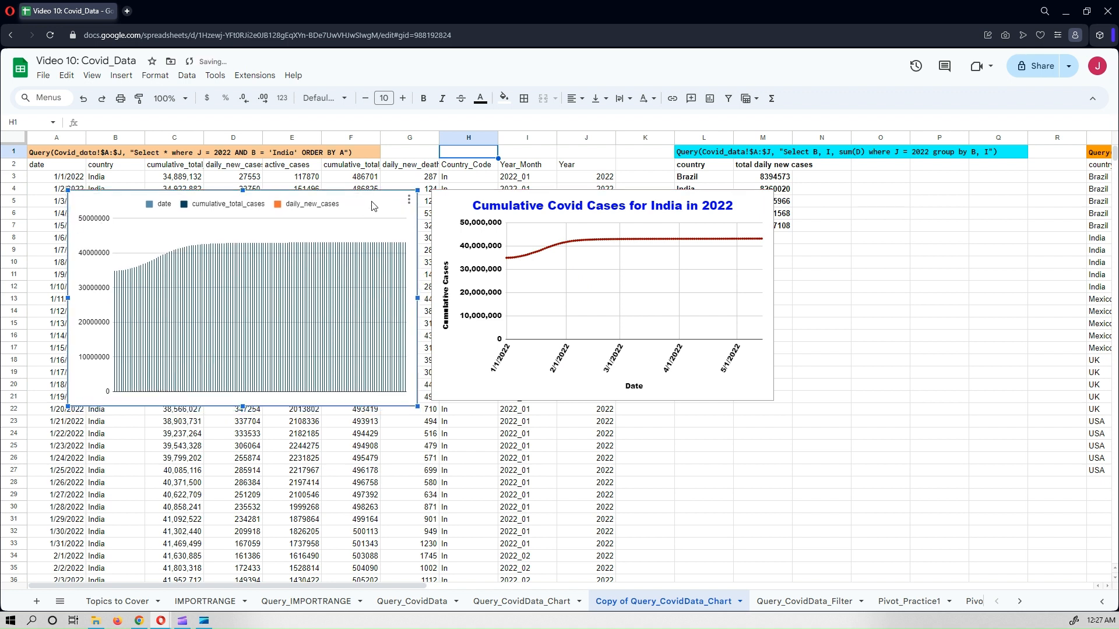
Step: Open the pasted column chart for editing and change its type to a line chart
click(408, 200)
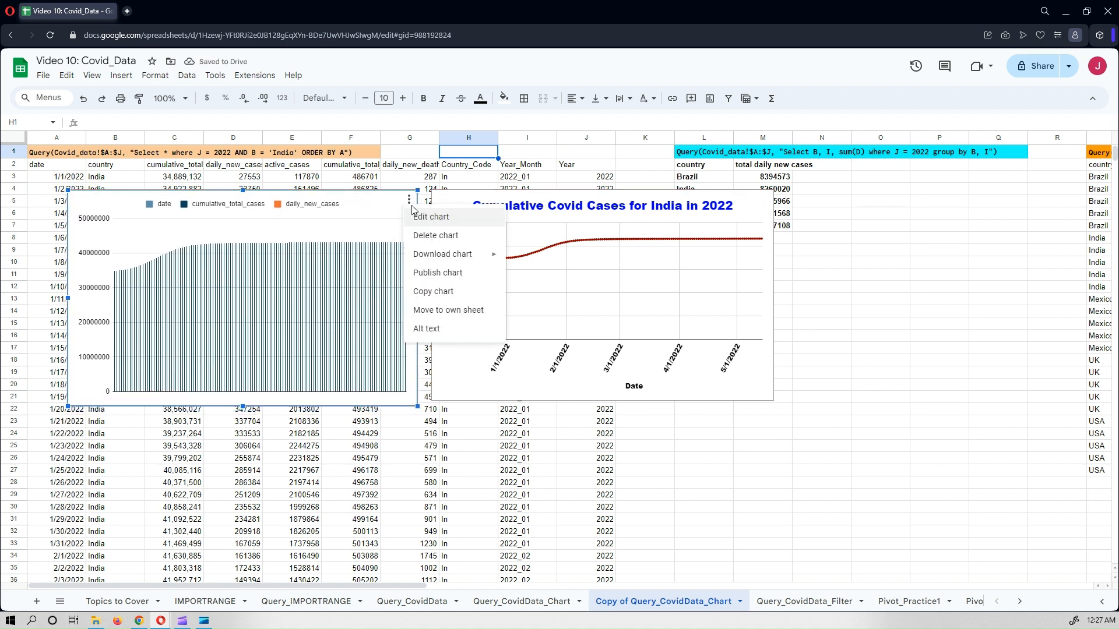
key(Return)
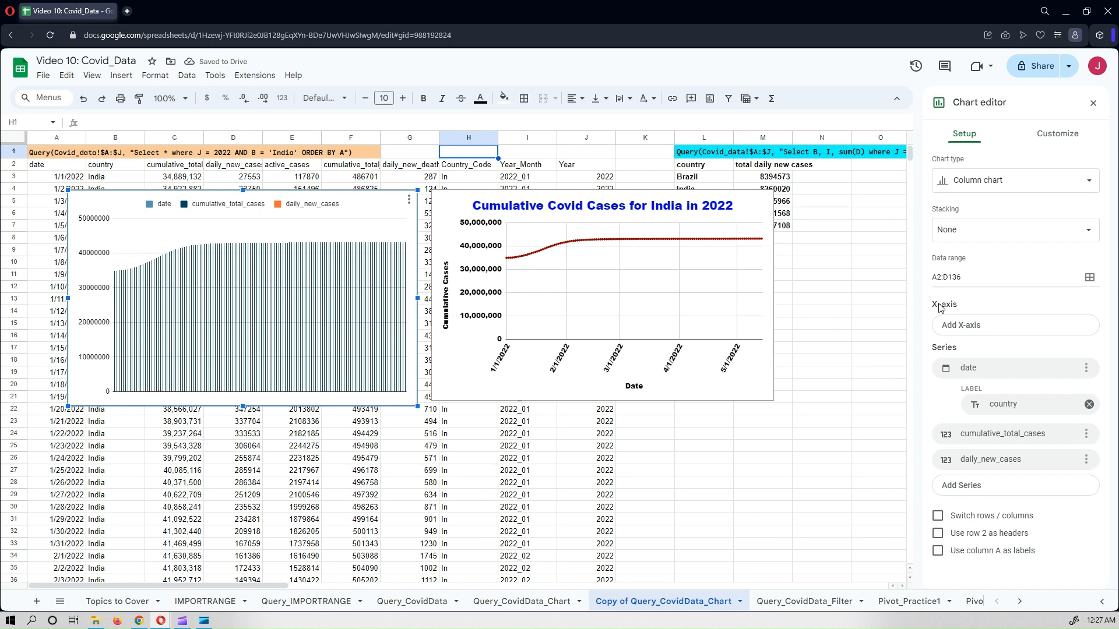
click(997, 186)
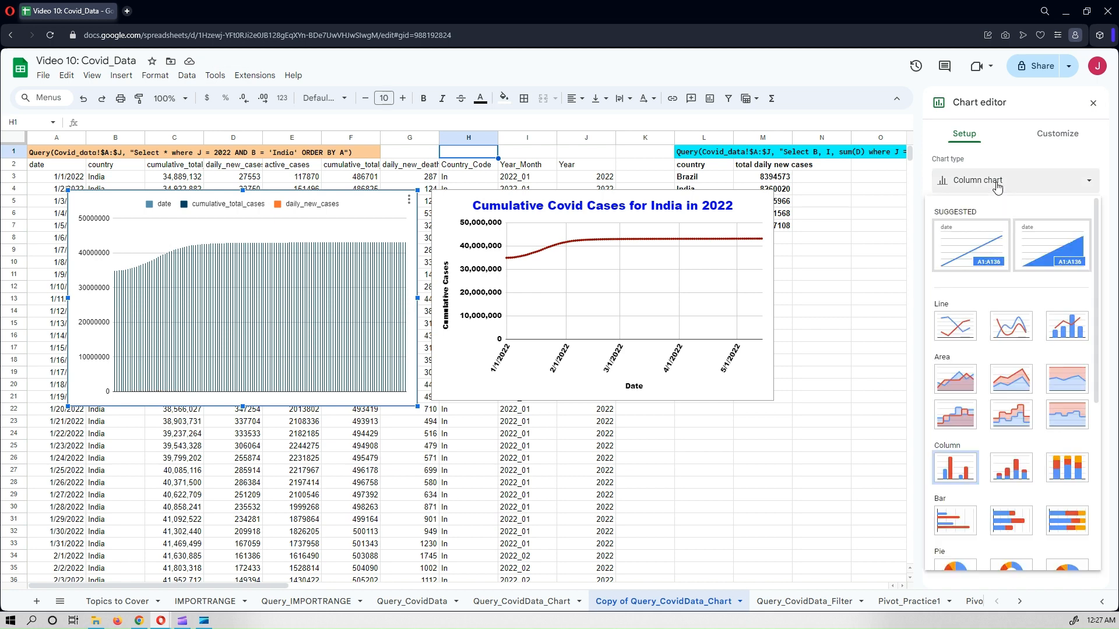
click(968, 331)
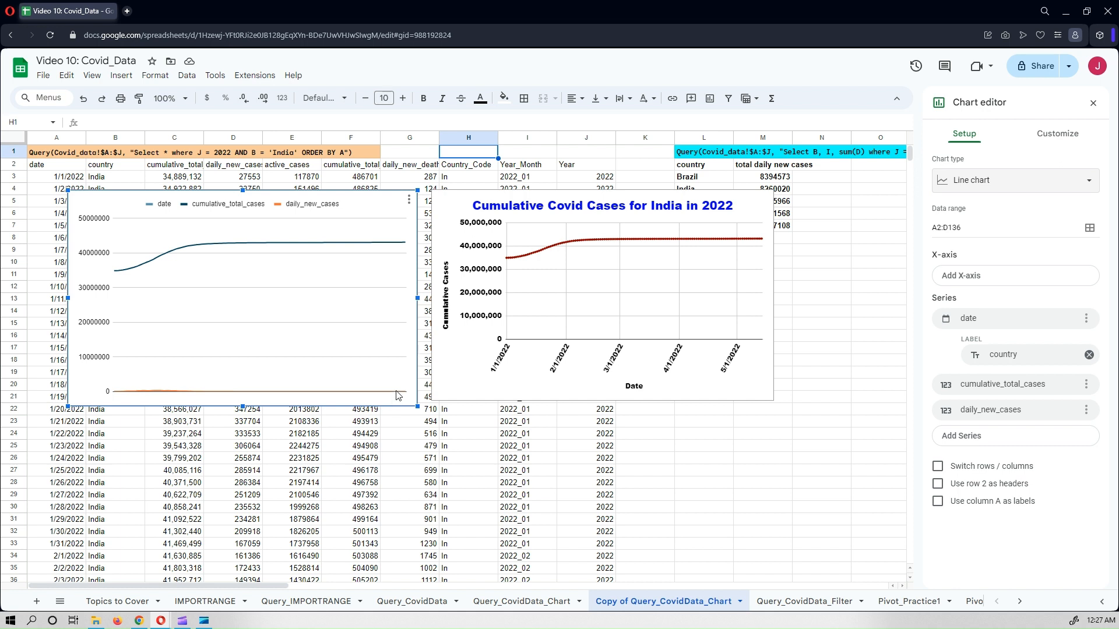
Step: Use date as the new line chart's X-axis and remove the country label and the date series
click(1089, 356)
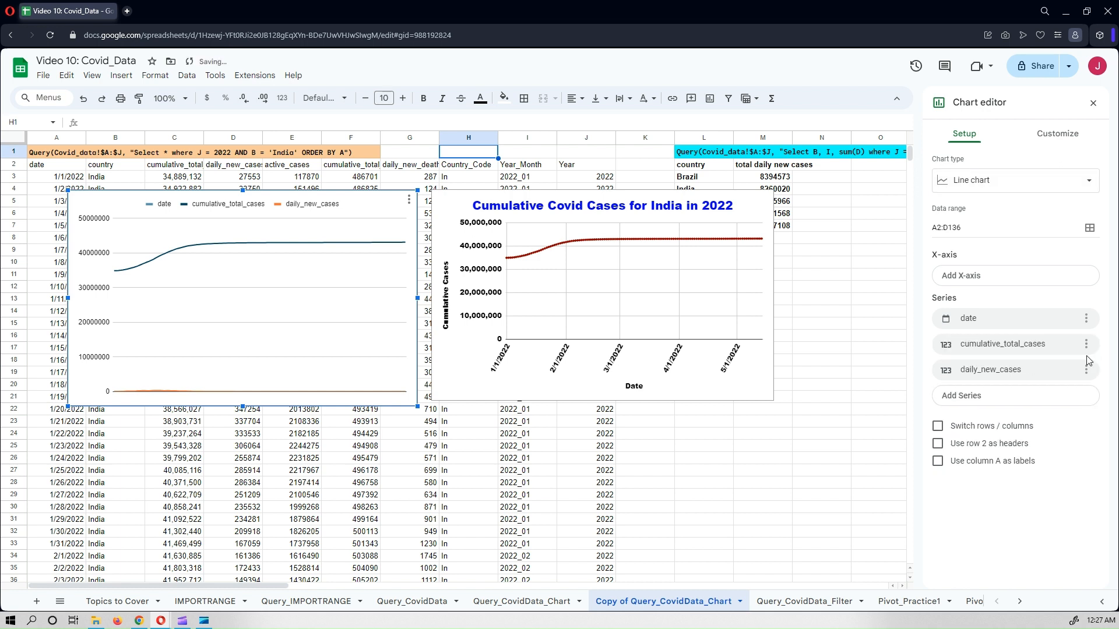
click(1055, 280)
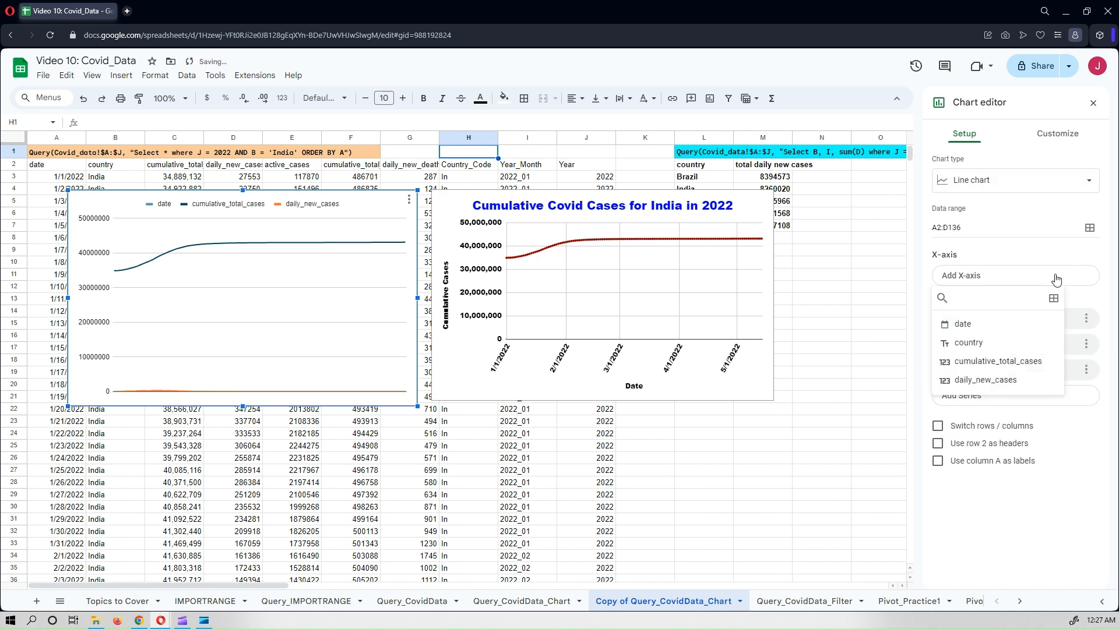
click(993, 324)
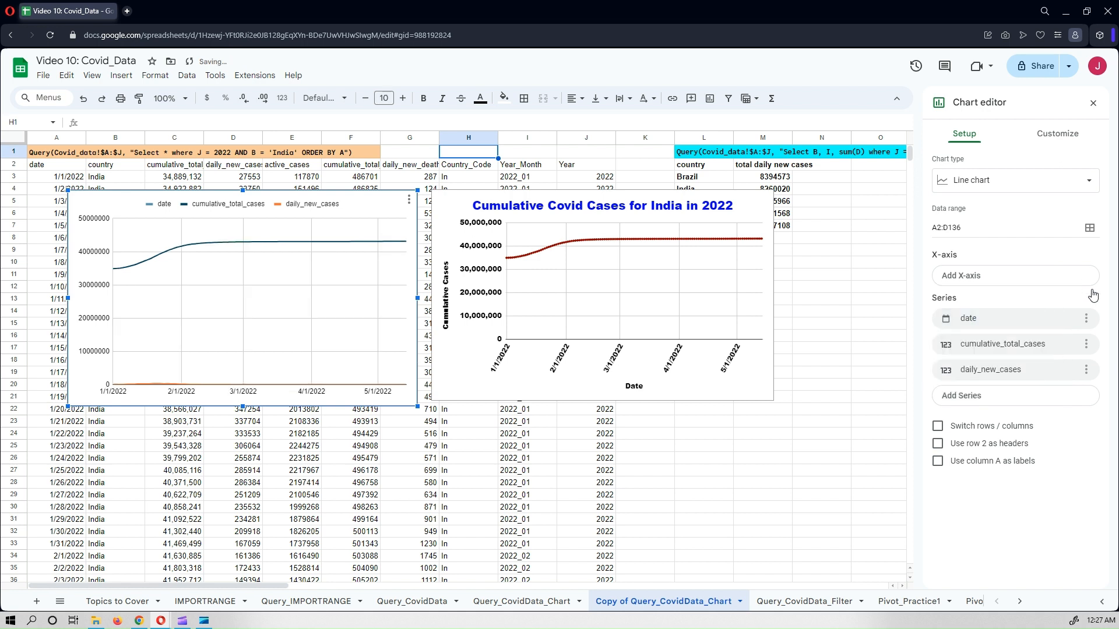
click(1086, 352)
click(1065, 381)
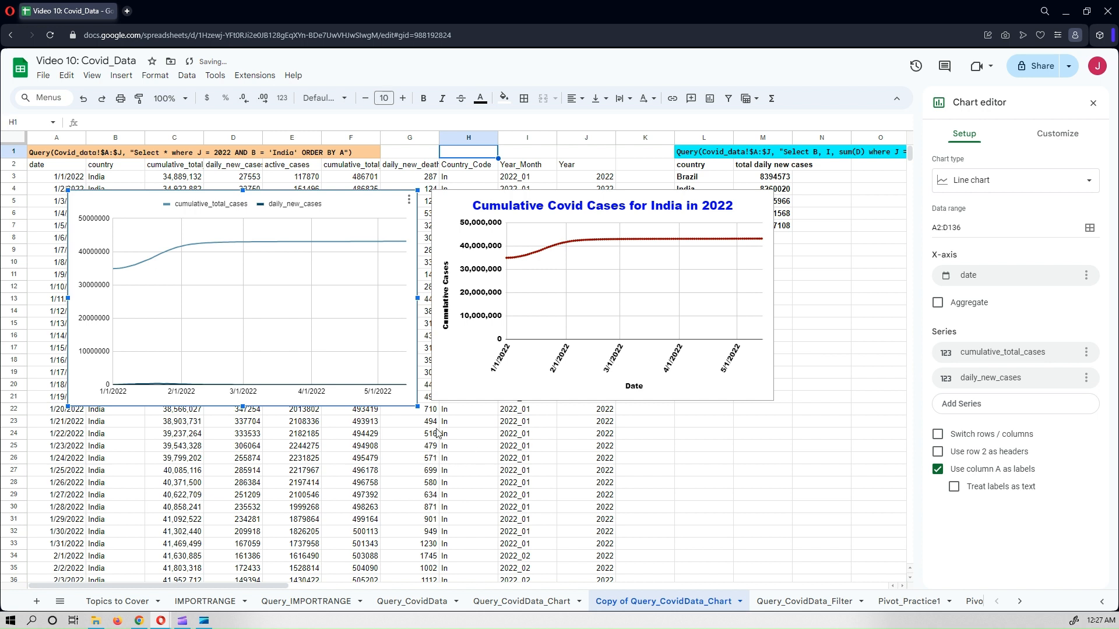
Step: Enlarge the new line chart down to about row 32 and across to column J, and set its font to Wide
drag(417, 406, 640, 487)
click(1060, 135)
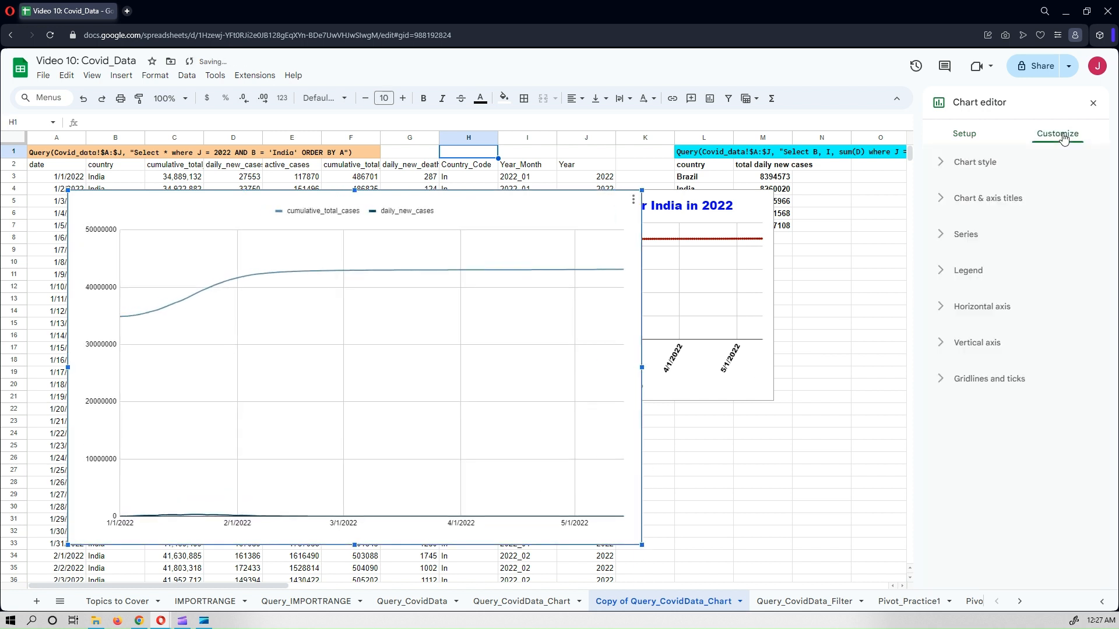
click(1050, 159)
click(1057, 210)
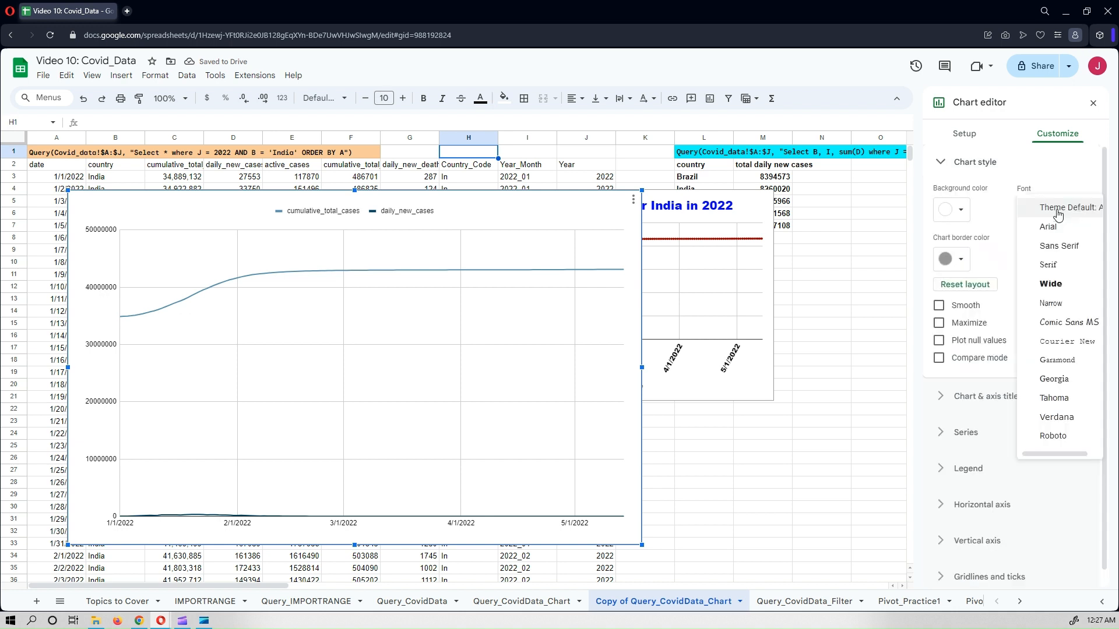
click(1051, 285)
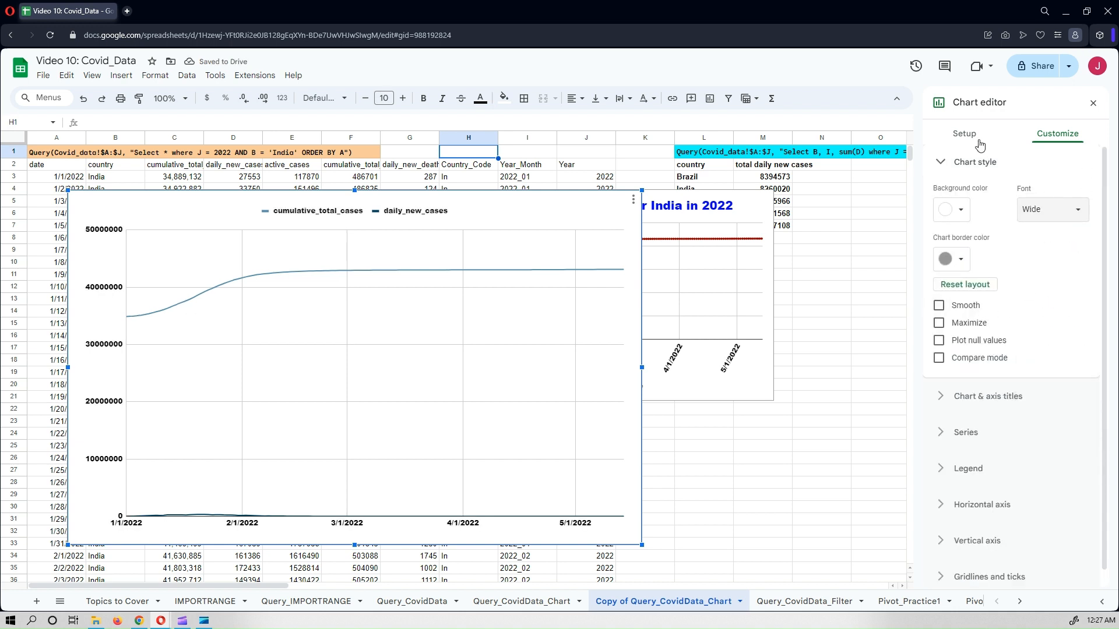
click(963, 163)
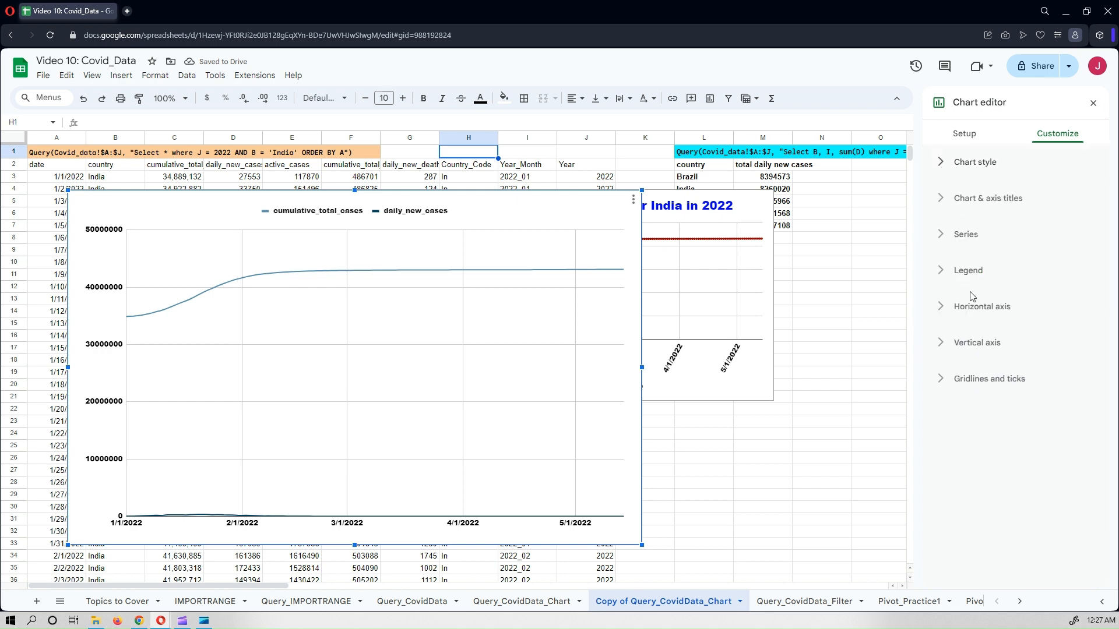
Step: Plot the cumulative_total_cases series on the right axis and shift the chart slightly up and left
click(958, 240)
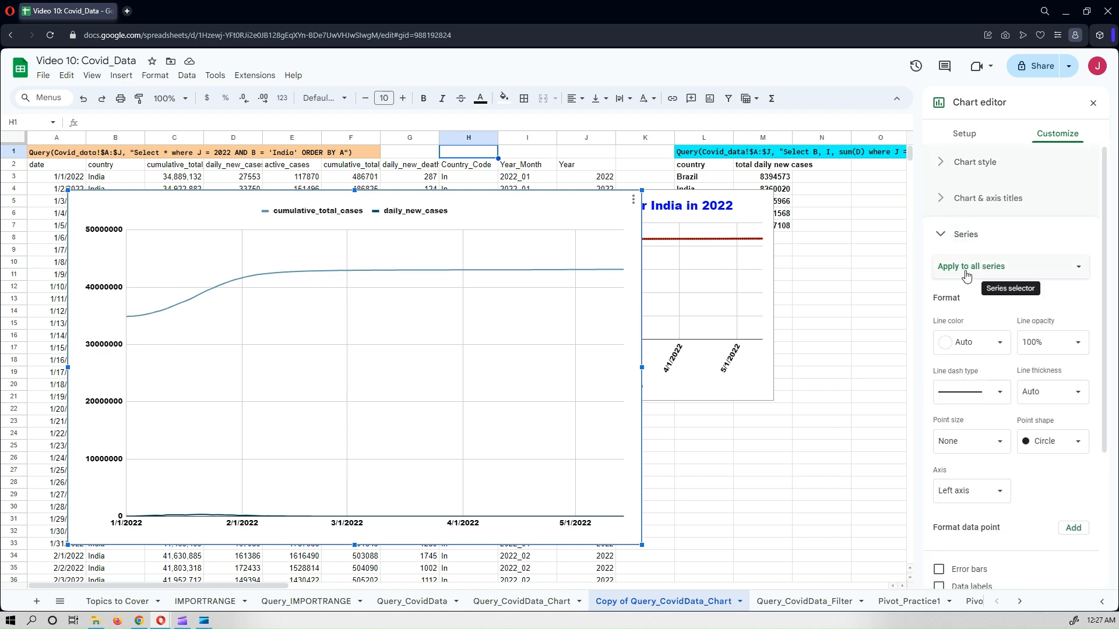
scroll(1007, 241, down, 1)
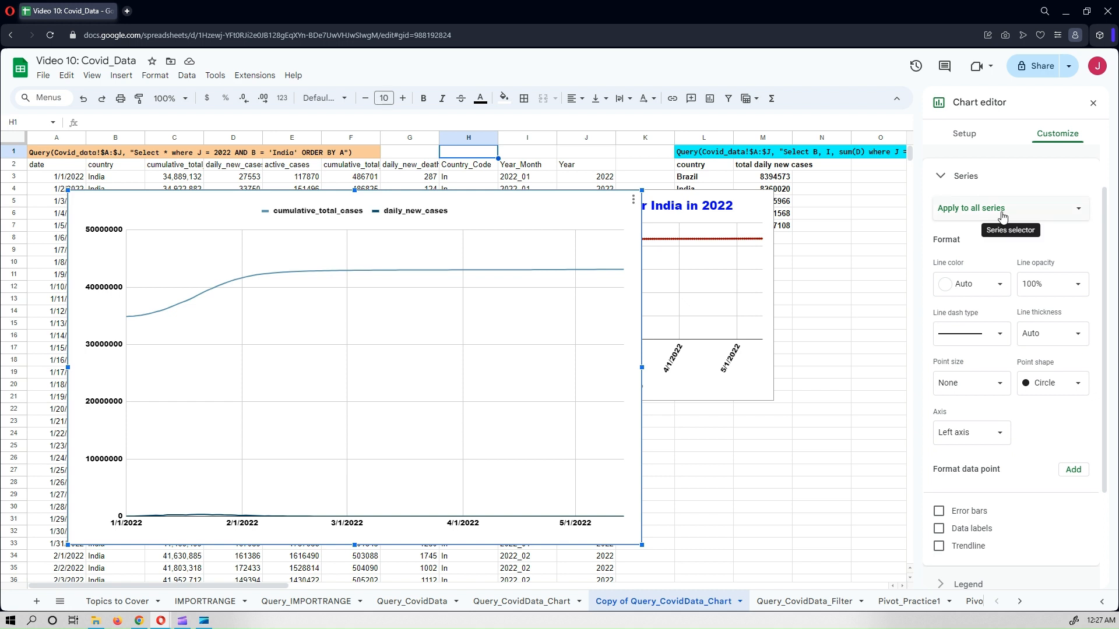
click(1002, 216)
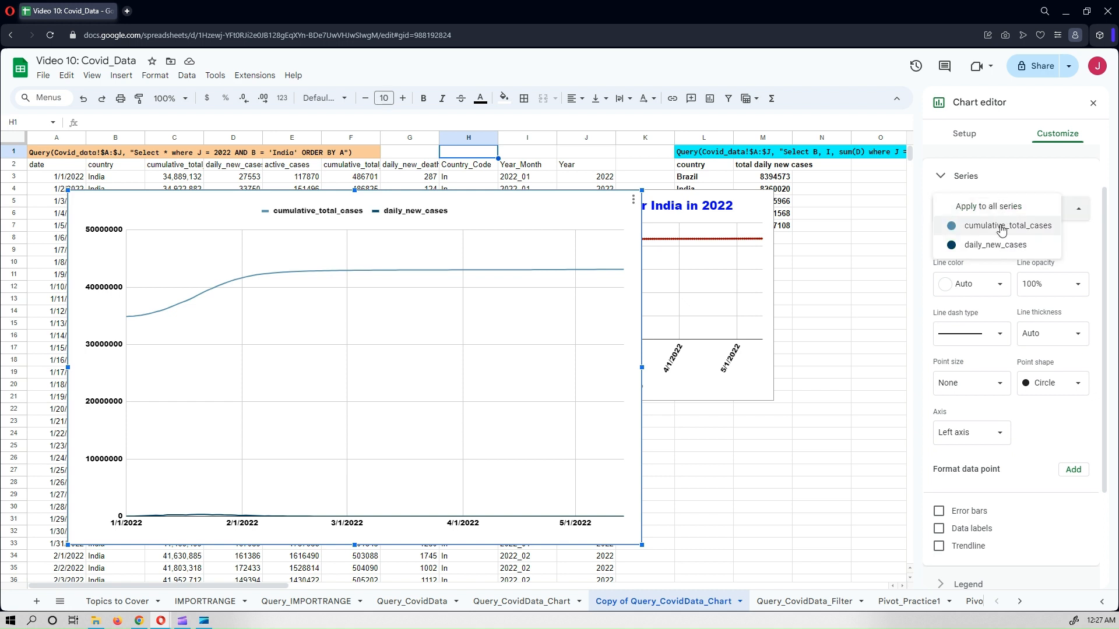
click(1001, 227)
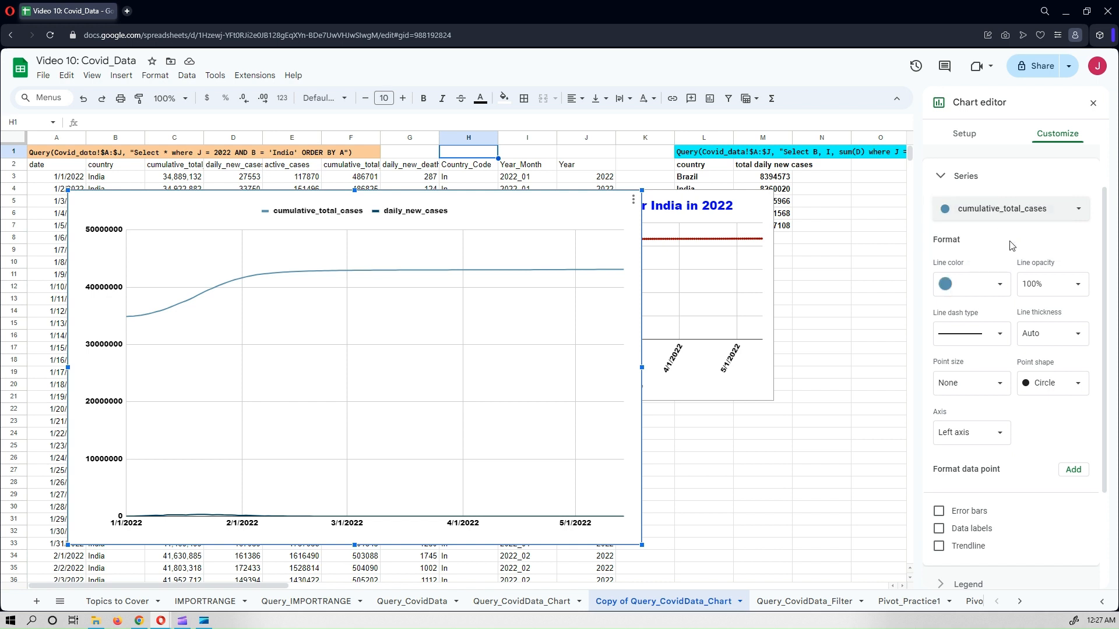
scroll(1024, 502, down, 2)
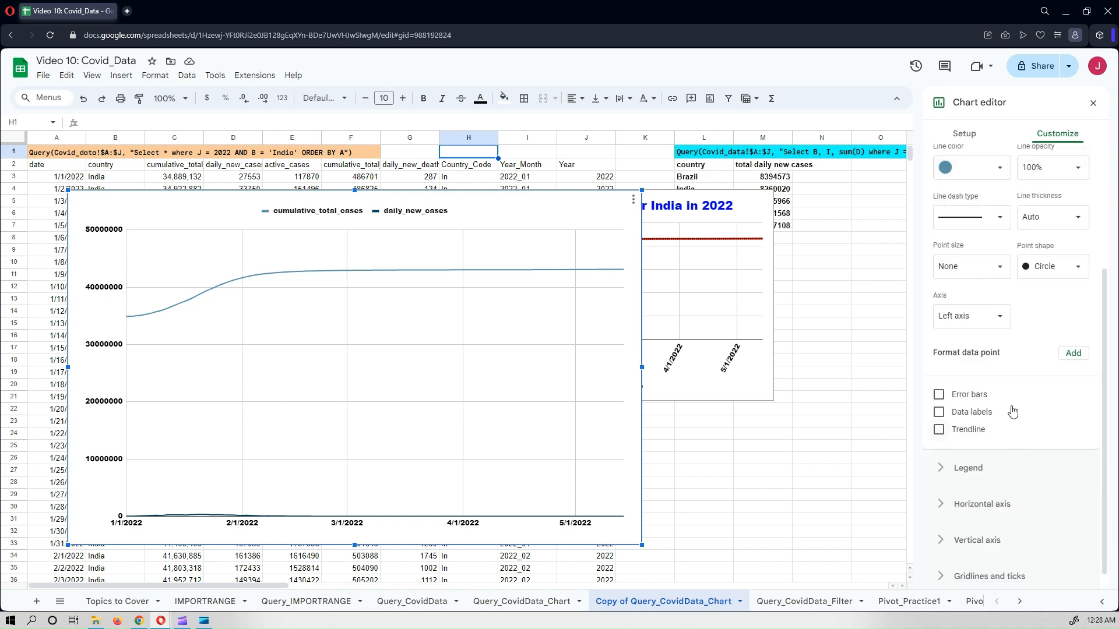
click(1005, 318)
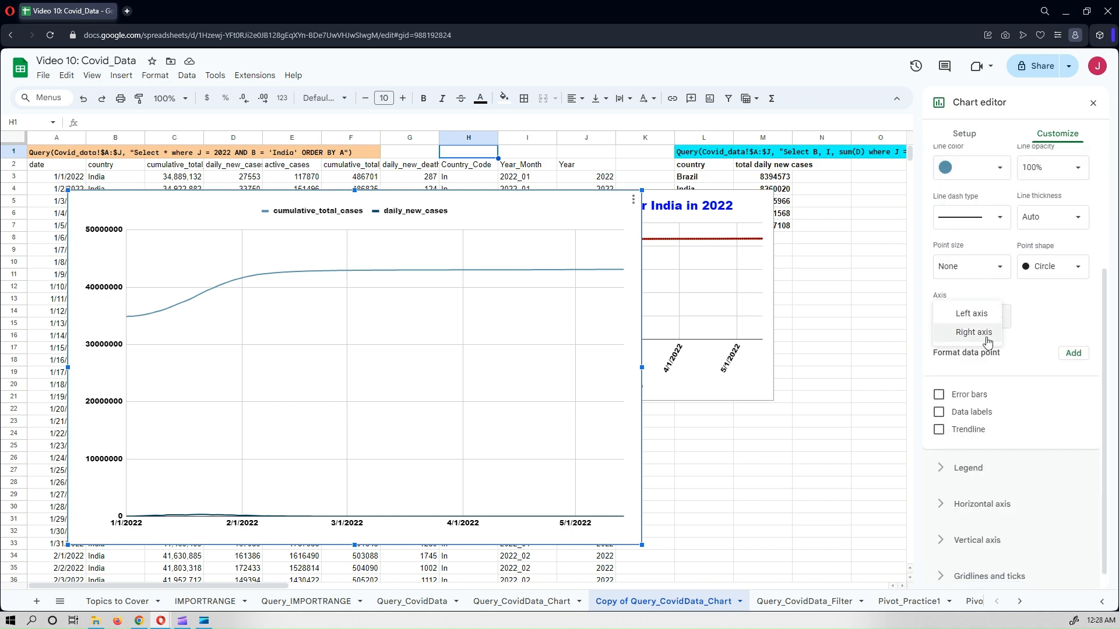
click(987, 334)
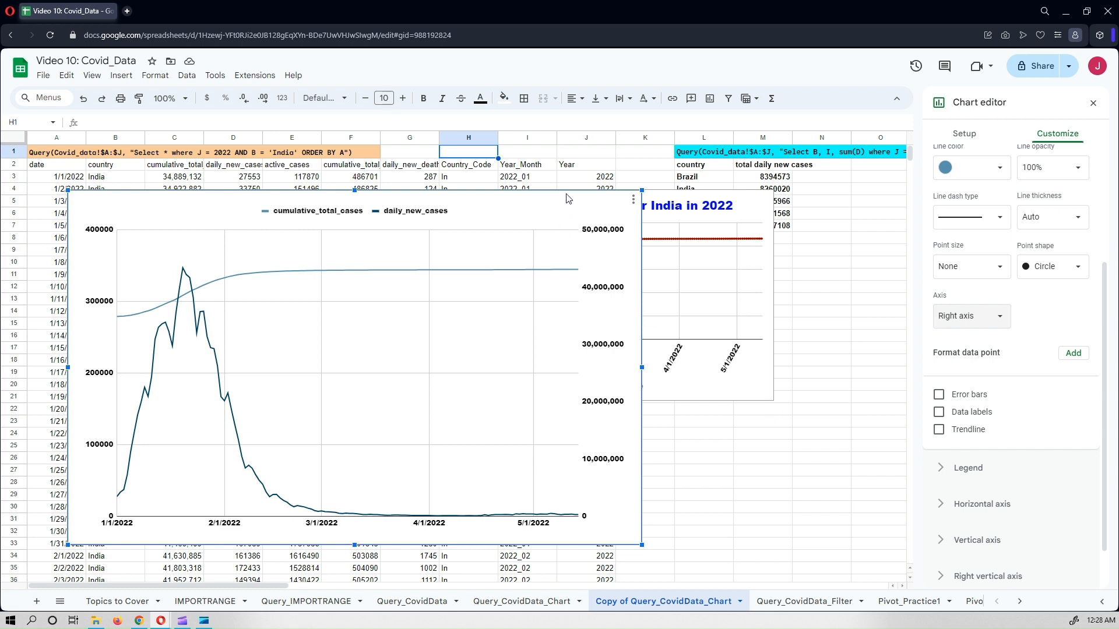
drag(568, 199, 558, 188)
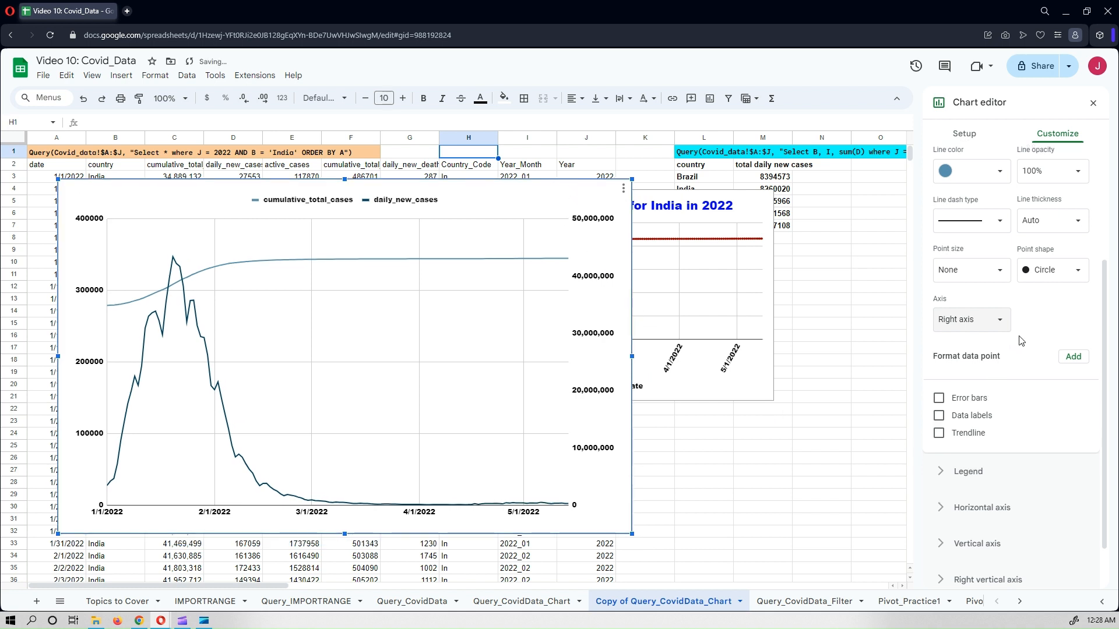
Step: Color the cumulative_total_cases line red
scroll(1019, 341, up, 2)
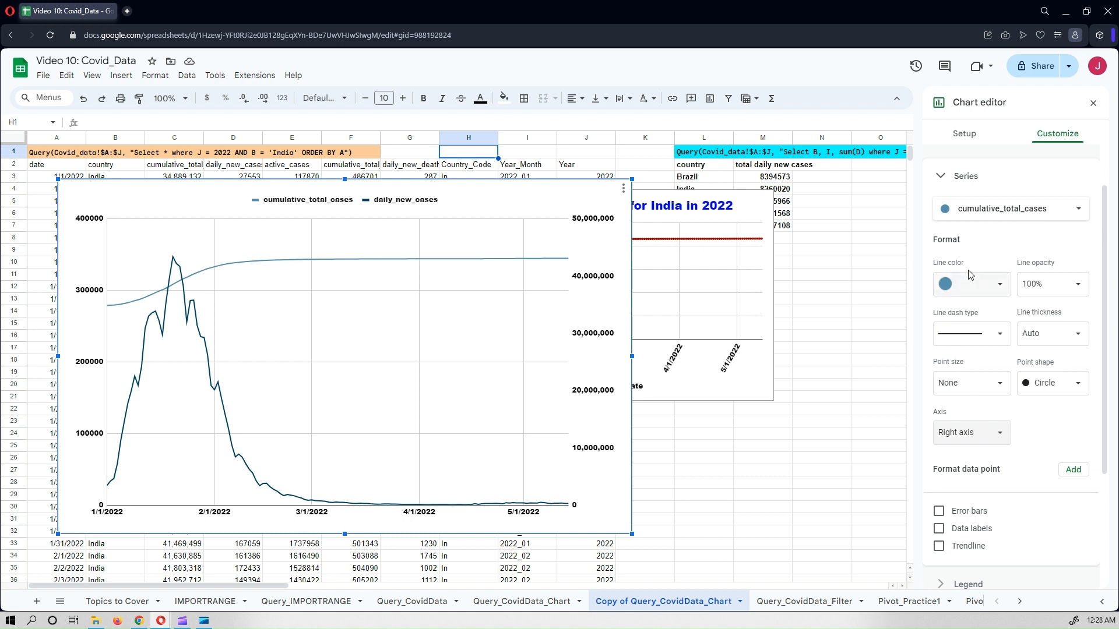
click(984, 286)
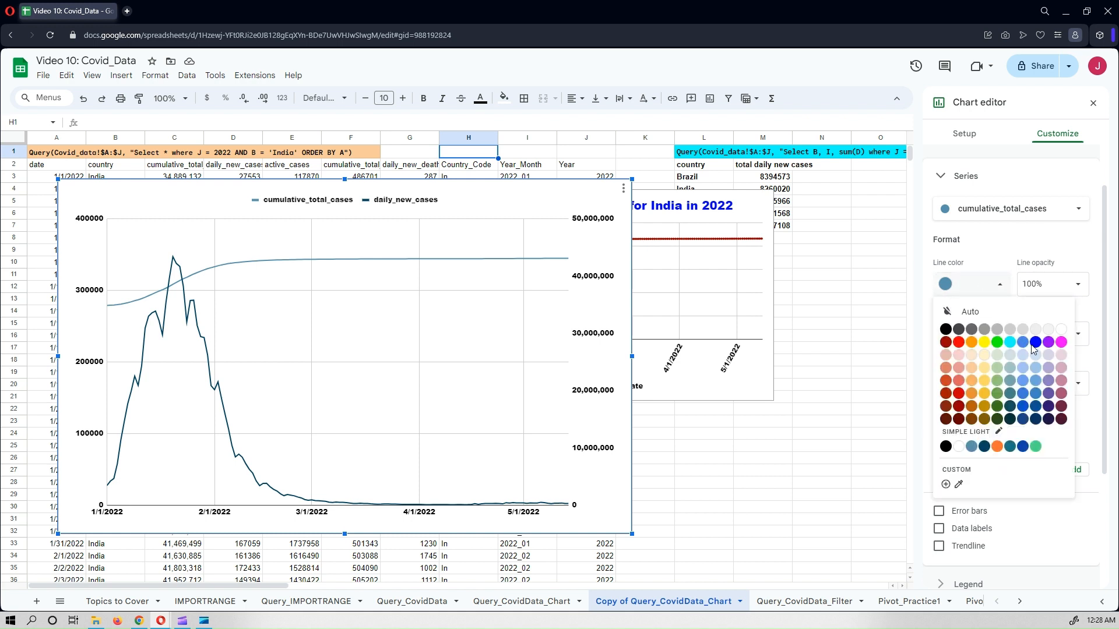
click(1035, 343)
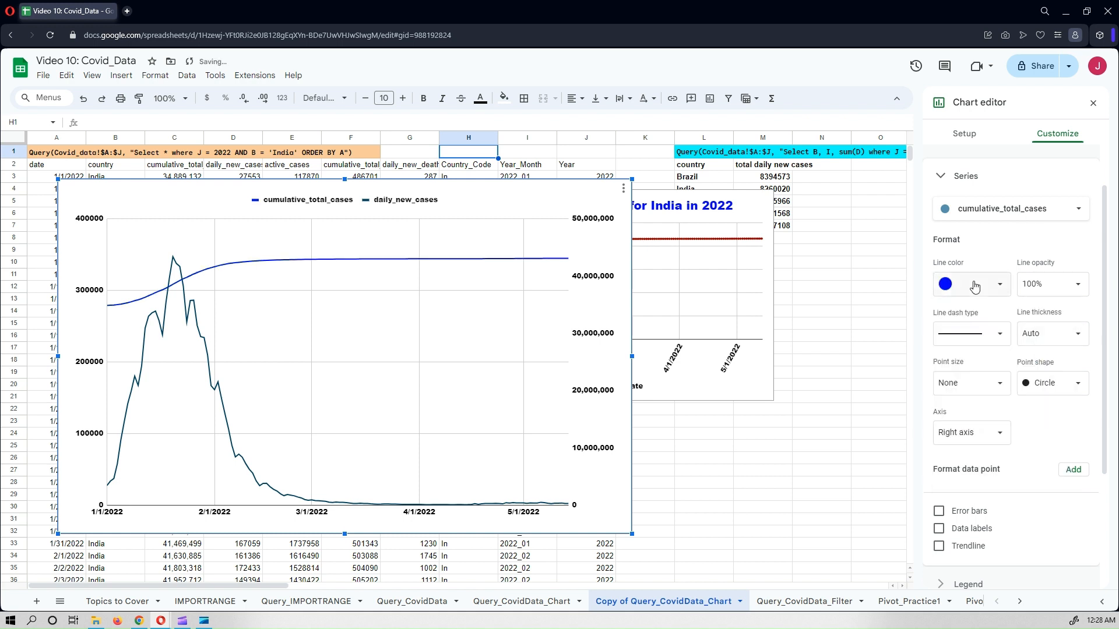
click(974, 286)
click(959, 343)
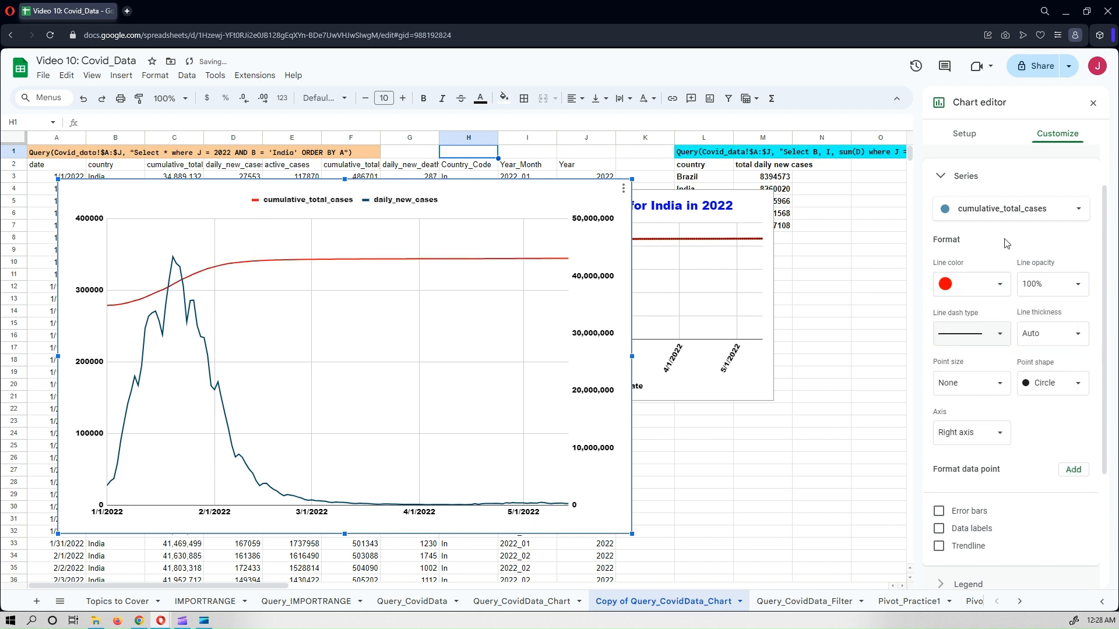
Step: Format the daily_new_cases series as an orange, short-dashed line
click(1014, 211)
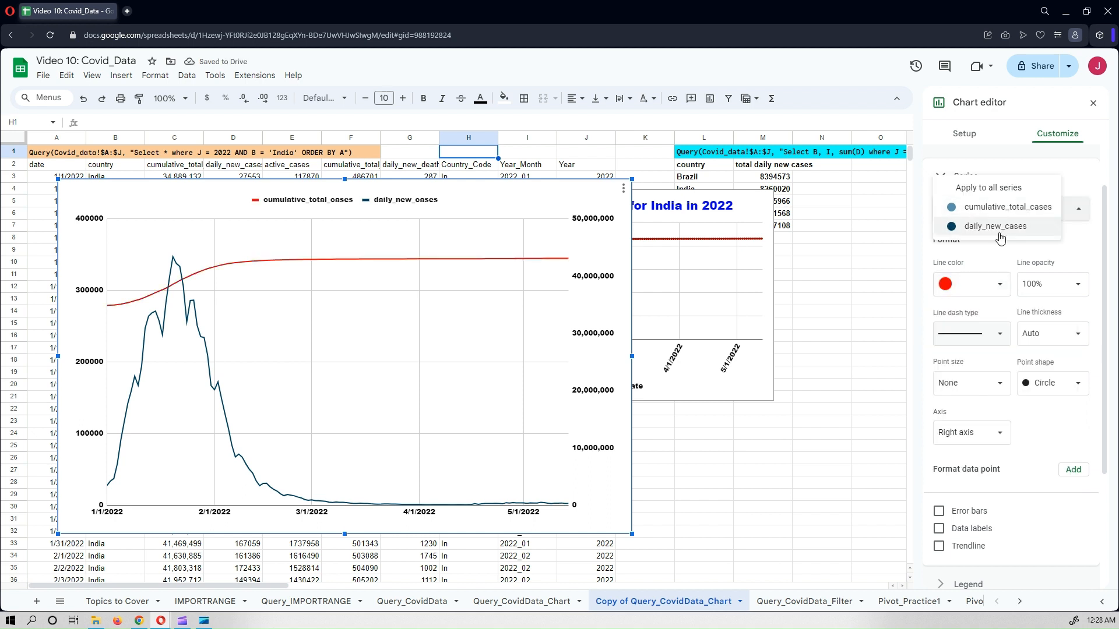
click(996, 227)
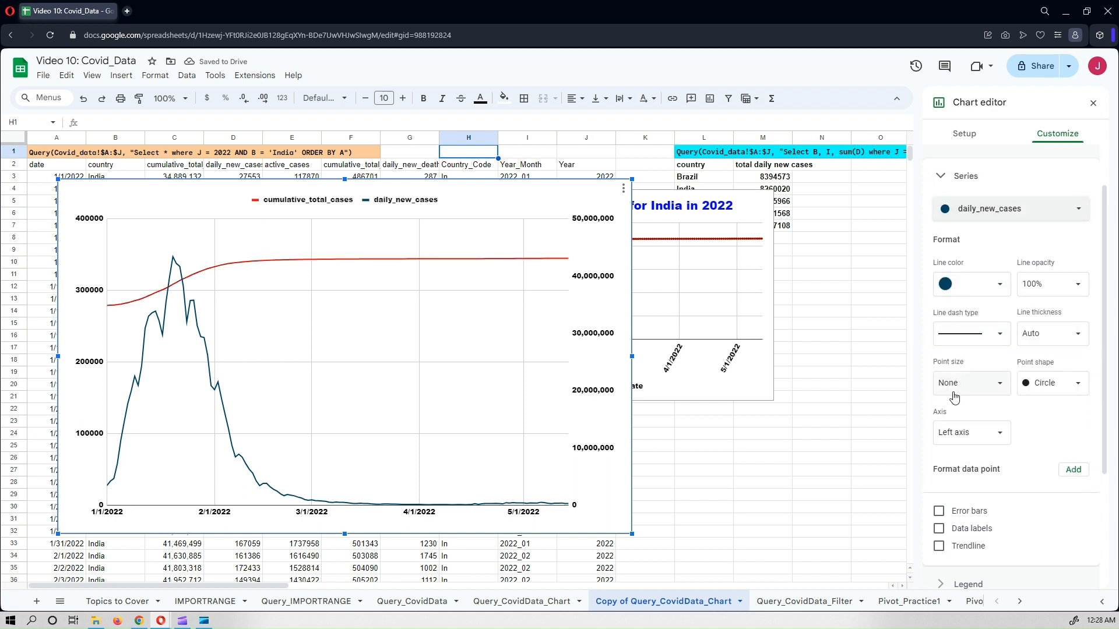
click(975, 286)
click(971, 342)
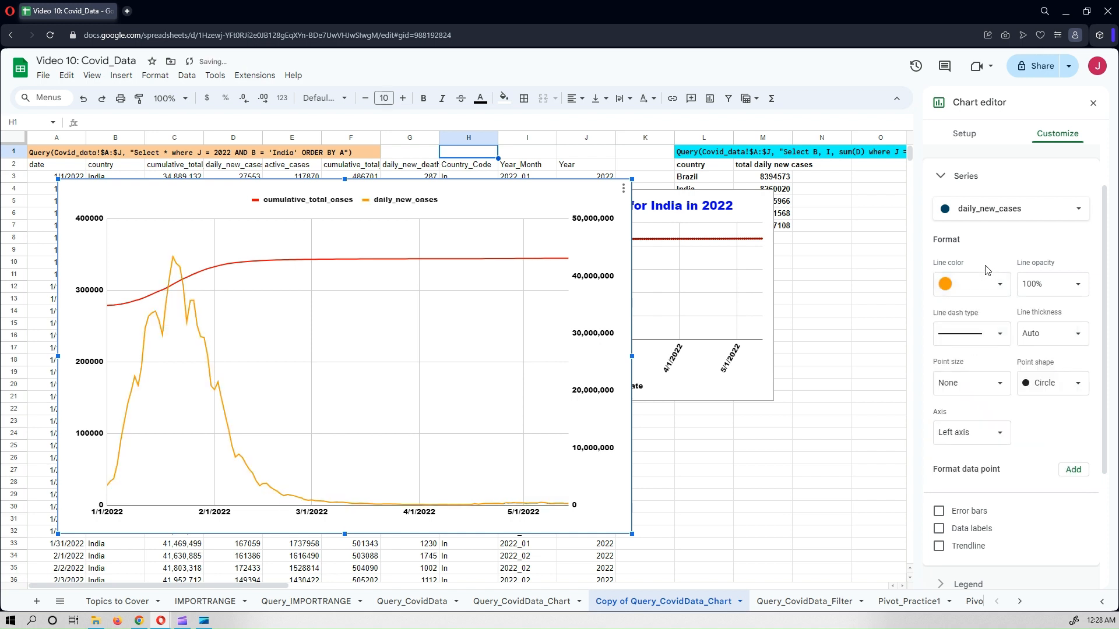
click(999, 335)
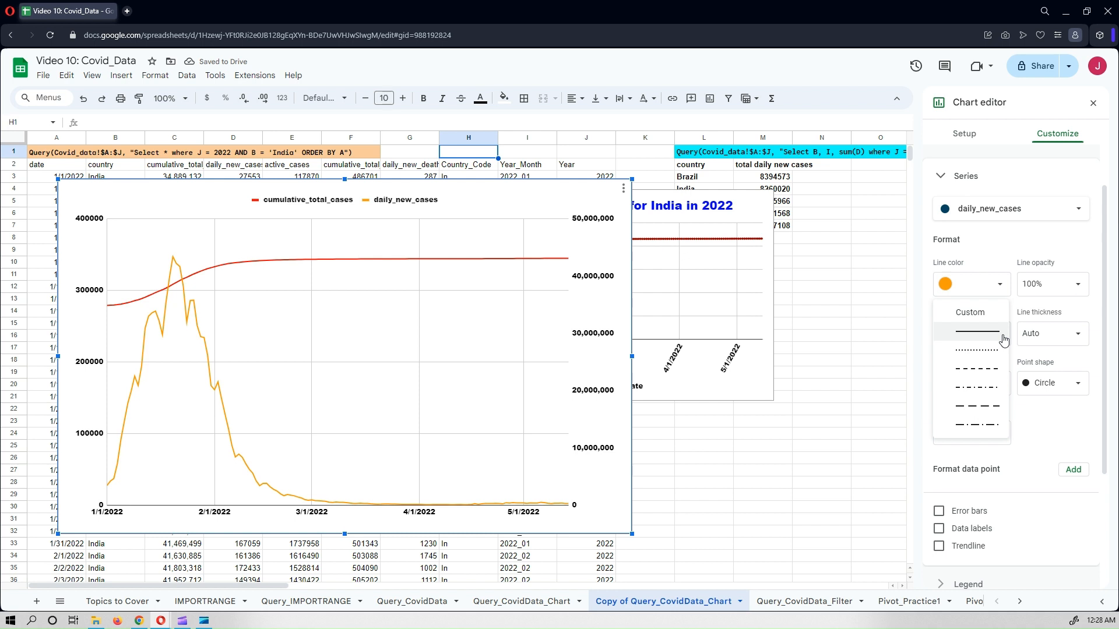
click(984, 373)
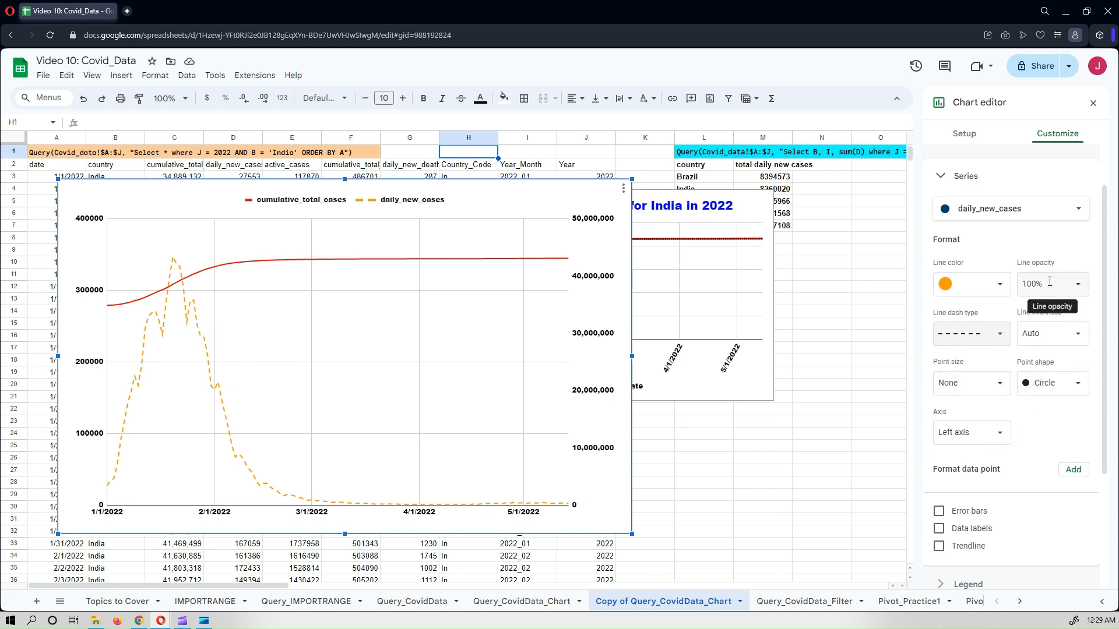
Step: Compare the chart's two series names with the column headers in C2 and D2
click(990, 220)
click(993, 187)
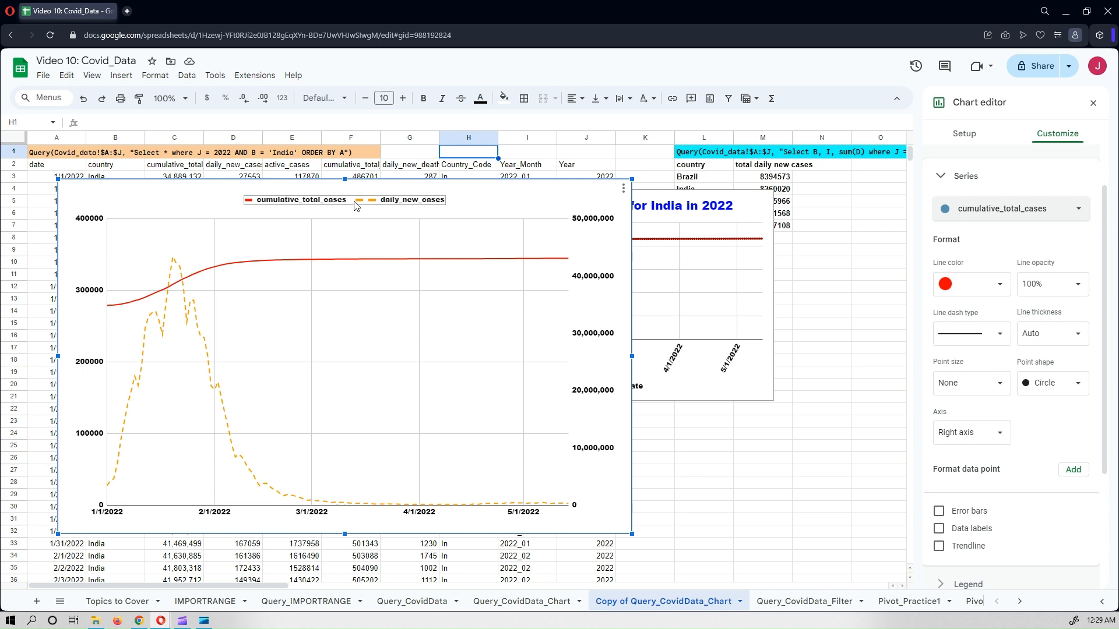
click(180, 167)
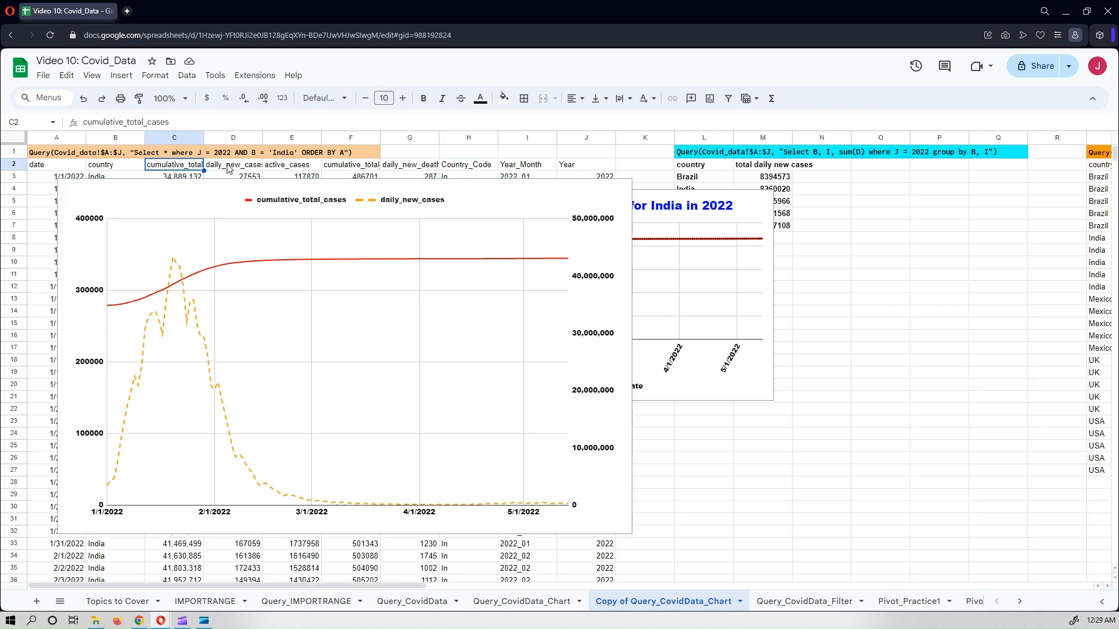
click(229, 169)
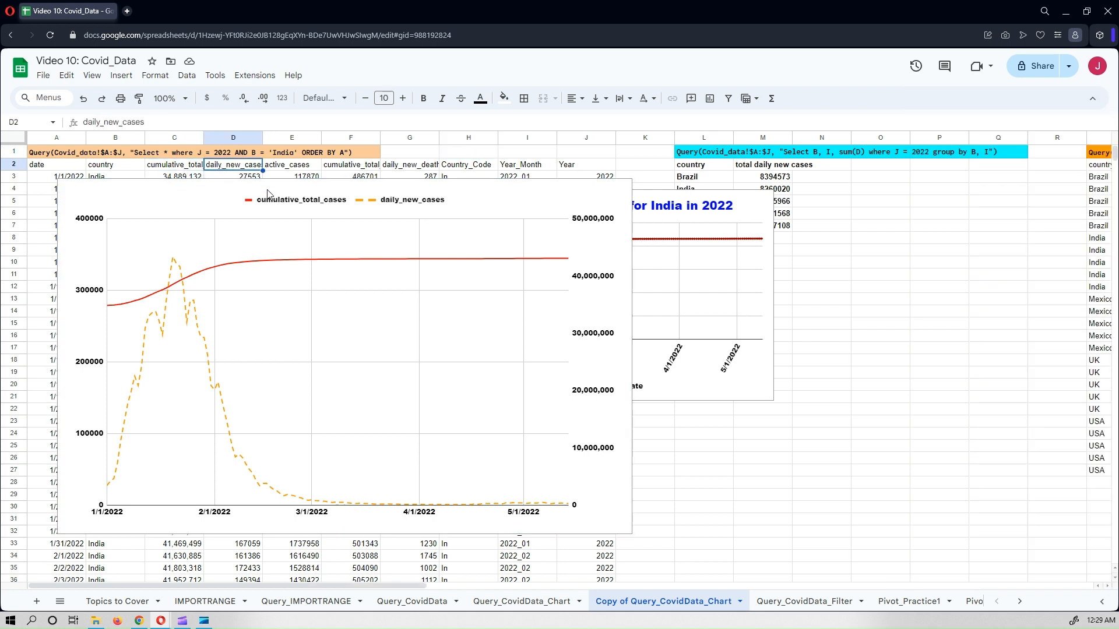
Step: Reopen the two-series line chart for editing and title it "Covid Cases Count for India in 2022"
click(623, 188)
click(637, 209)
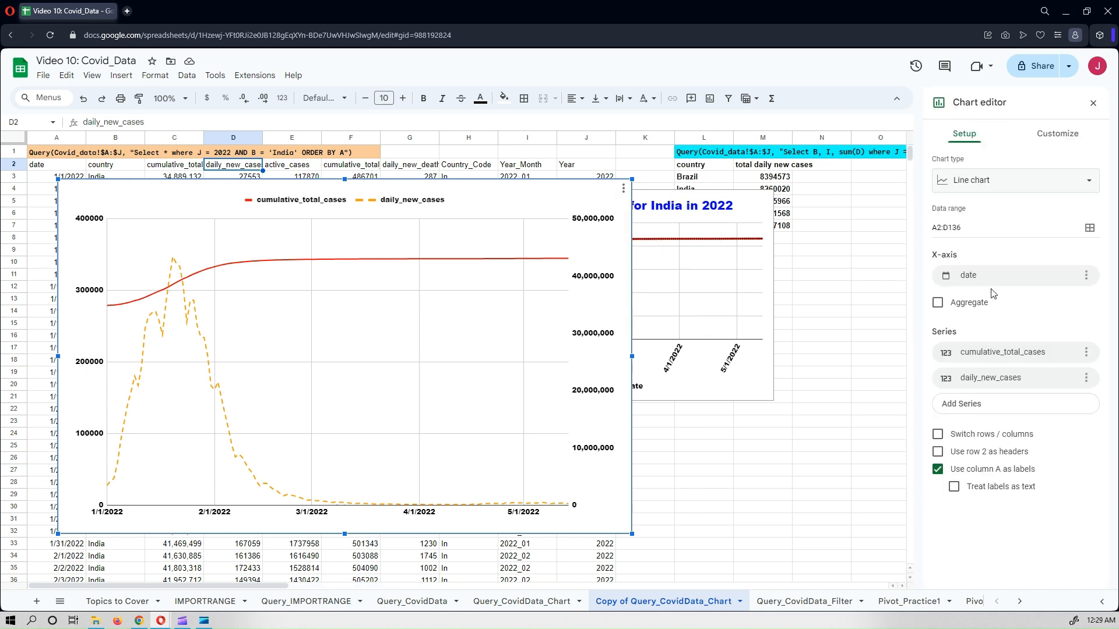
click(1046, 137)
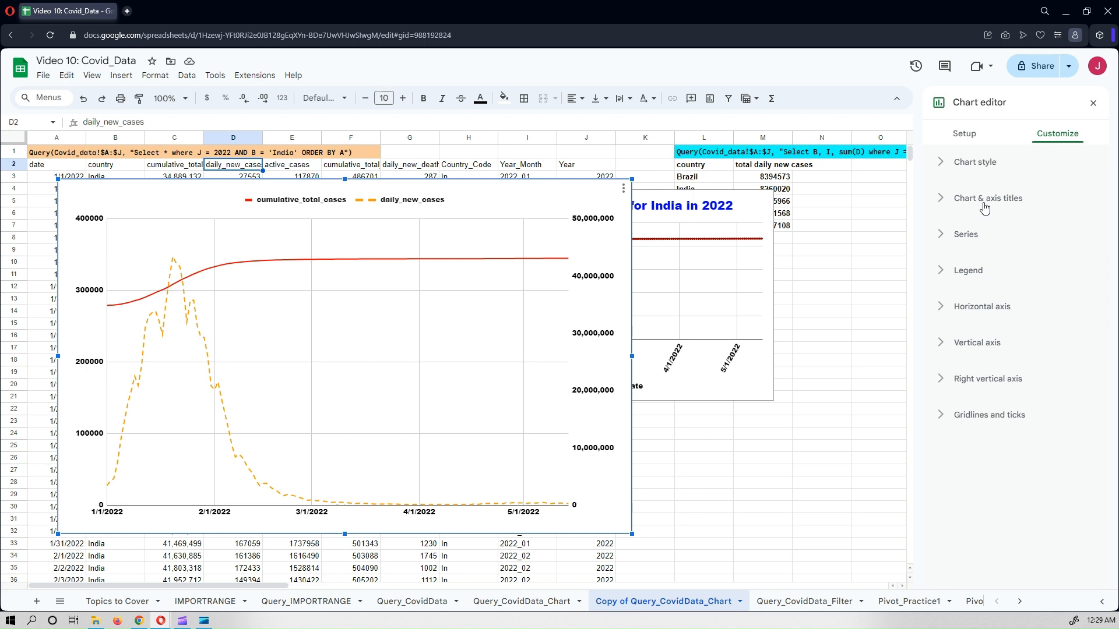
click(984, 208)
click(977, 287)
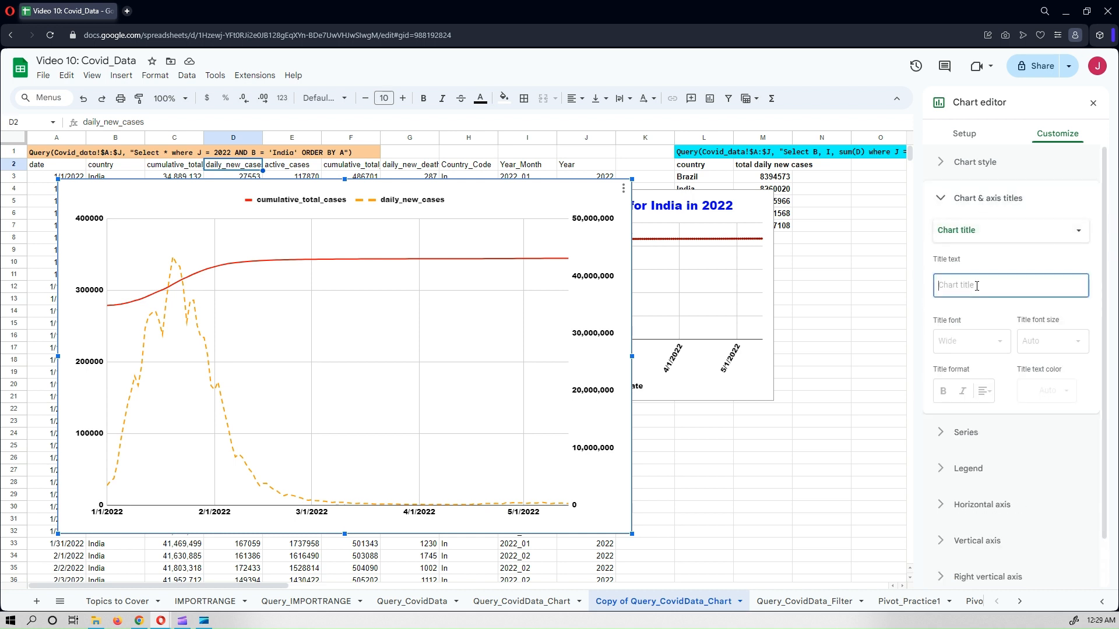
text(Covid Cases)
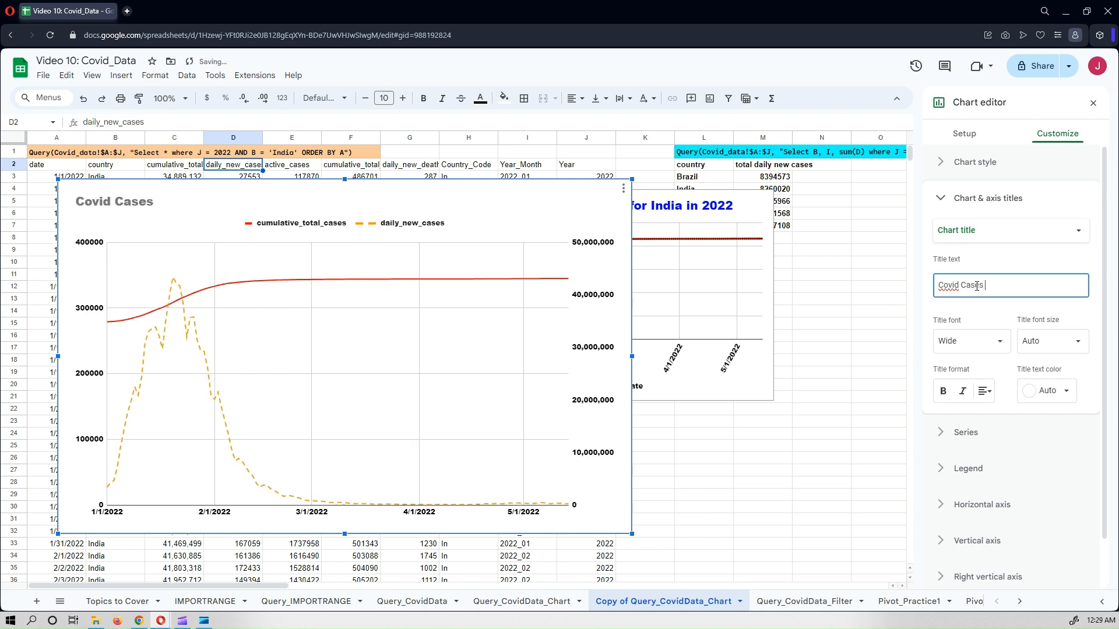
text(Count for India in 2022)
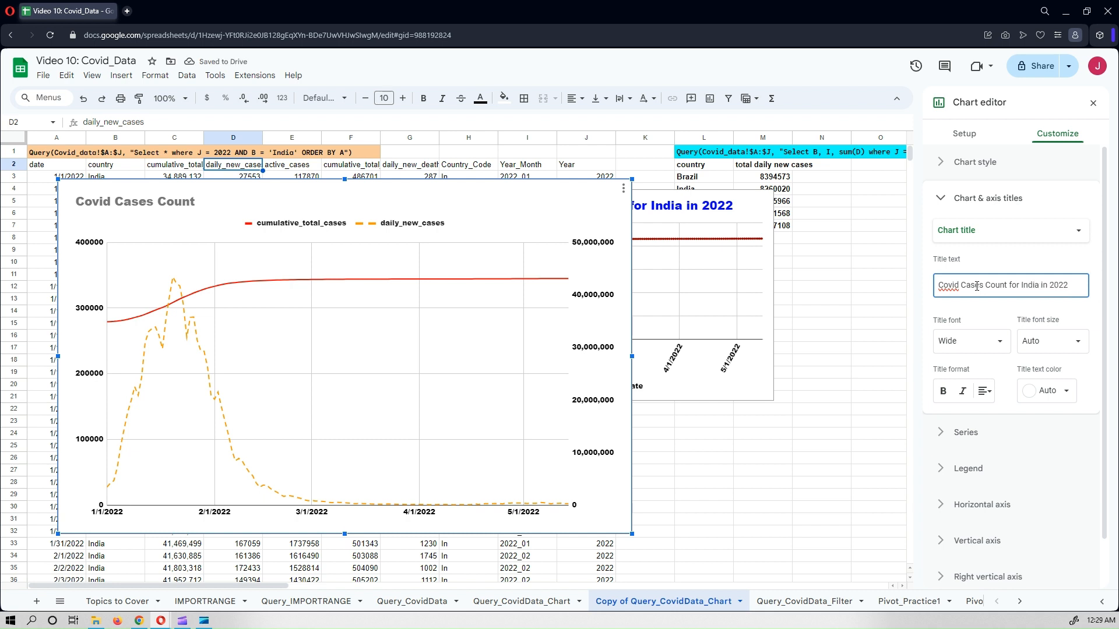
click(983, 316)
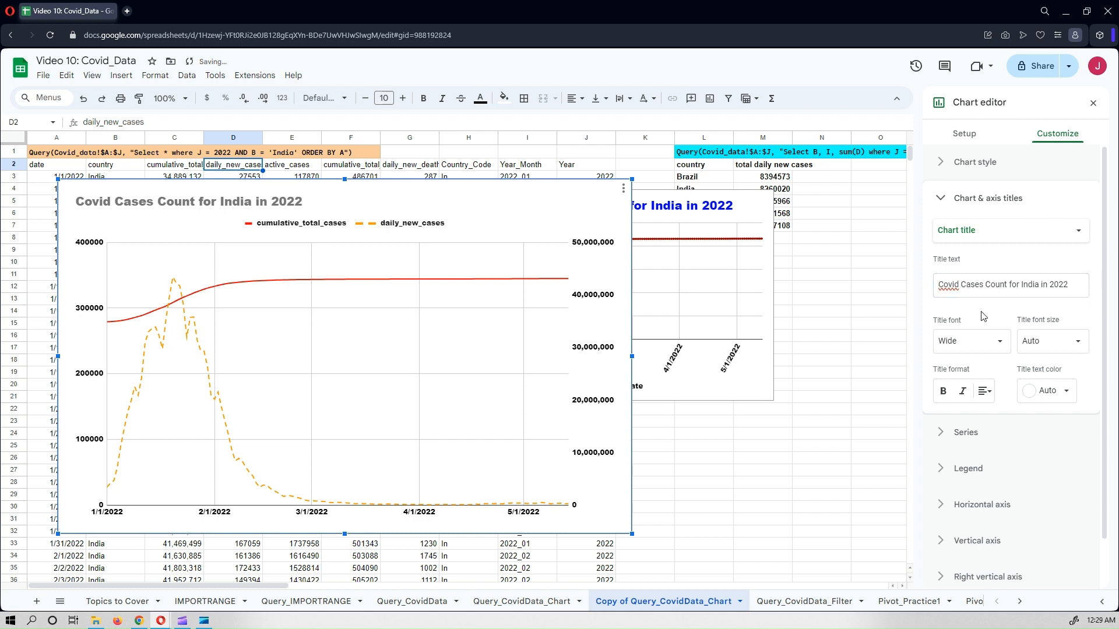
Step: Make the chart title bold, center it and color it dark maroon
click(944, 391)
click(985, 391)
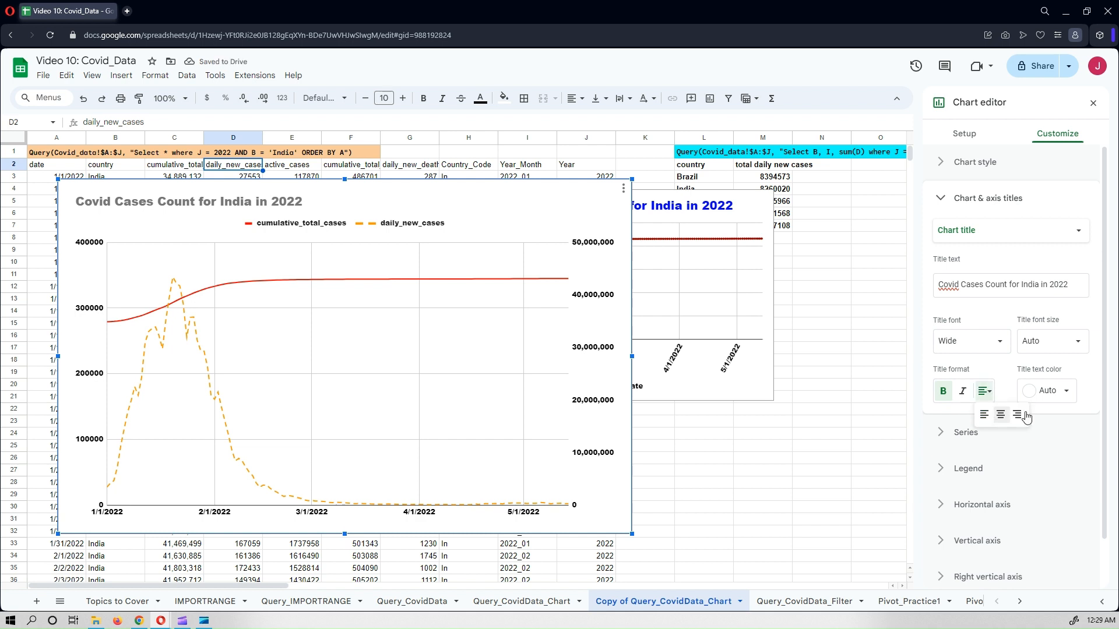
click(1001, 414)
click(1067, 392)
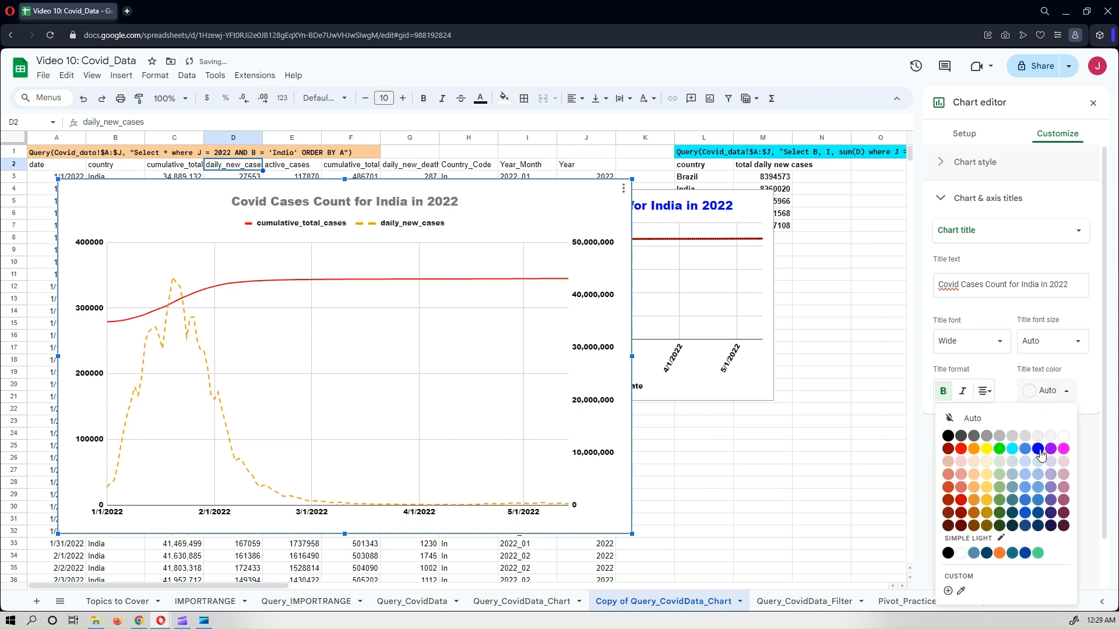
click(1064, 526)
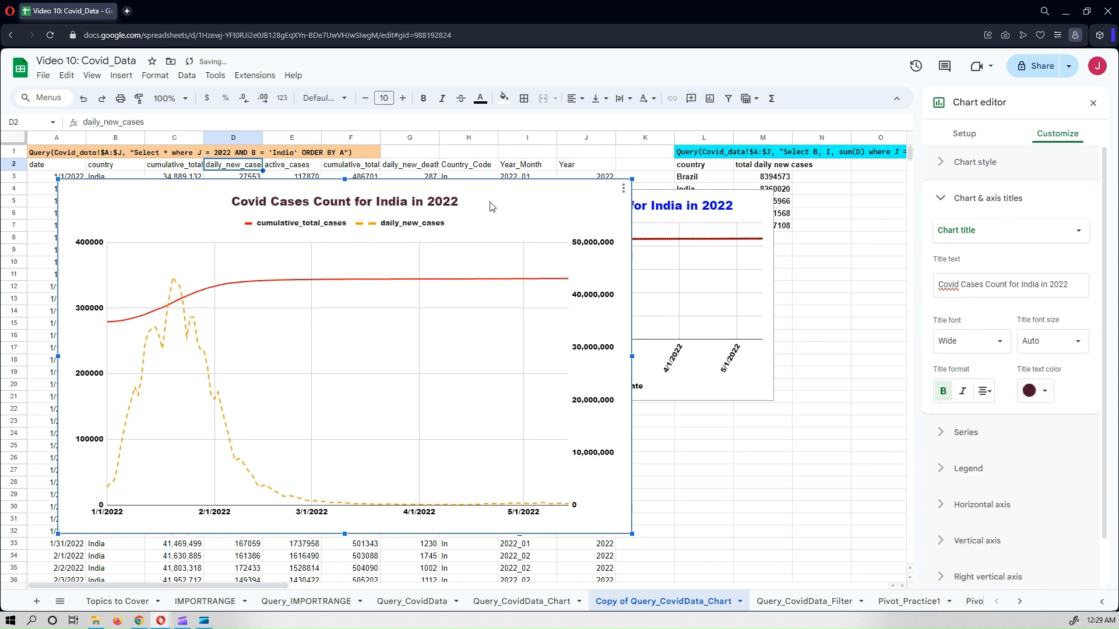
Step: Move the chart up to row 1 and shrink it to end around row 27 in column J
drag(522, 185, 534, 156)
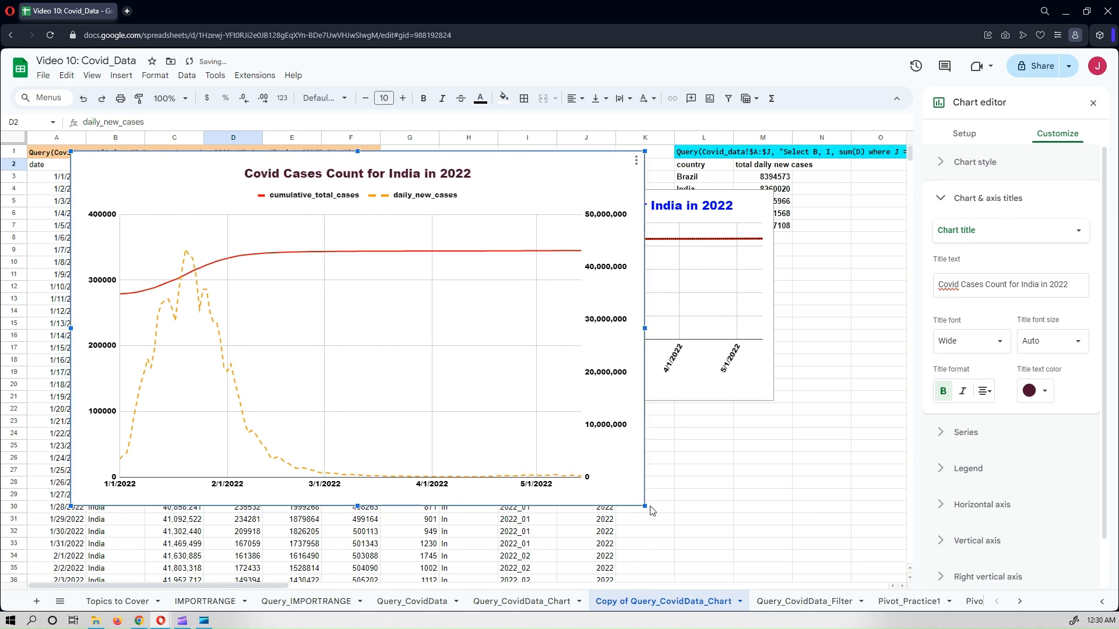
drag(644, 506, 599, 477)
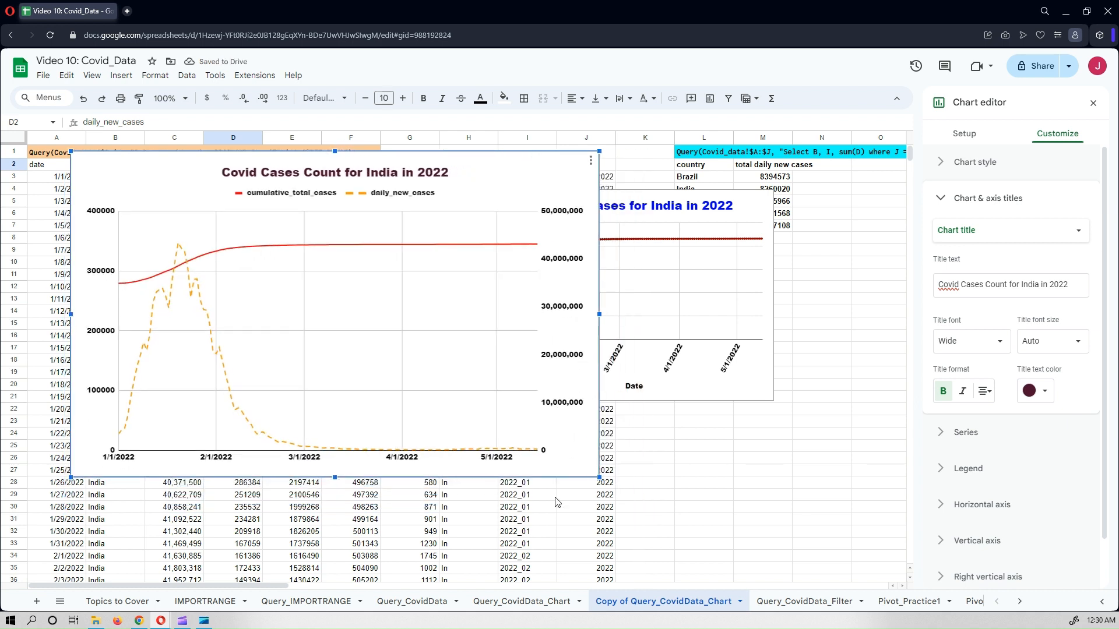
Step: Examine the axis titles of the Daily and Cumulative Covid Cases chart on the Query_CovidData_Chart sheet and return to the copied sheet
click(522, 602)
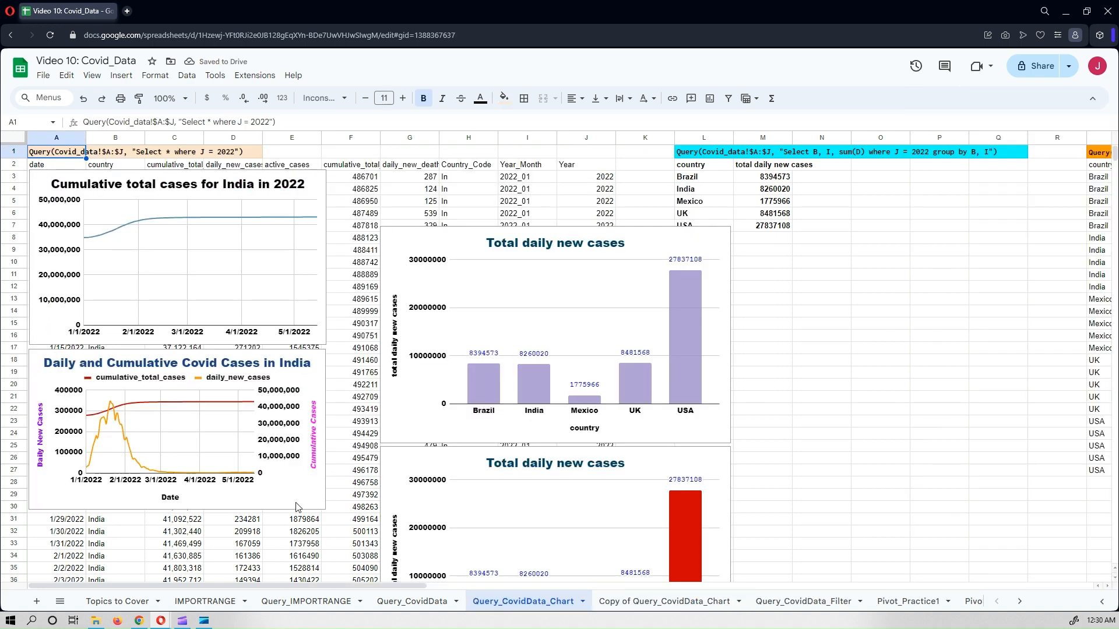
click(303, 499)
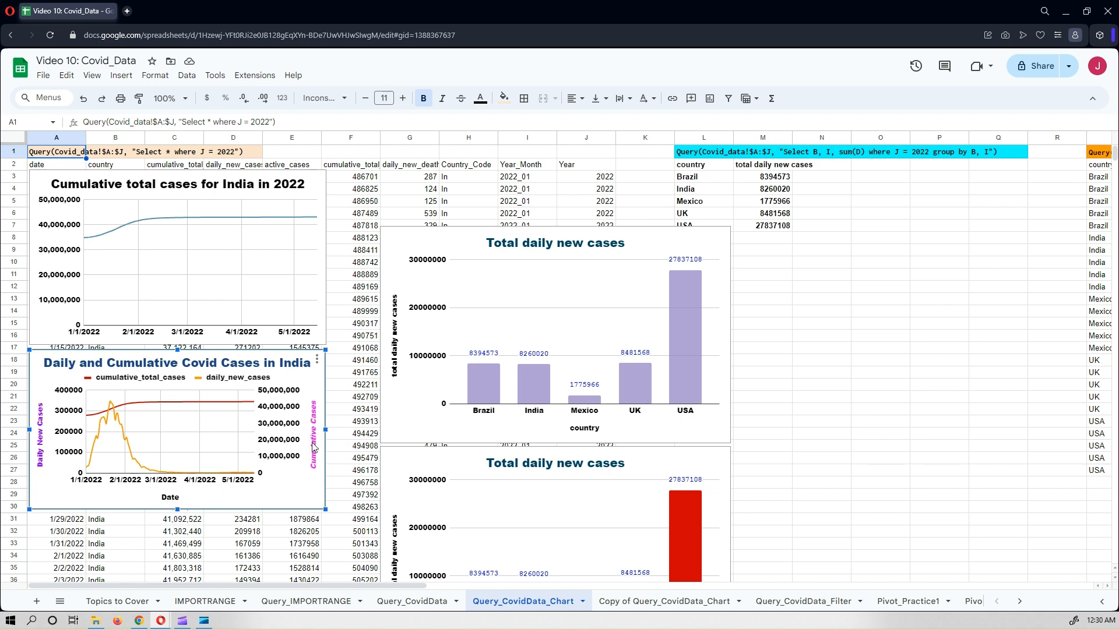
click(635, 604)
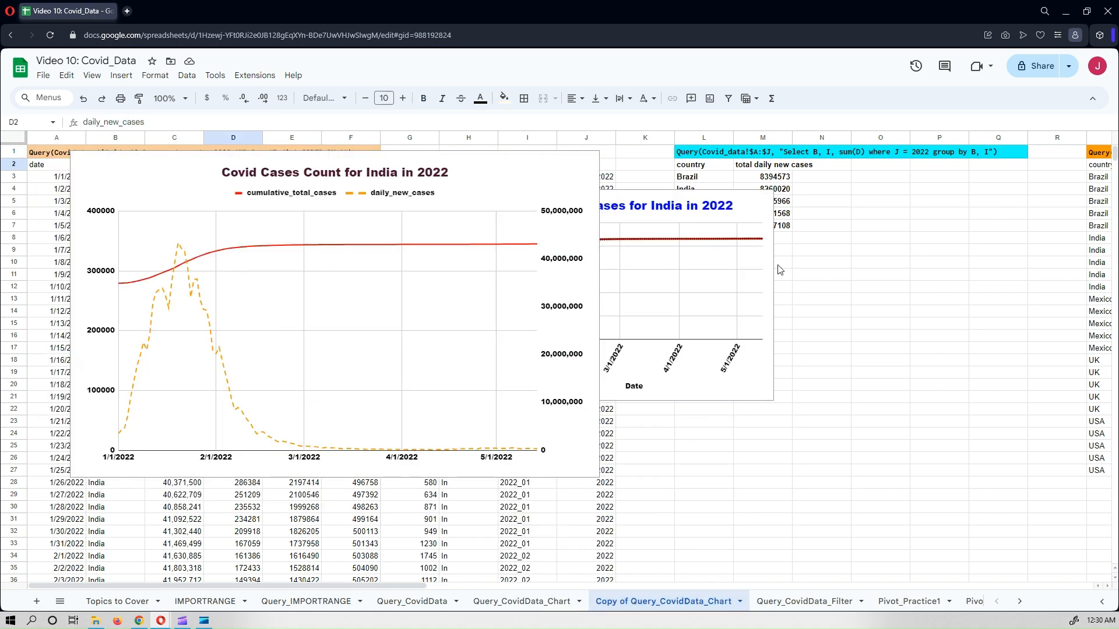
Step: Reopen the India cases line chart for editing and title its left vertical axis "Daily New Cases"
click(590, 160)
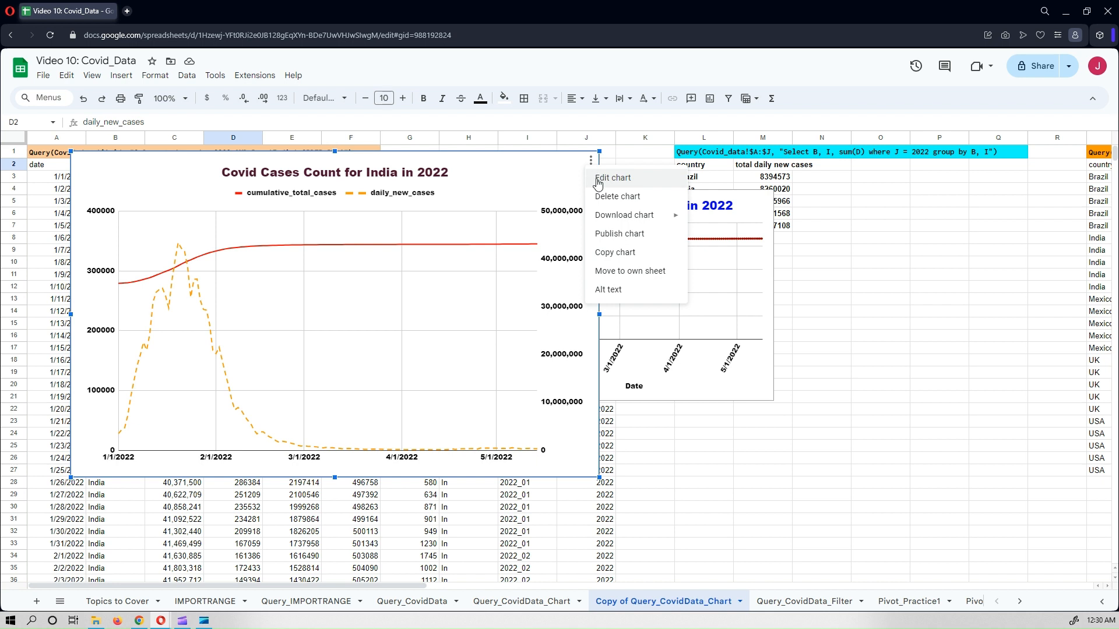
click(595, 178)
click(1058, 135)
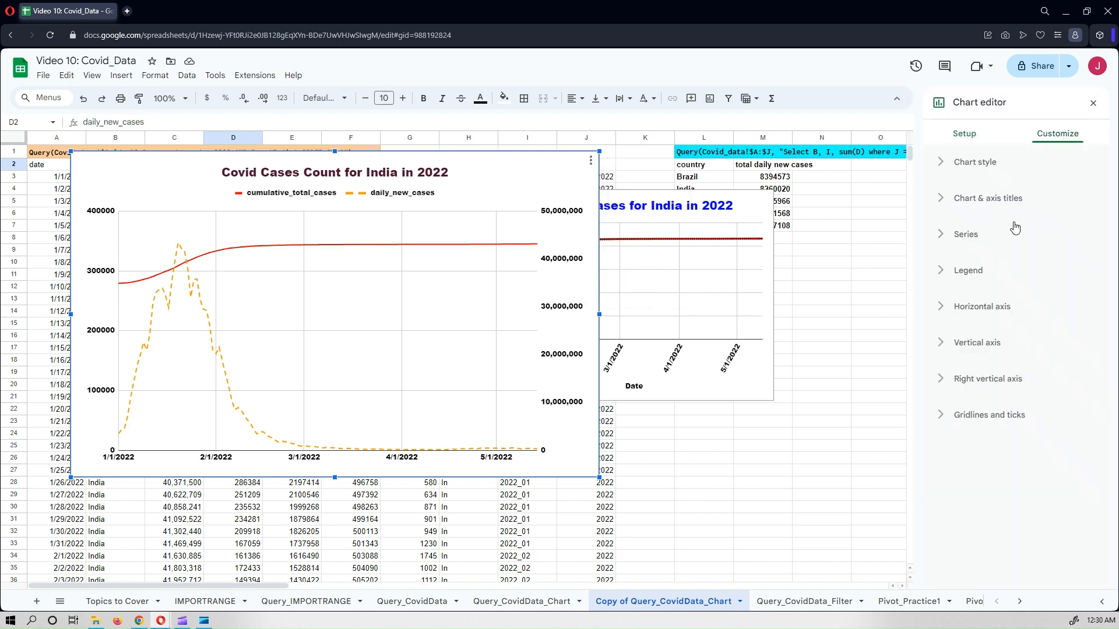
click(1001, 201)
click(991, 232)
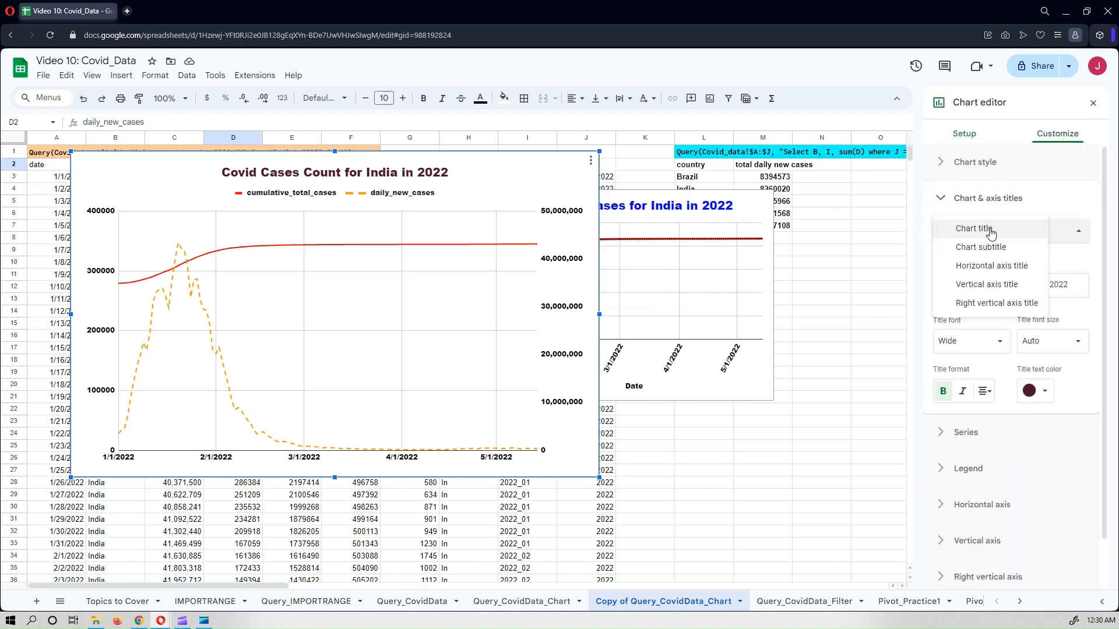
click(992, 289)
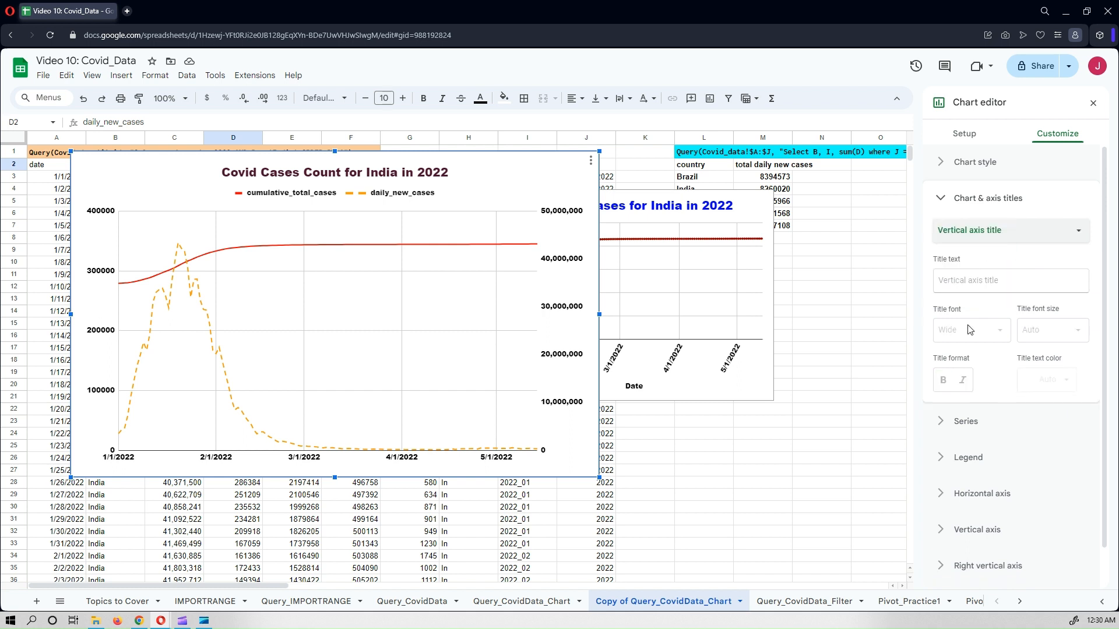
click(970, 278)
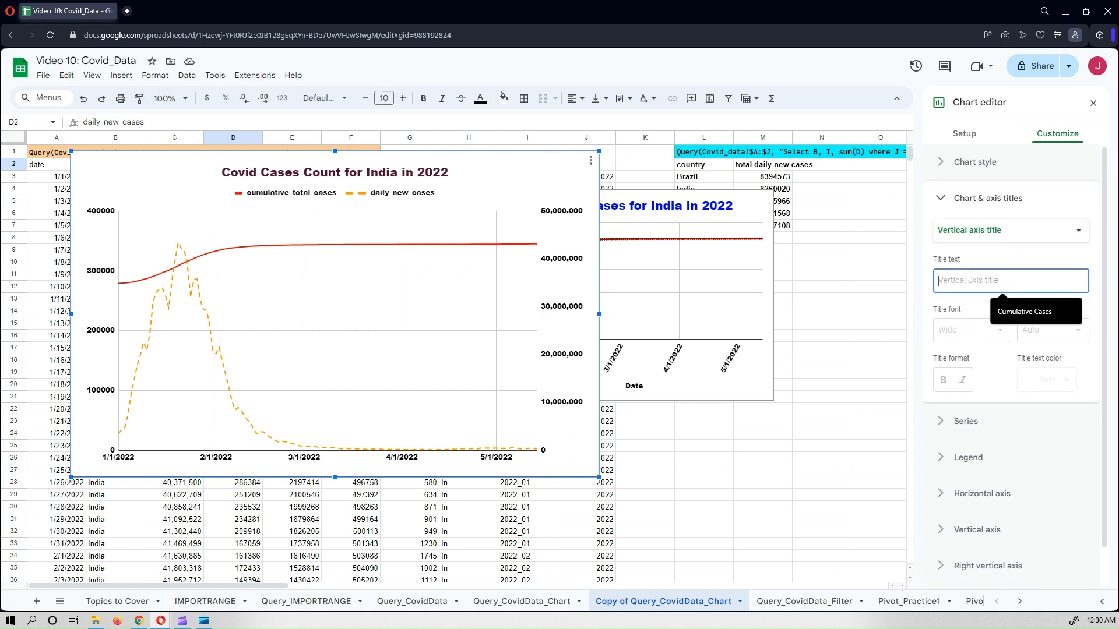
text(Daily New Cases)
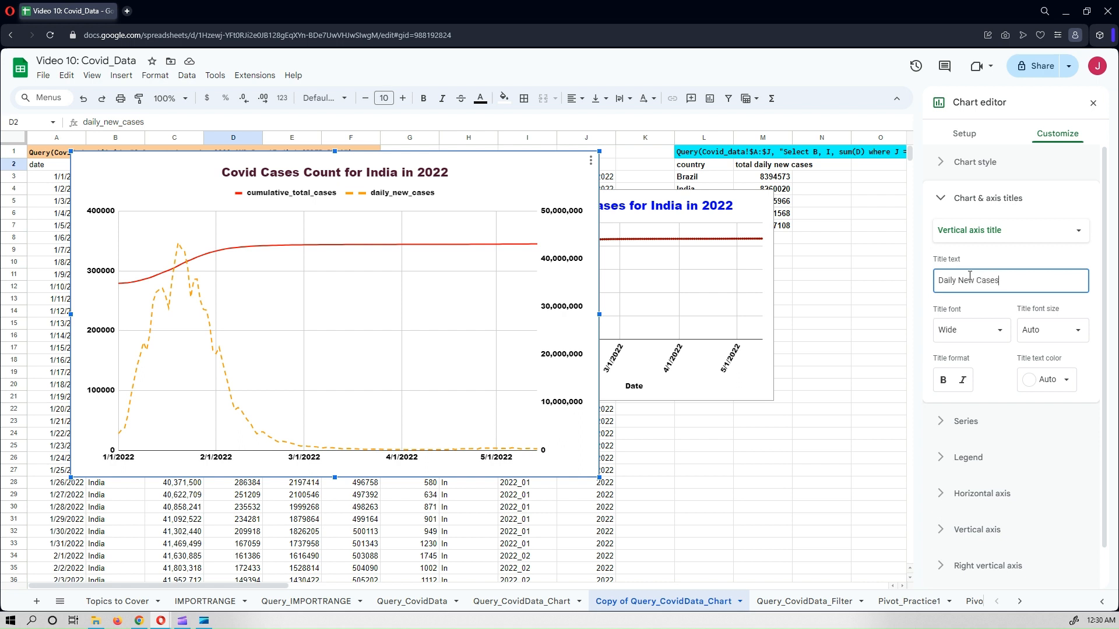
Step: Make the Daily New Cases axis title bold and color it magenta
click(943, 380)
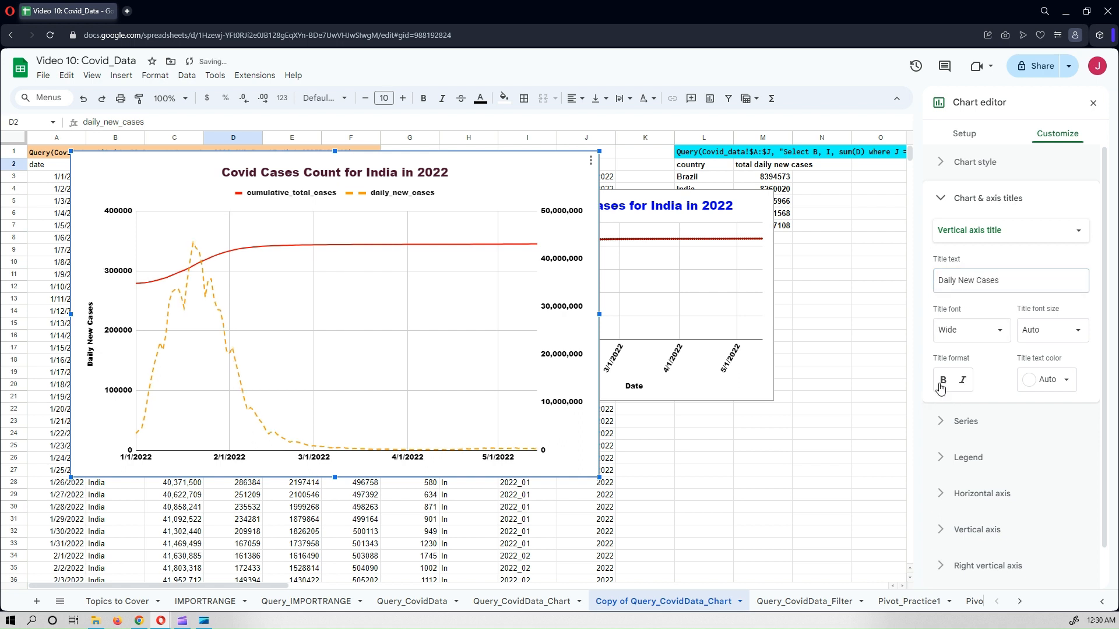
click(1063, 384)
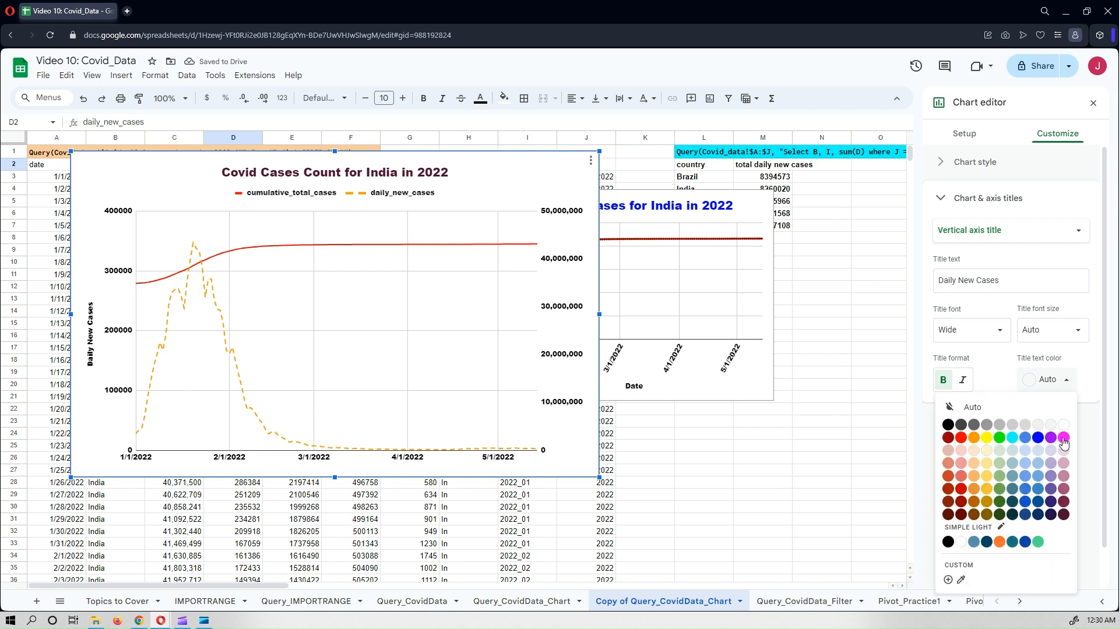
click(1063, 439)
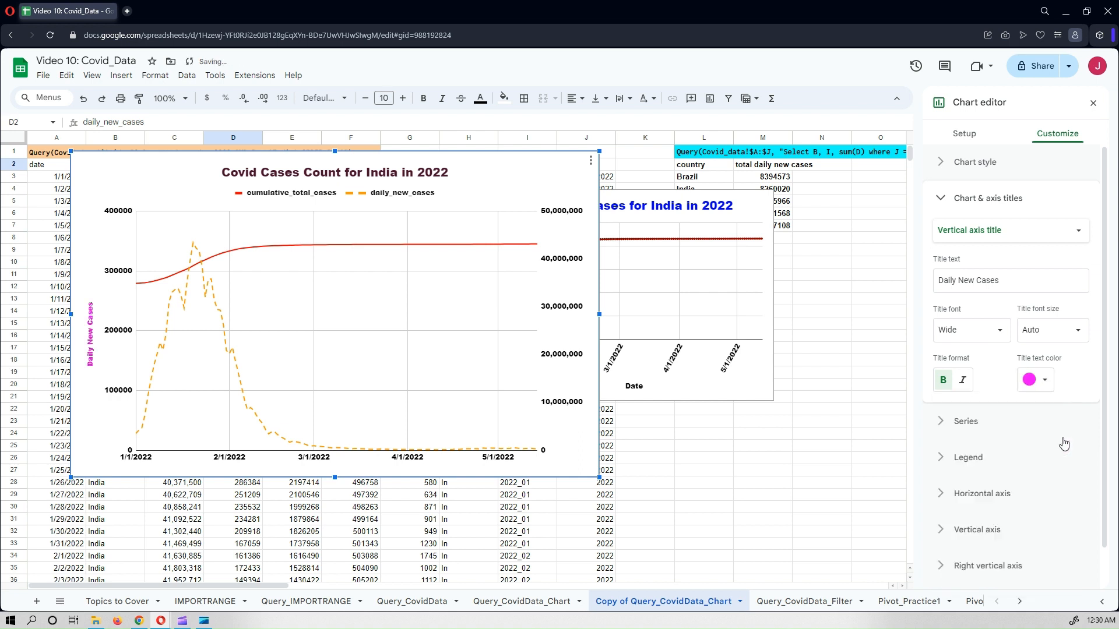
Step: Title the chart's right vertical axis "Cumulative Cases"
click(1007, 233)
click(1009, 248)
click(1004, 282)
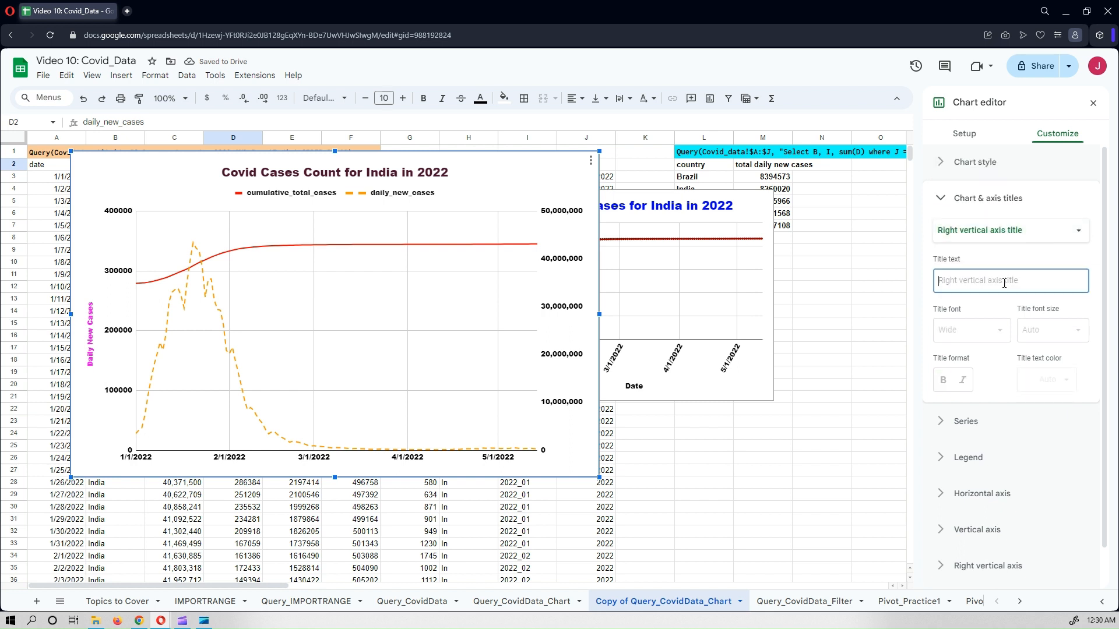
text(C)
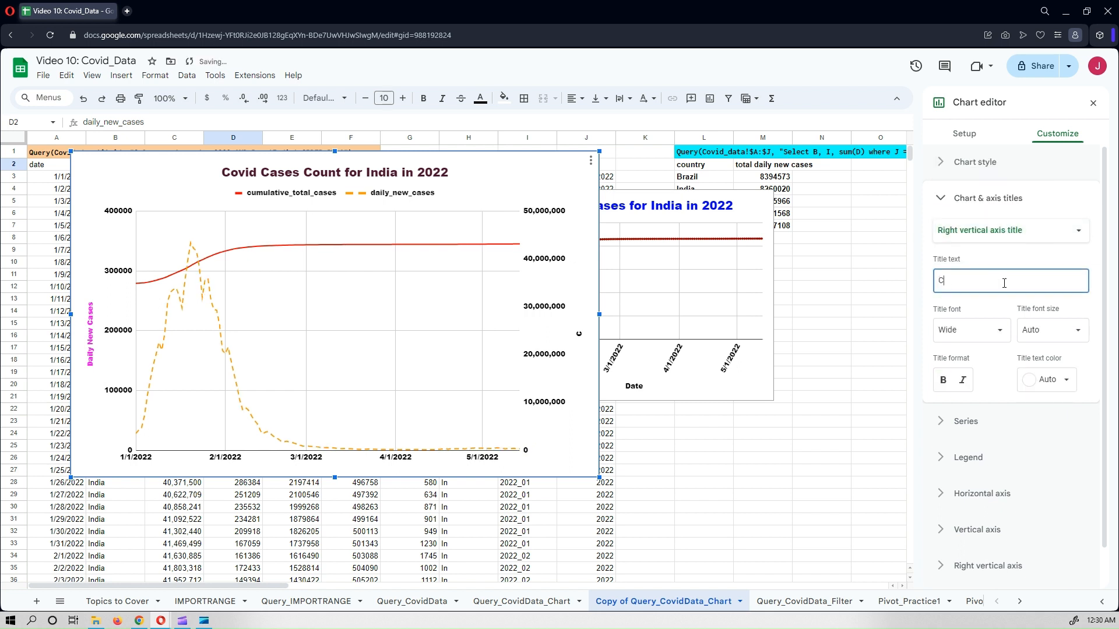
text(mumulative Cases)
Step: Color the Cumulative Cases axis title dark blue and make it bold, keeping the automatic font size
click(1057, 382)
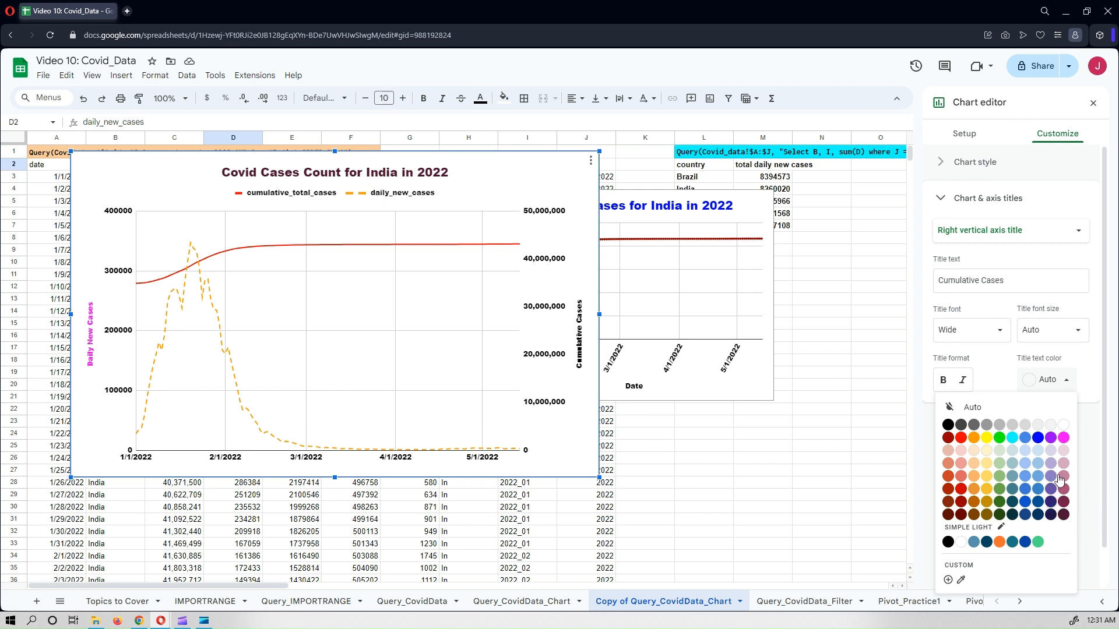
click(1065, 504)
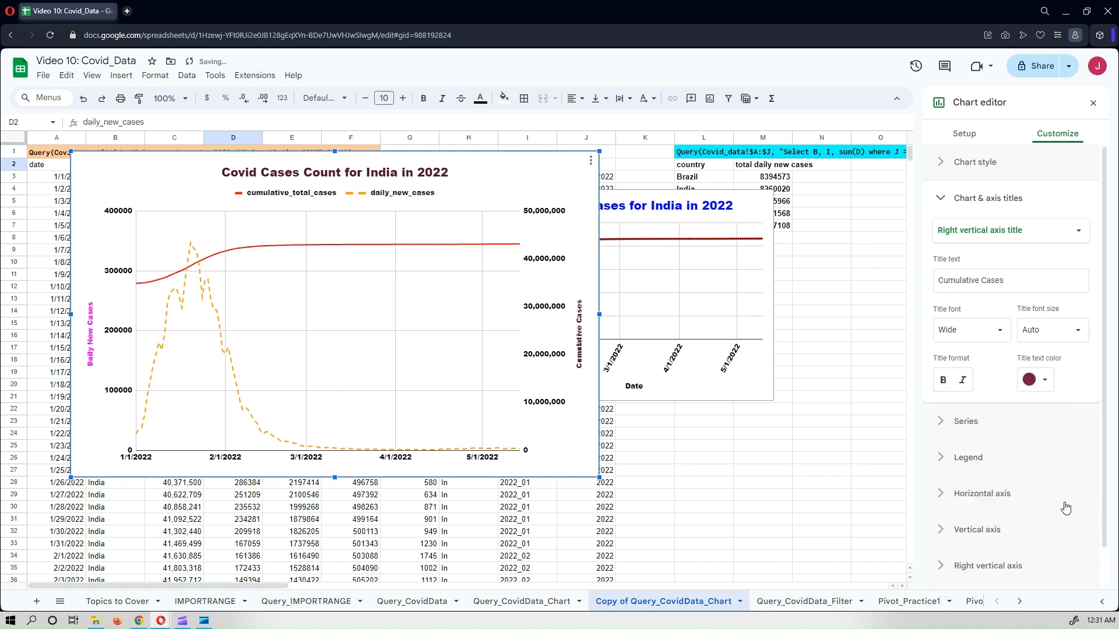
click(1041, 379)
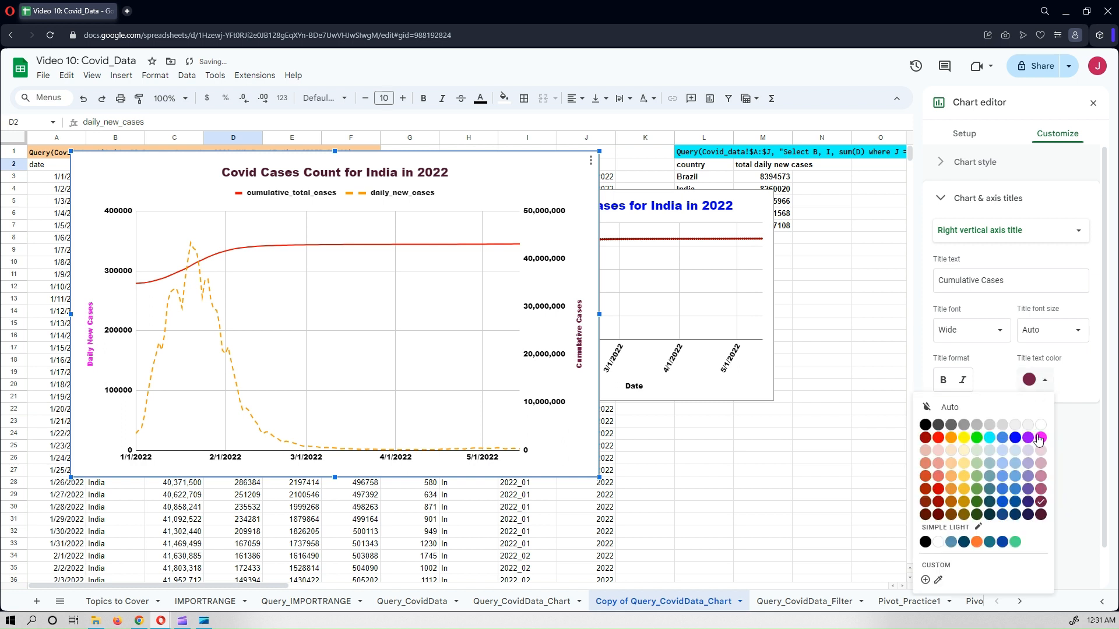
click(1002, 505)
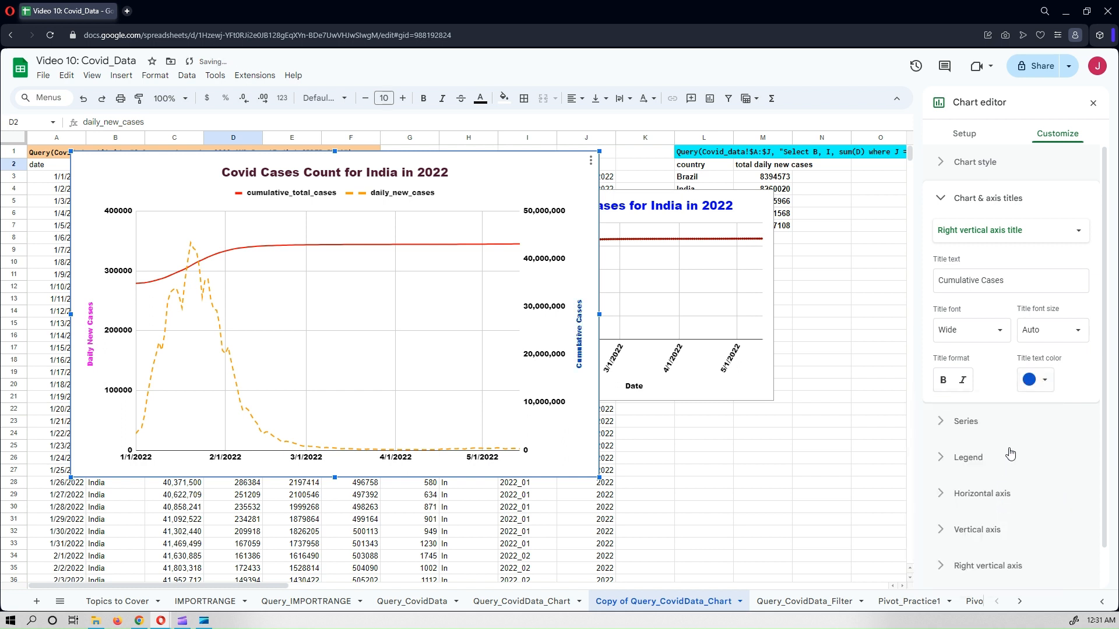
click(941, 381)
click(1079, 333)
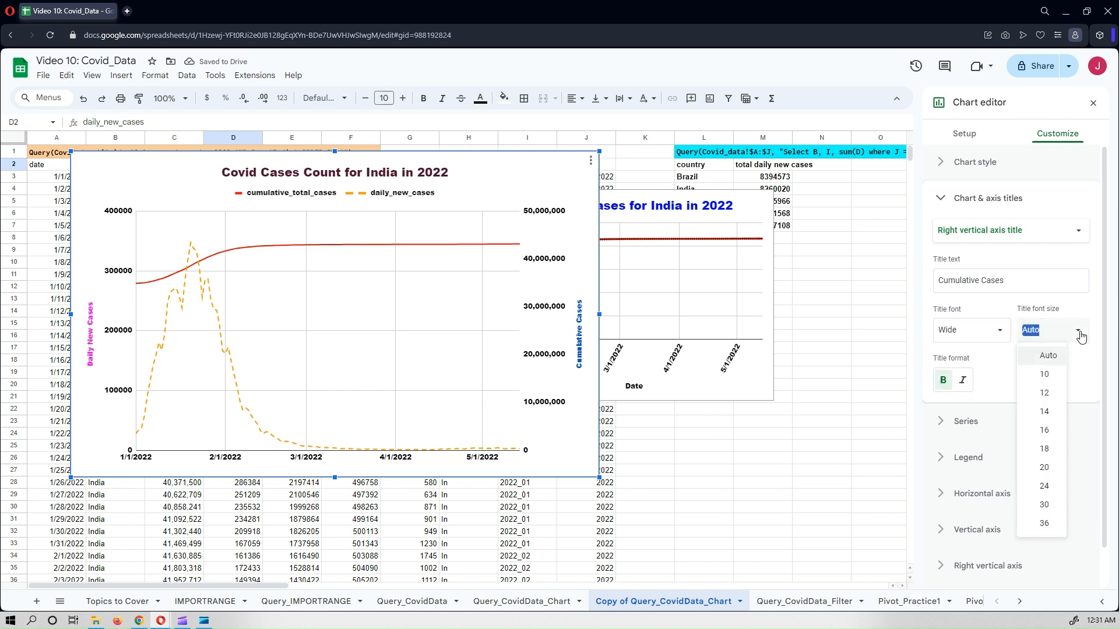
click(1091, 378)
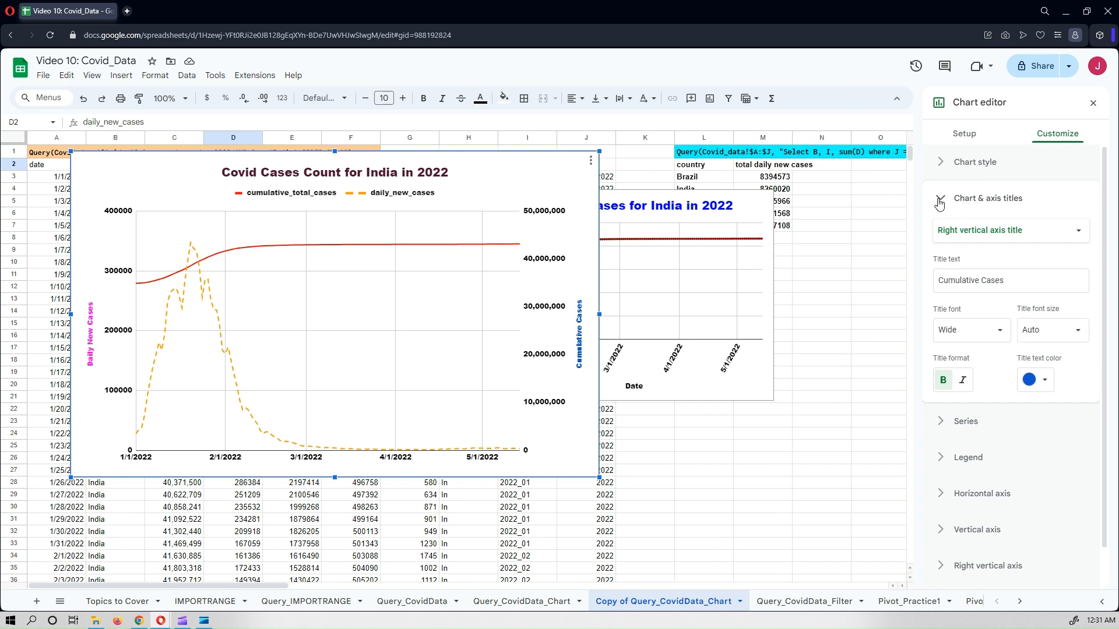
Step: Title the chart's horizontal axis "Date"
click(997, 235)
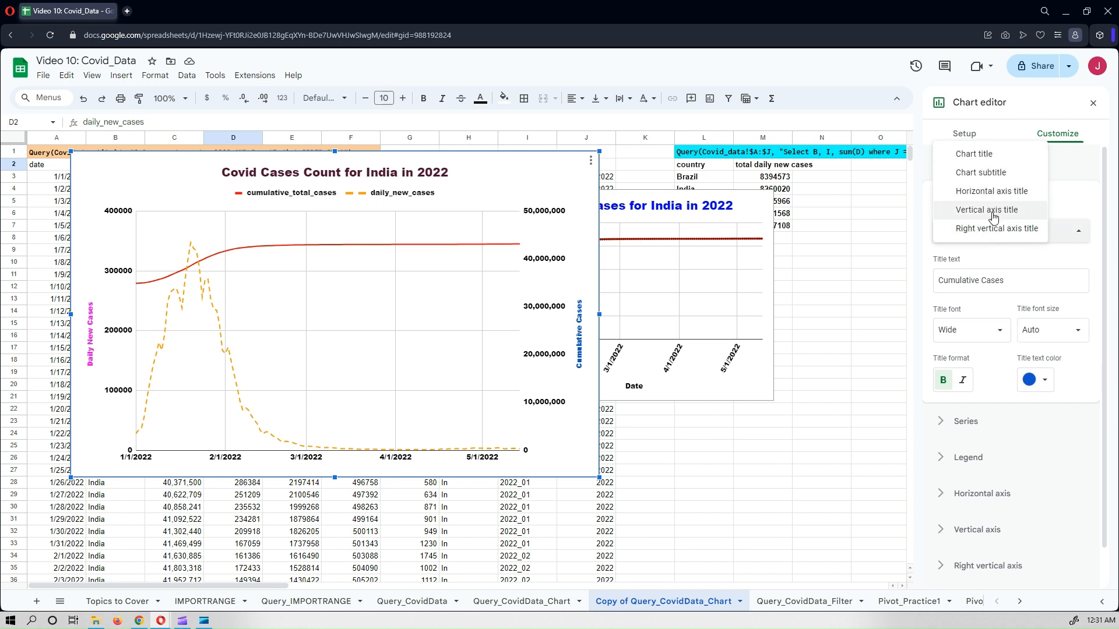
click(990, 191)
click(985, 277)
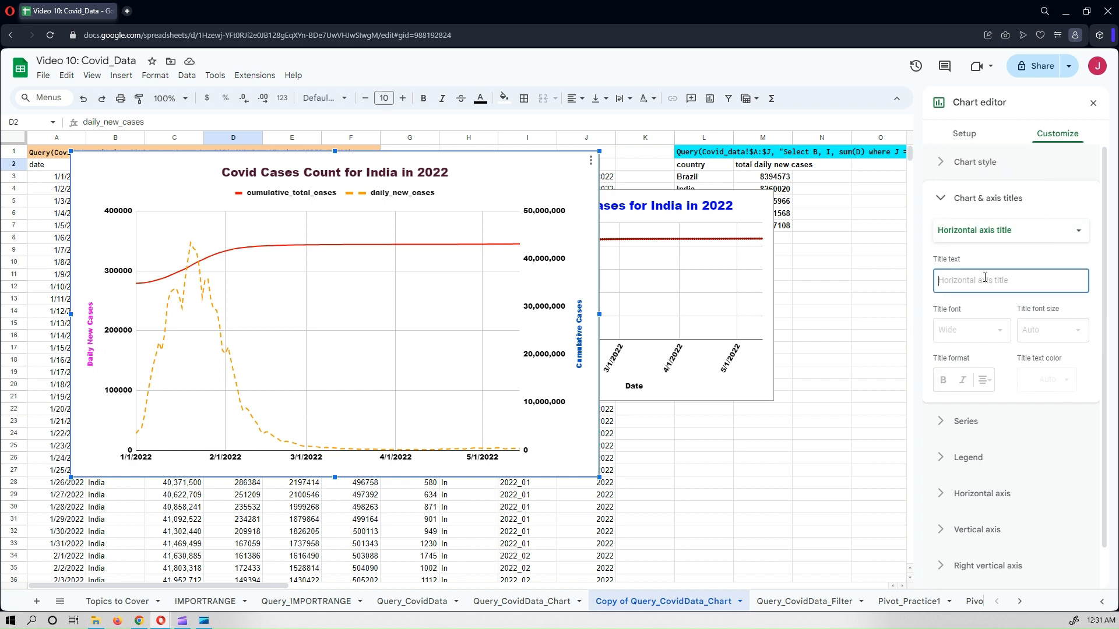
text(Date)
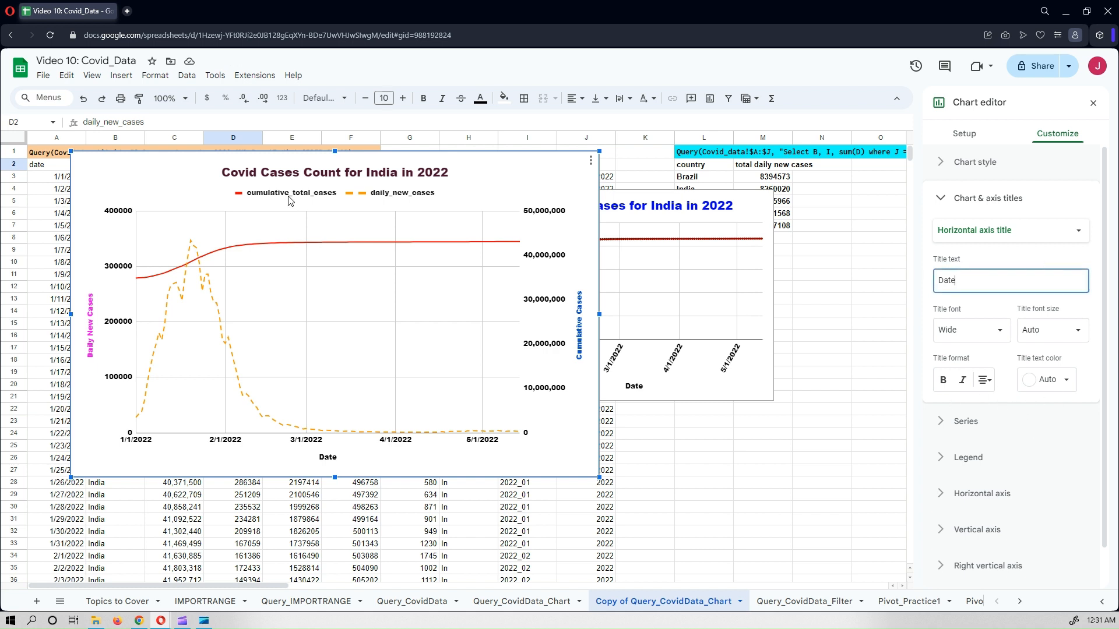
Step: Remove the legend from the chart by setting its position to None
click(968, 458)
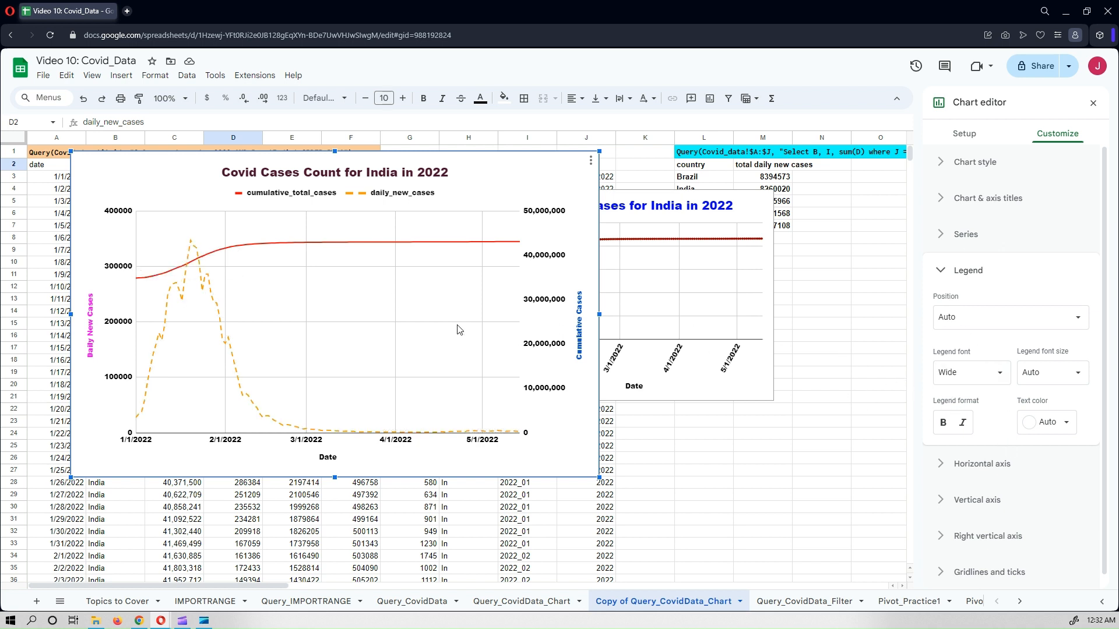
click(998, 318)
click(979, 185)
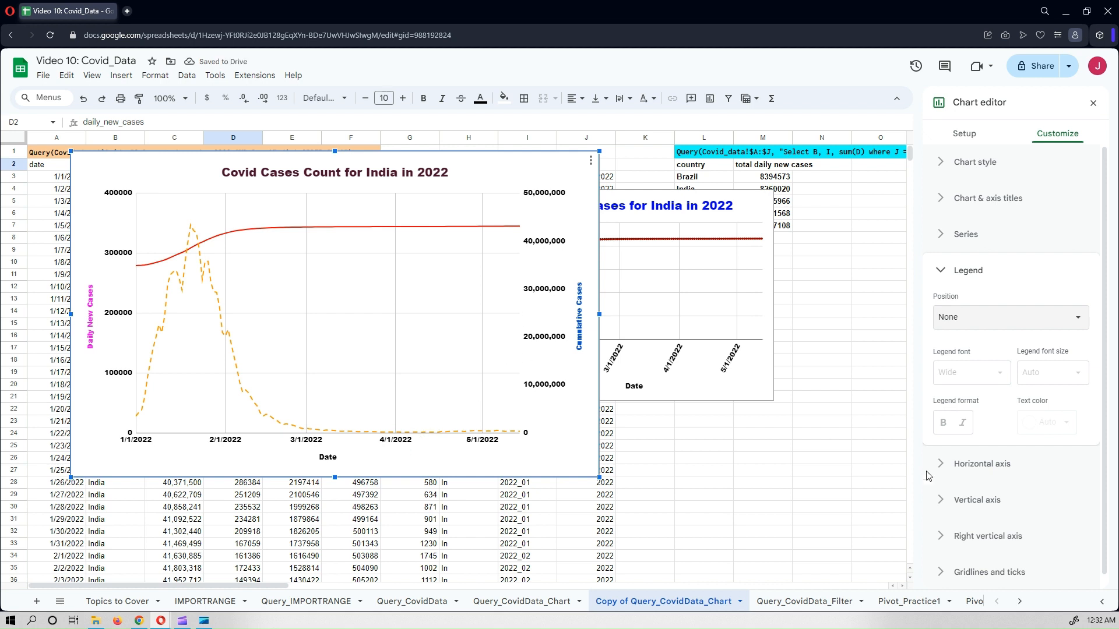
click(938, 272)
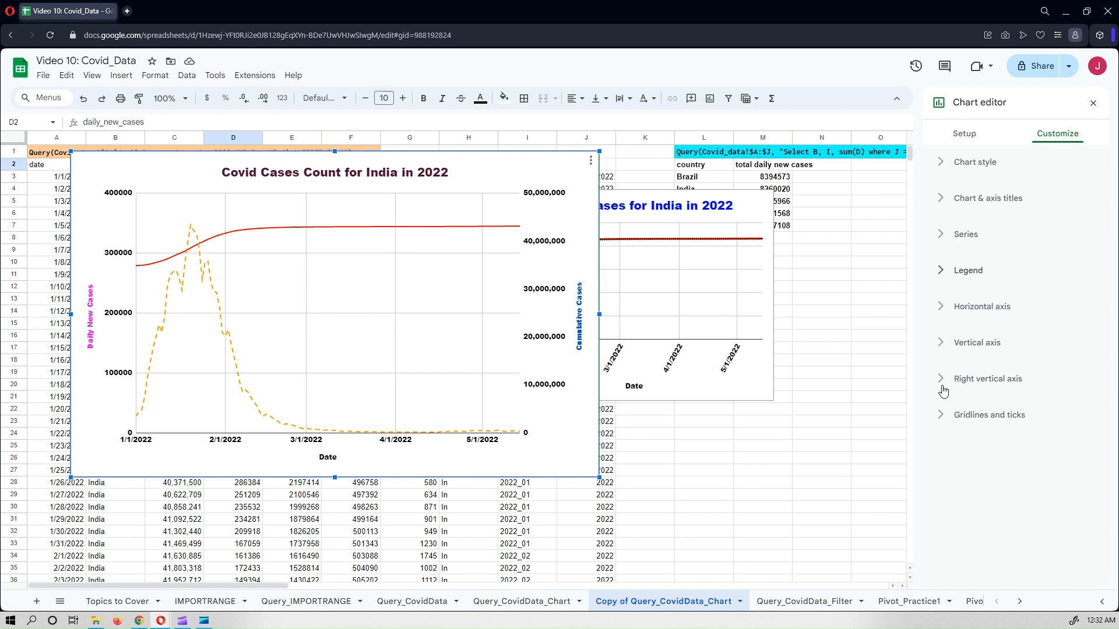
Step: Try the right vertical axis without major gridlines and with major and minor ticks, restoring each option, and select the left vertical axis
click(941, 415)
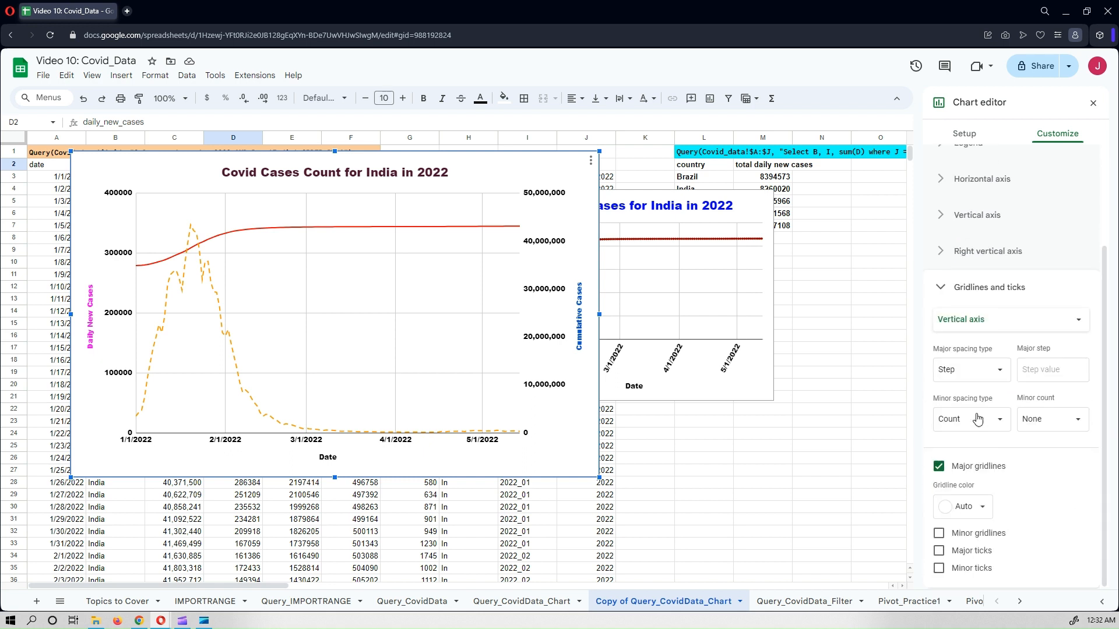
click(999, 324)
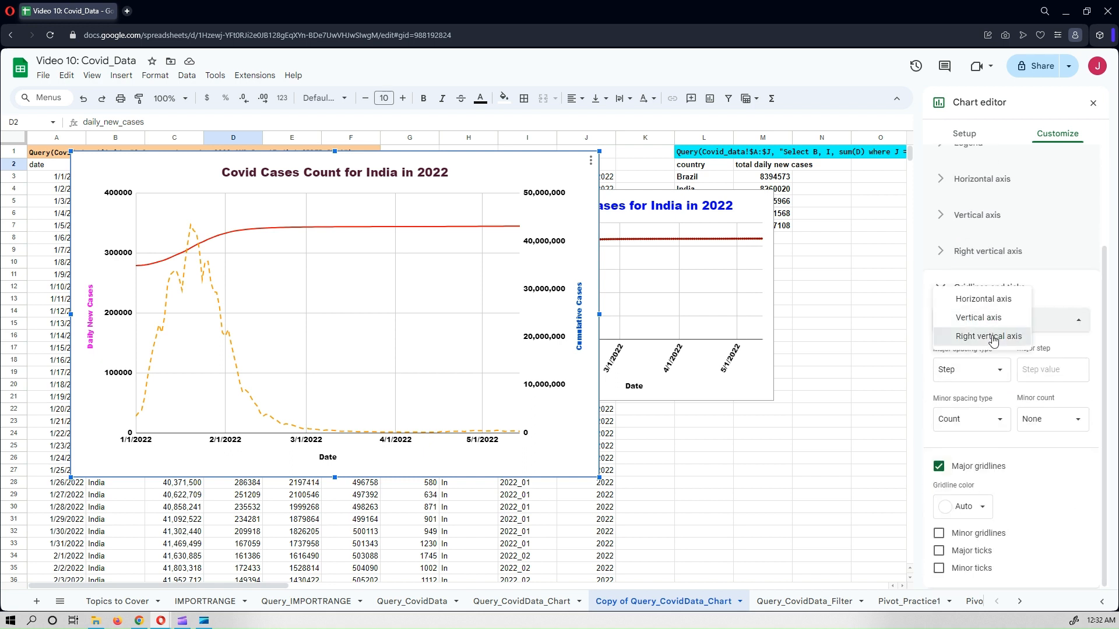
click(992, 337)
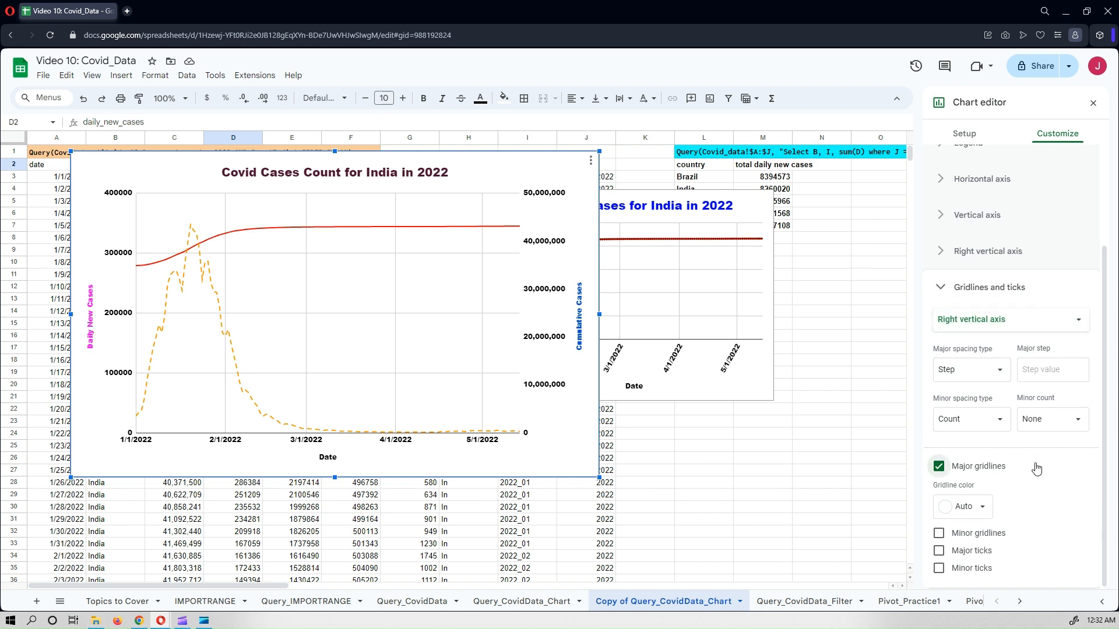
click(938, 466)
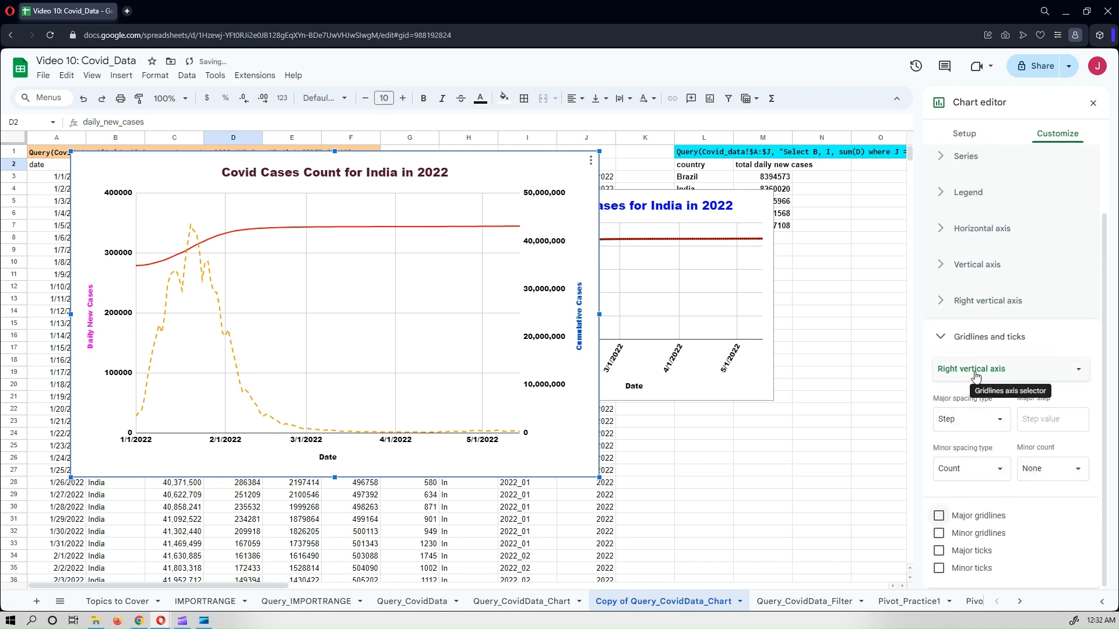
click(938, 516)
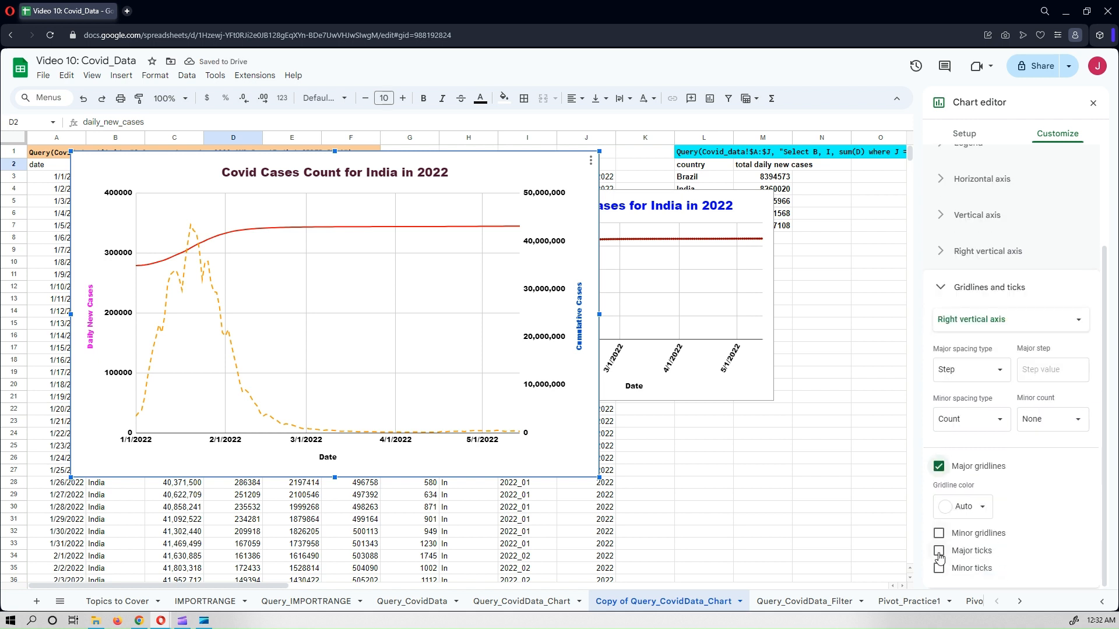
click(939, 551)
click(938, 551)
click(939, 568)
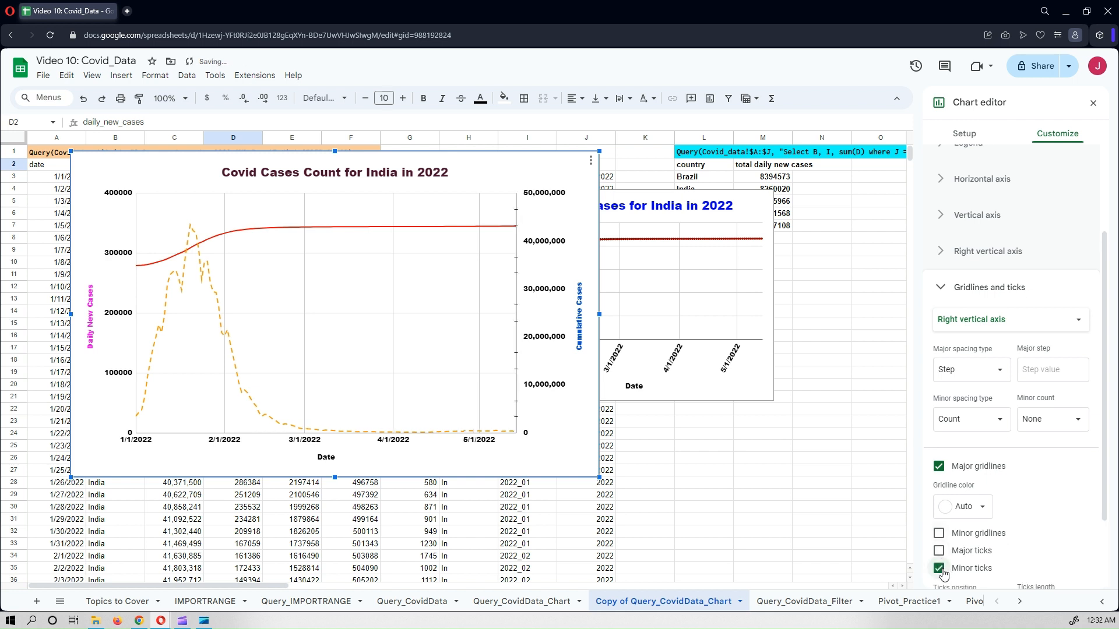
click(941, 569)
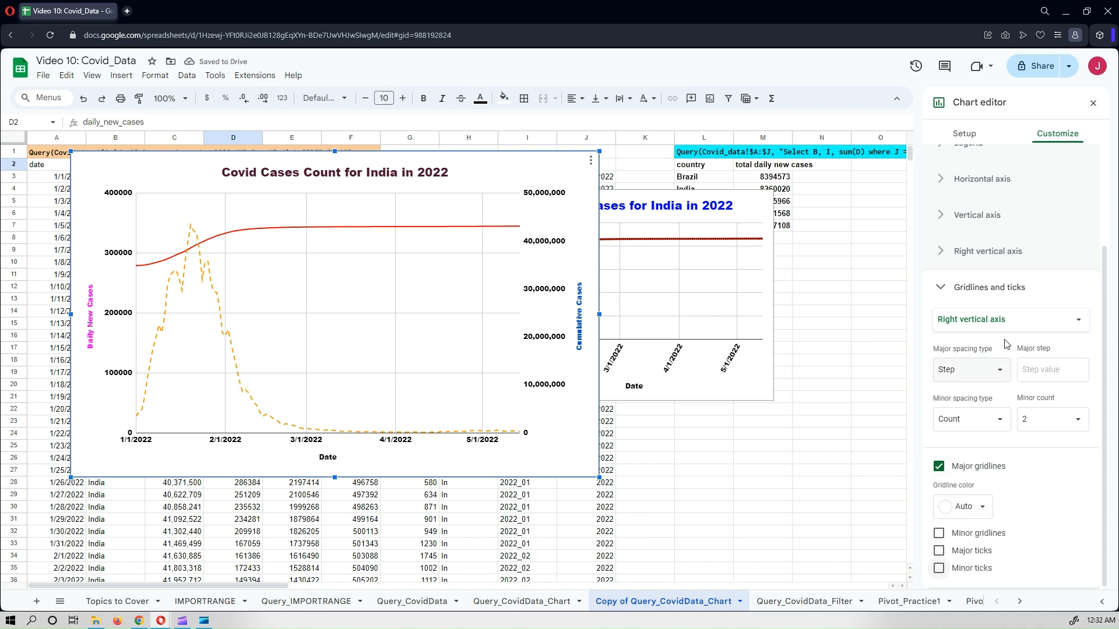
click(999, 321)
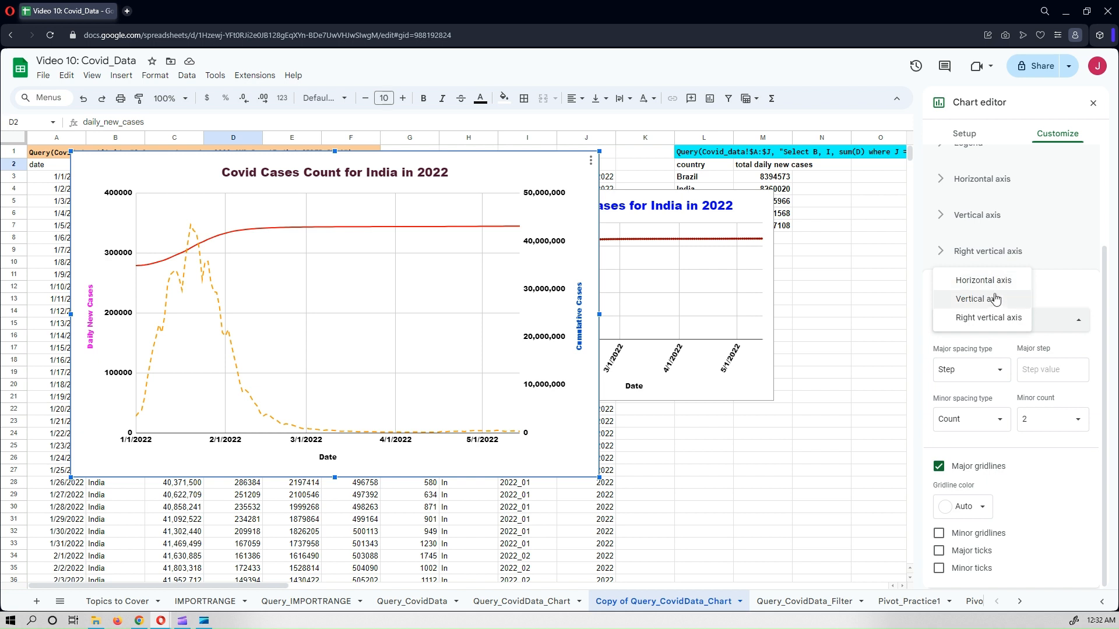
click(997, 300)
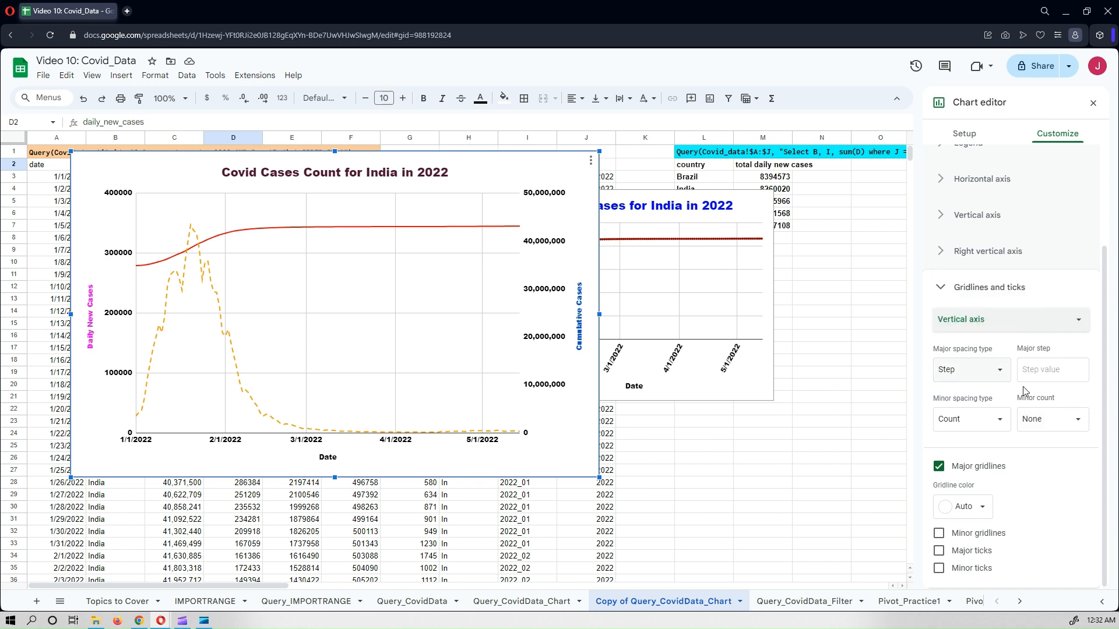
Step: Try showing the axis line on the left vertical axis and hide it again
click(984, 216)
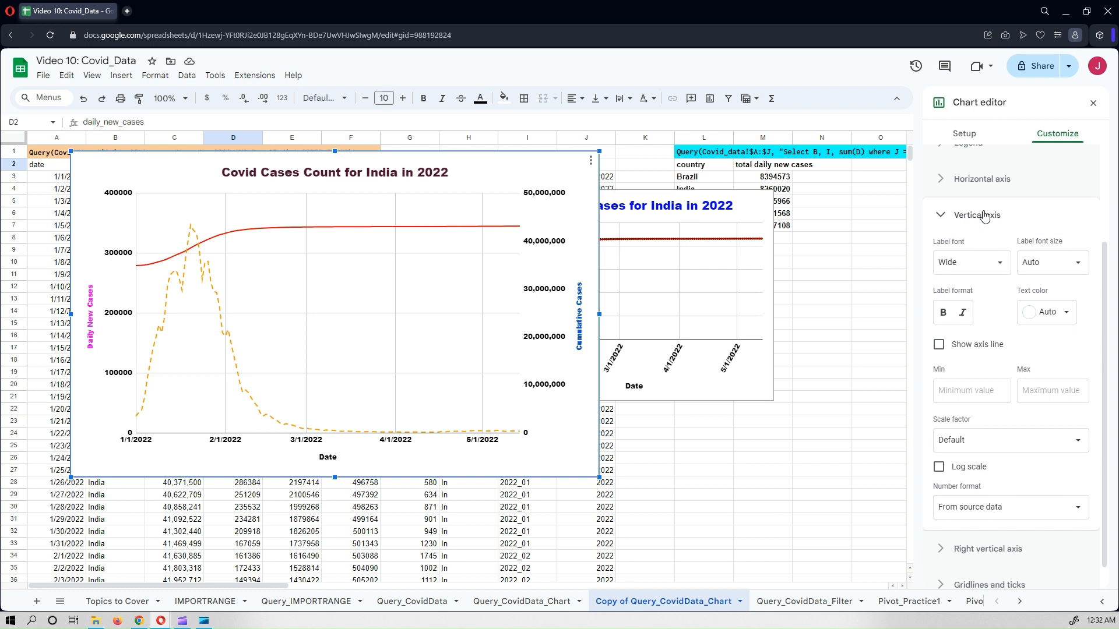
click(939, 346)
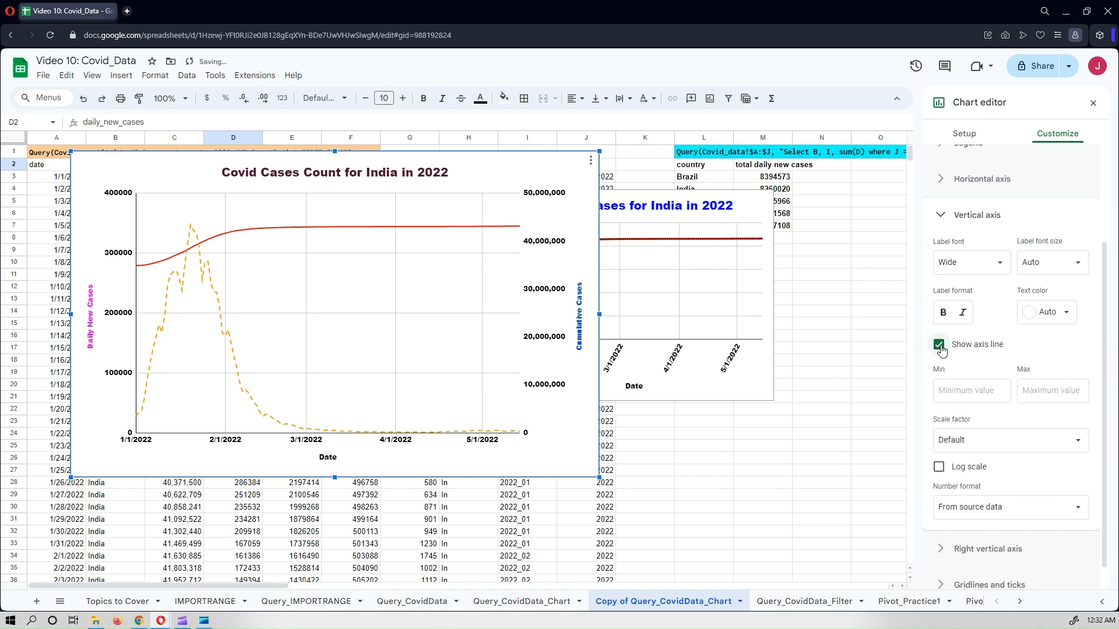
click(939, 346)
click(940, 345)
scroll(954, 345, down, 1)
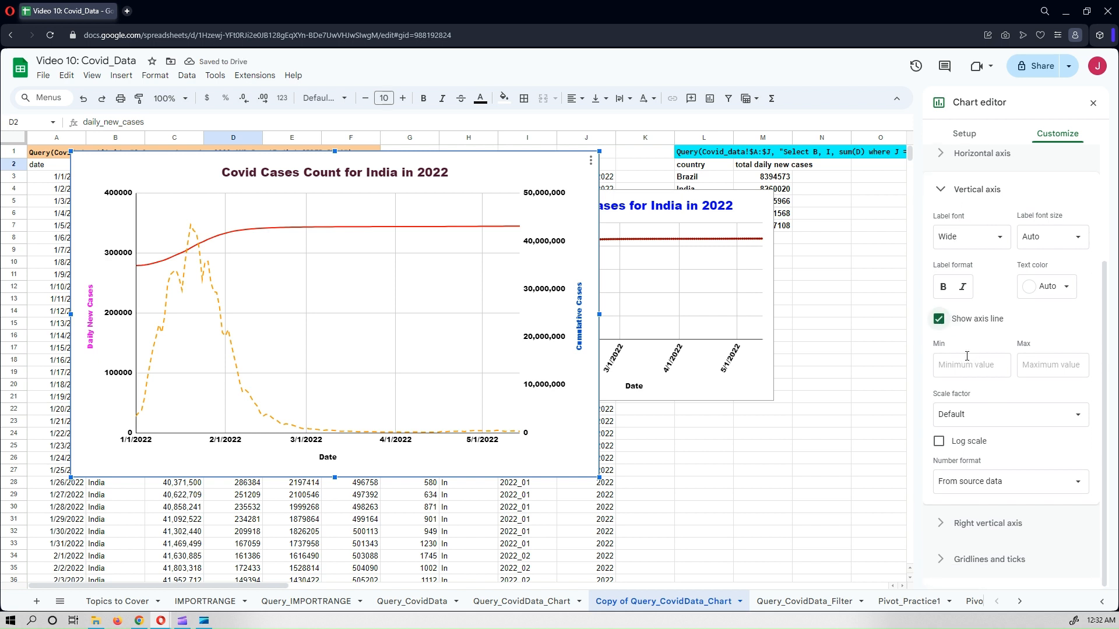
click(939, 320)
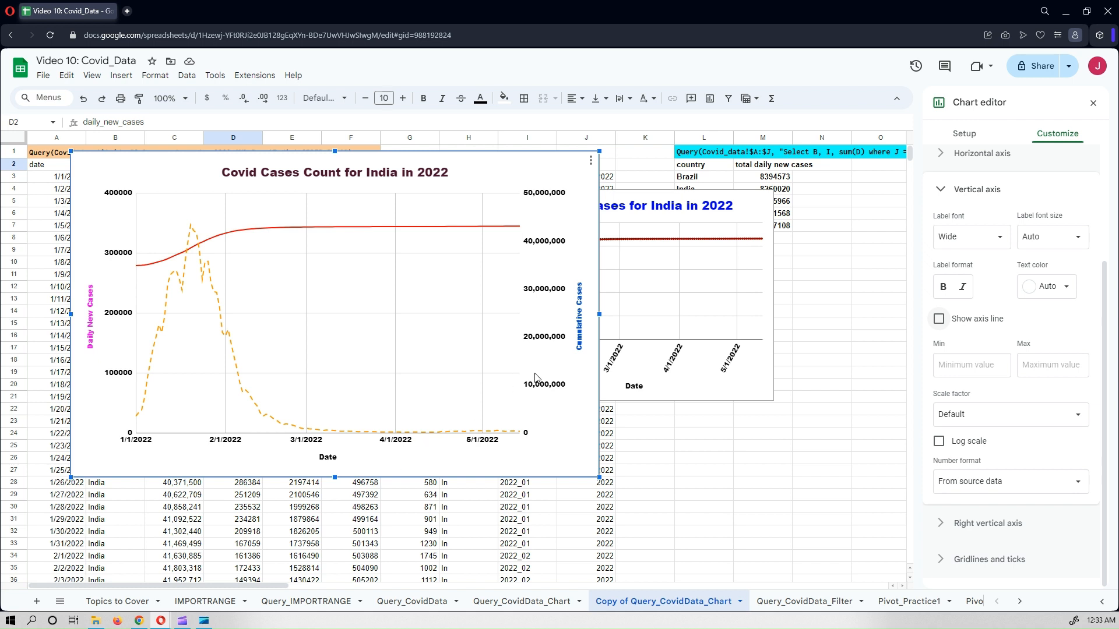
Step: Shrink the chart and place it beside the Cumulative Covid Cases chart, spanning about rows 4 to 21 and columns A to G
drag(595, 476, 480, 407)
drag(460, 392, 419, 370)
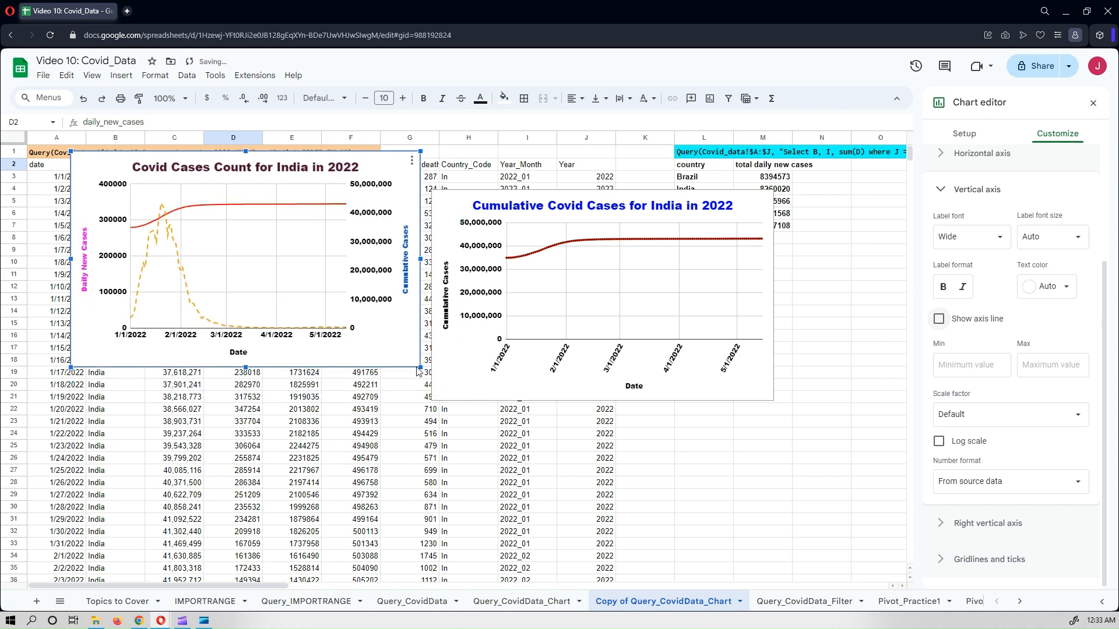
drag(380, 158, 364, 192)
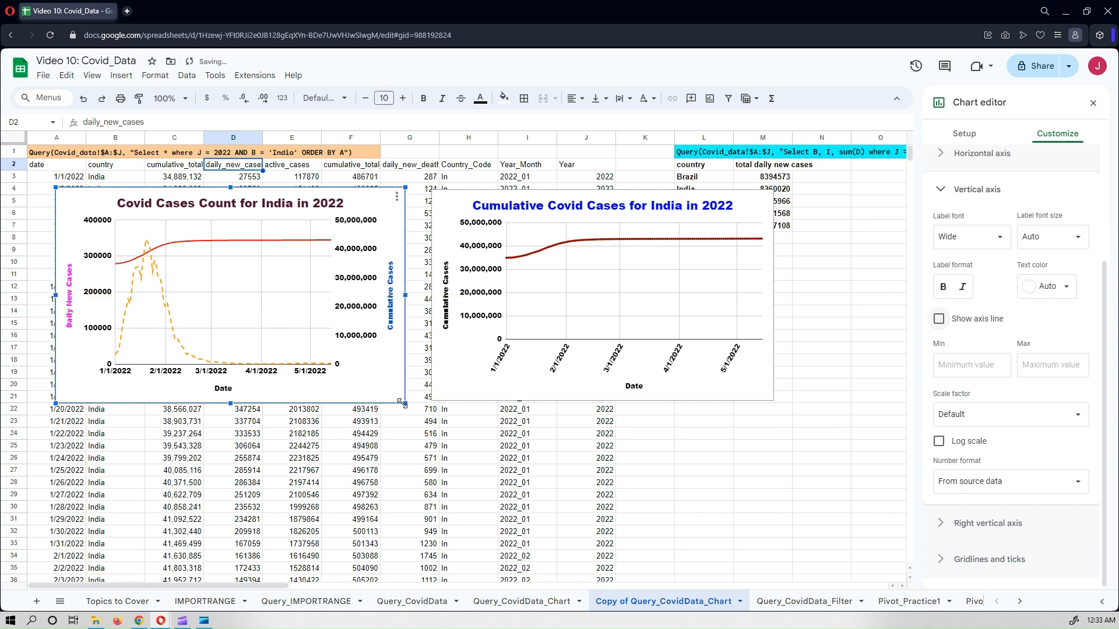
drag(398, 401, 399, 398)
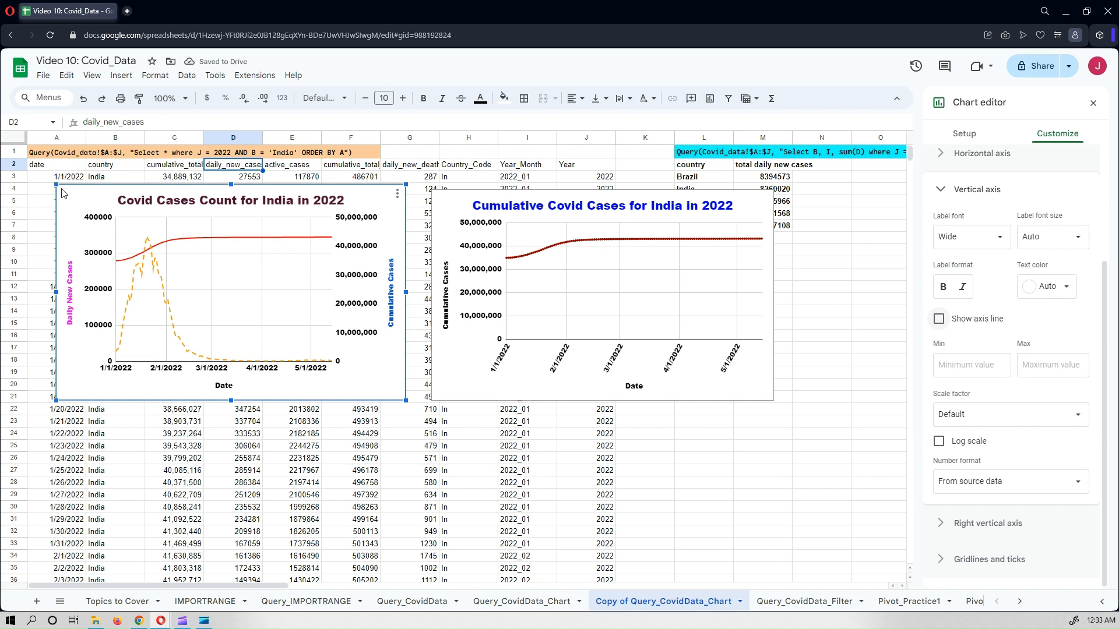
drag(60, 189, 72, 202)
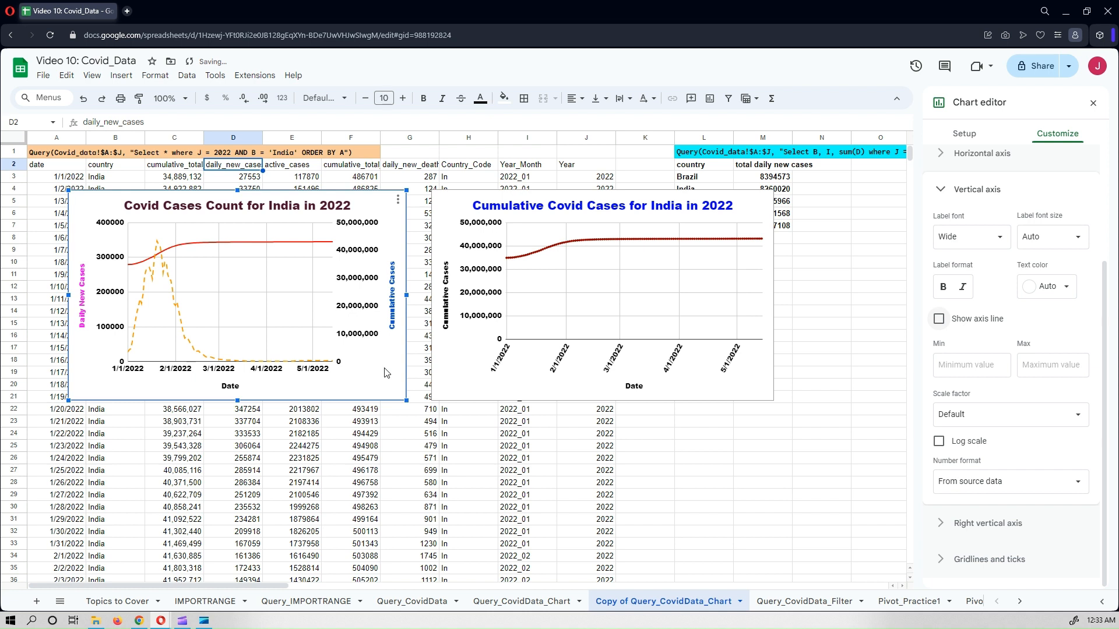